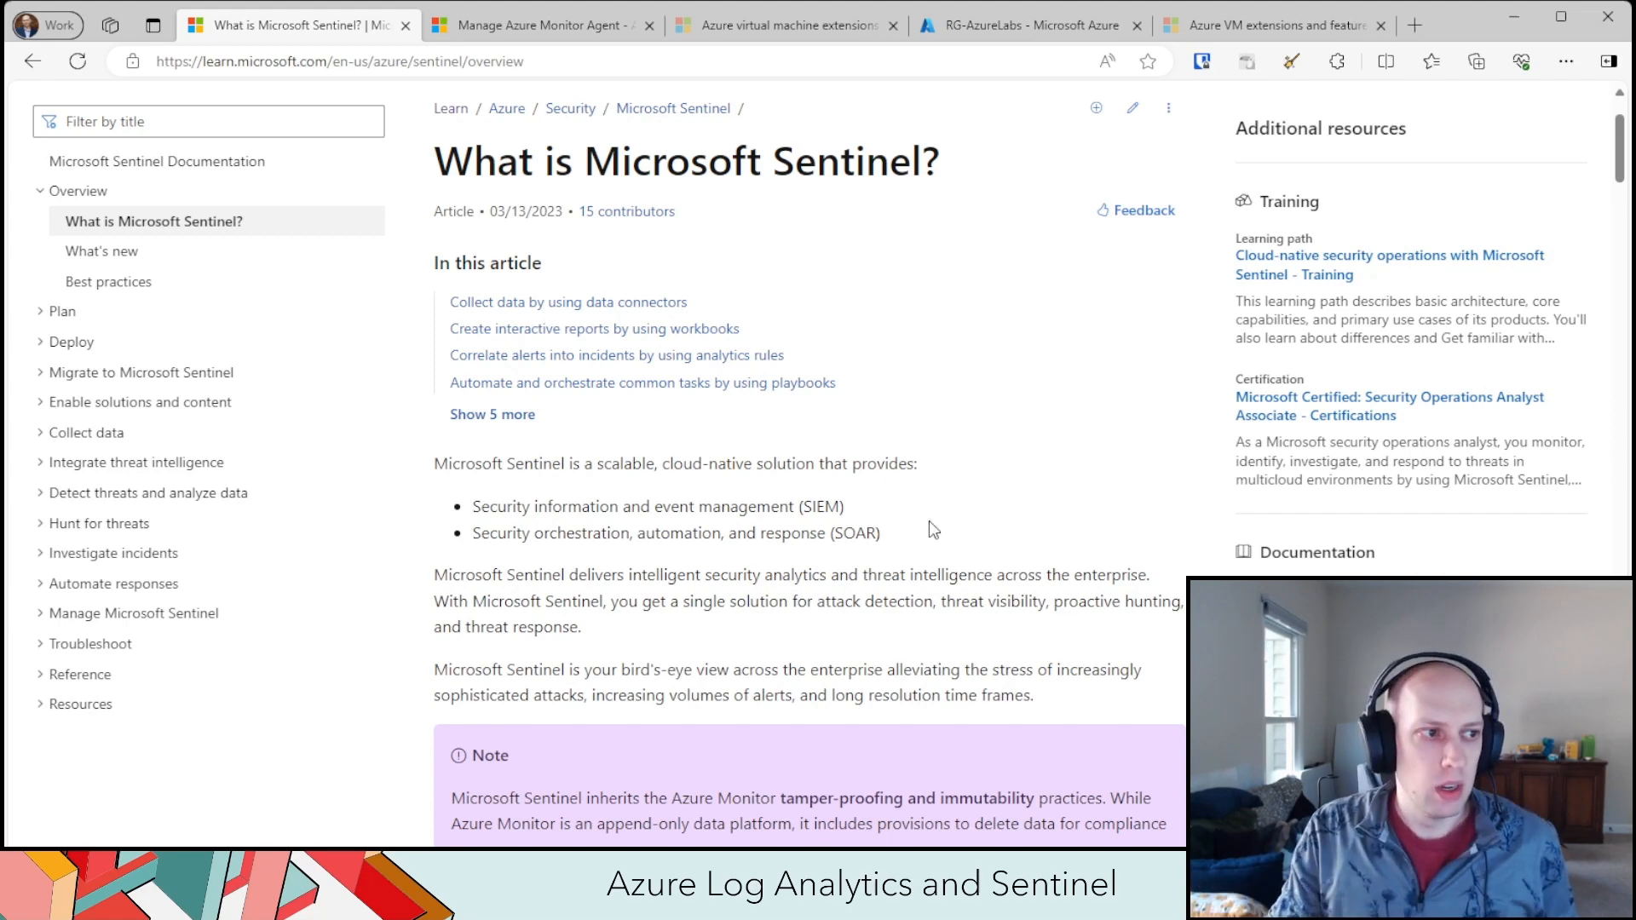
- Read the Microsoft Sentinel overview down to data connectors, and skim the linked article on connecting data sources in a separate tab
{"action": "scroll", "coordinate": [1005, 520], "scroll_direction": "down", "scroll_amount": 7}
{"action": "scroll", "coordinate": [1011, 514], "scroll_direction": "down", "scroll_amount": 1}
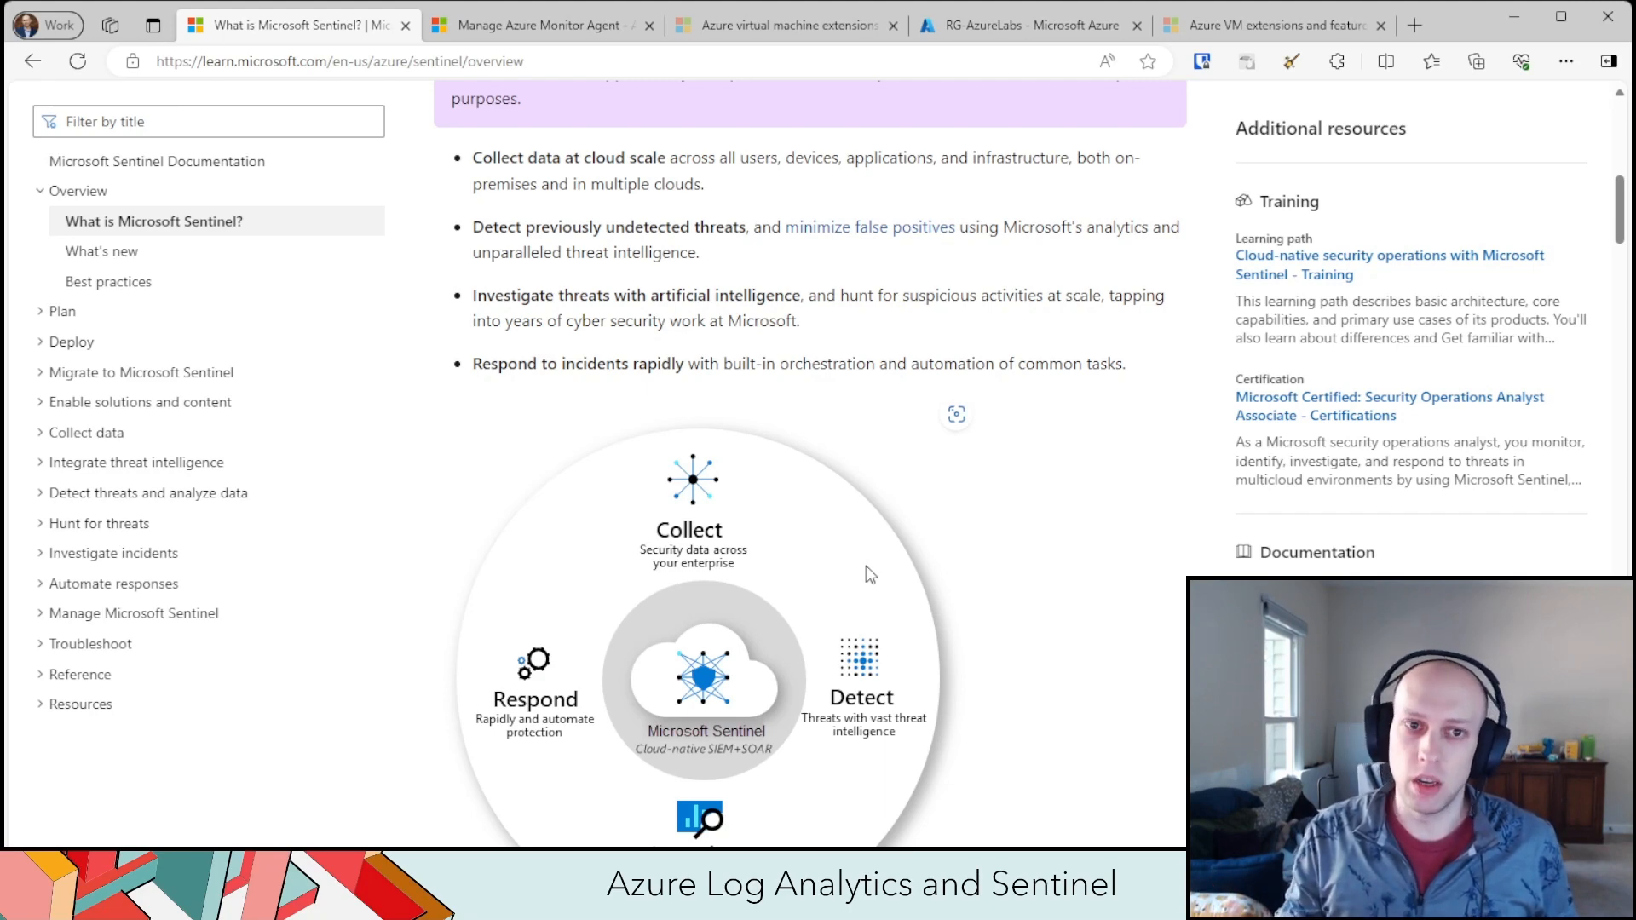
{"action": "scroll", "coordinate": [979, 554], "scroll_direction": "down", "scroll_amount": 8}
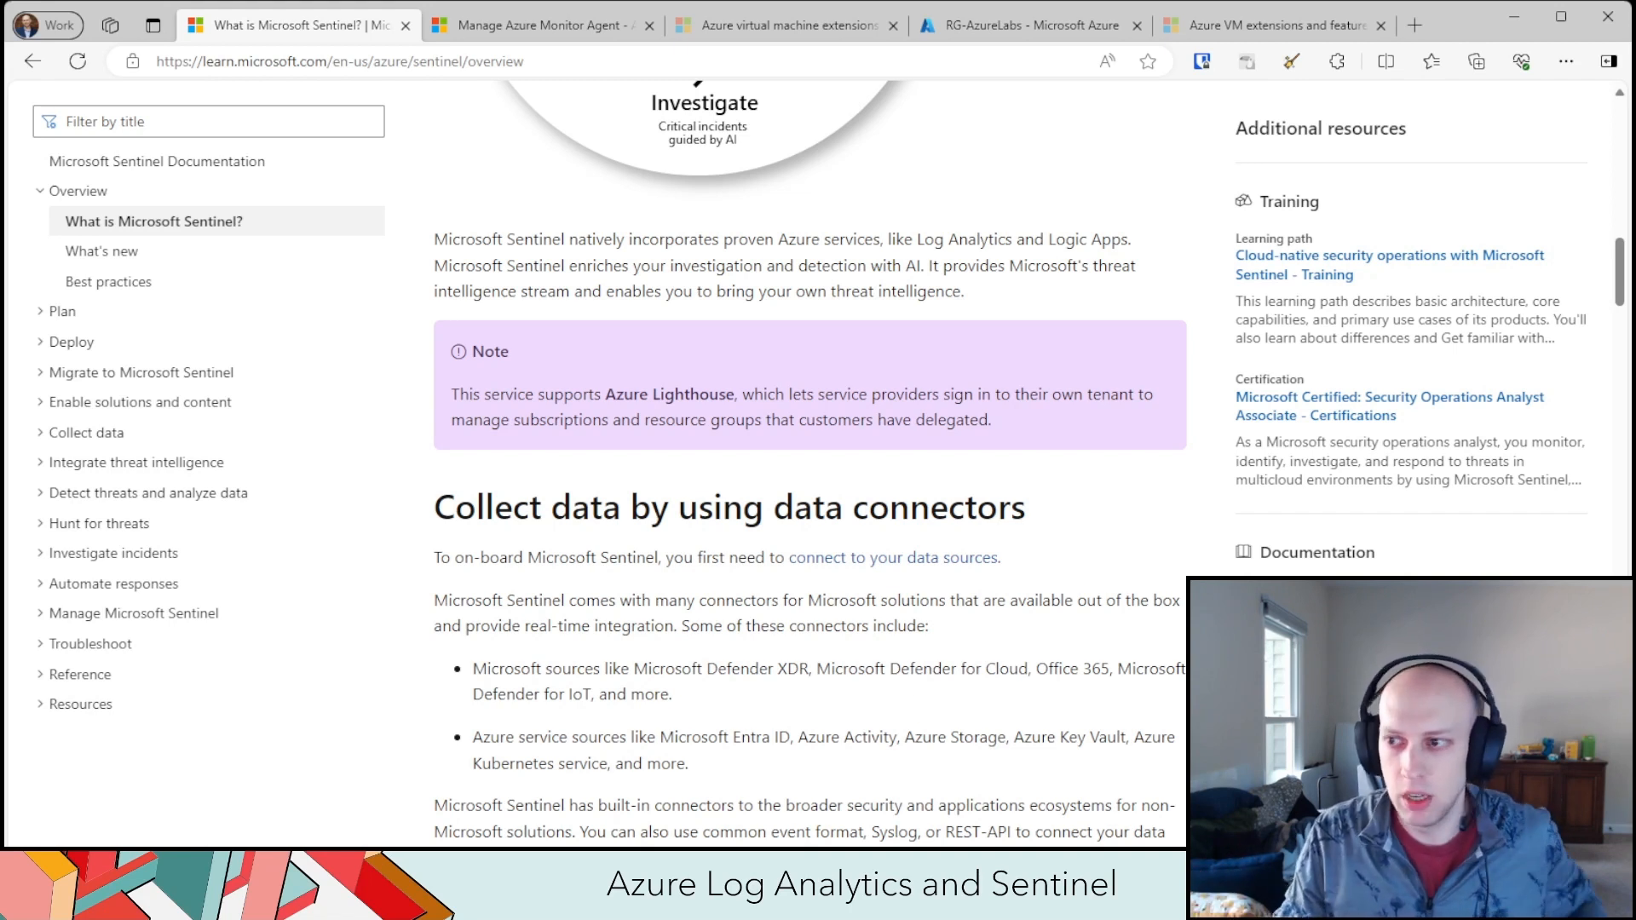
{"action": "middle_click", "coordinate": [877, 559]}
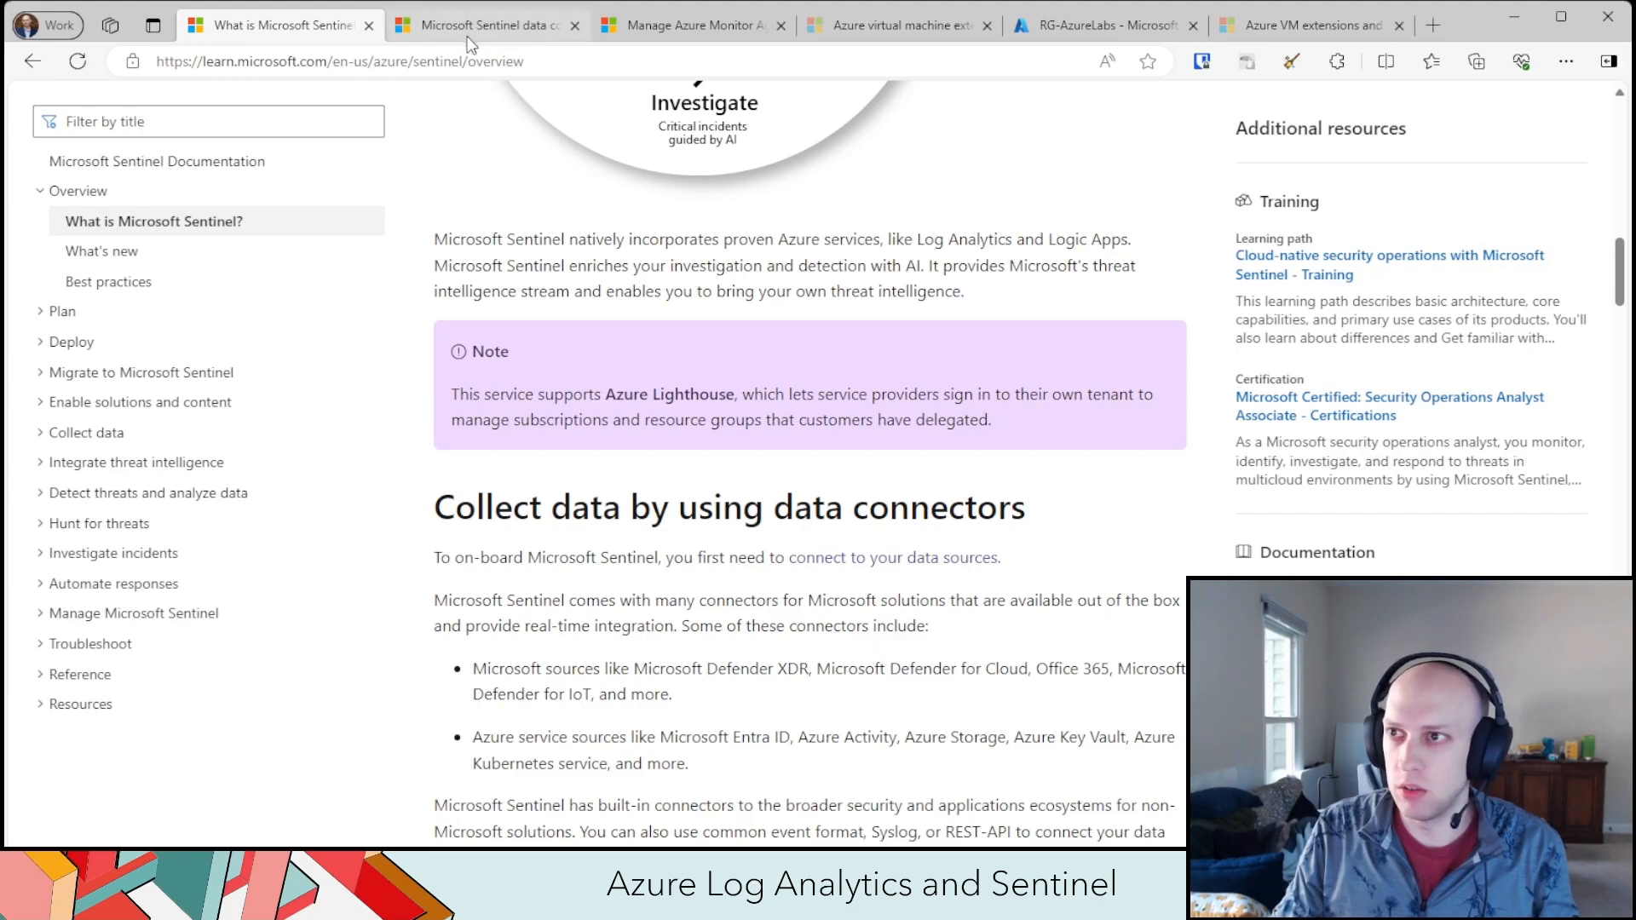
{"action": "left_click", "coordinate": [468, 34]}
{"action": "scroll", "coordinate": [902, 517], "scroll_direction": "down", "scroll_amount": 8}
{"action": "scroll", "coordinate": [908, 508], "scroll_direction": "down", "scroll_amount": 15}
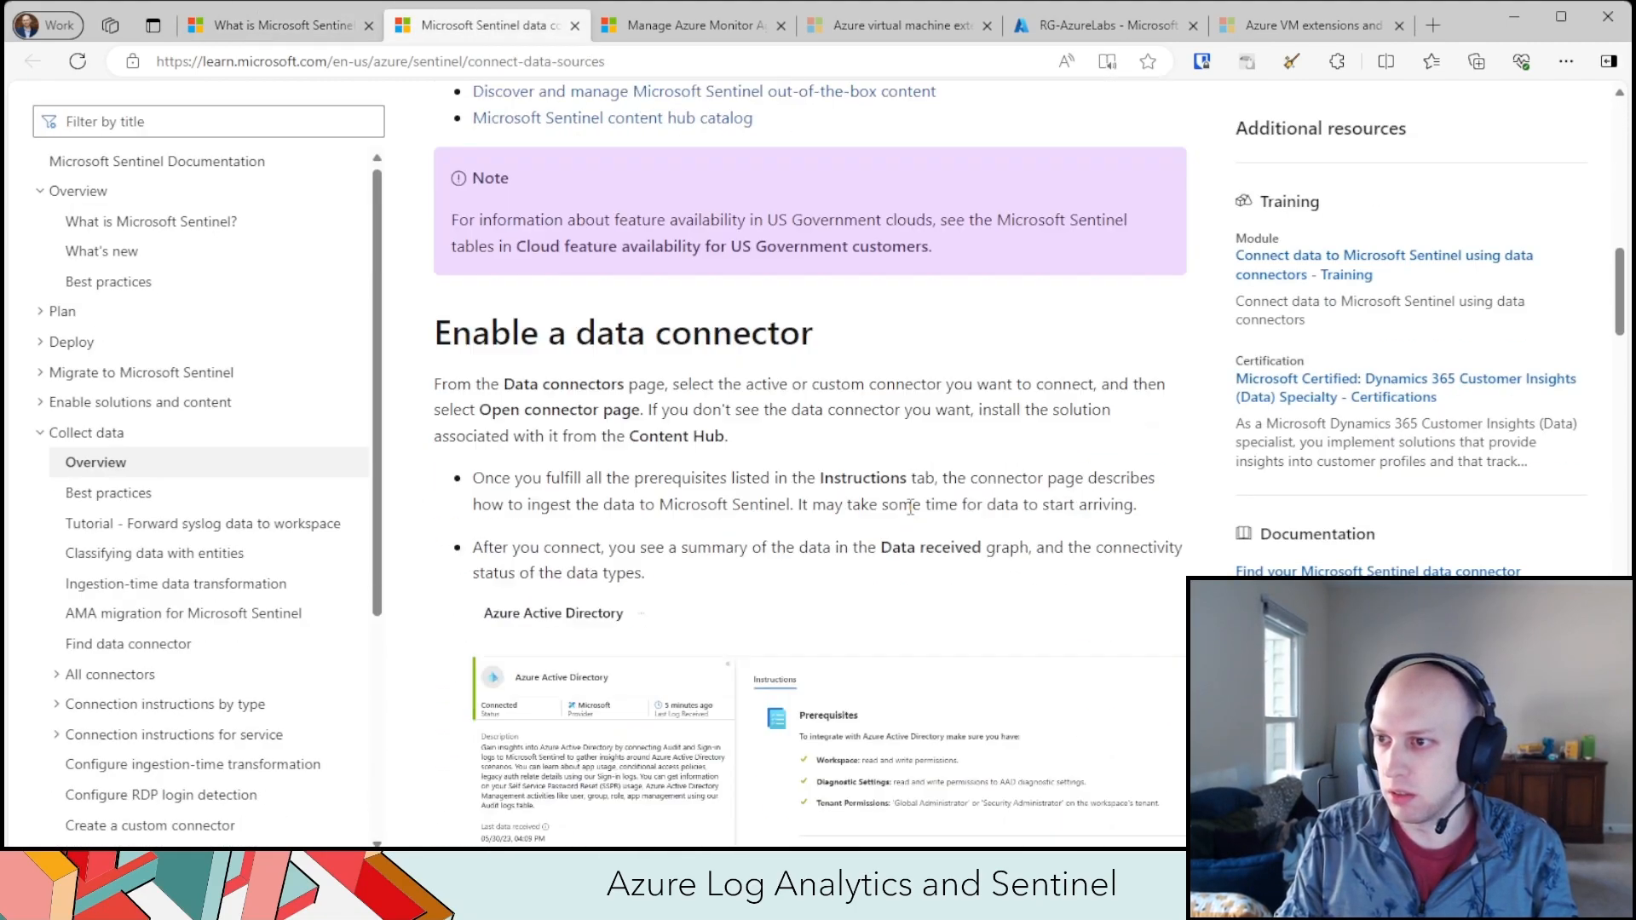
{"action": "scroll", "coordinate": [934, 596], "scroll_direction": "down", "scroll_amount": 9}
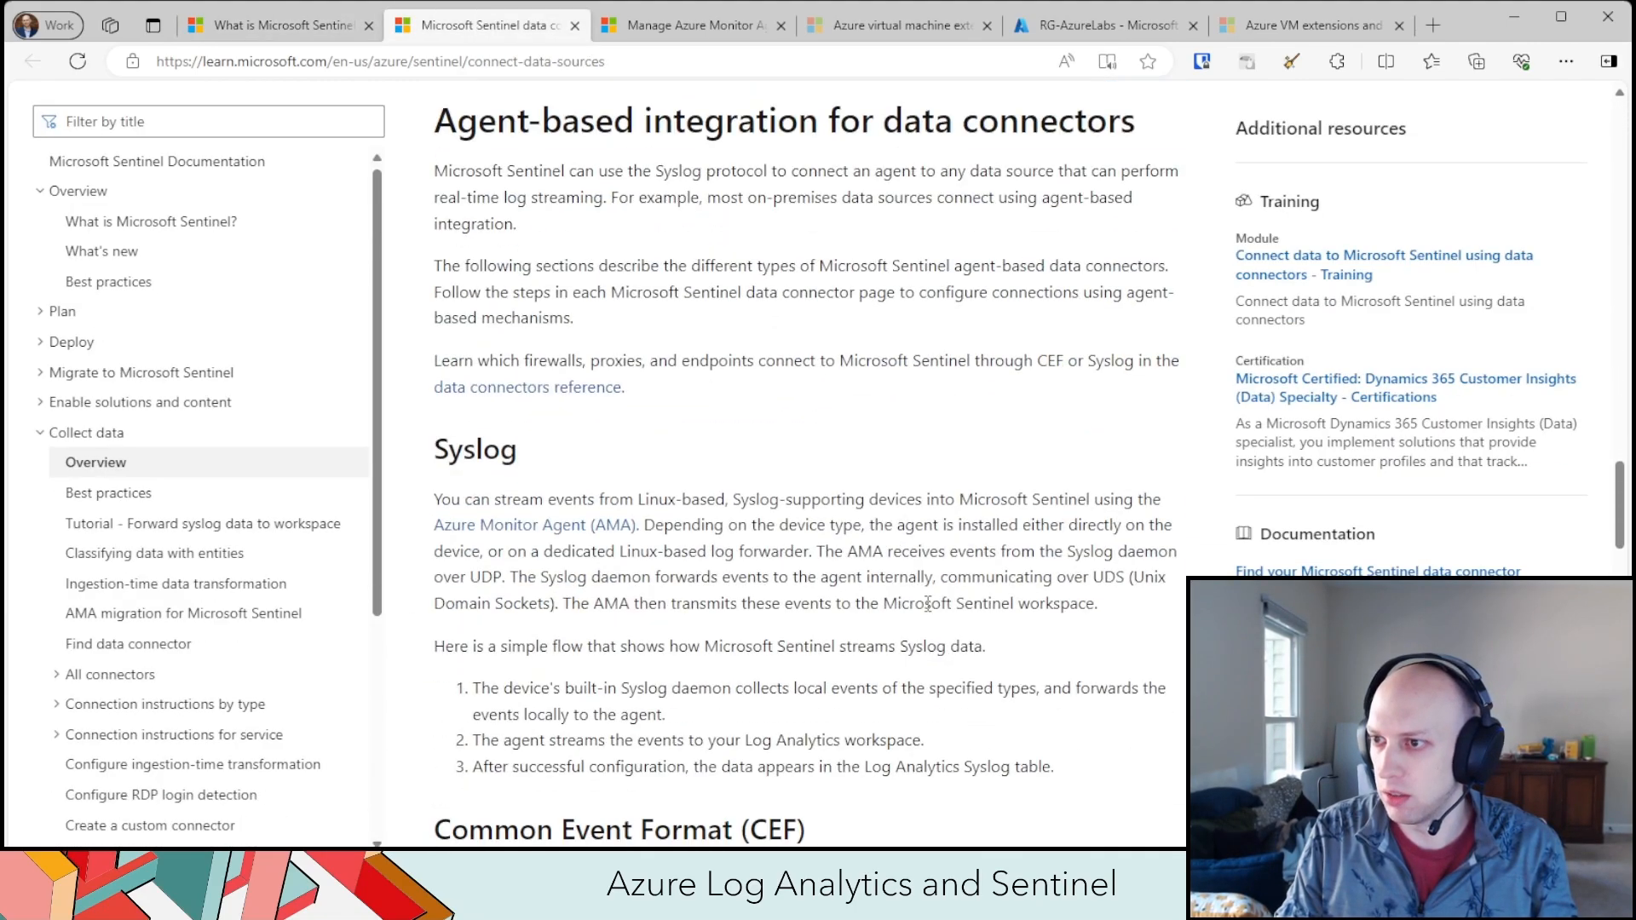
{"action": "scroll", "coordinate": [852, 511], "scroll_direction": "up", "scroll_amount": 9}
{"action": "scroll", "coordinate": [767, 383], "scroll_direction": "down", "scroll_amount": 13}
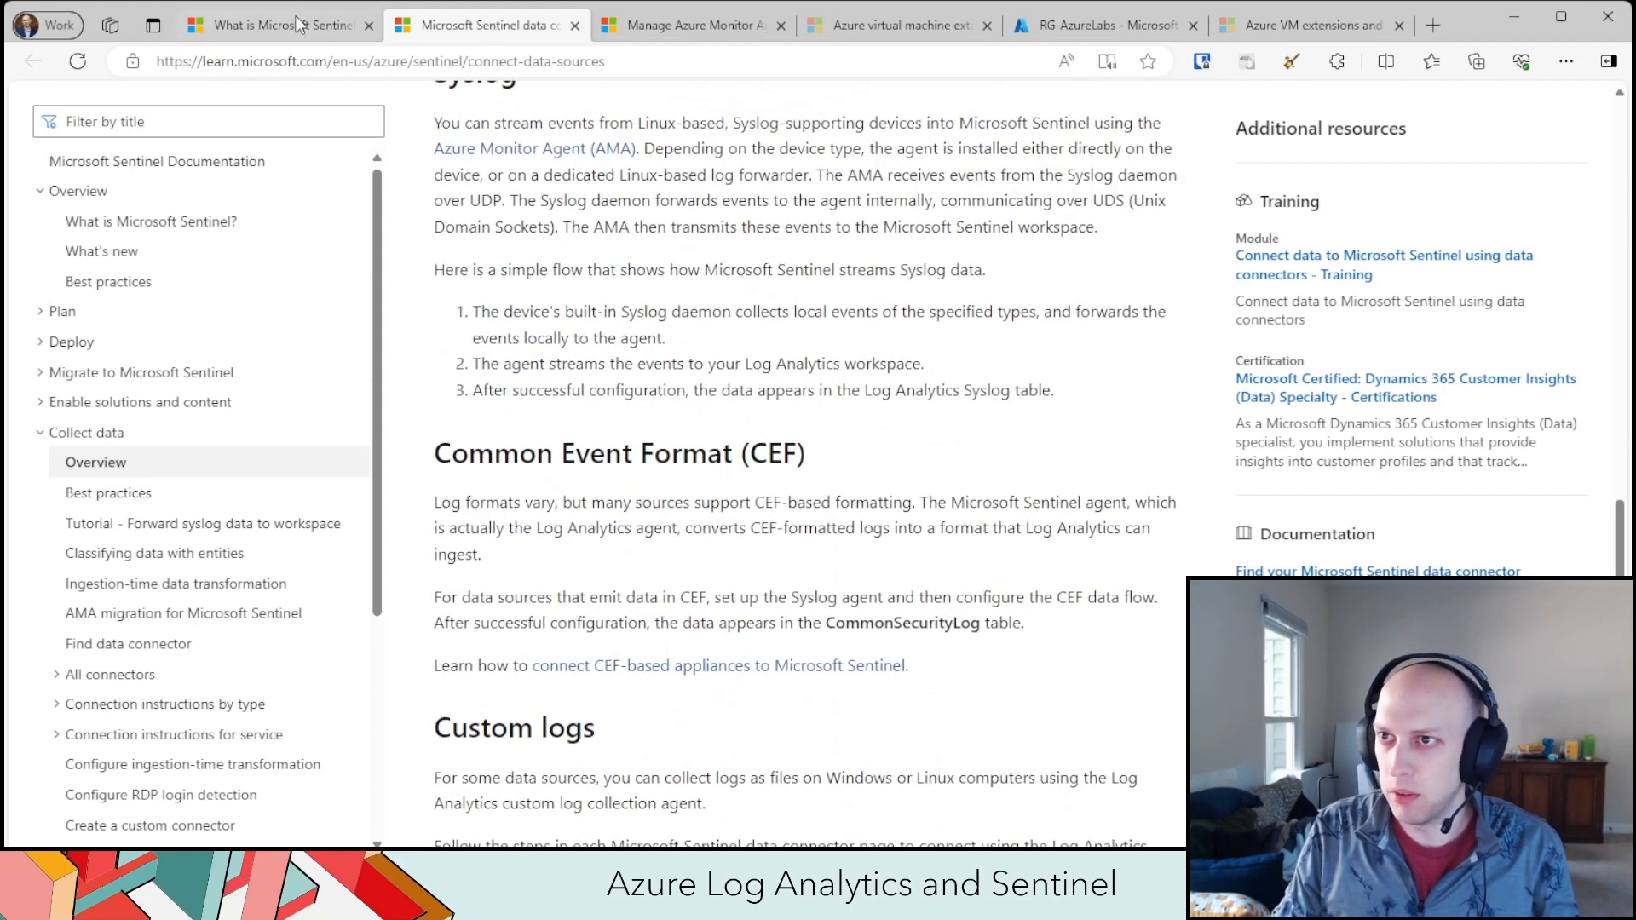
- Return to the Microsoft Sentinel overview article and examine its sections on data connectors, workbooks and analytics rules
{"action": "left_click", "coordinate": [294, 13]}
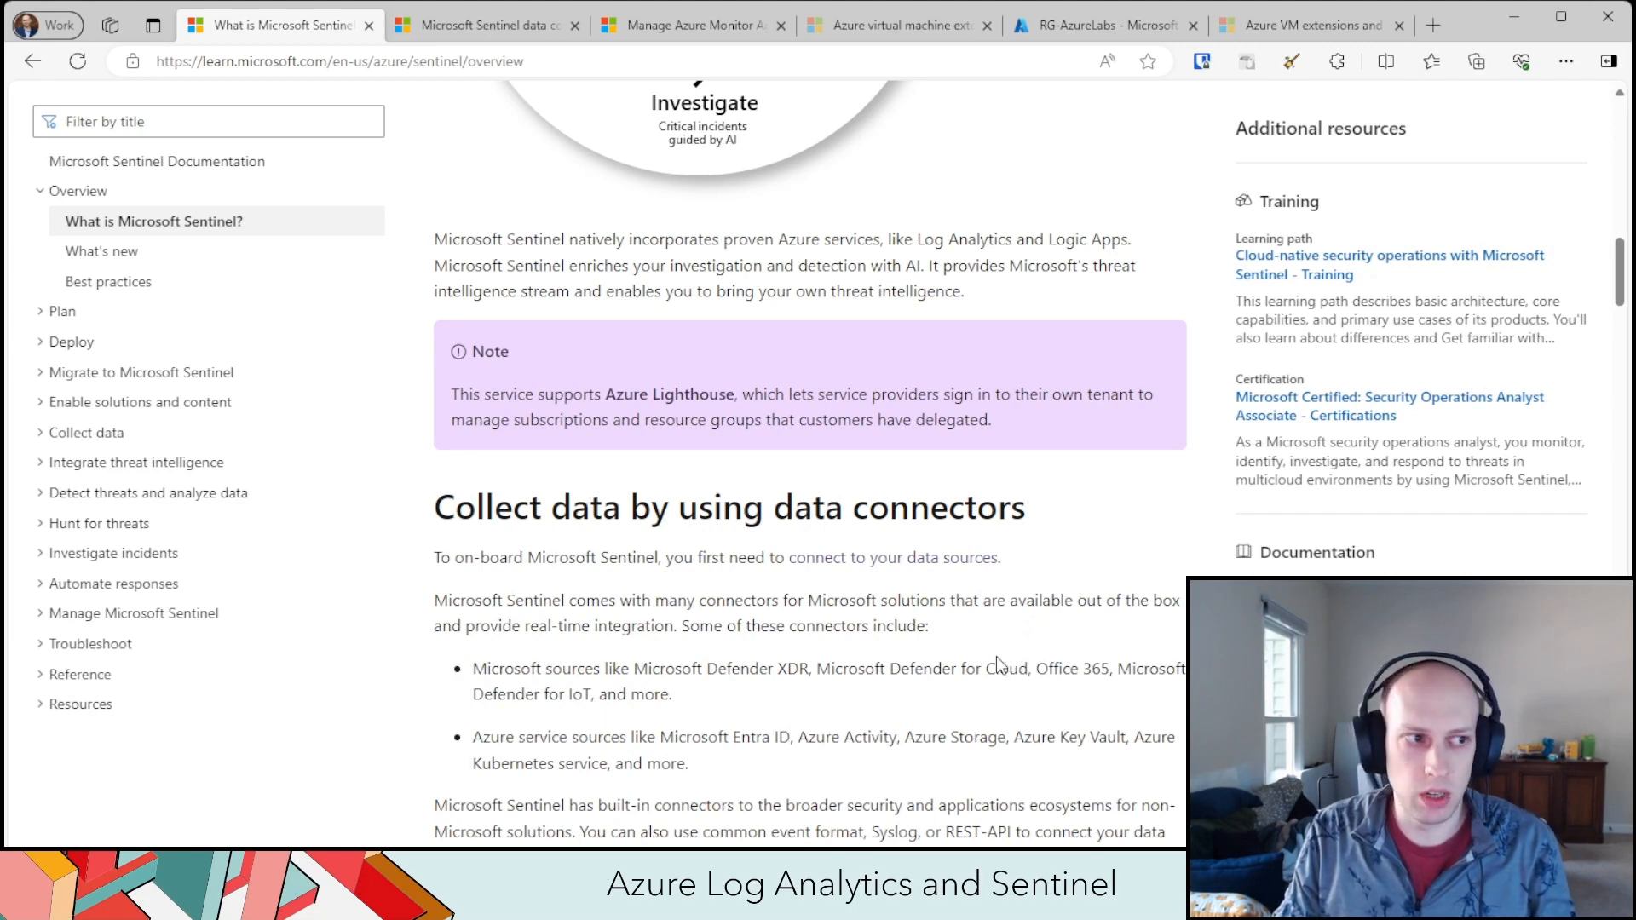
{"action": "scroll", "coordinate": [998, 662], "scroll_direction": "down", "scroll_amount": 10}
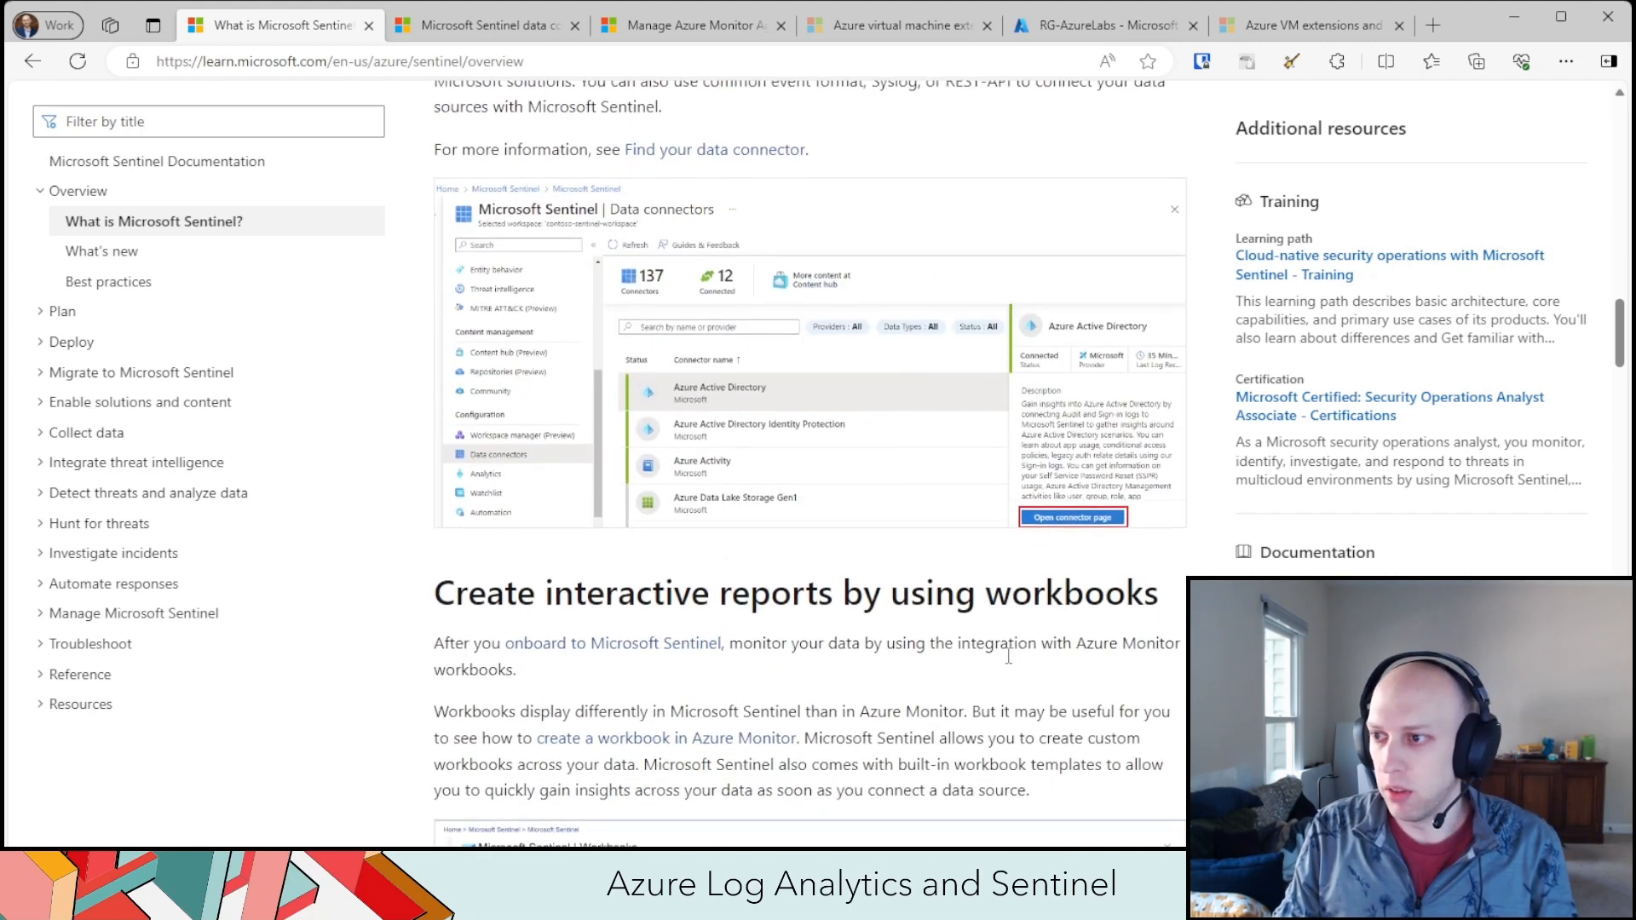
{"action": "scroll", "coordinate": [1011, 692], "scroll_direction": "down", "scroll_amount": 6}
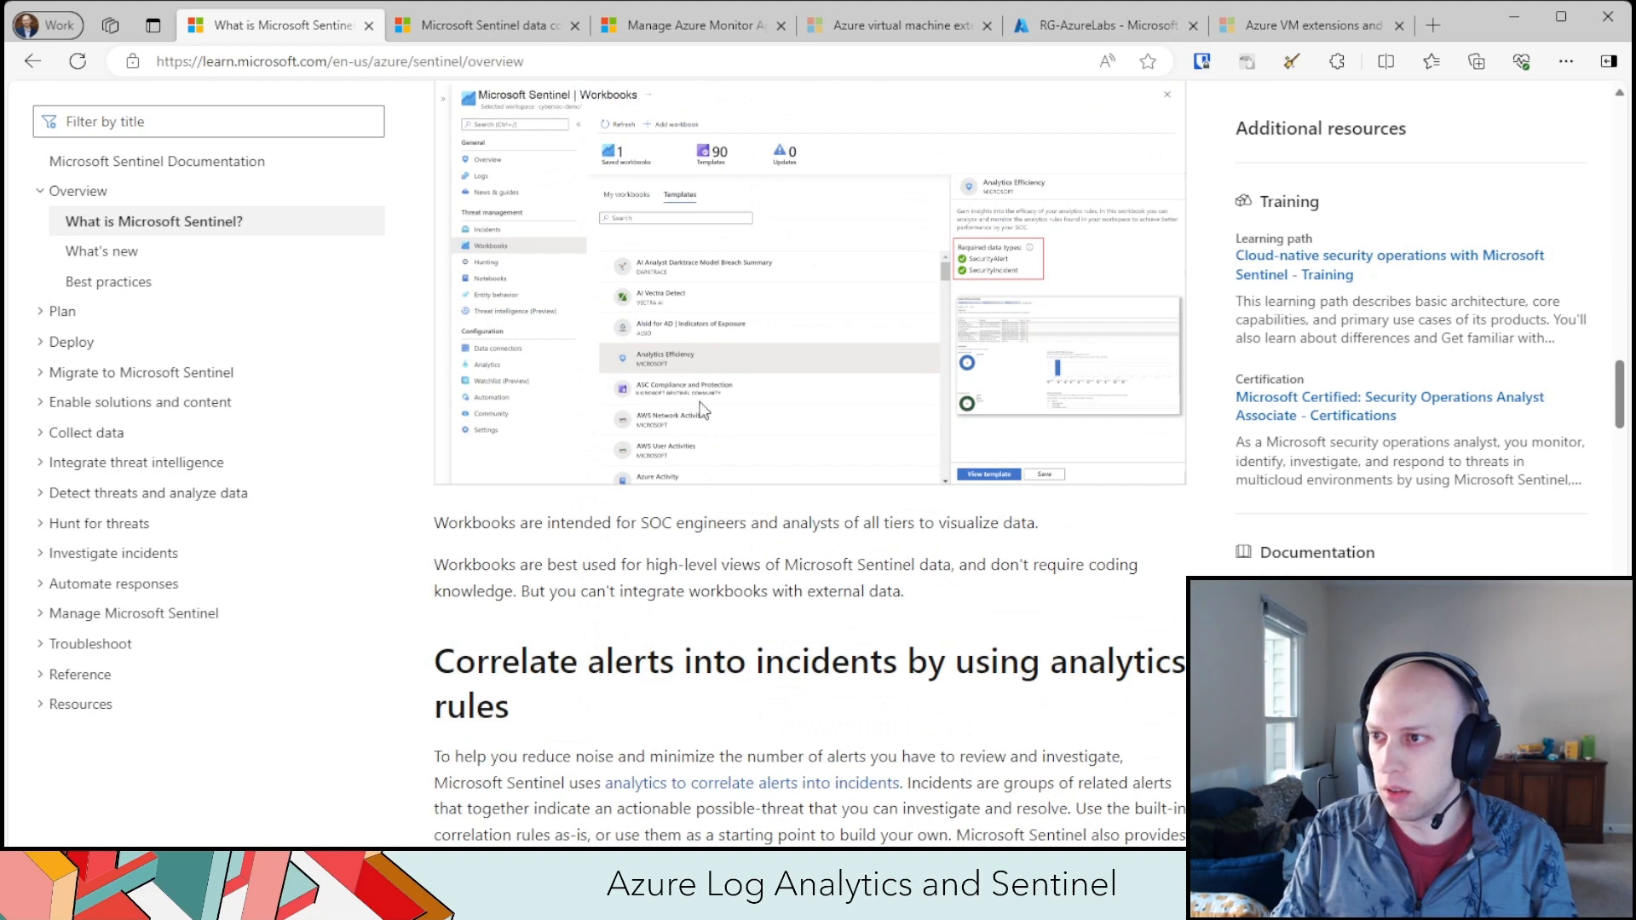
{"action": "scroll", "coordinate": [913, 542], "scroll_direction": "down", "scroll_amount": 5}
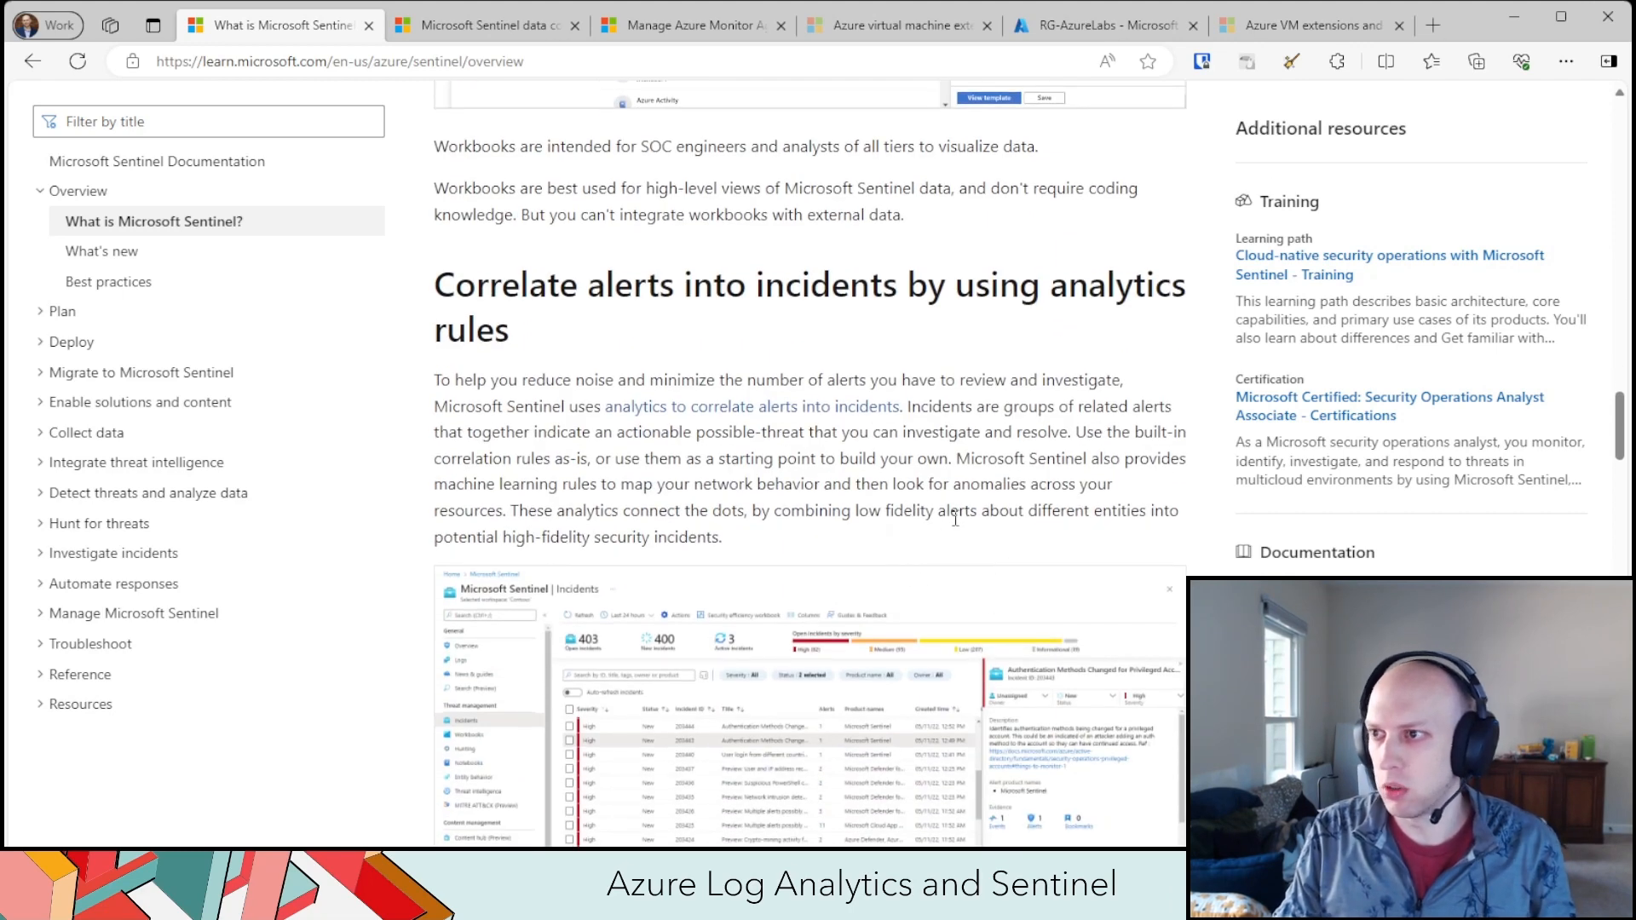
{"action": "scroll", "coordinate": [759, 305], "scroll_direction": "down", "scroll_amount": 4}
{"action": "scroll", "coordinate": [771, 566], "scroll_direction": "up", "scroll_amount": 4}
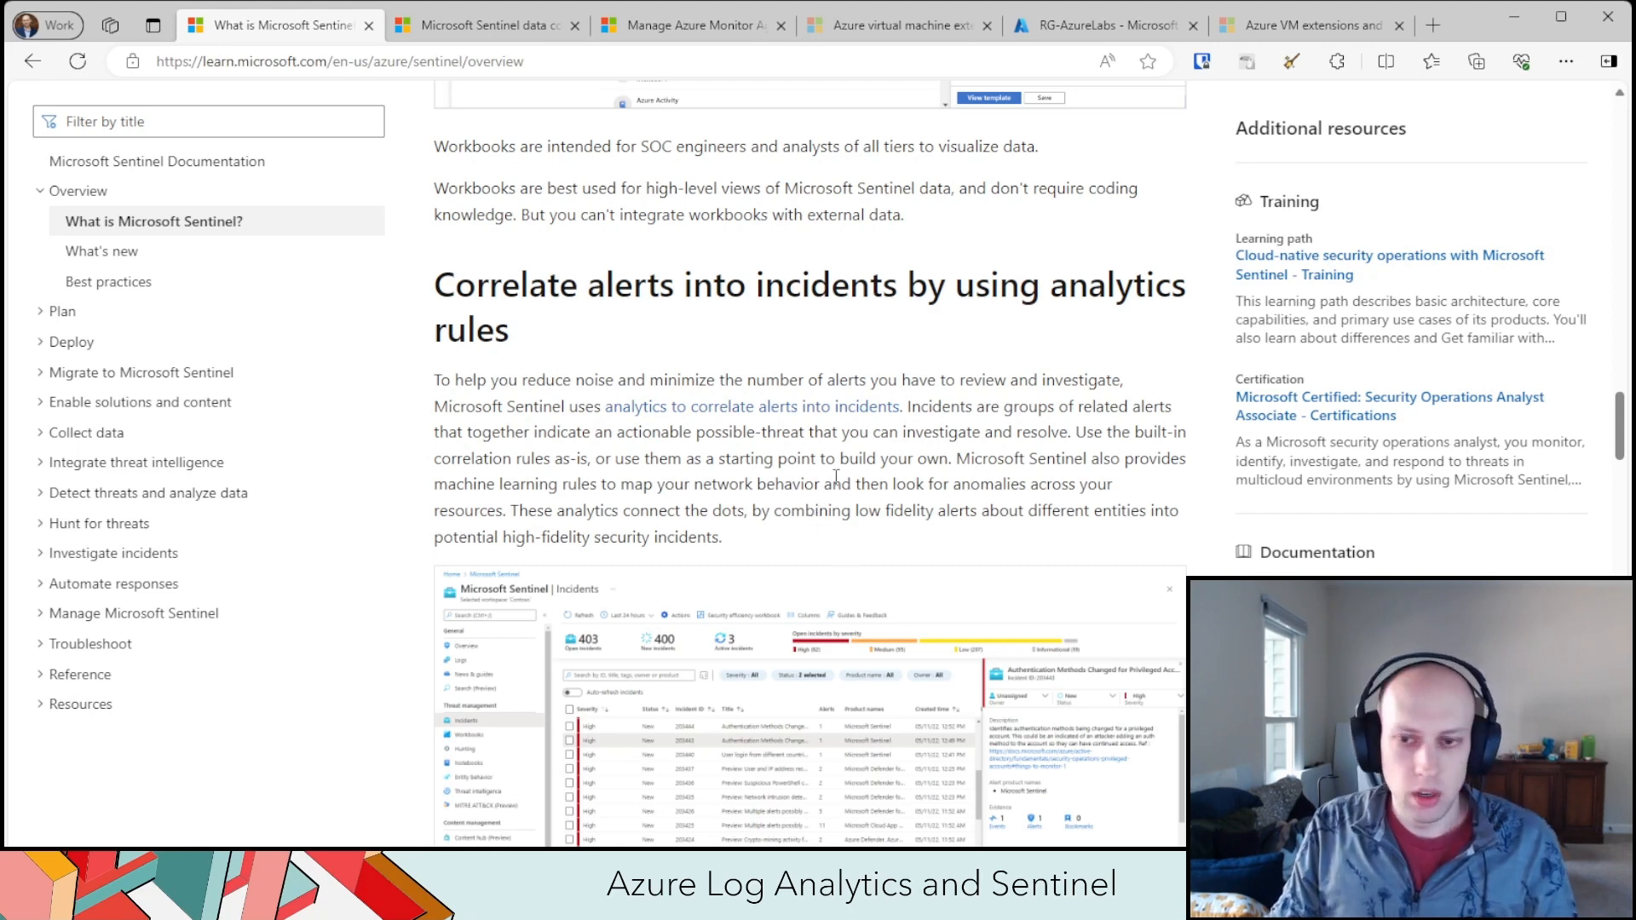
- Examine the section on automating common tasks with playbooks, highlighting its list of example connectors and the Microsoft Defender for Endpoint entry
{"action": "scroll", "coordinate": [836, 477], "scroll_direction": "down", "scroll_amount": 6}
{"action": "scroll", "coordinate": [697, 528], "scroll_direction": "down", "scroll_amount": 12}
{"action": "scroll", "coordinate": [914, 509], "scroll_direction": "down", "scroll_amount": 10}
{"action": "scroll", "coordinate": [690, 526], "scroll_direction": "down", "scroll_amount": 15}
{"action": "scroll", "coordinate": [893, 582], "scroll_direction": "down", "scroll_amount": 5}
{"action": "scroll", "coordinate": [893, 579], "scroll_direction": "up", "scroll_amount": 9}
{"action": "scroll", "coordinate": [656, 413], "scroll_direction": "up", "scroll_amount": 15}
{"action": "scroll", "coordinate": [816, 678], "scroll_direction": "up", "scroll_amount": 10}
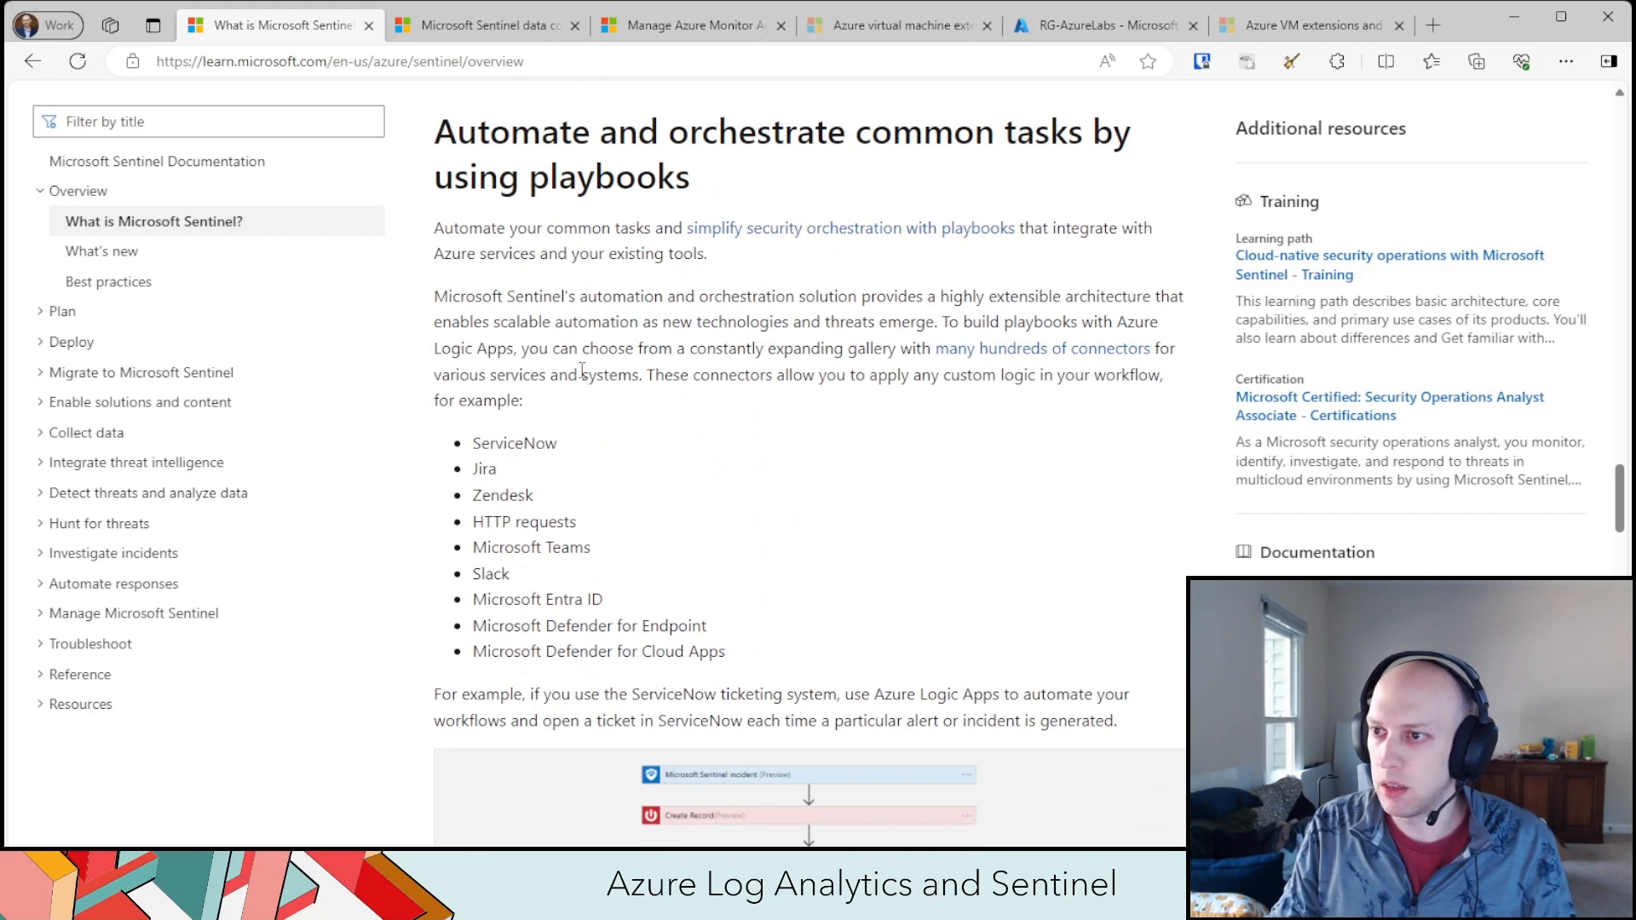
{"action": "left_click_drag", "start_coordinate": [758, 655], "coordinate": [439, 400]}
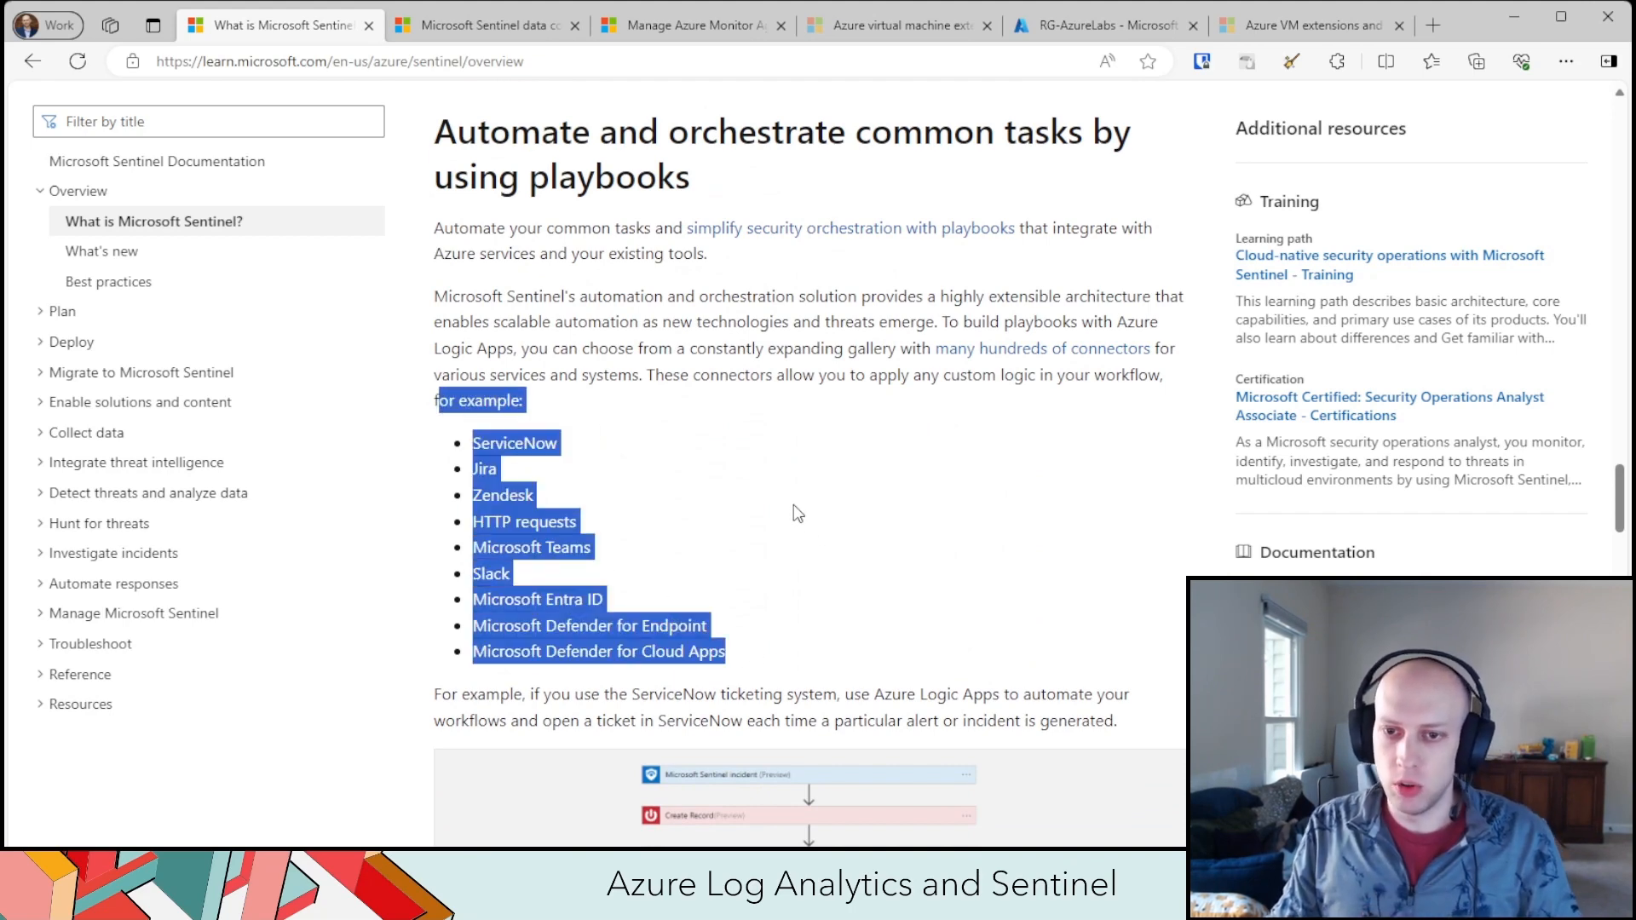
{"action": "scroll", "coordinate": [797, 507], "scroll_direction": "down", "scroll_amount": 3}
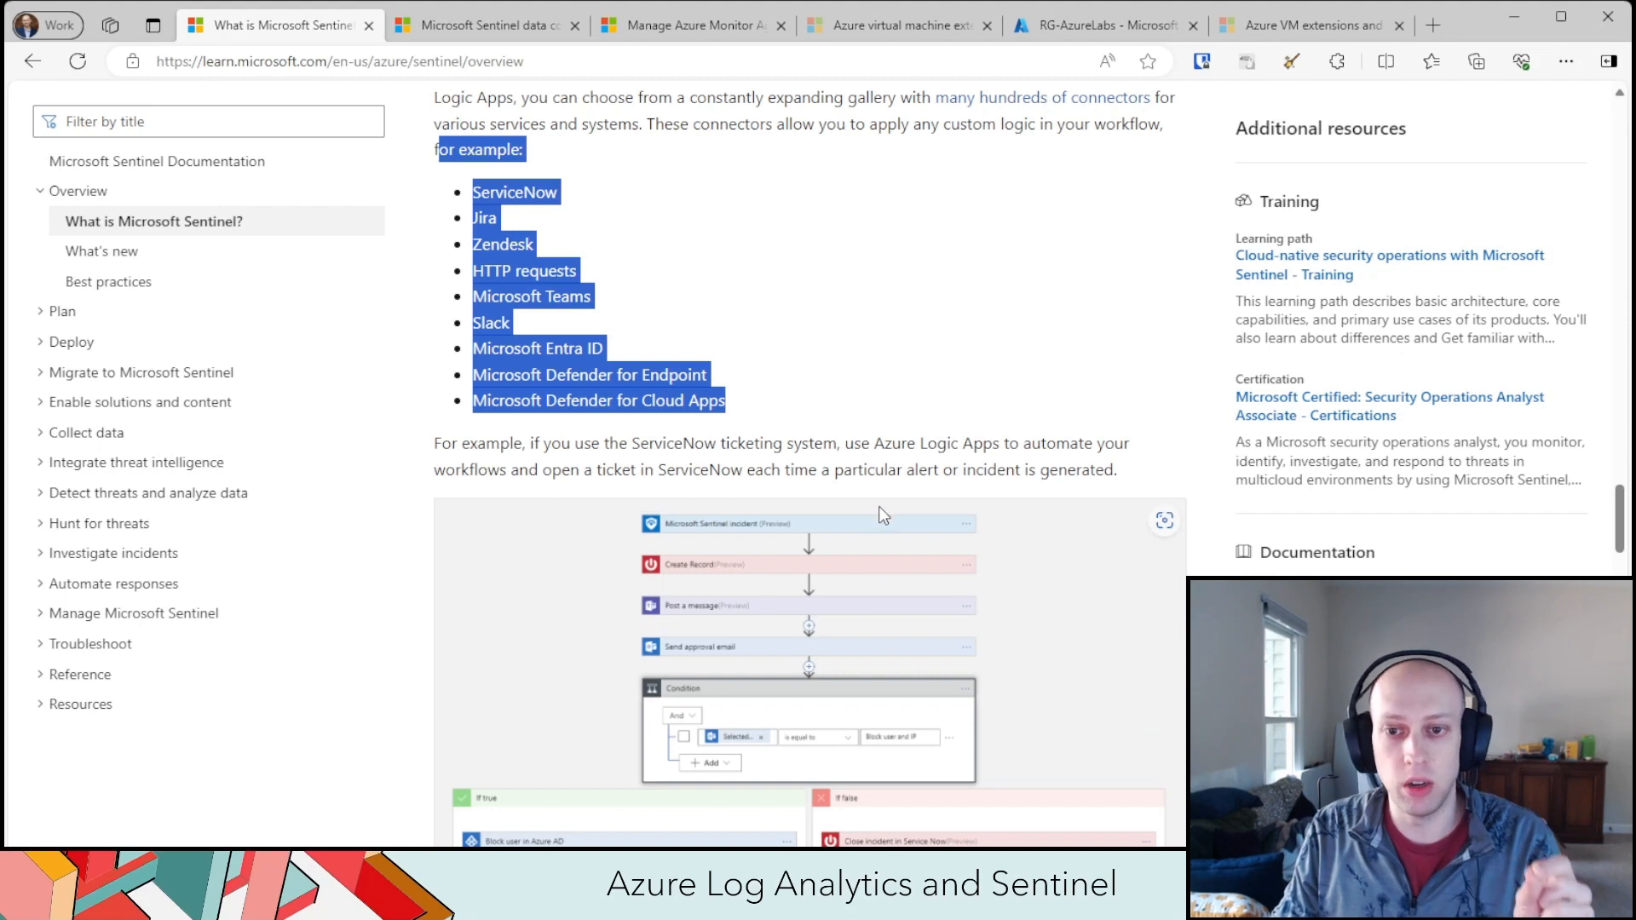
{"action": "scroll", "coordinate": [728, 532], "scroll_direction": "up", "scroll_amount": 3}
{"action": "left_click", "coordinate": [773, 653]}
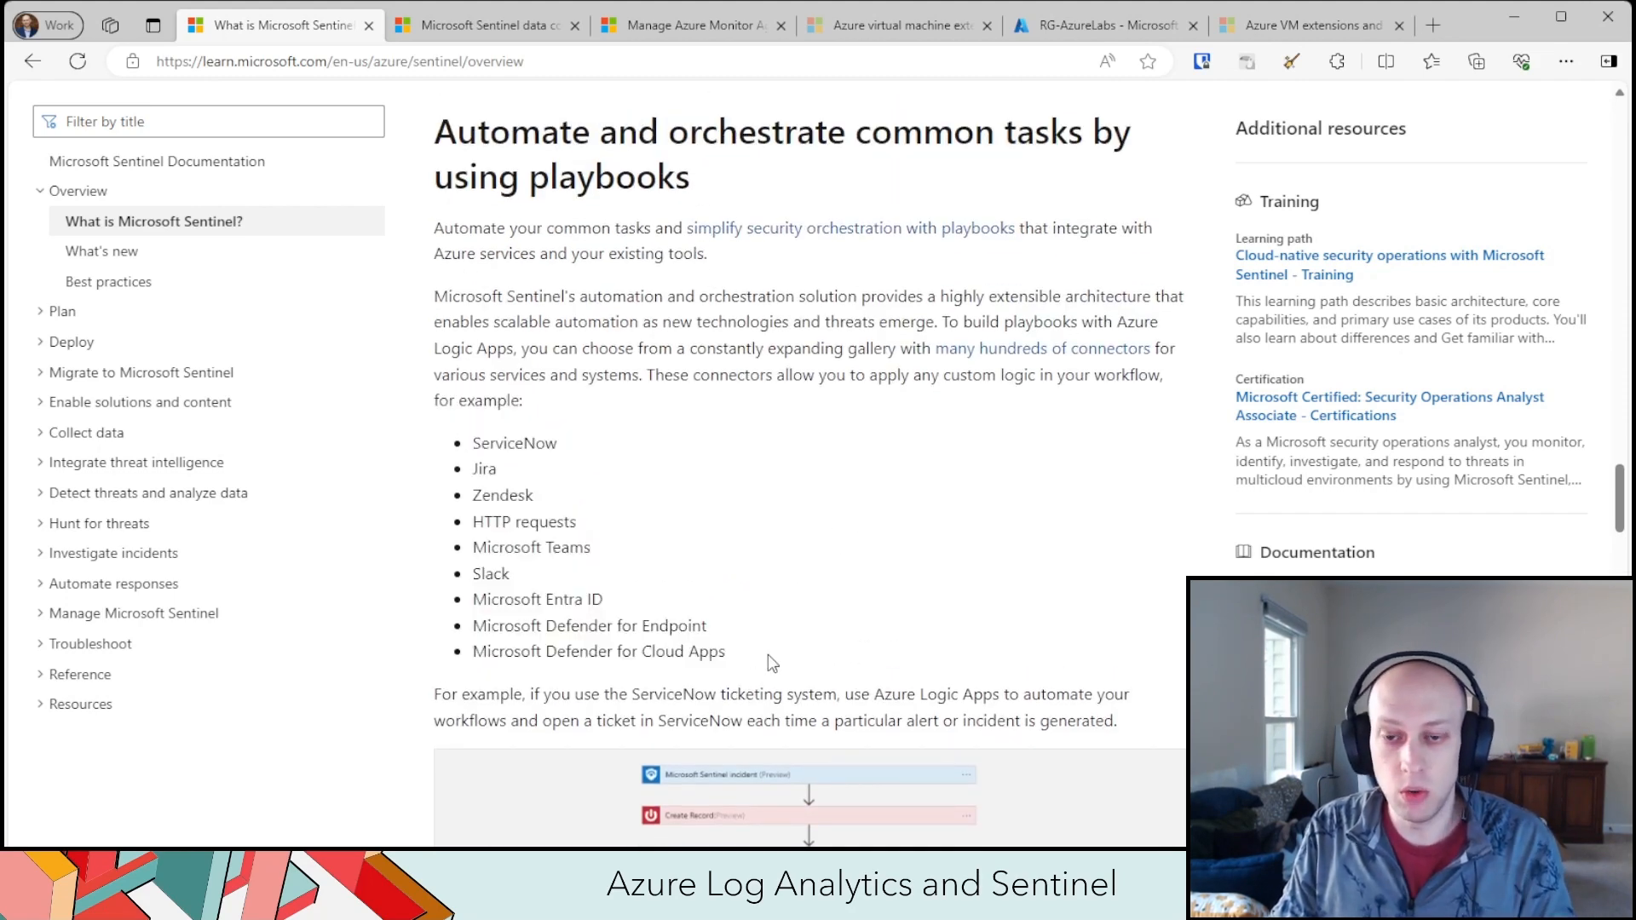
{"action": "left_click_drag", "start_coordinate": [741, 652], "coordinate": [479, 453]}
{"action": "left_click", "coordinate": [680, 506]}
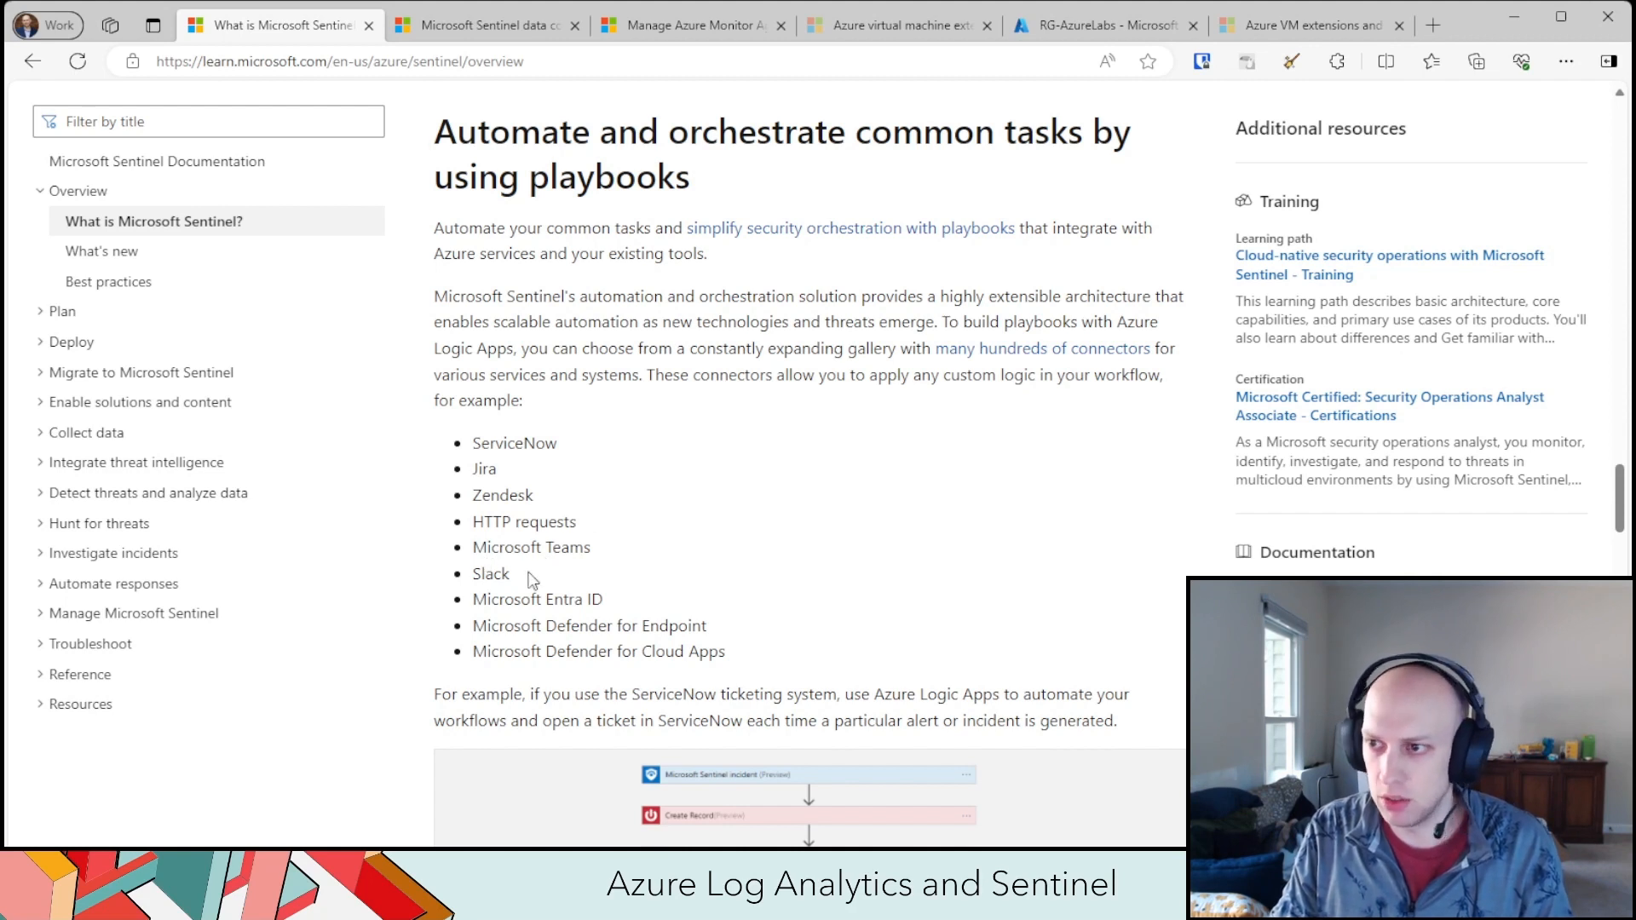
{"action": "left_click_drag", "start_coordinate": [740, 624], "coordinate": [462, 619]}
{"action": "left_click", "coordinate": [776, 641]}
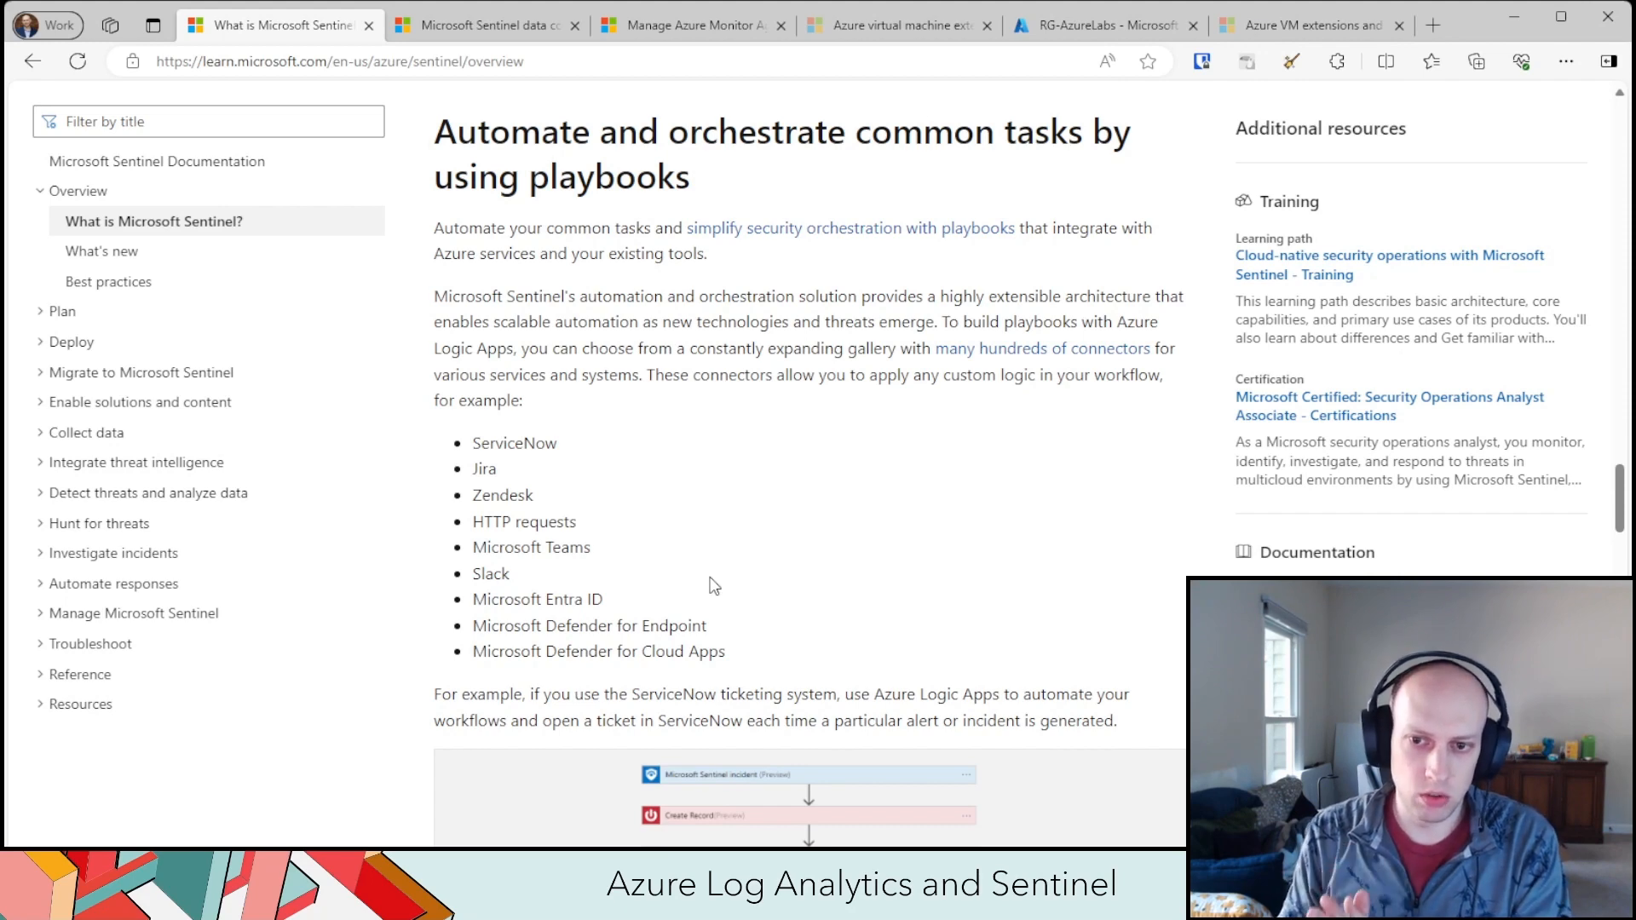
- Read the section on hunting for security threats with built-in queries, and return to the start of the overview article
{"action": "scroll", "coordinate": [714, 586], "scroll_direction": "down", "scroll_amount": 15}
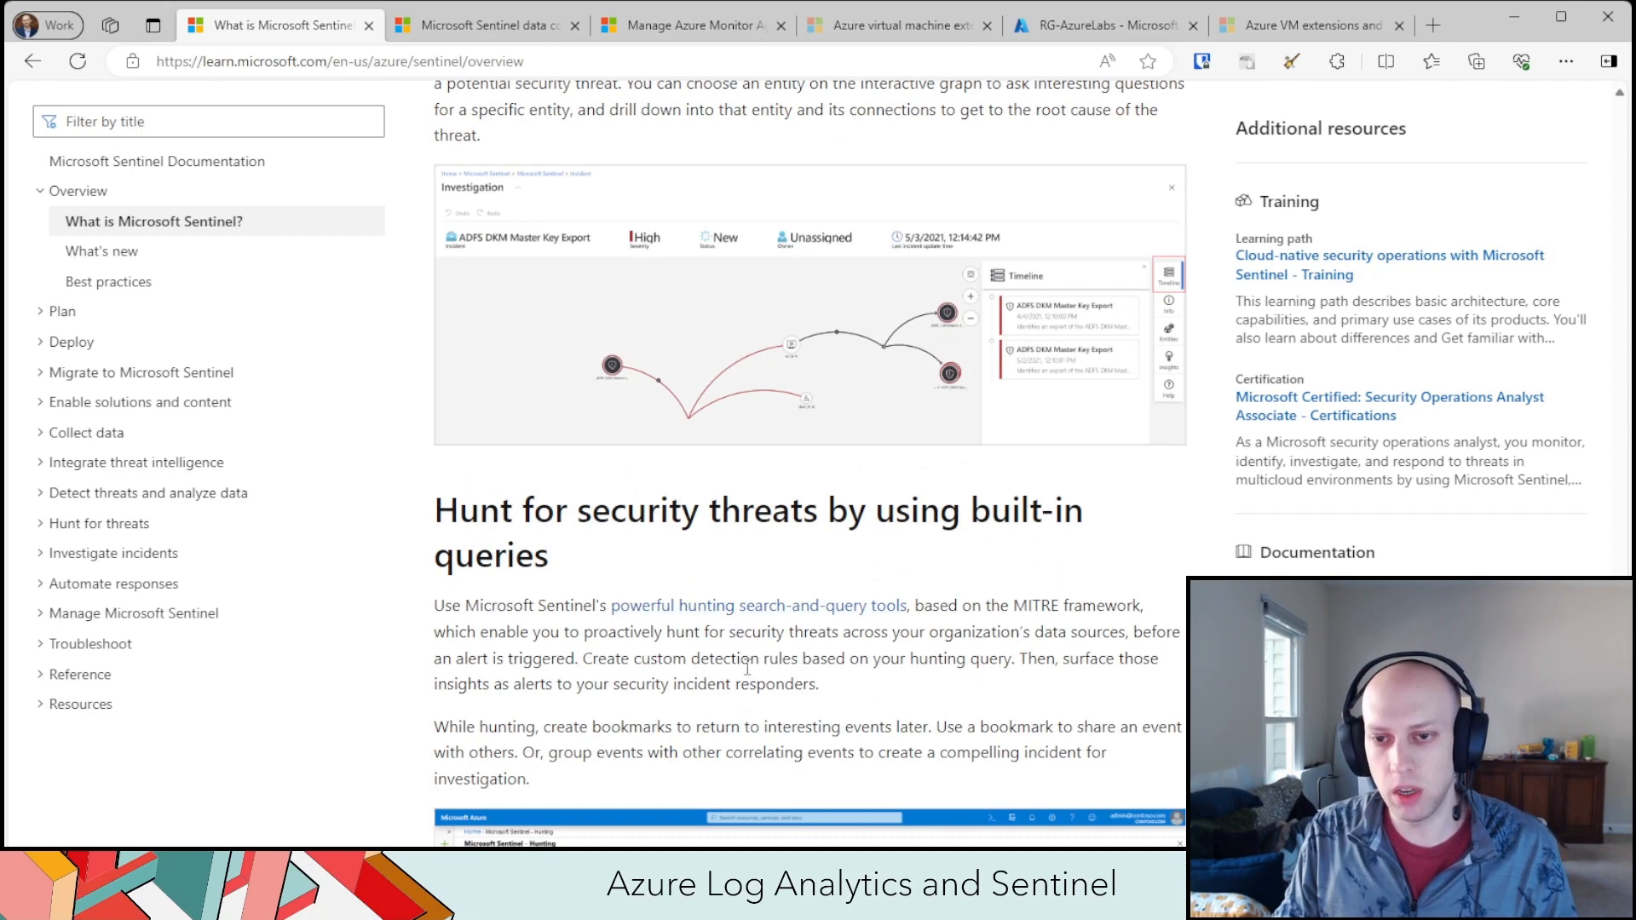
{"action": "scroll", "coordinate": [741, 673], "scroll_direction": "down", "scroll_amount": 1}
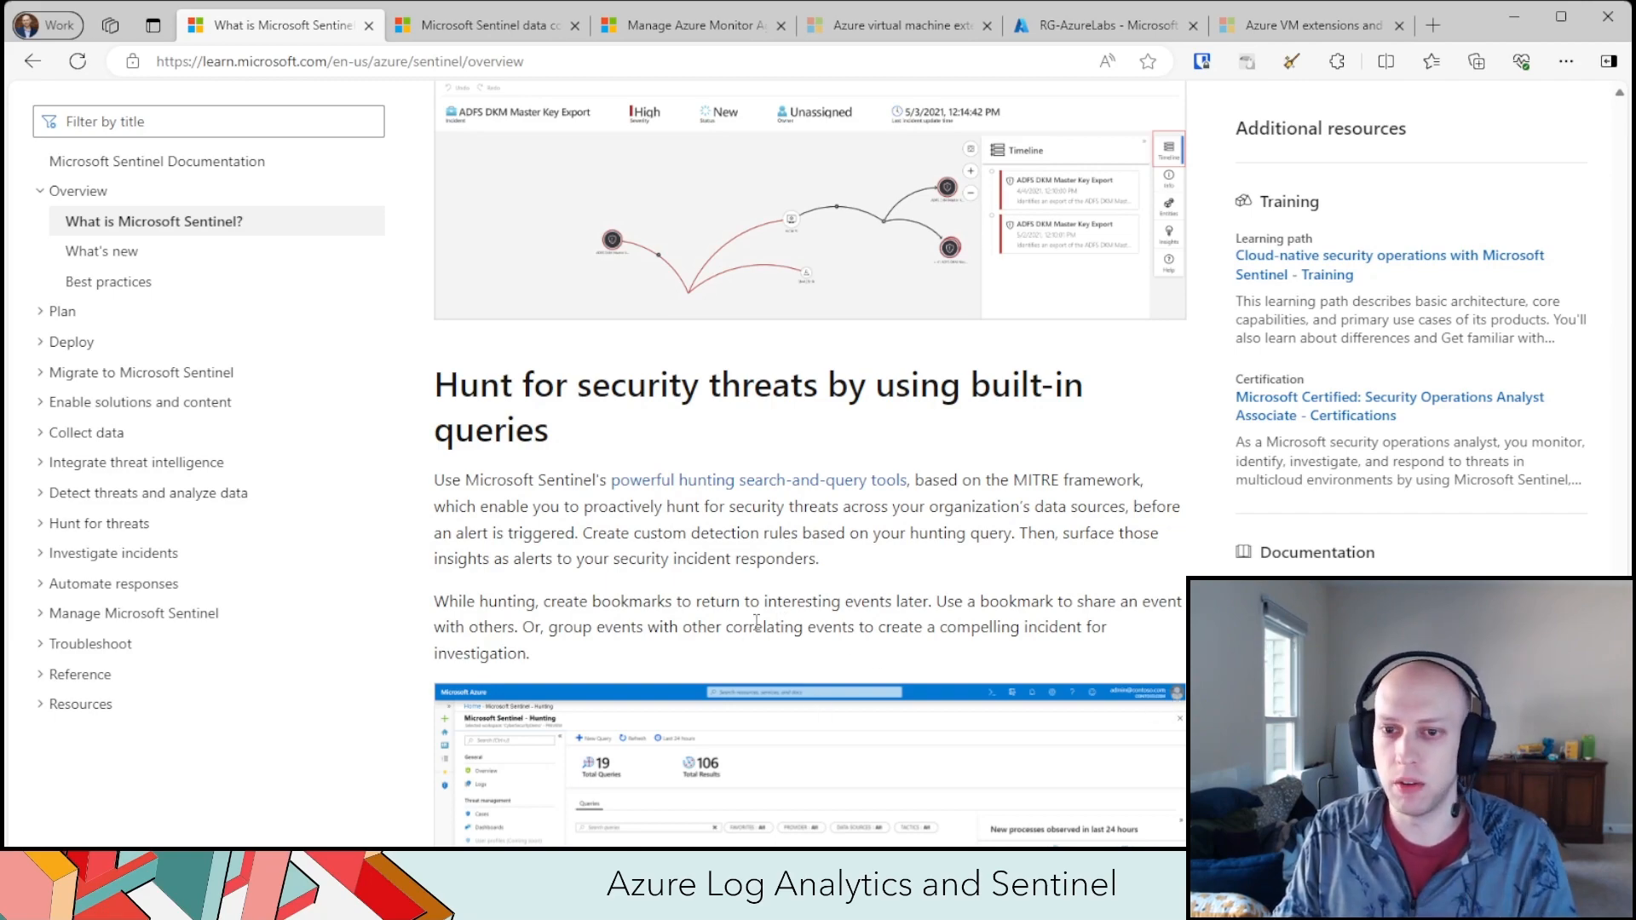
{"action": "scroll", "coordinate": [771, 629], "scroll_direction": "down", "scroll_amount": 10}
{"action": "scroll", "coordinate": [753, 621], "scroll_direction": "up", "scroll_amount": 20}
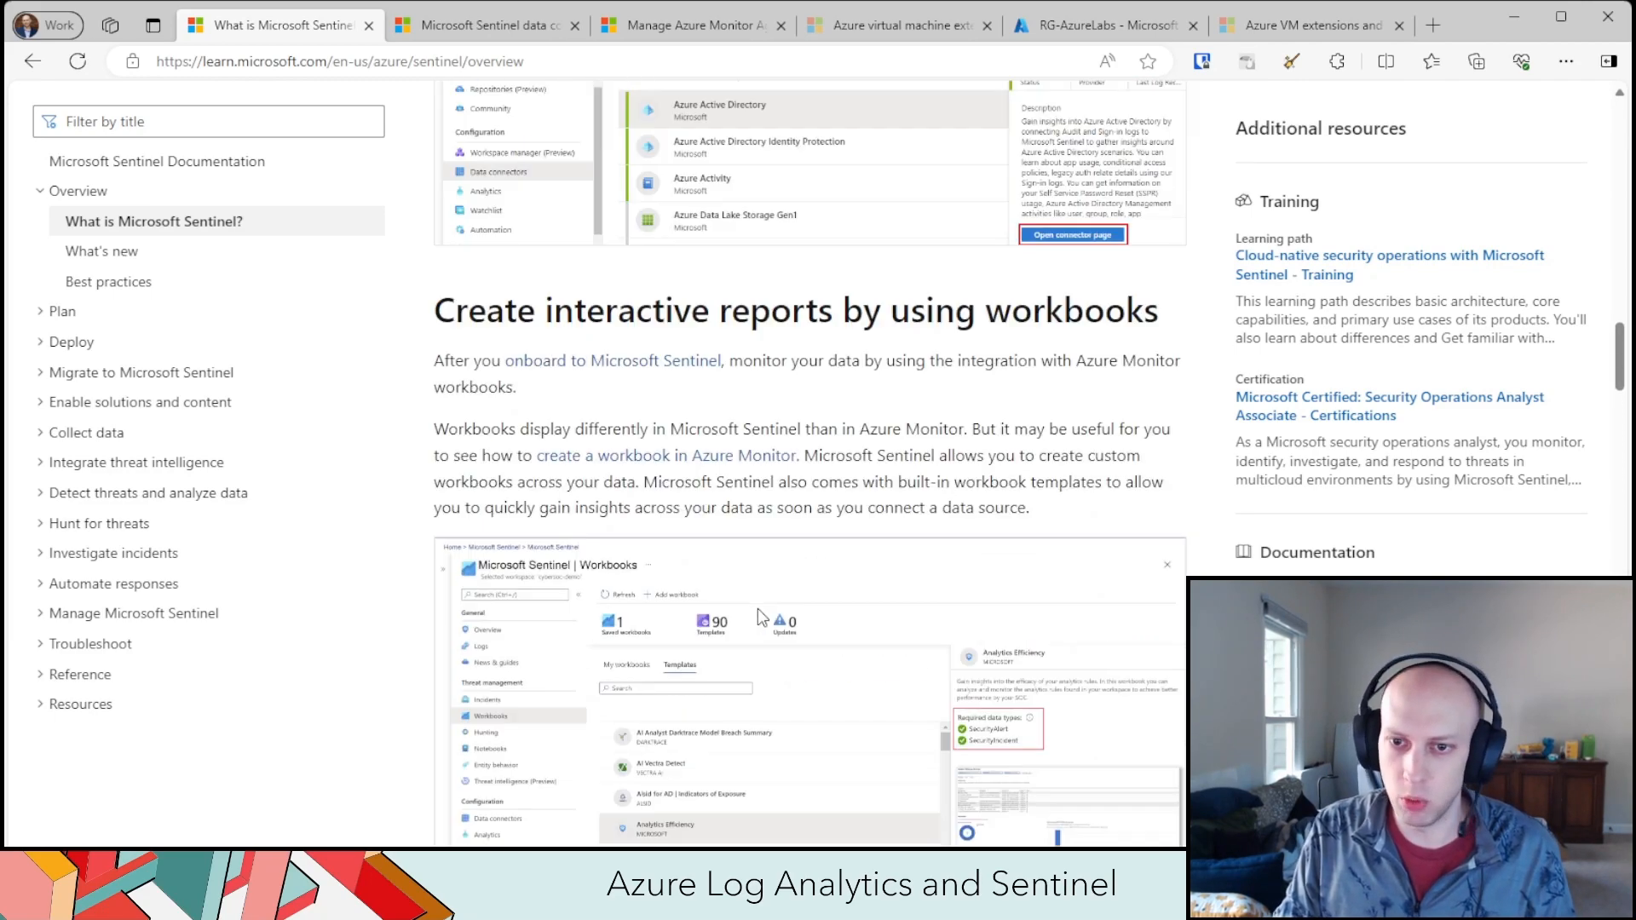
{"action": "scroll", "coordinate": [766, 626], "scroll_direction": "up", "scroll_amount": 8}
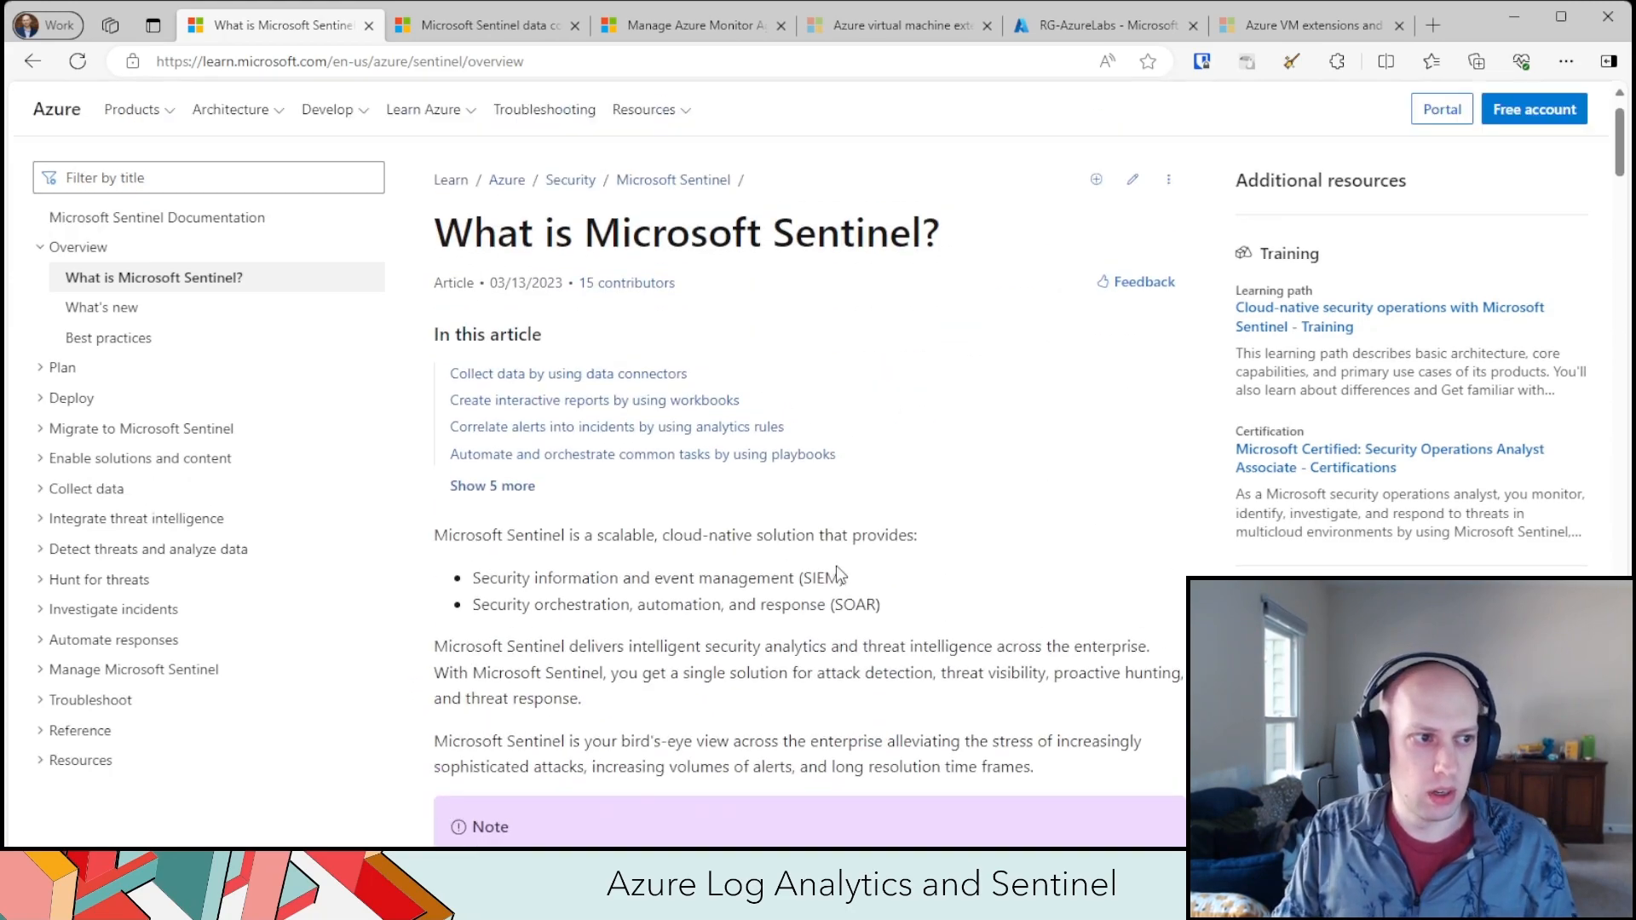
- Switch to the Azure portal and search the Marketplace for "log analytics workspace" to add a resource to RG-AzureLabs
{"action": "left_click", "coordinate": [1084, 23]}
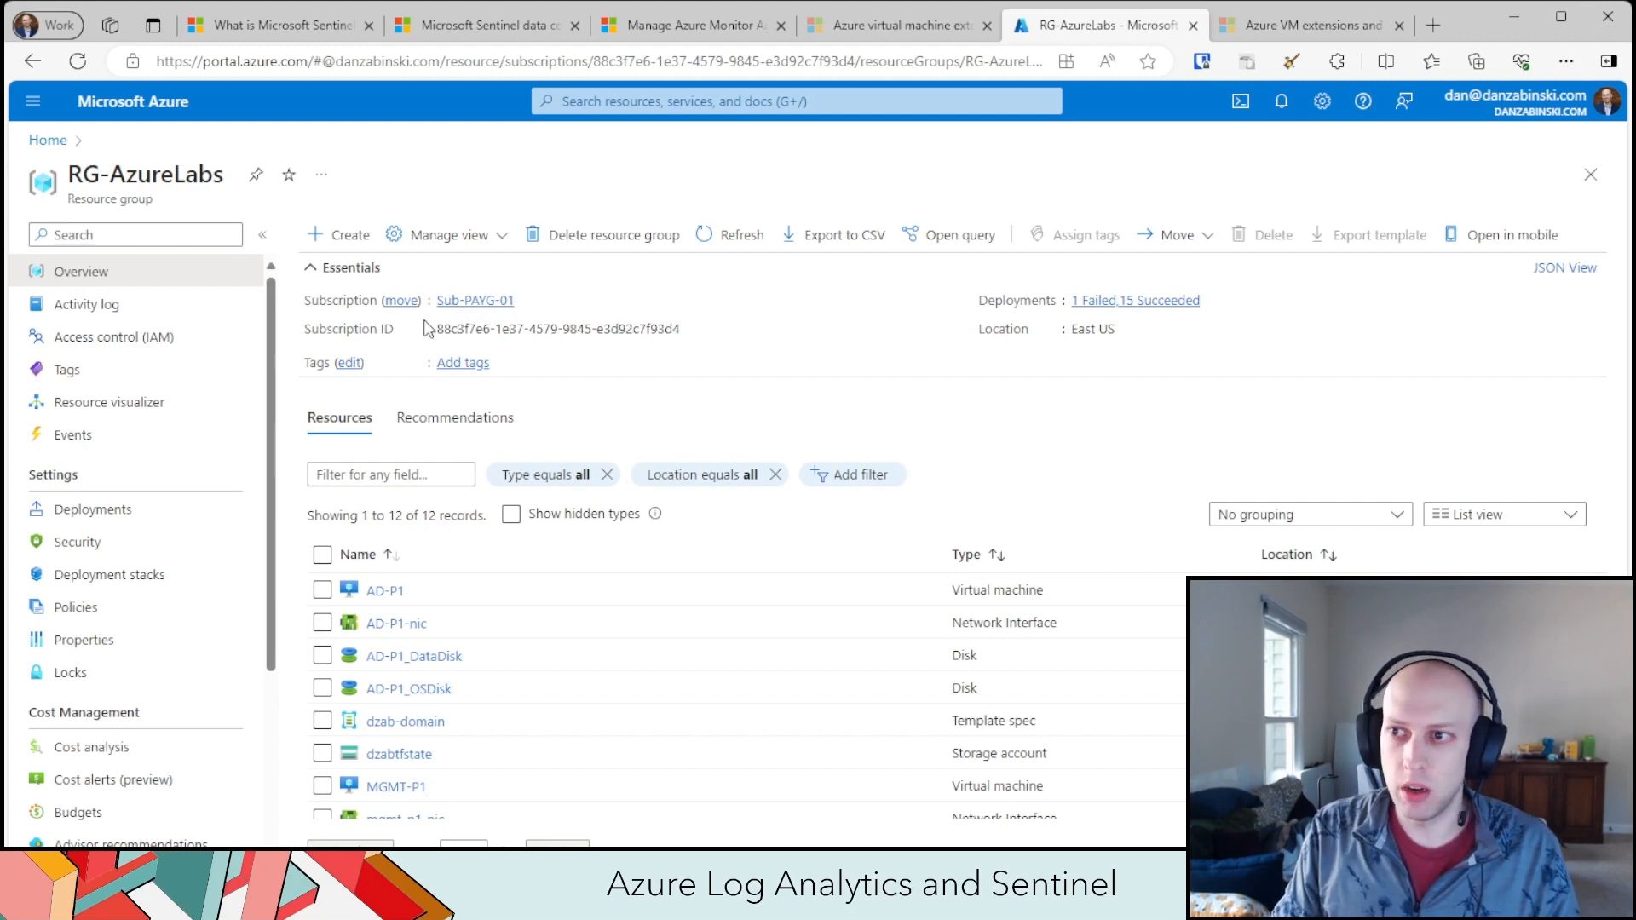
{"action": "left_click", "coordinate": [343, 252]}
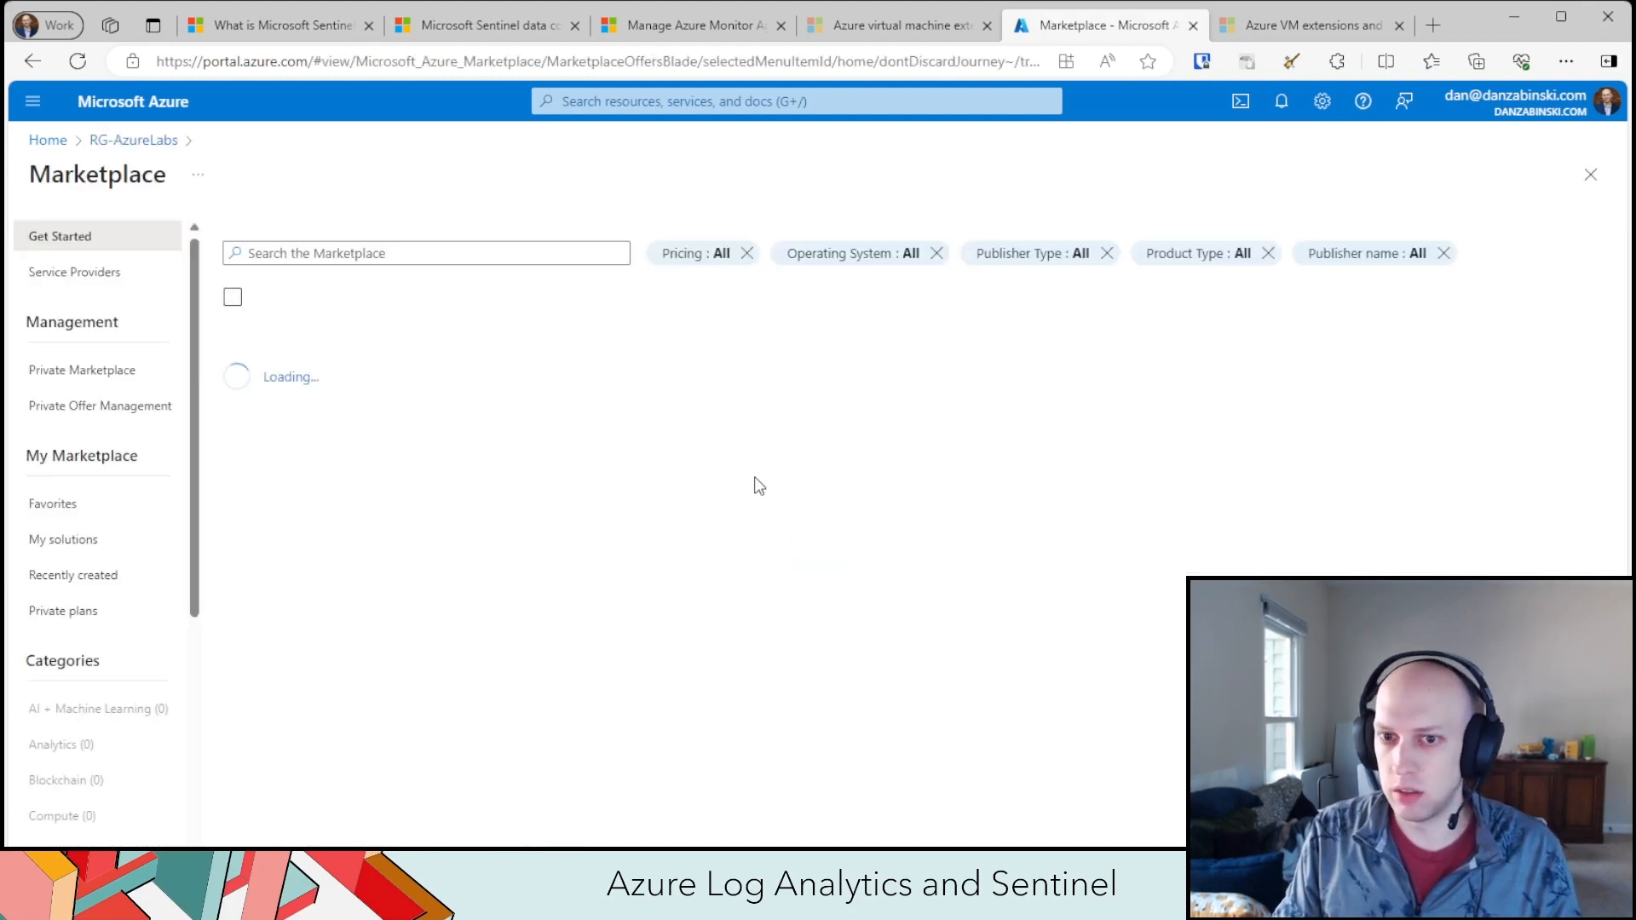
{"action": "type", "text": "L"}
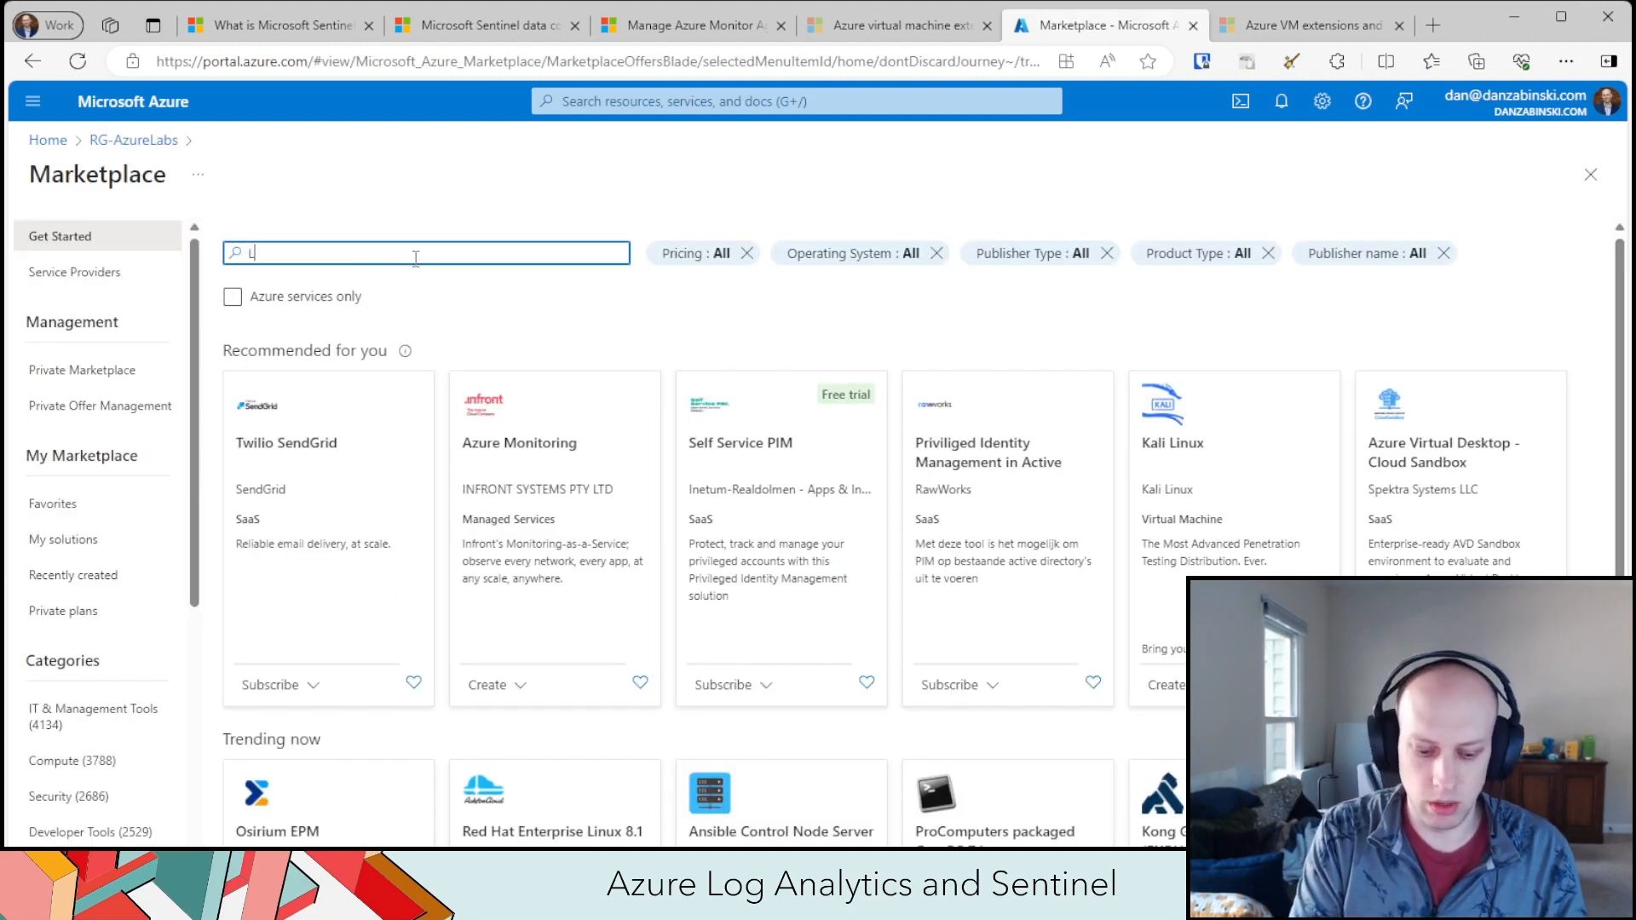
{"action": "type", "text": "og Anal"}
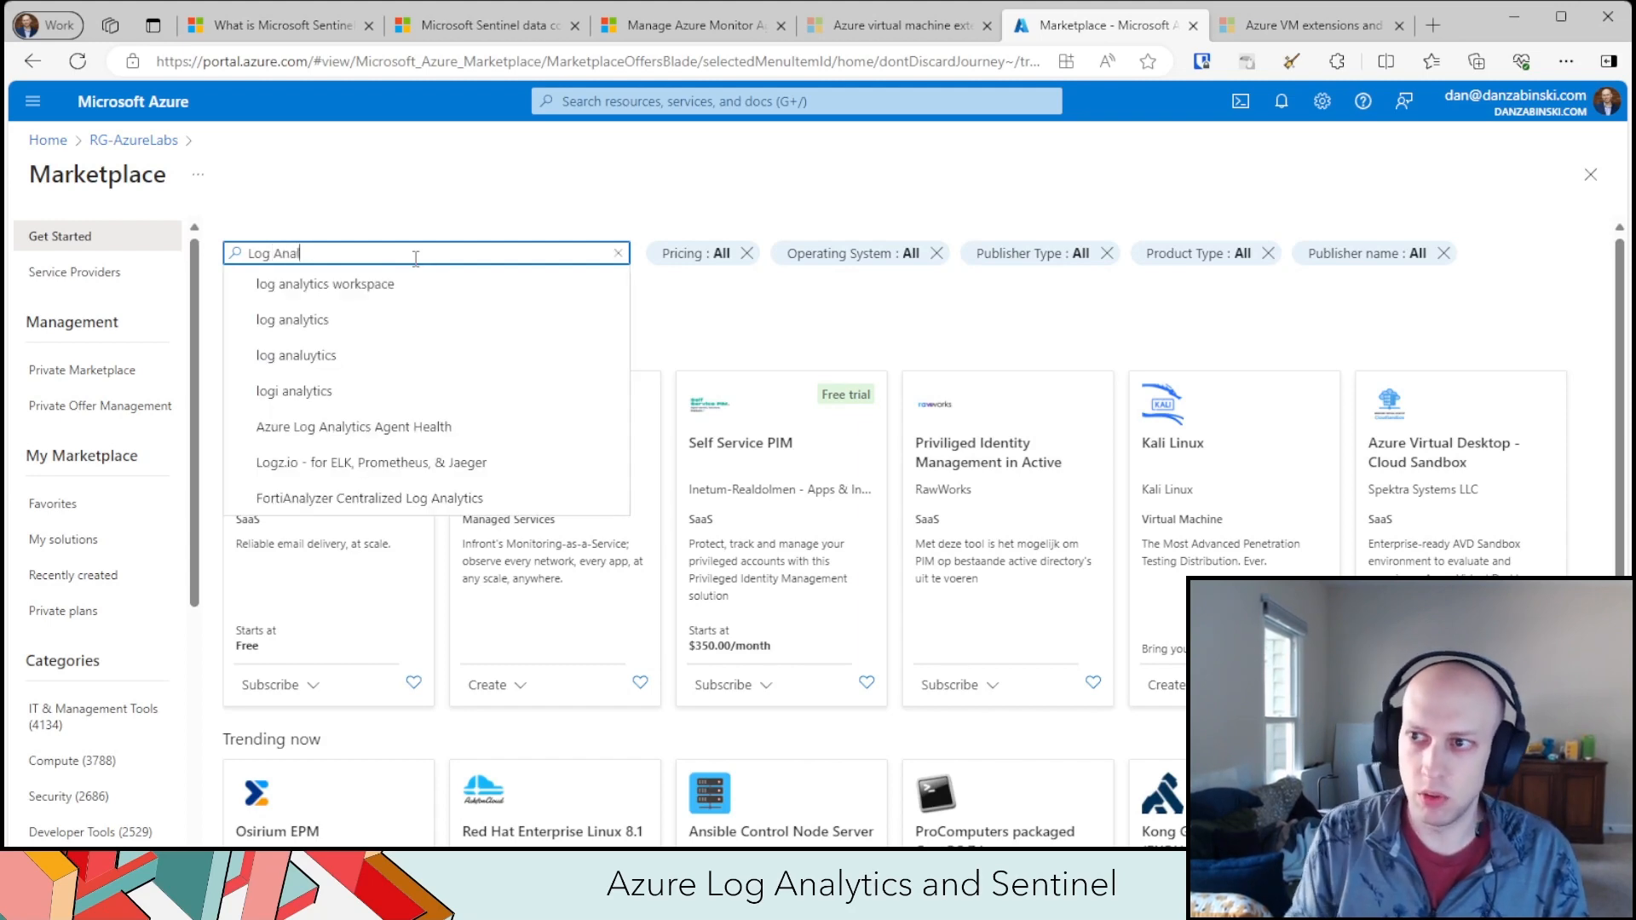
{"action": "left_click", "coordinate": [371, 290]}
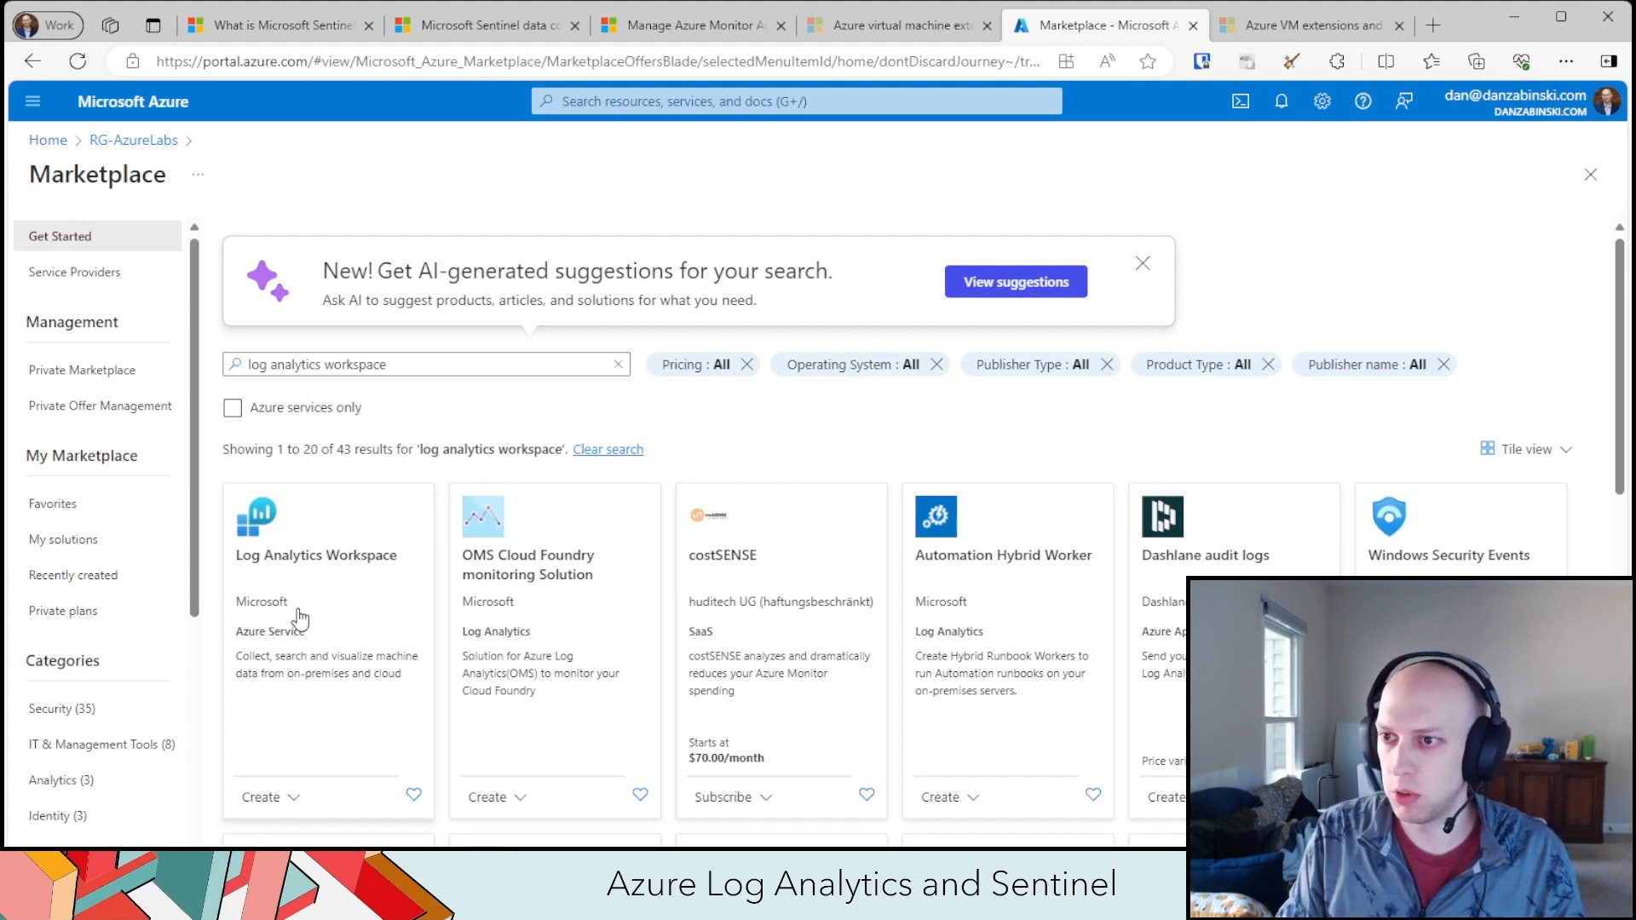
- Start creating a Log Analytics Workspace from the Microsoft offer and name it law-sentinel-d-e1
{"action": "left_click", "coordinate": [319, 552]}
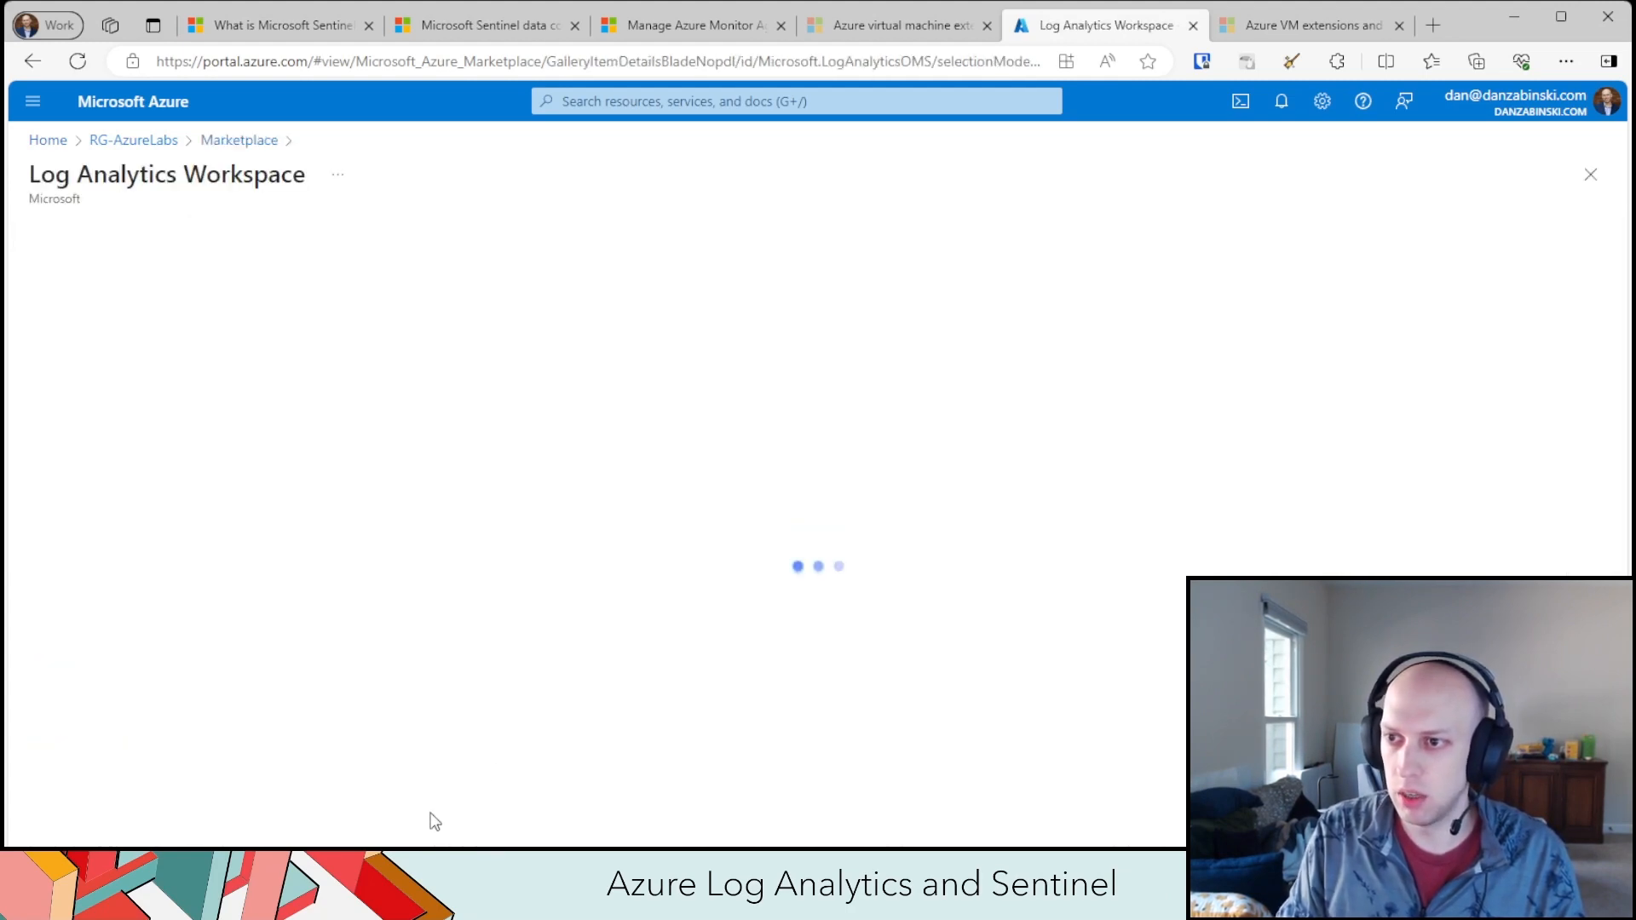
{"action": "left_click", "coordinate": [455, 381]}
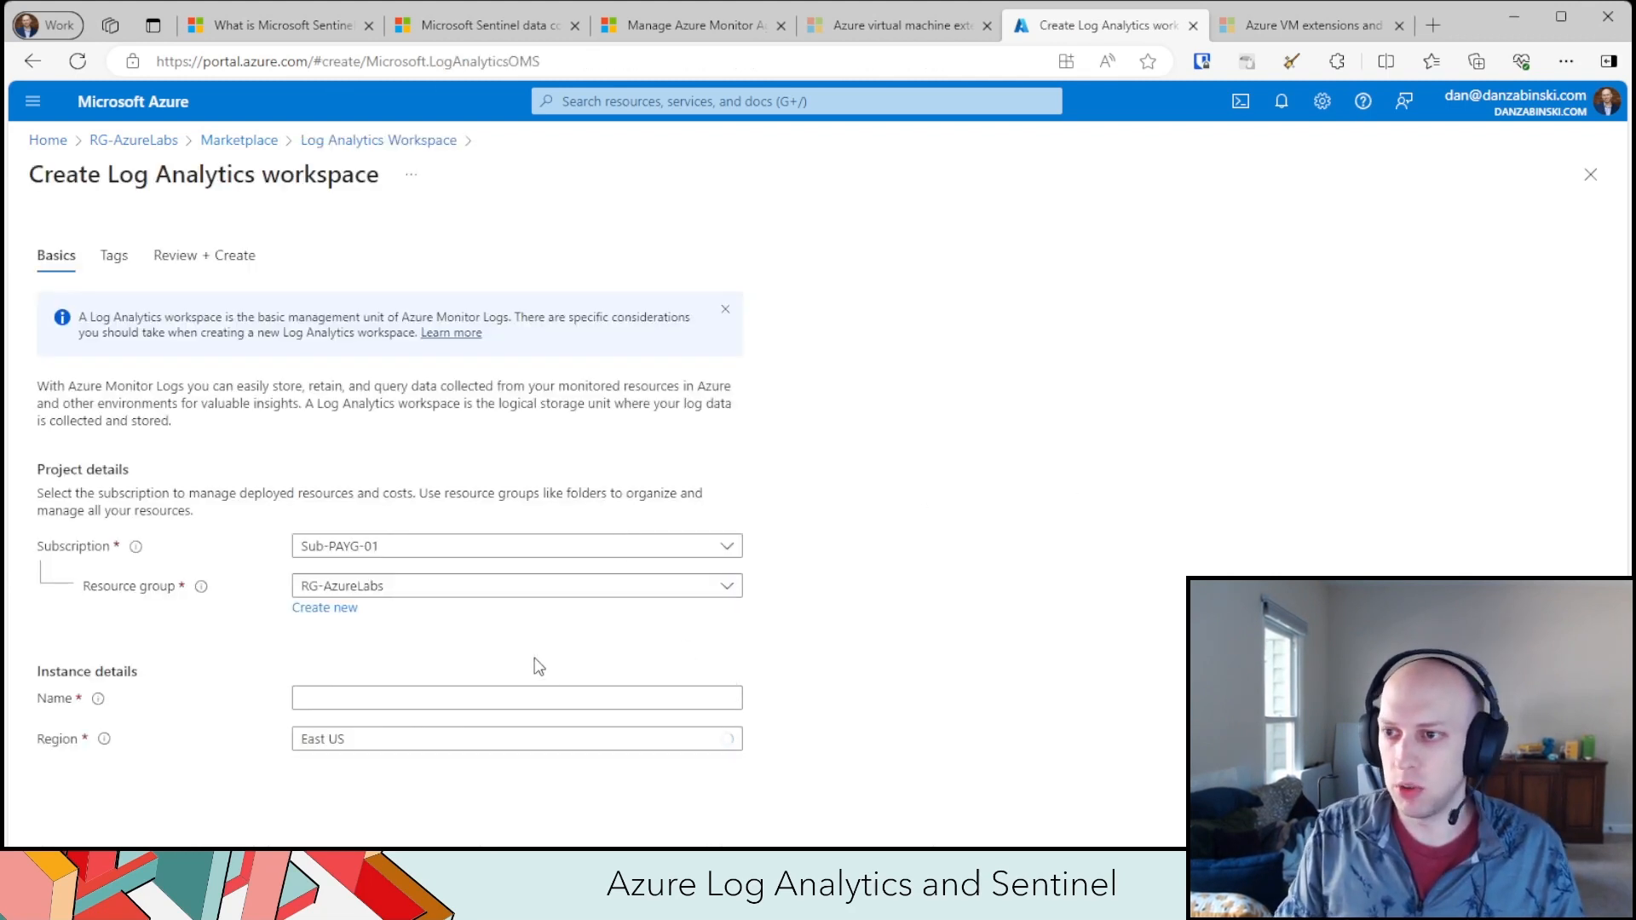
{"action": "left_click", "coordinate": [397, 694]}
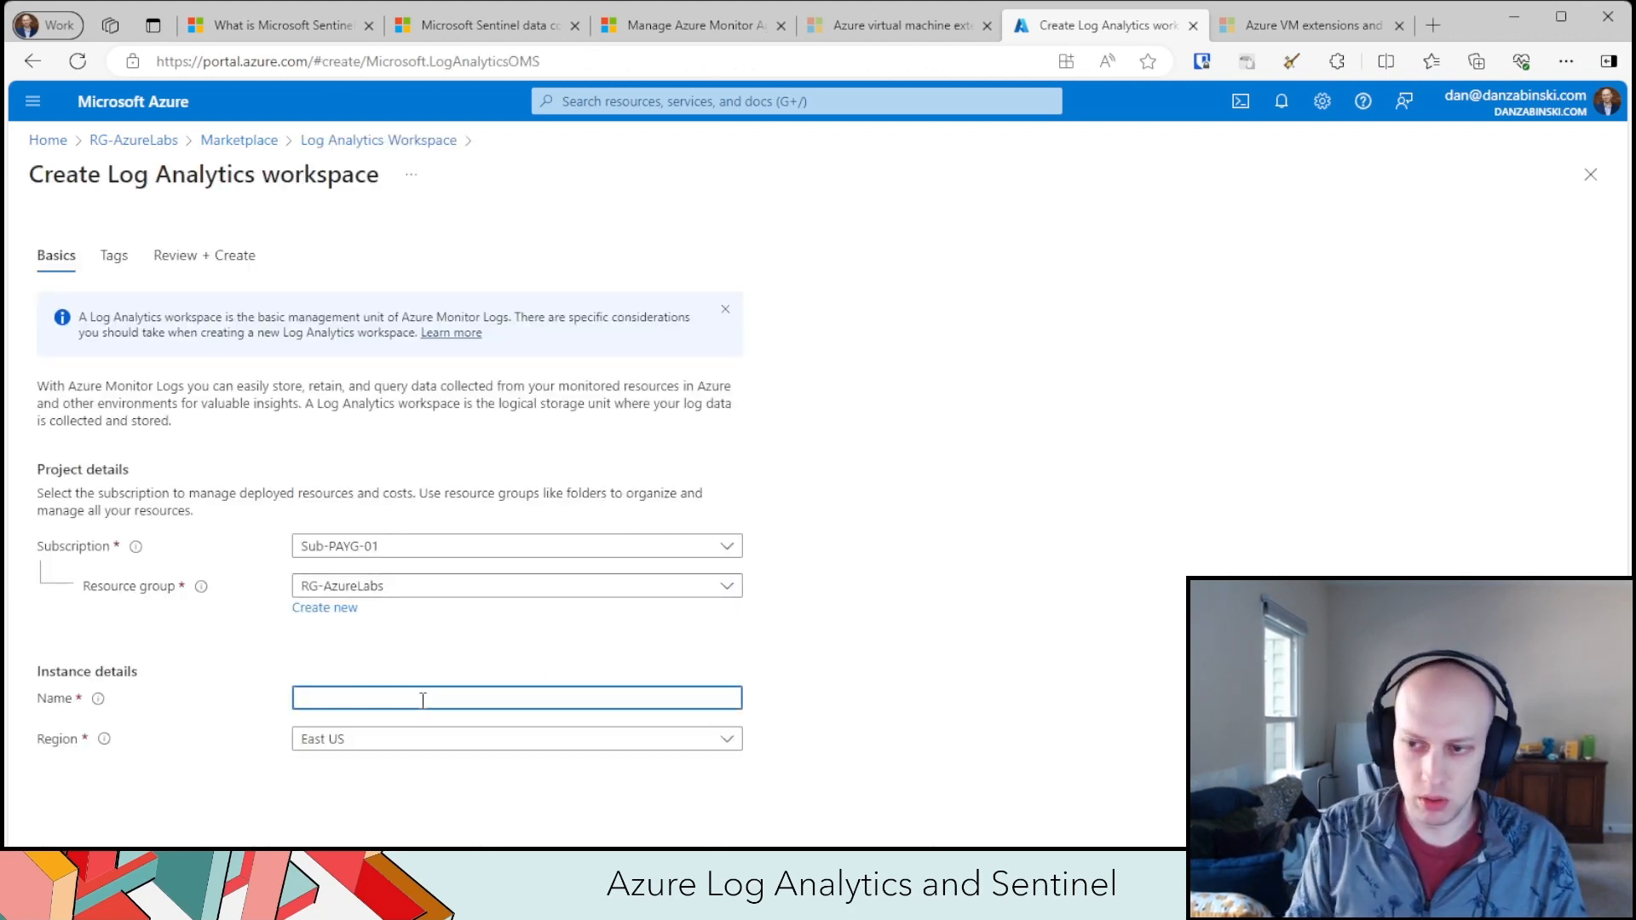
{"action": "type", "text": "law-"}
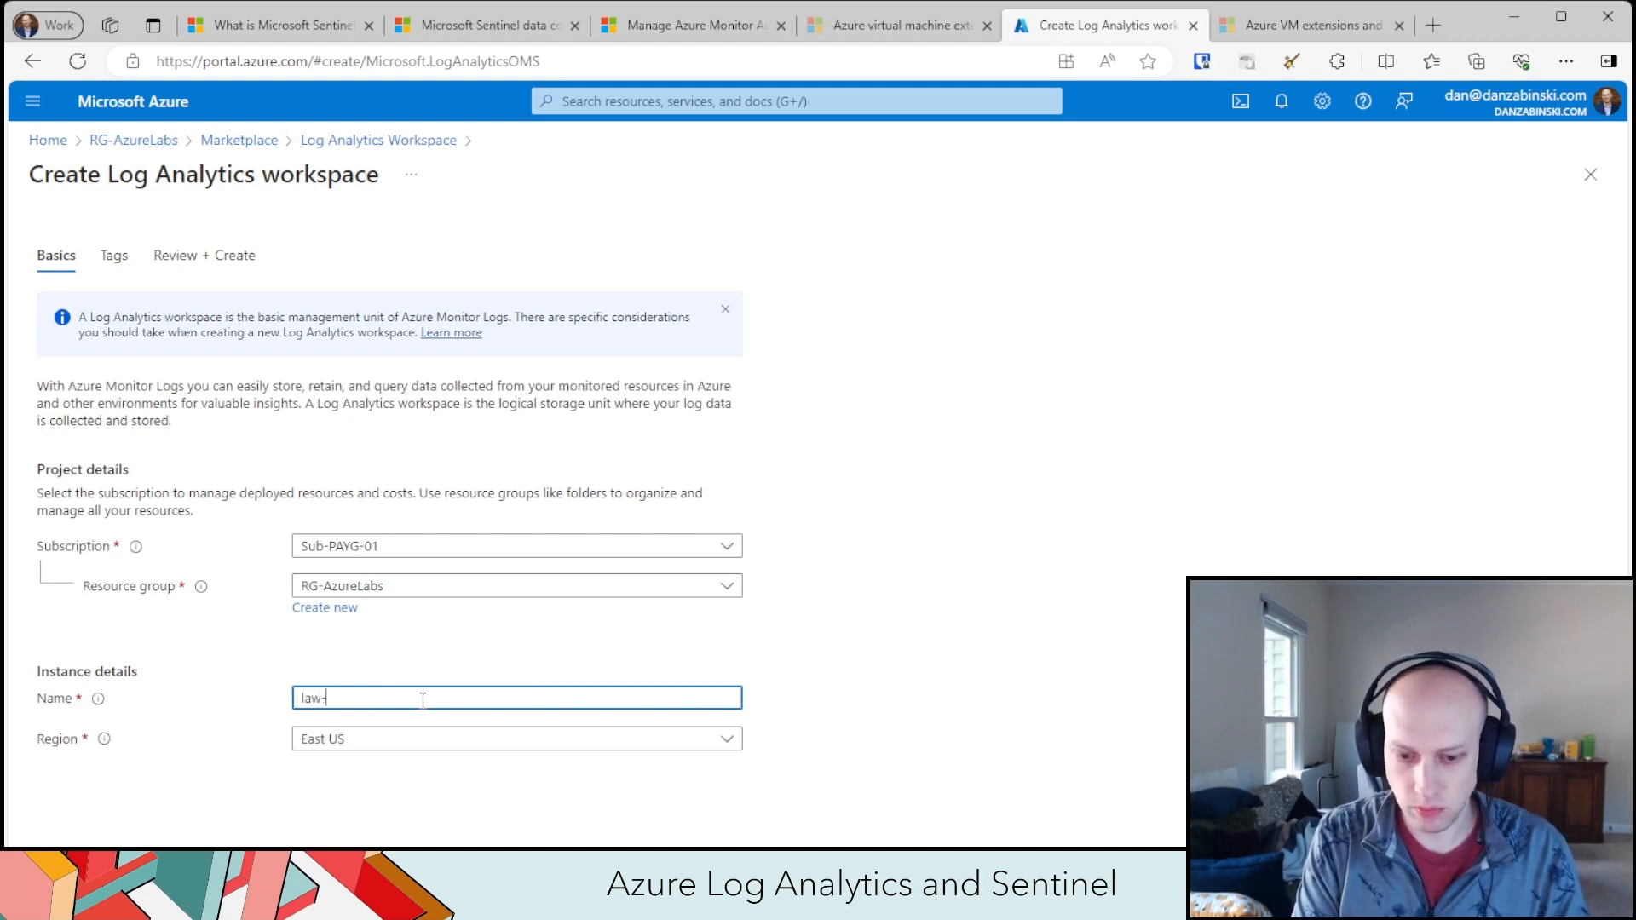
{"action": "type", "text": "sentinel-"}
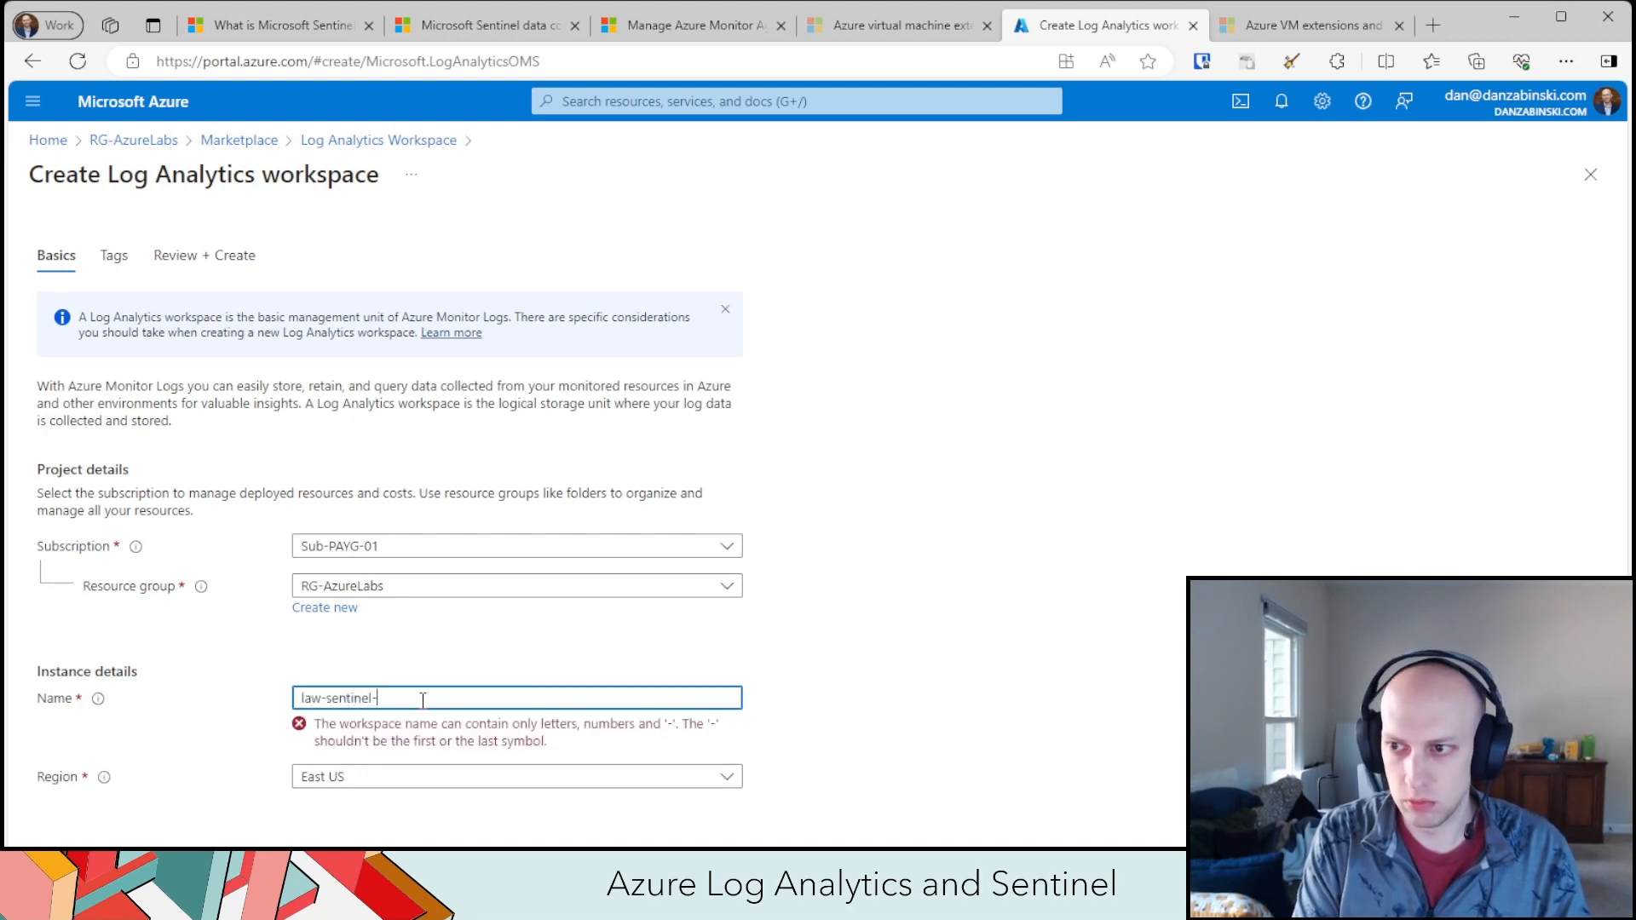
{"action": "type", "text": "d-e1"}
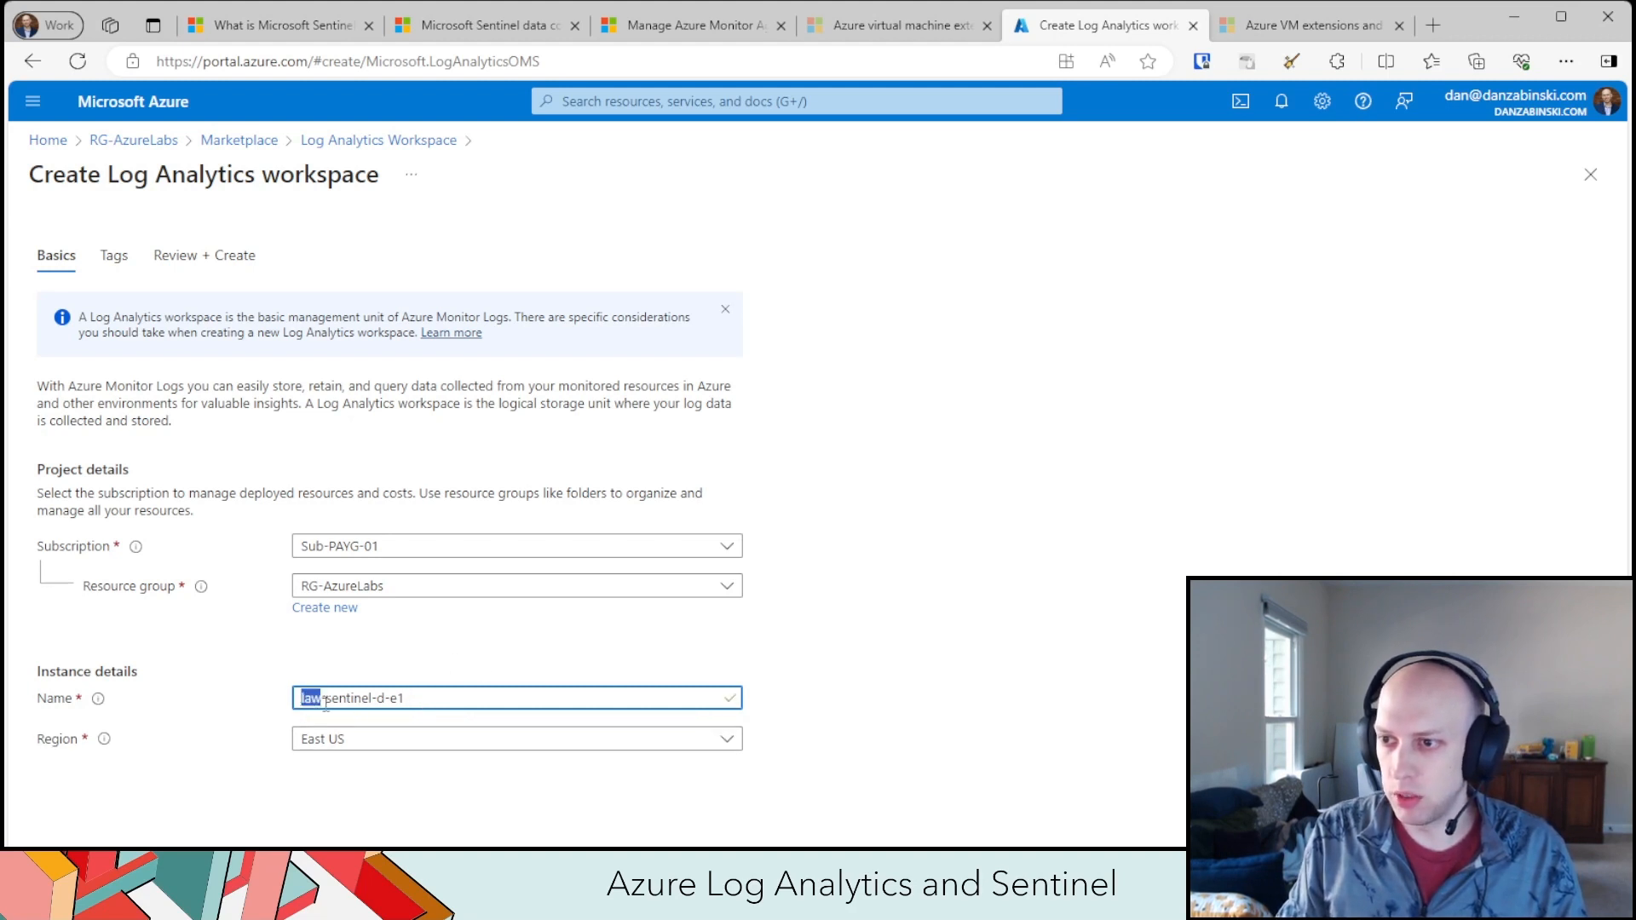
- Check the parts of the workspace name and submit the new workspace's settings for review and validation
{"action": "left_click_drag", "start_coordinate": [324, 699], "coordinate": [386, 703]}
{"action": "double_click", "coordinate": [381, 699]}
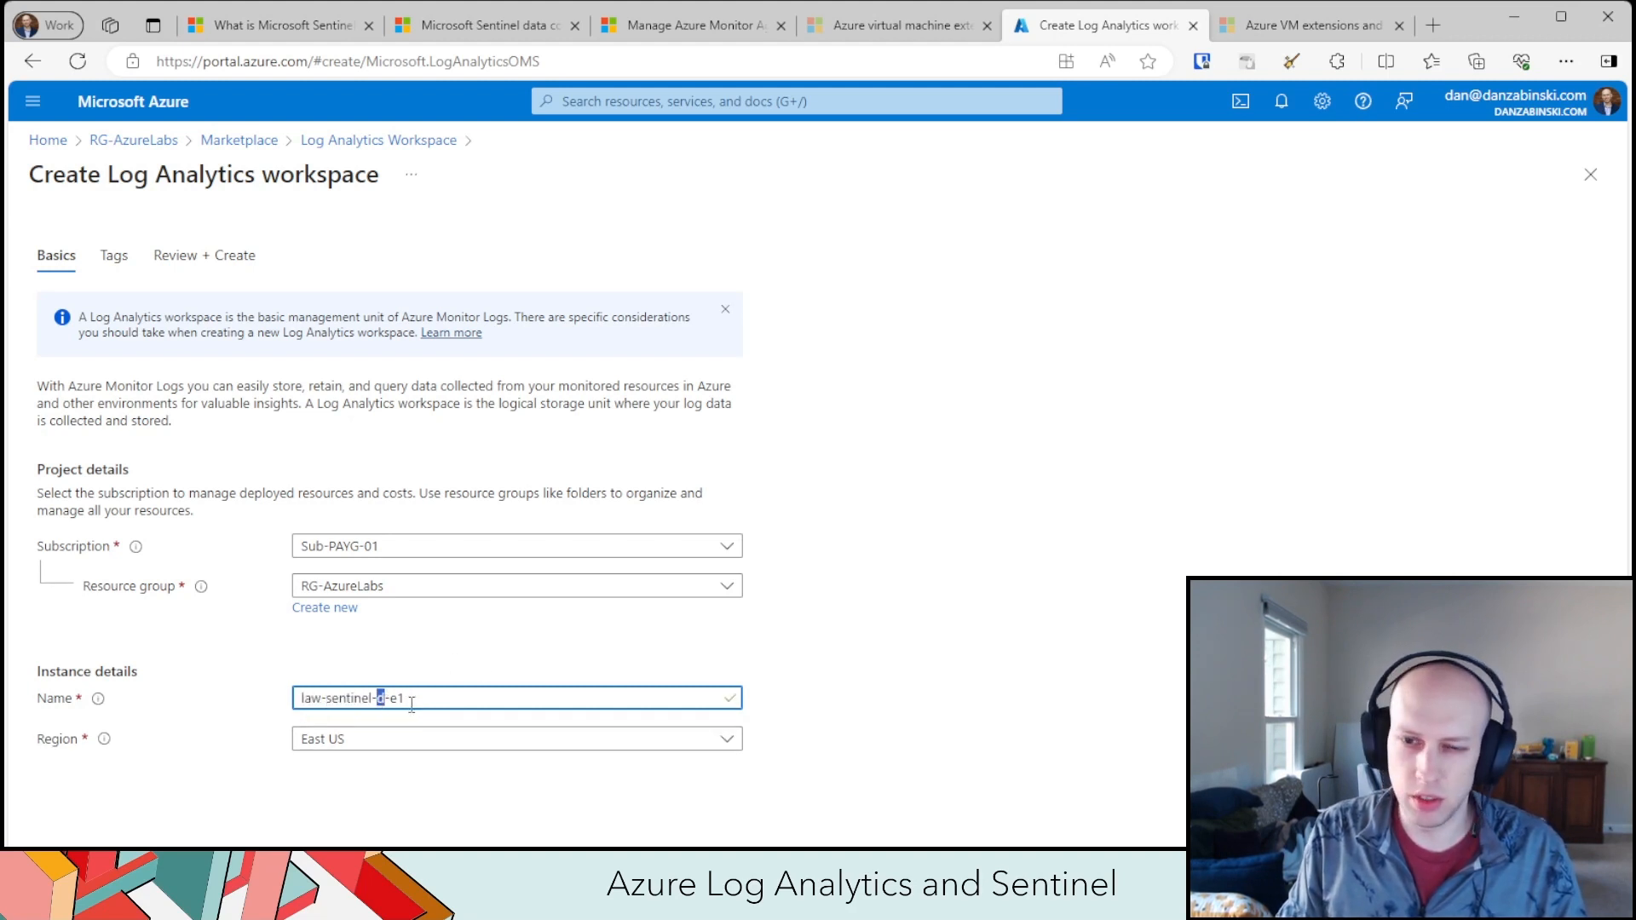
{"action": "double_click", "coordinate": [395, 699]}
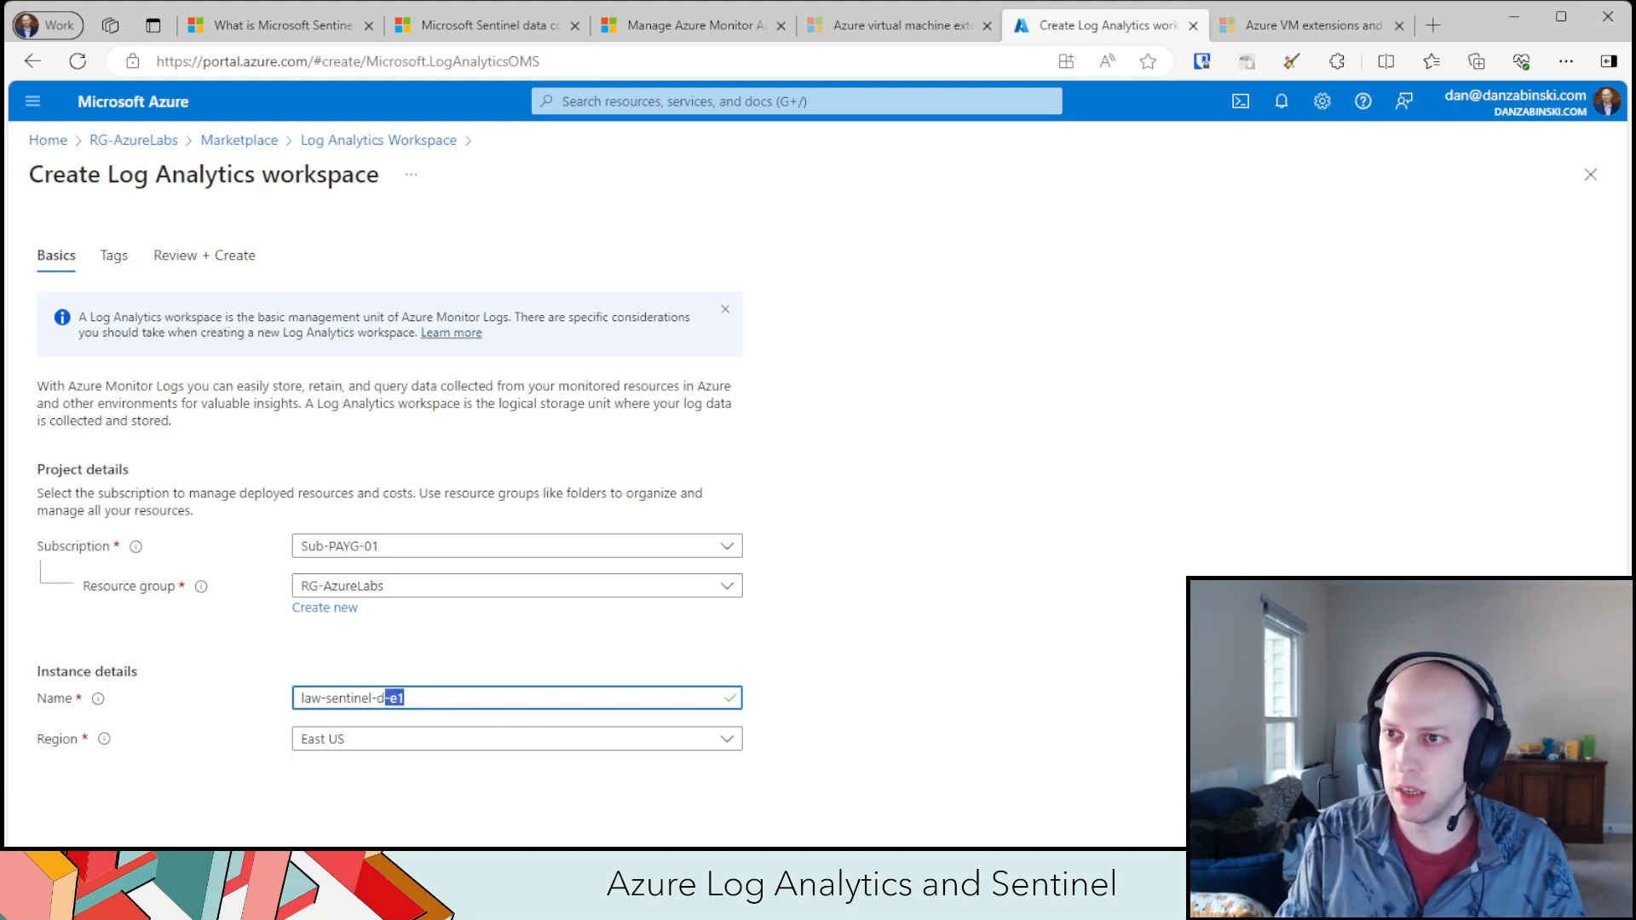
{"action": "left_click", "coordinate": [294, 877]}
{"action": "left_click", "coordinate": [294, 878]}
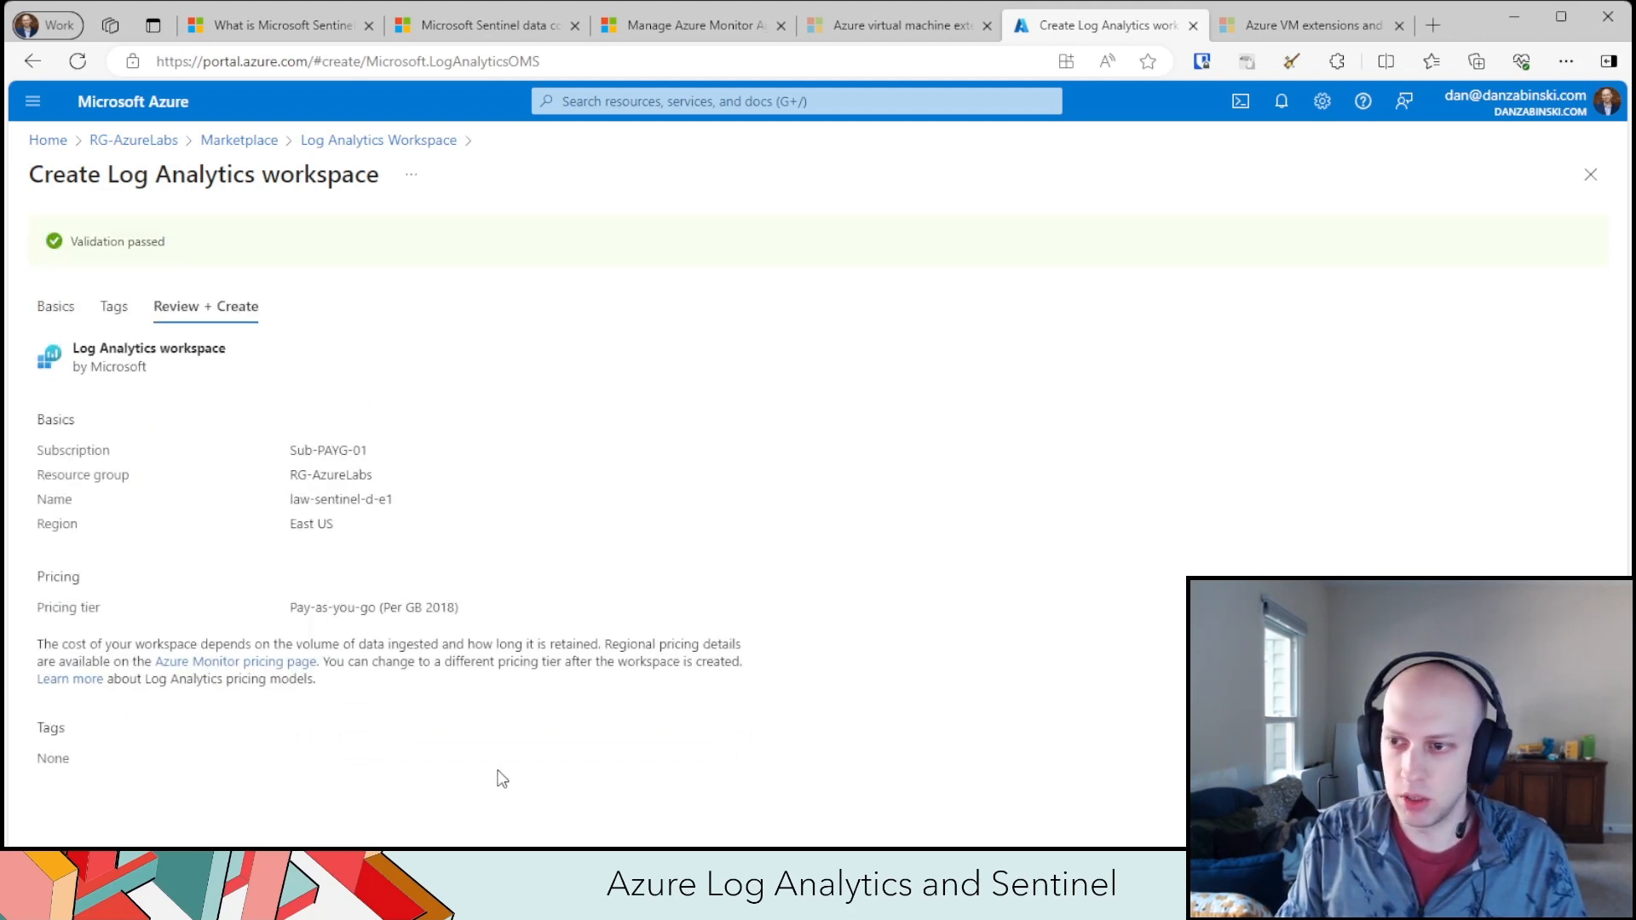
- Create the validated law-sentinel-d-e1 workspace and open the diagnostic settings of the RG-AzureLabs resource group
{"action": "left_click", "coordinate": [79, 877]}
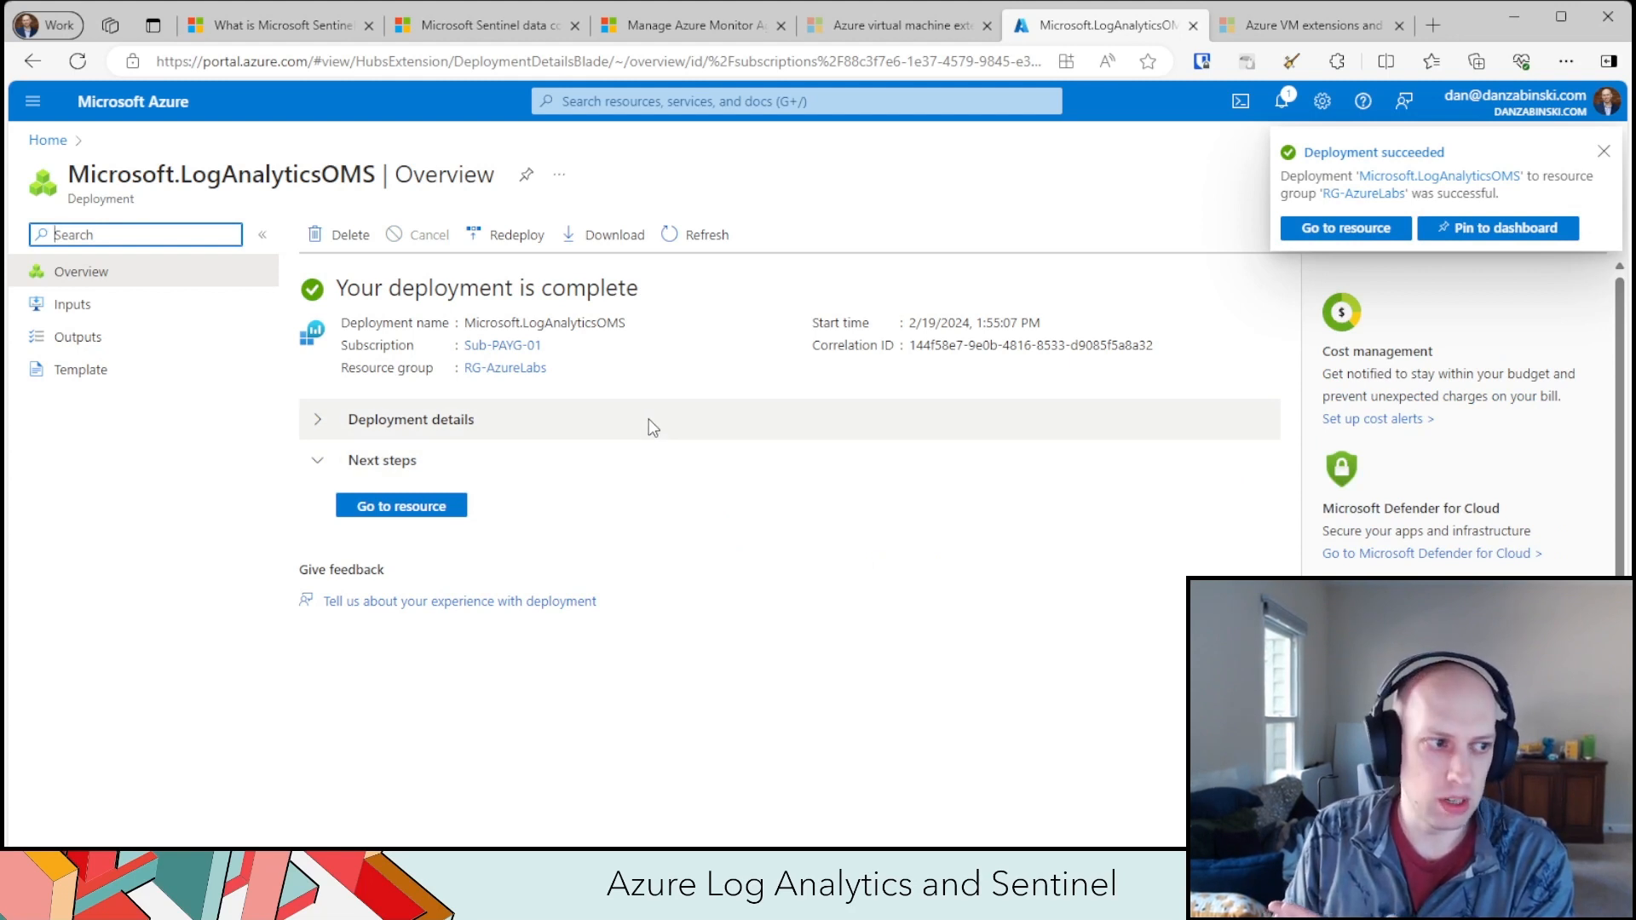
{"action": "left_click", "coordinate": [520, 370]}
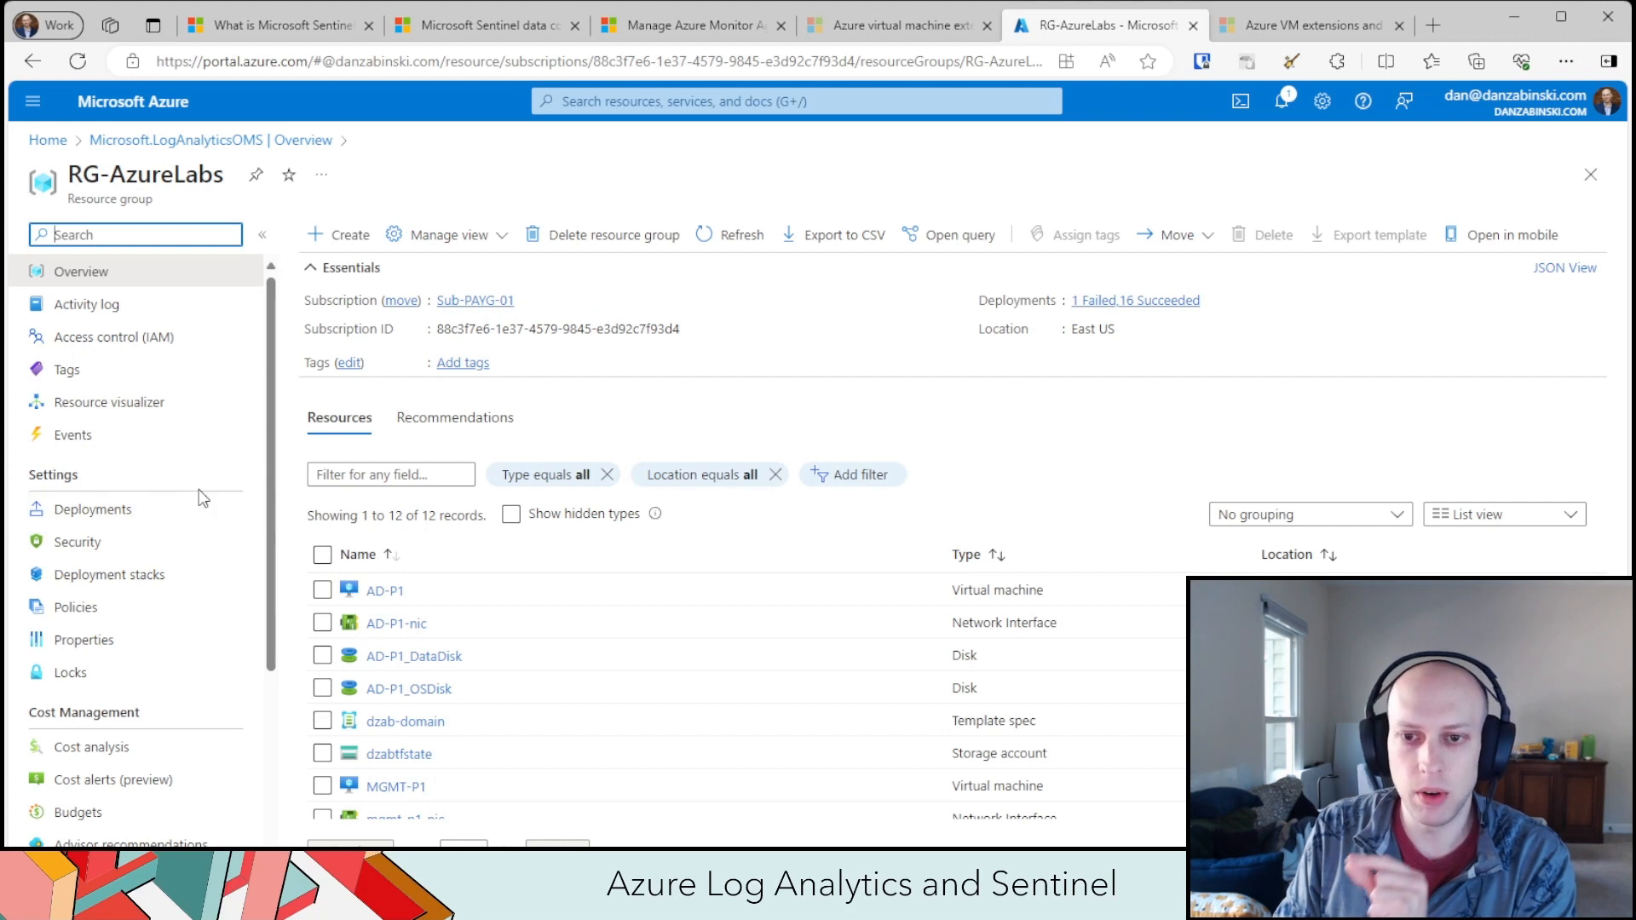
{"action": "scroll", "coordinate": [171, 547], "scroll_direction": "down", "scroll_amount": 5}
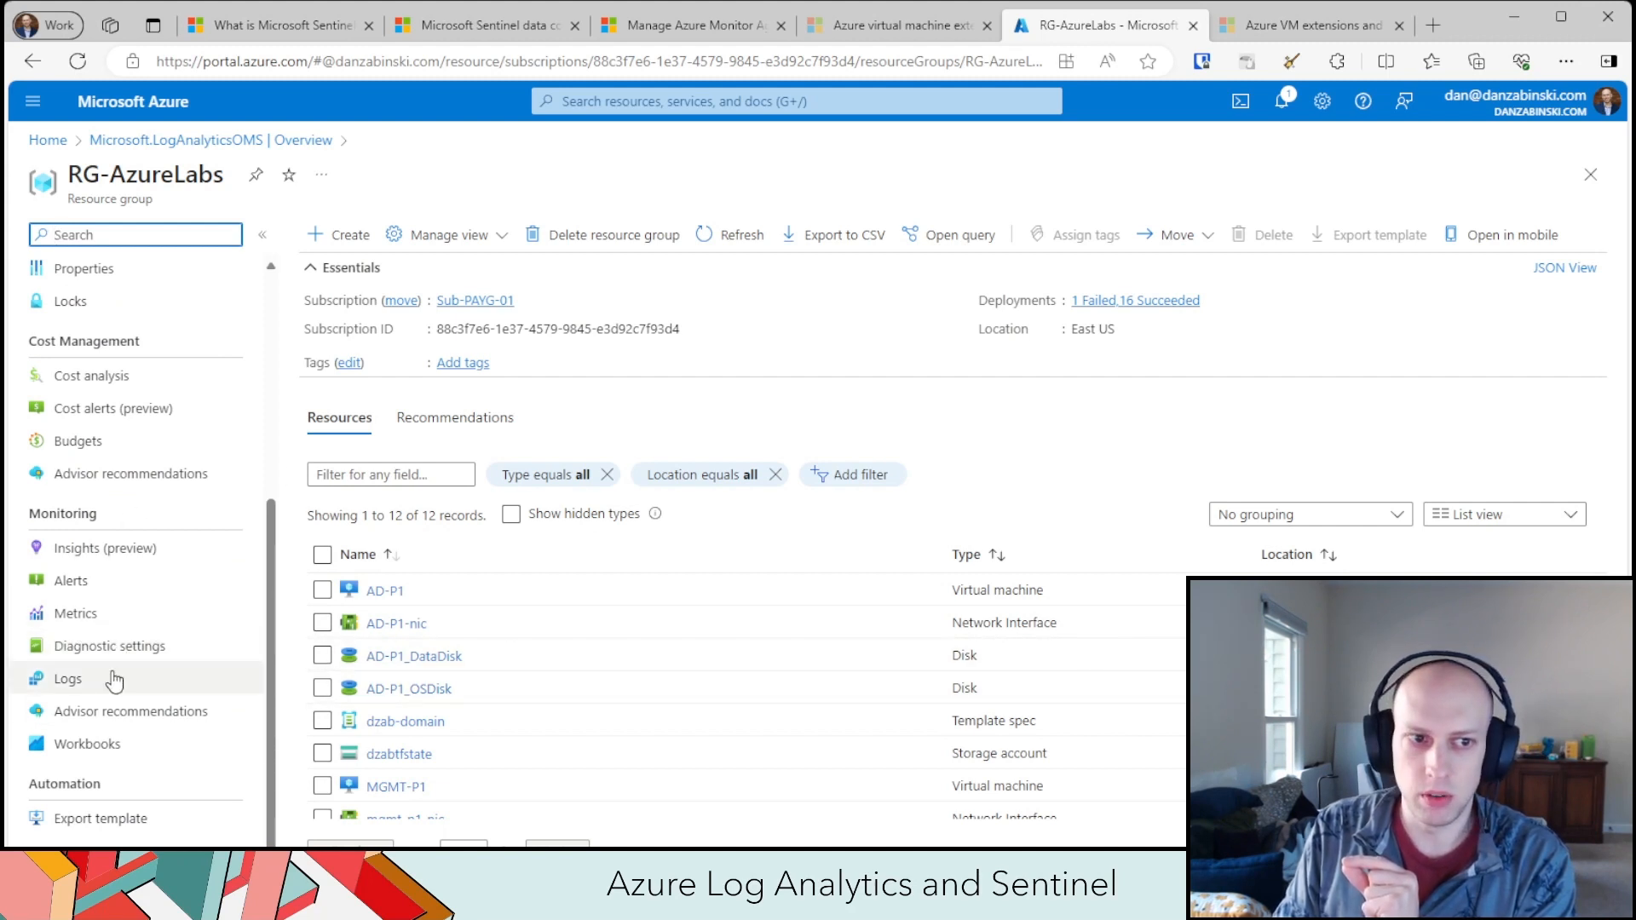
{"action": "left_click", "coordinate": [136, 656]}
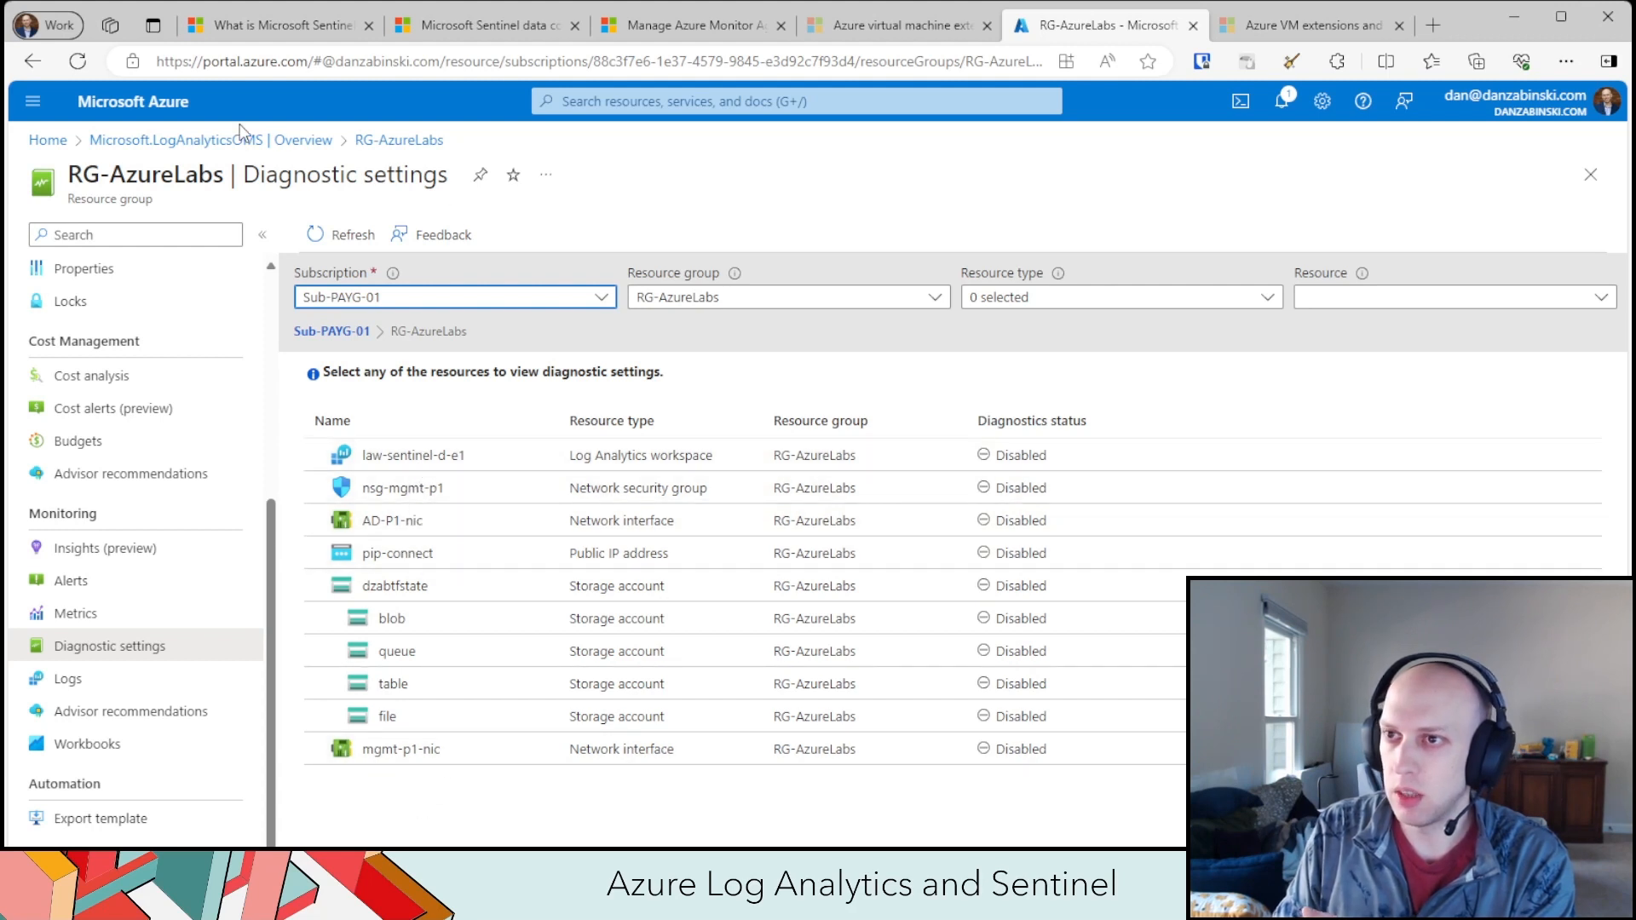
{"action": "left_click", "coordinate": [656, 101]}
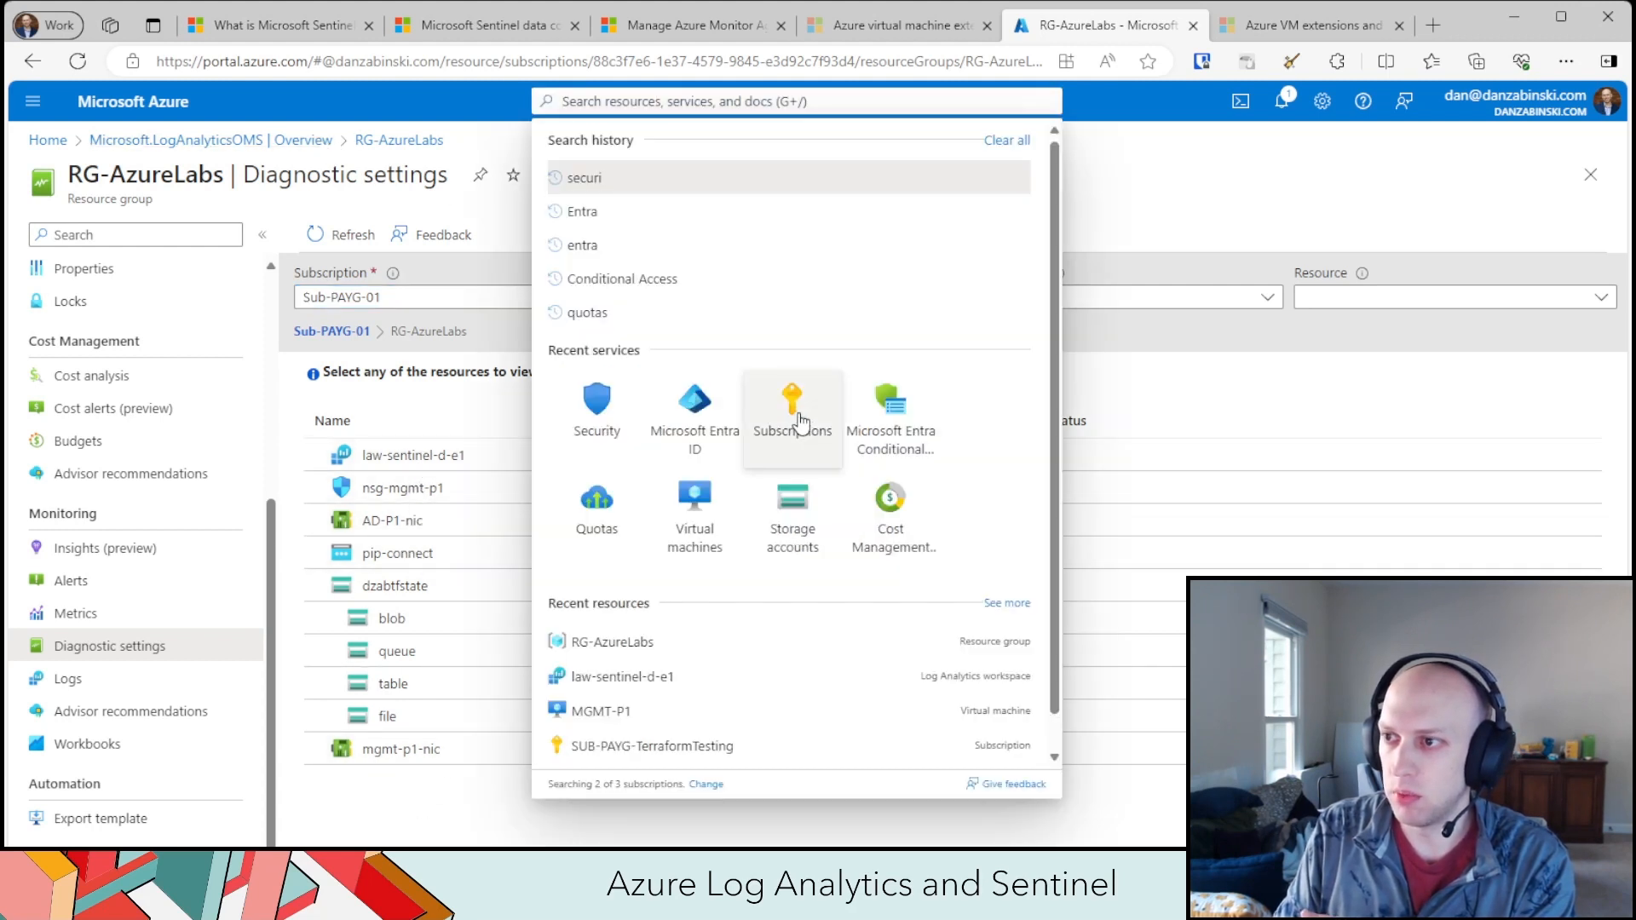
{"action": "left_click", "coordinate": [611, 828]}
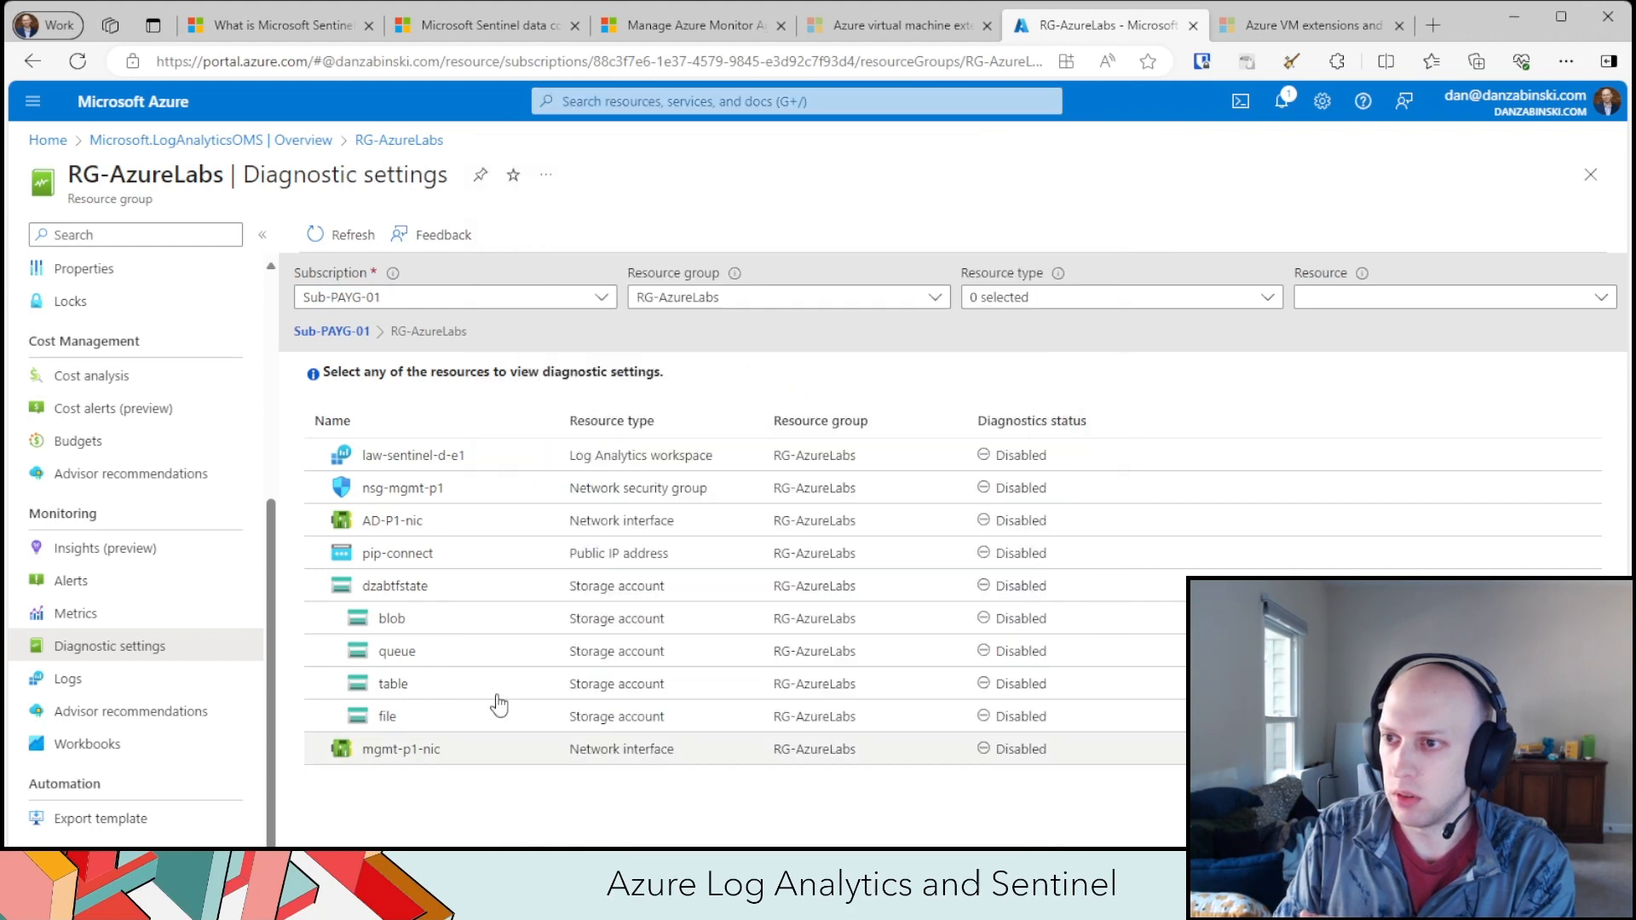
- Start a diagnostic setting for nsg-mgmt-p1 that sends allLogs to the law-sentinel-d-e1 Log Analytics workspace
{"action": "left_click", "coordinate": [394, 488]}
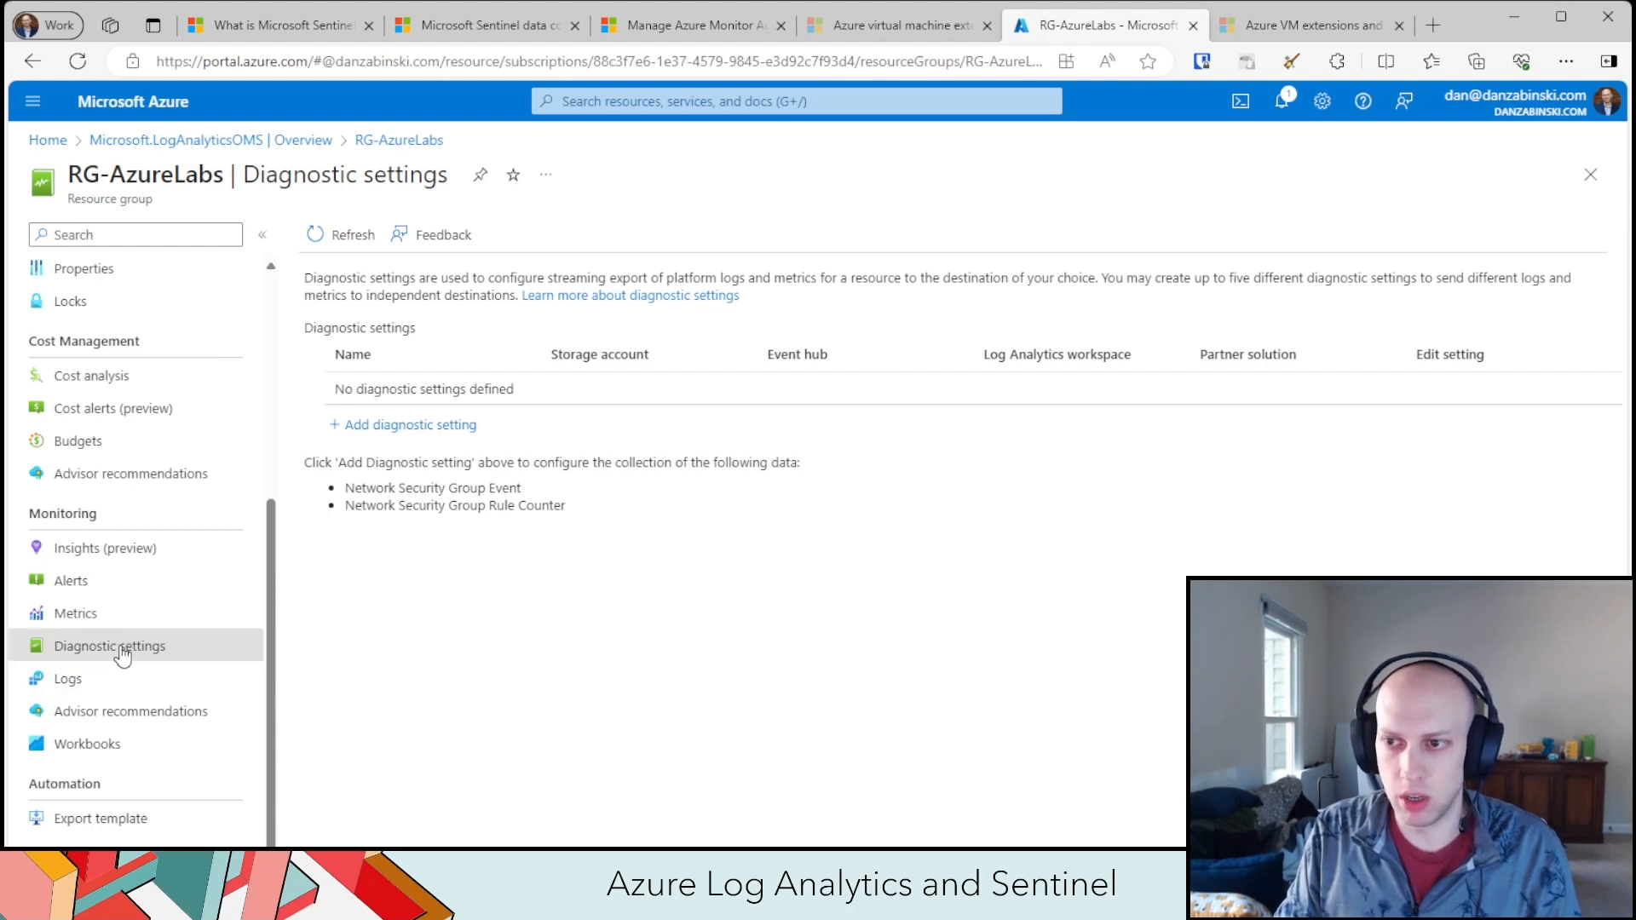
{"action": "left_click", "coordinate": [433, 424]}
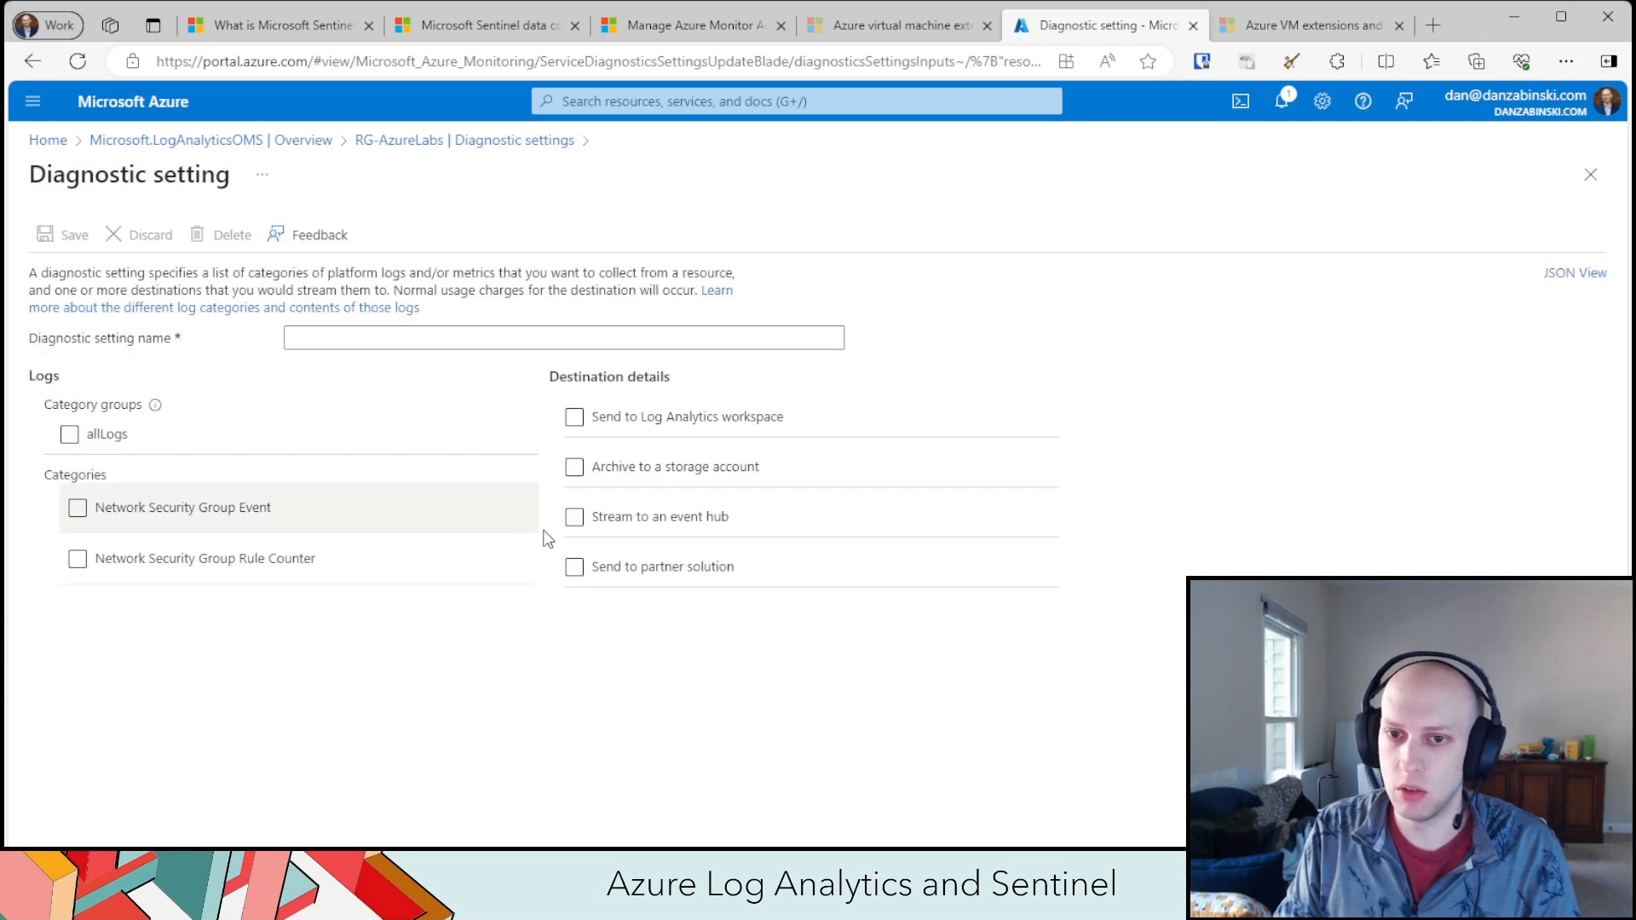
{"action": "left_click", "coordinate": [68, 436]}
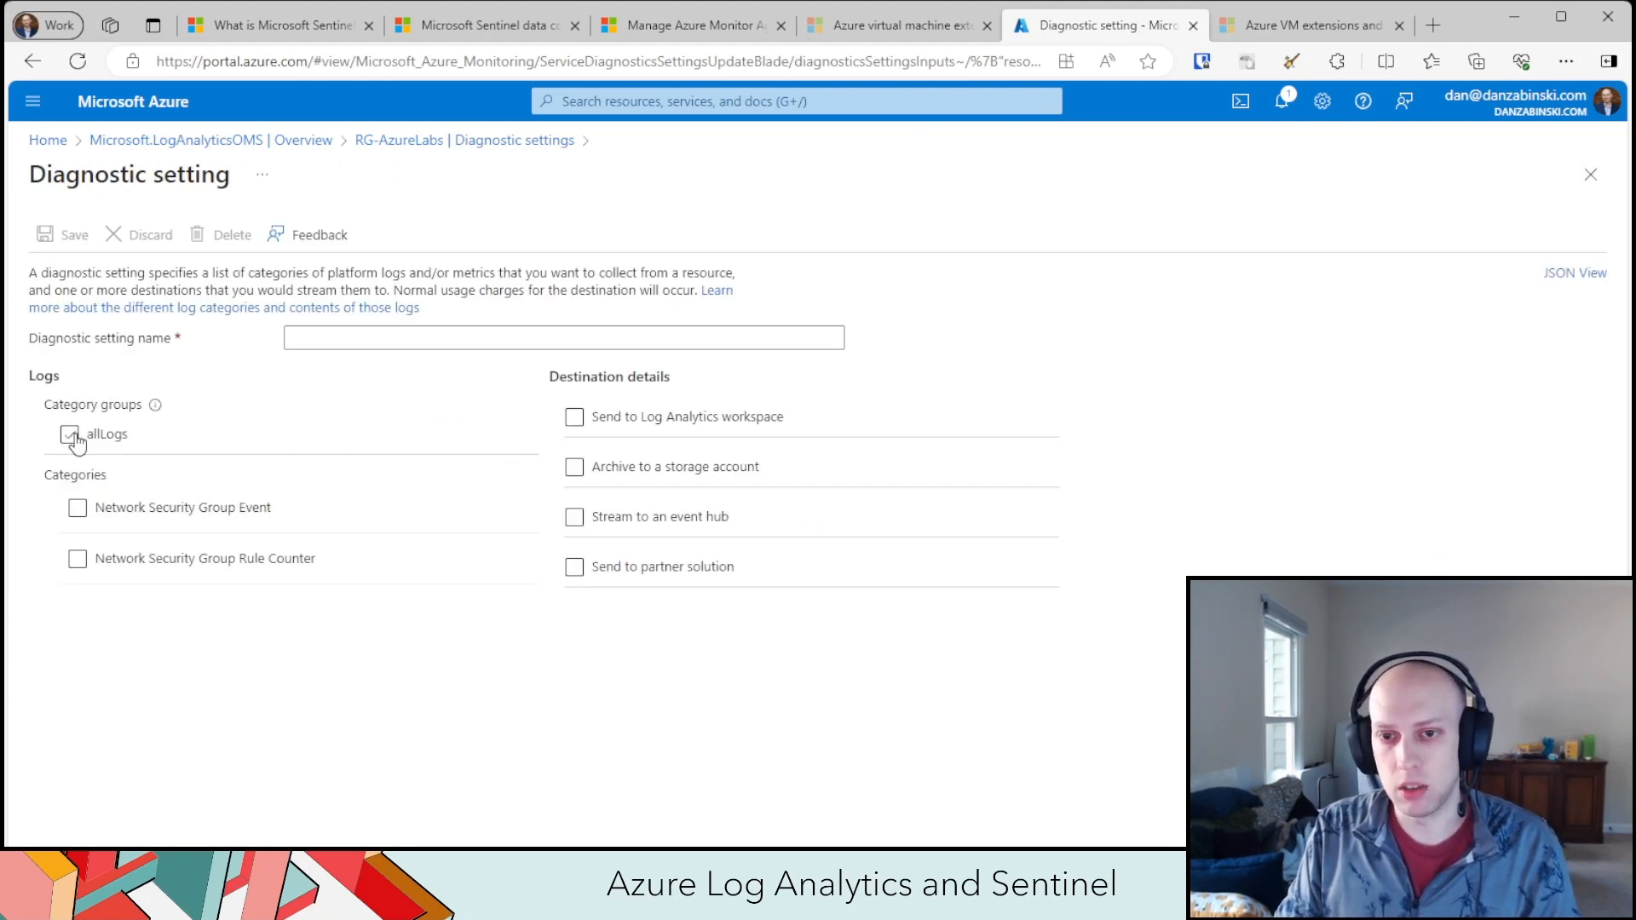
{"action": "left_click", "coordinate": [71, 441]}
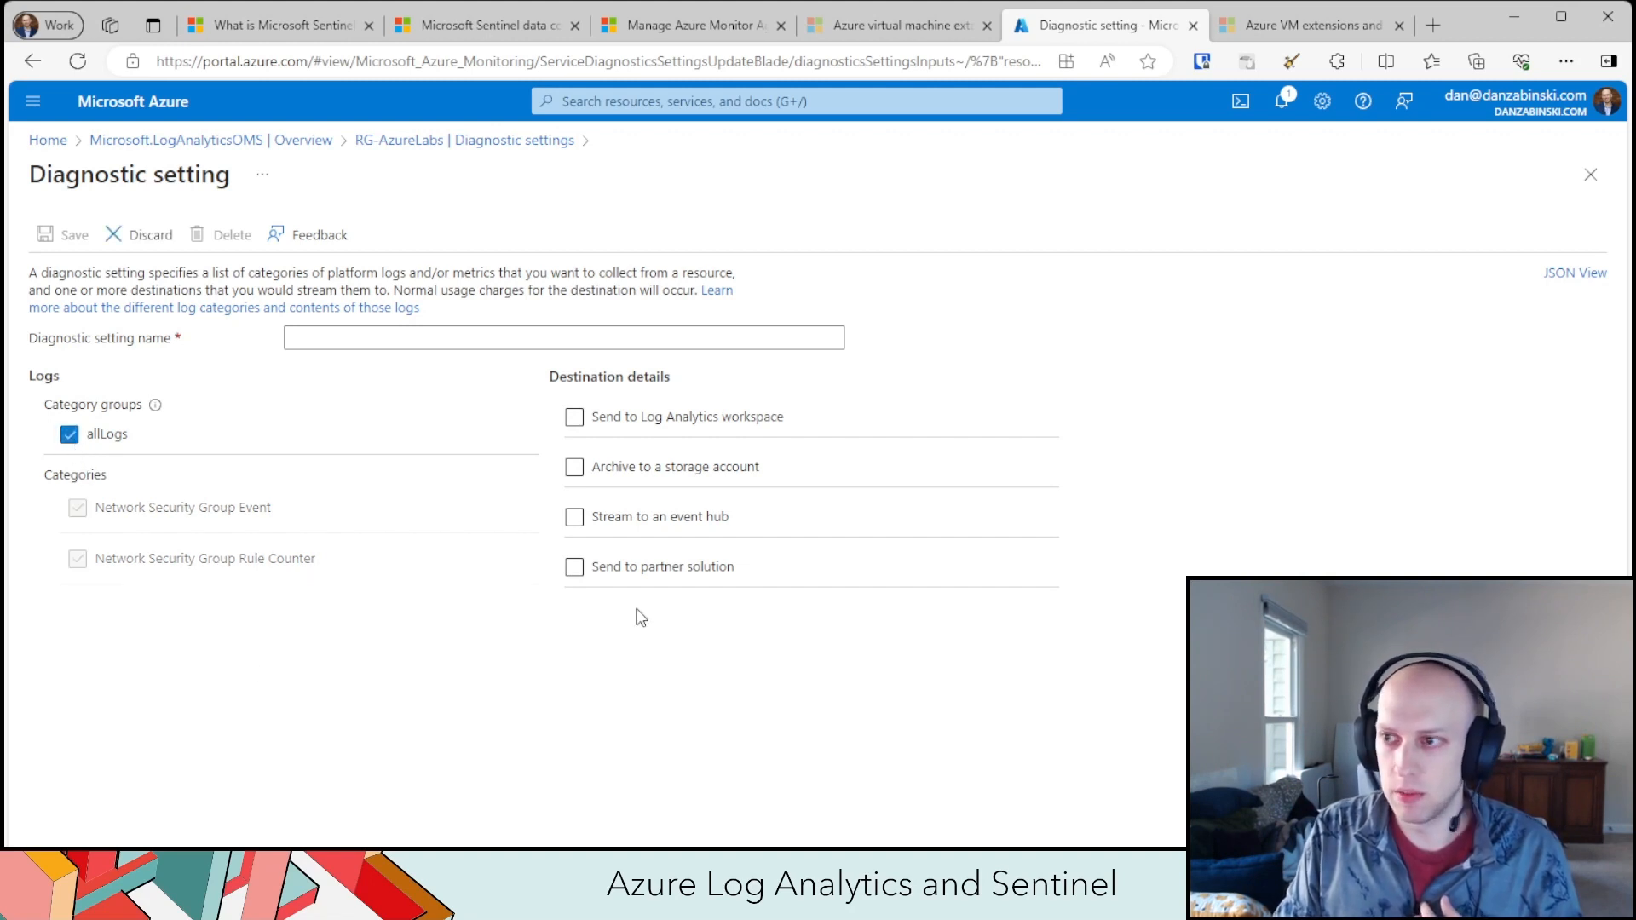
{"action": "left_click", "coordinate": [575, 416]}
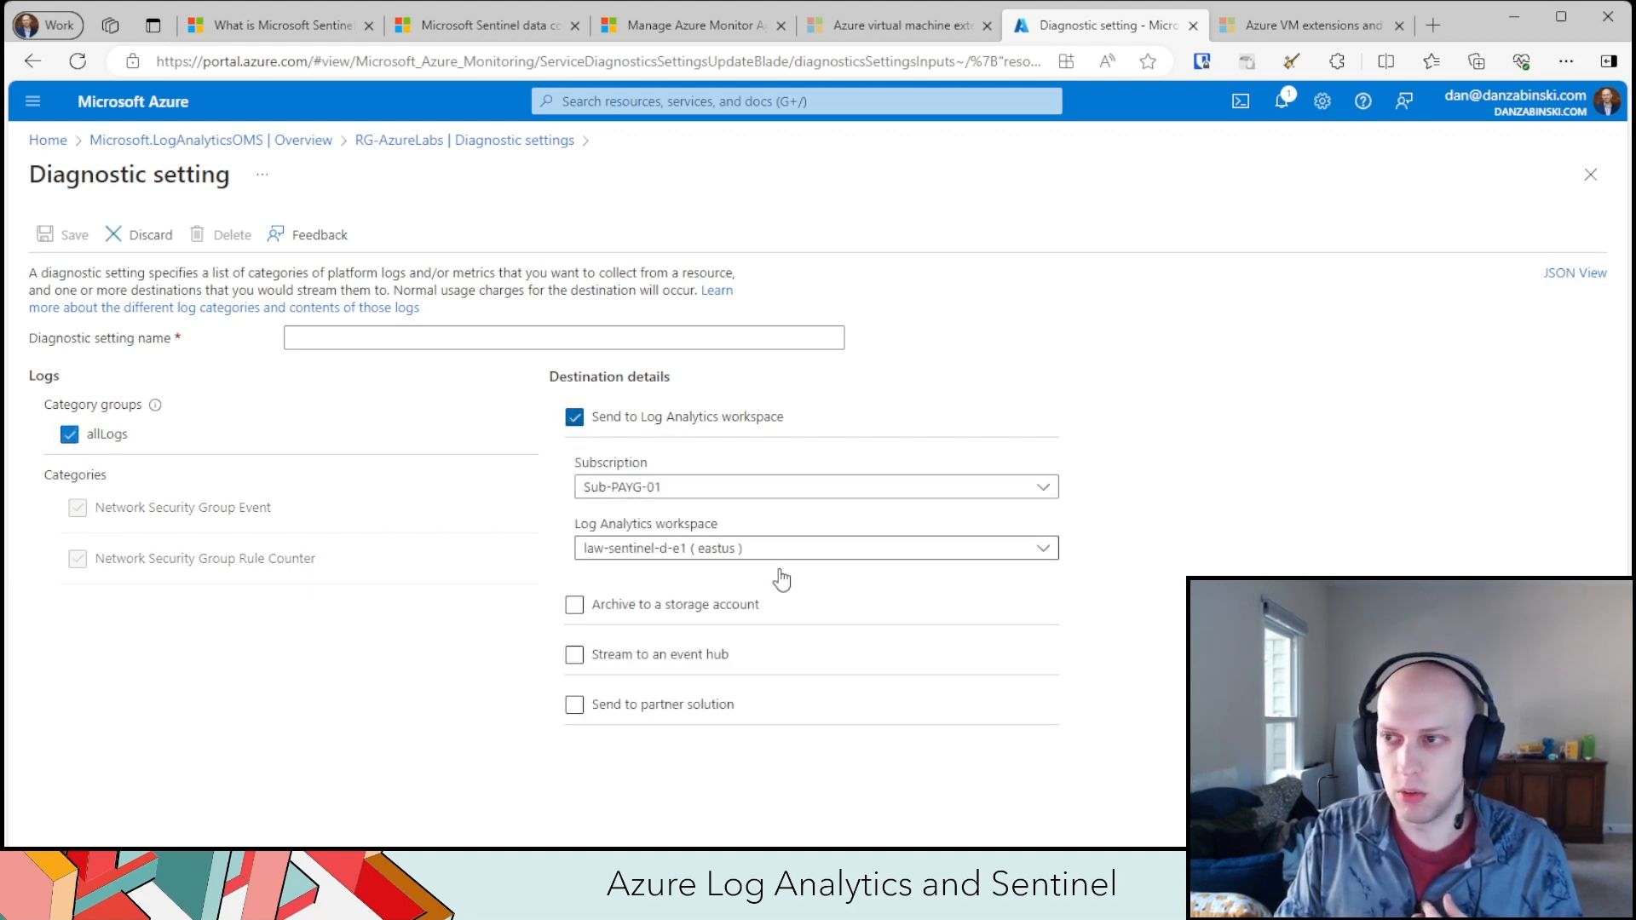
{"action": "left_click", "coordinate": [740, 550]}
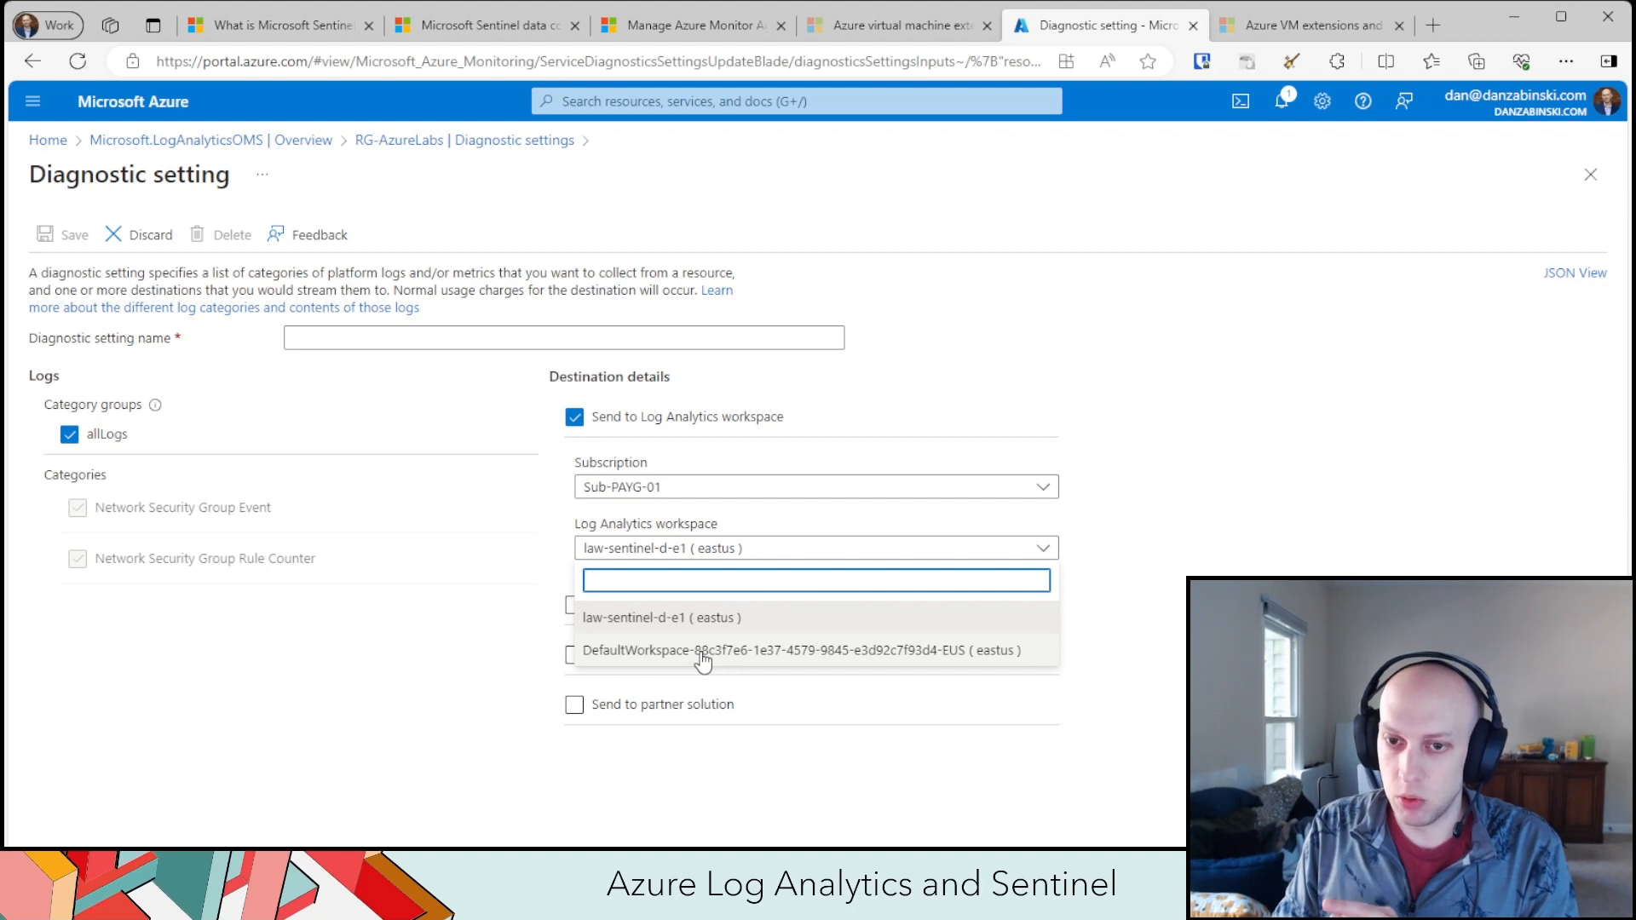
{"action": "left_click", "coordinate": [676, 620]}
- Name the diagnostic setting NSG Logging, and discard it unsaved by returning to the RG-AzureLabs diagnostic settings
{"action": "left_click", "coordinate": [410, 337]}
{"action": "type", "text": "NSG"}
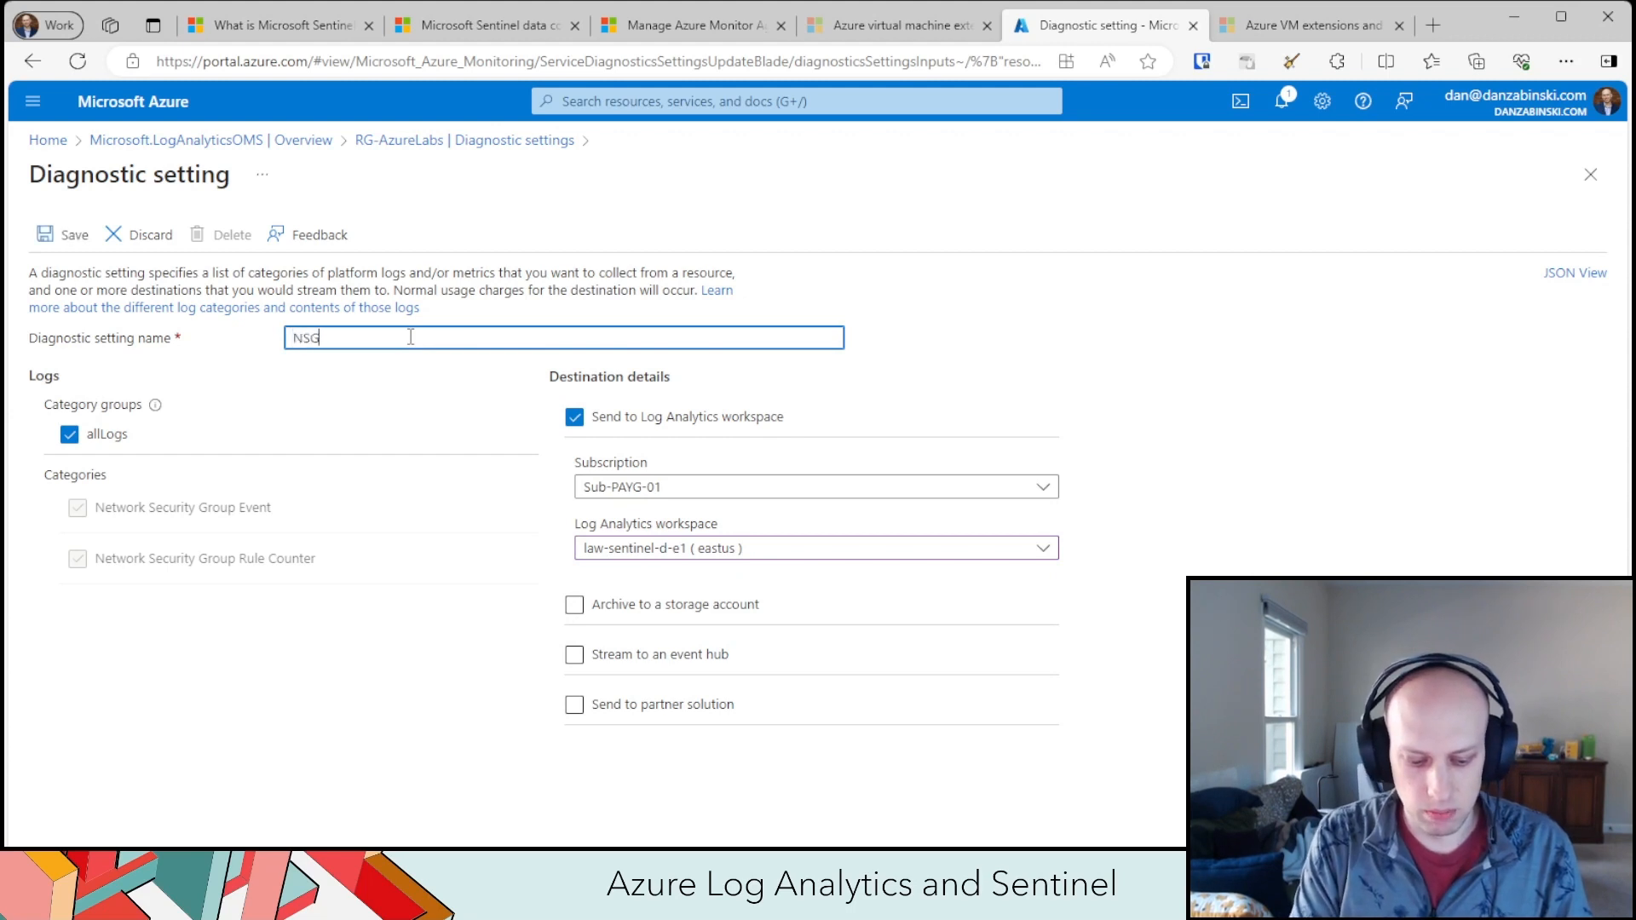
{"action": "type", "text": " Logging"}
{"action": "left_click", "coordinate": [924, 311]}
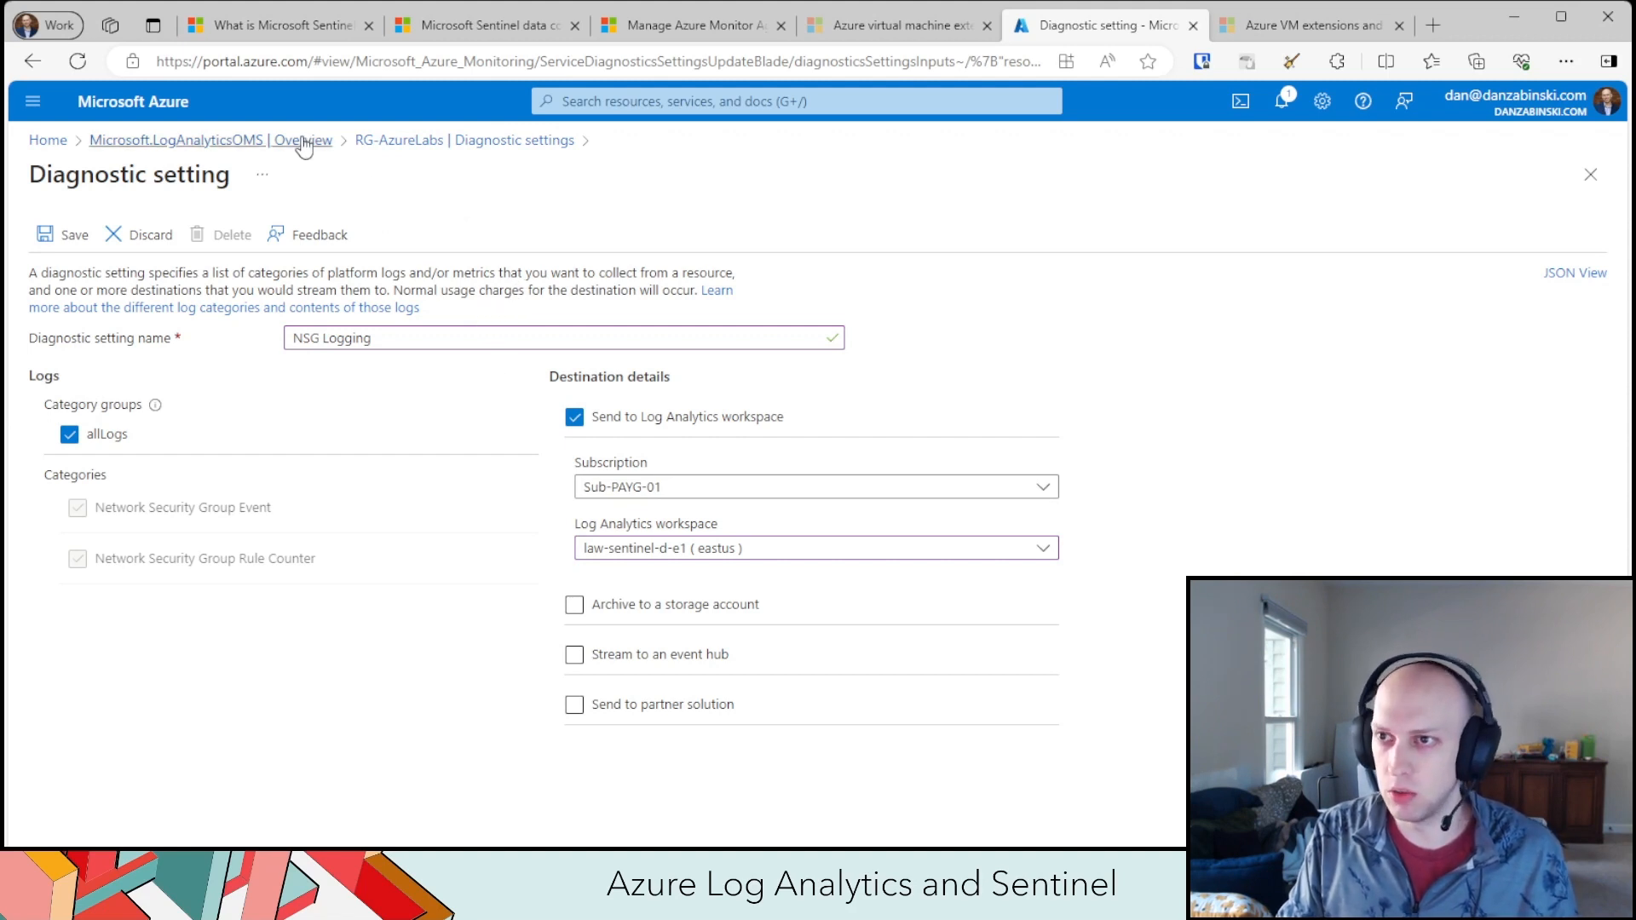
{"action": "left_click", "coordinate": [443, 151]}
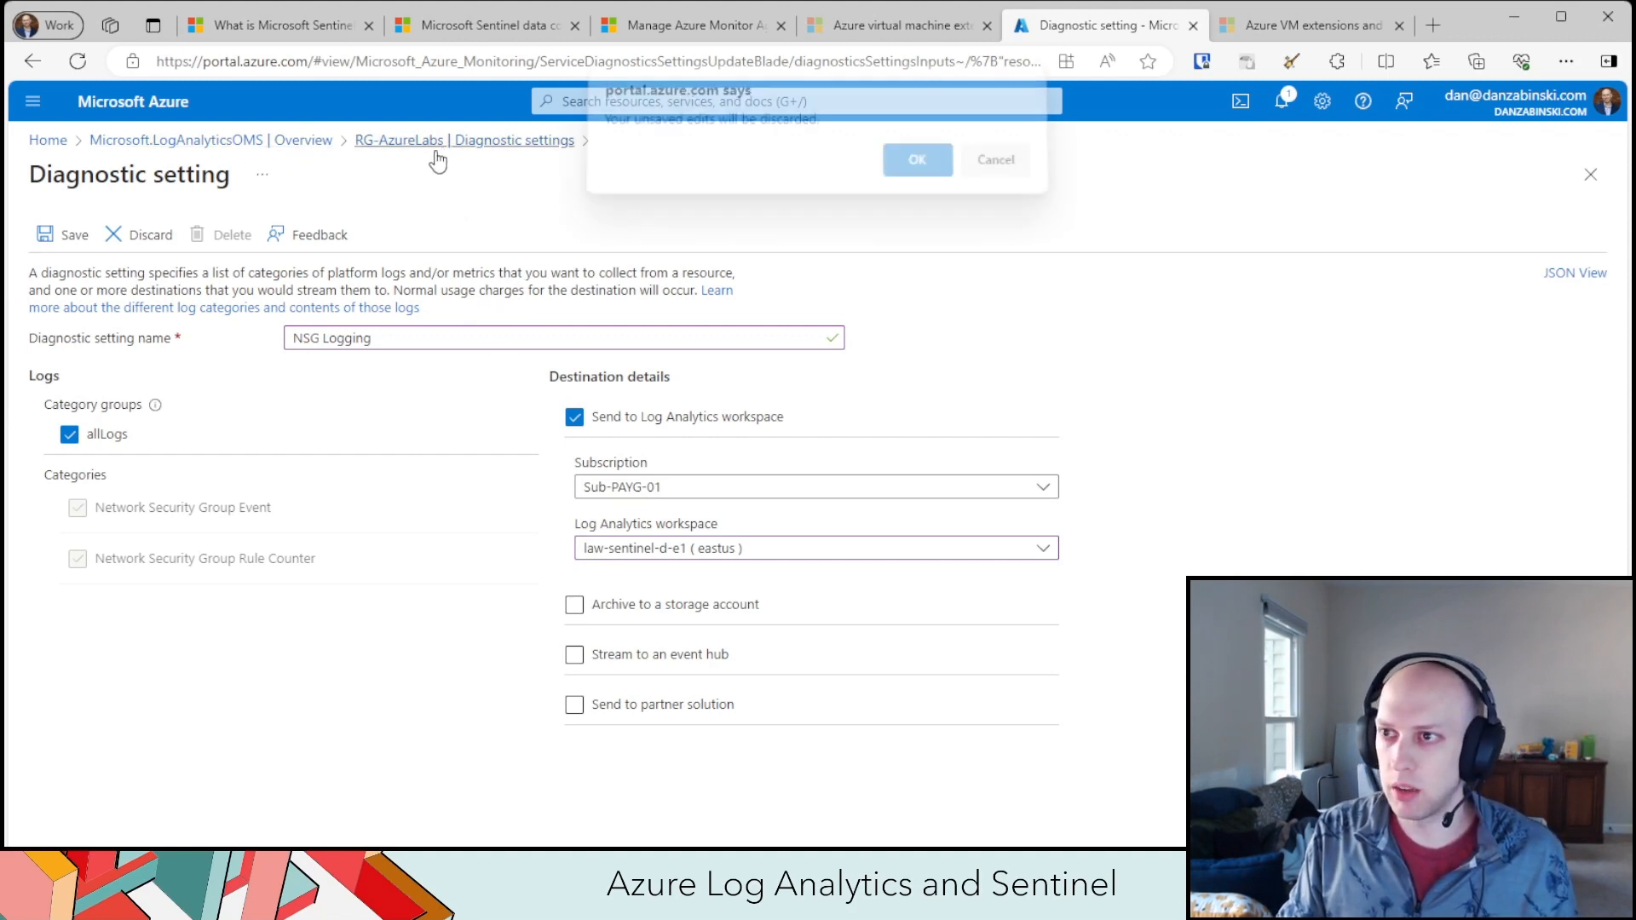
{"action": "left_click", "coordinate": [912, 165]}
- Return to the RG-AzureLabs overview and open the law-sentinel-d-e1 workspace from its resources
{"action": "scroll", "coordinate": [196, 579], "scroll_direction": "up", "scroll_amount": 5}
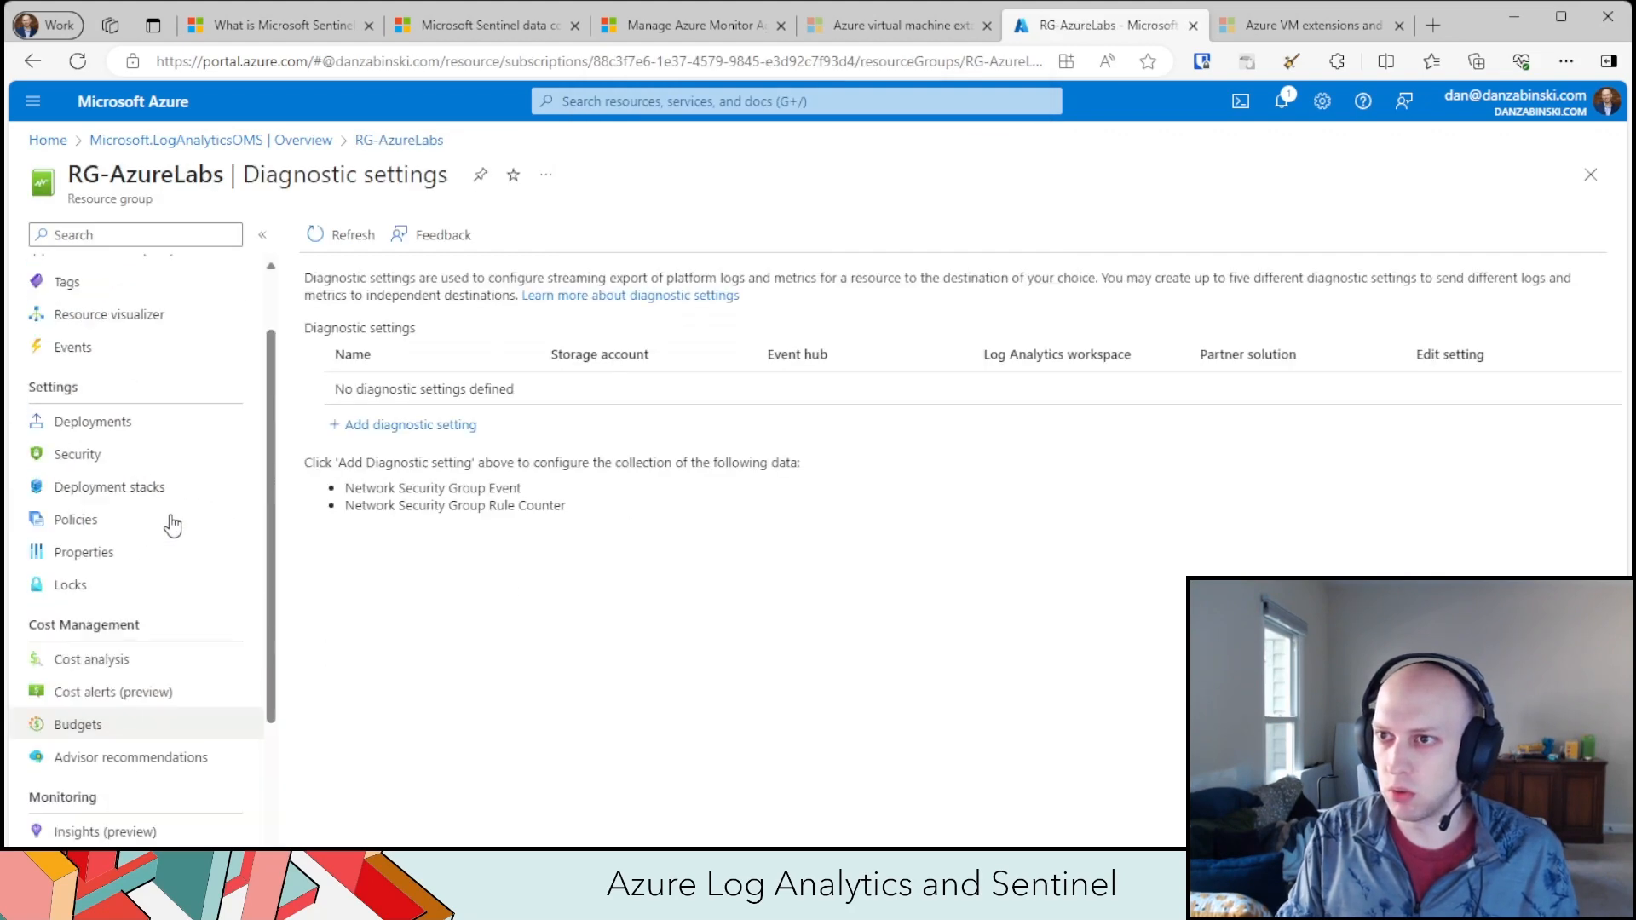
{"action": "left_click", "coordinate": [162, 273]}
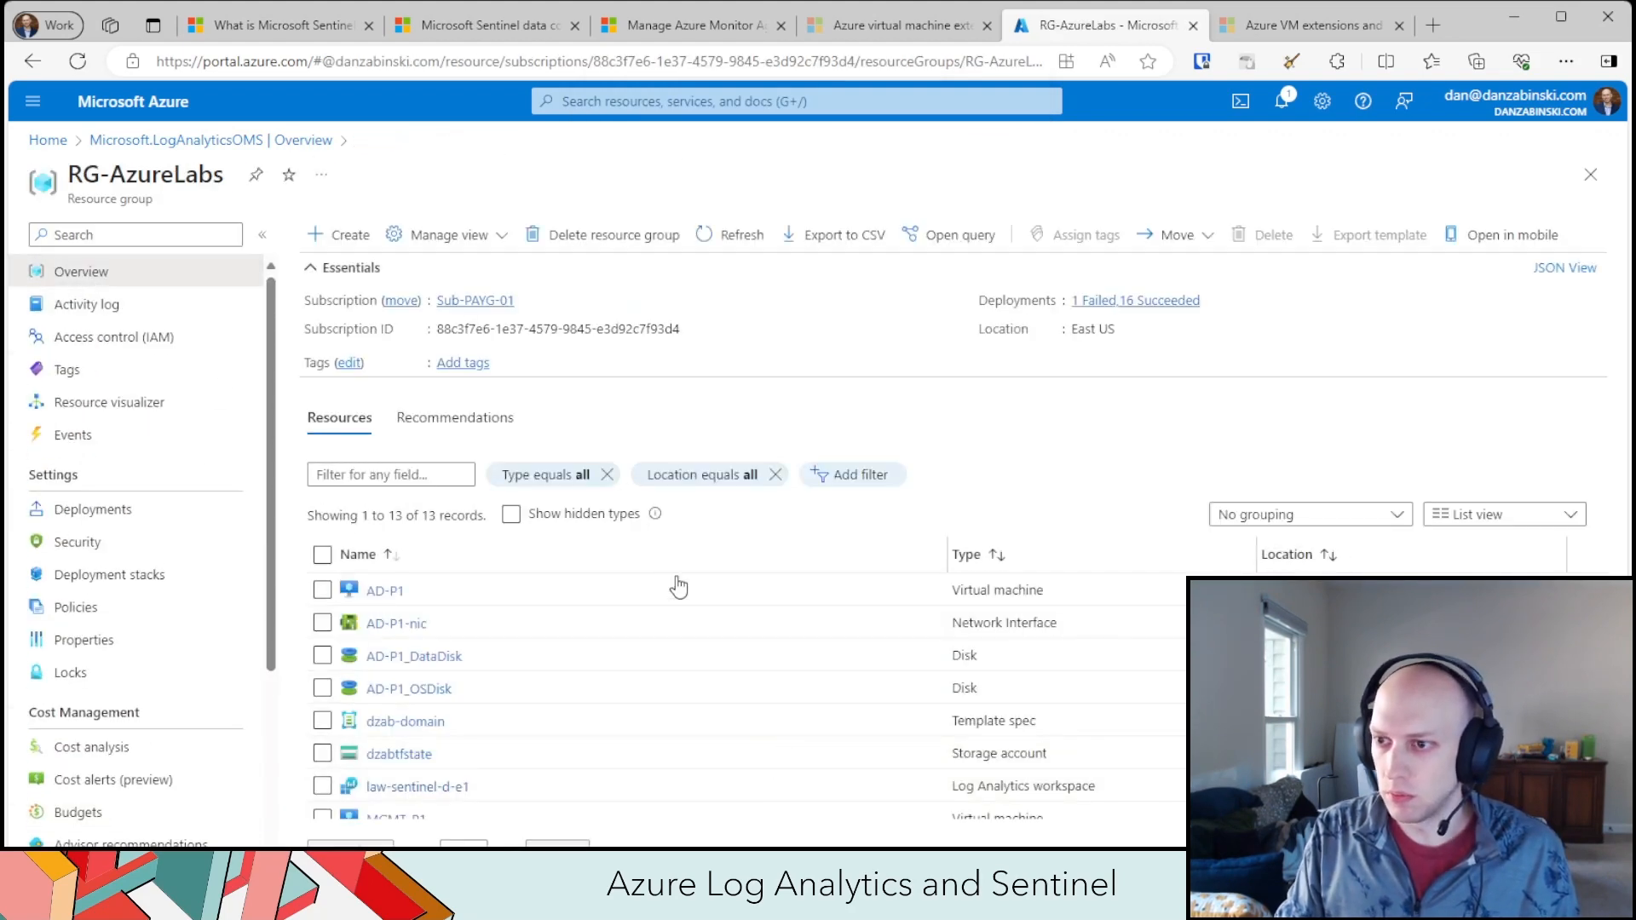
{"action": "scroll", "coordinate": [647, 655], "scroll_direction": "down", "scroll_amount": 2}
{"action": "left_click", "coordinate": [417, 638]}
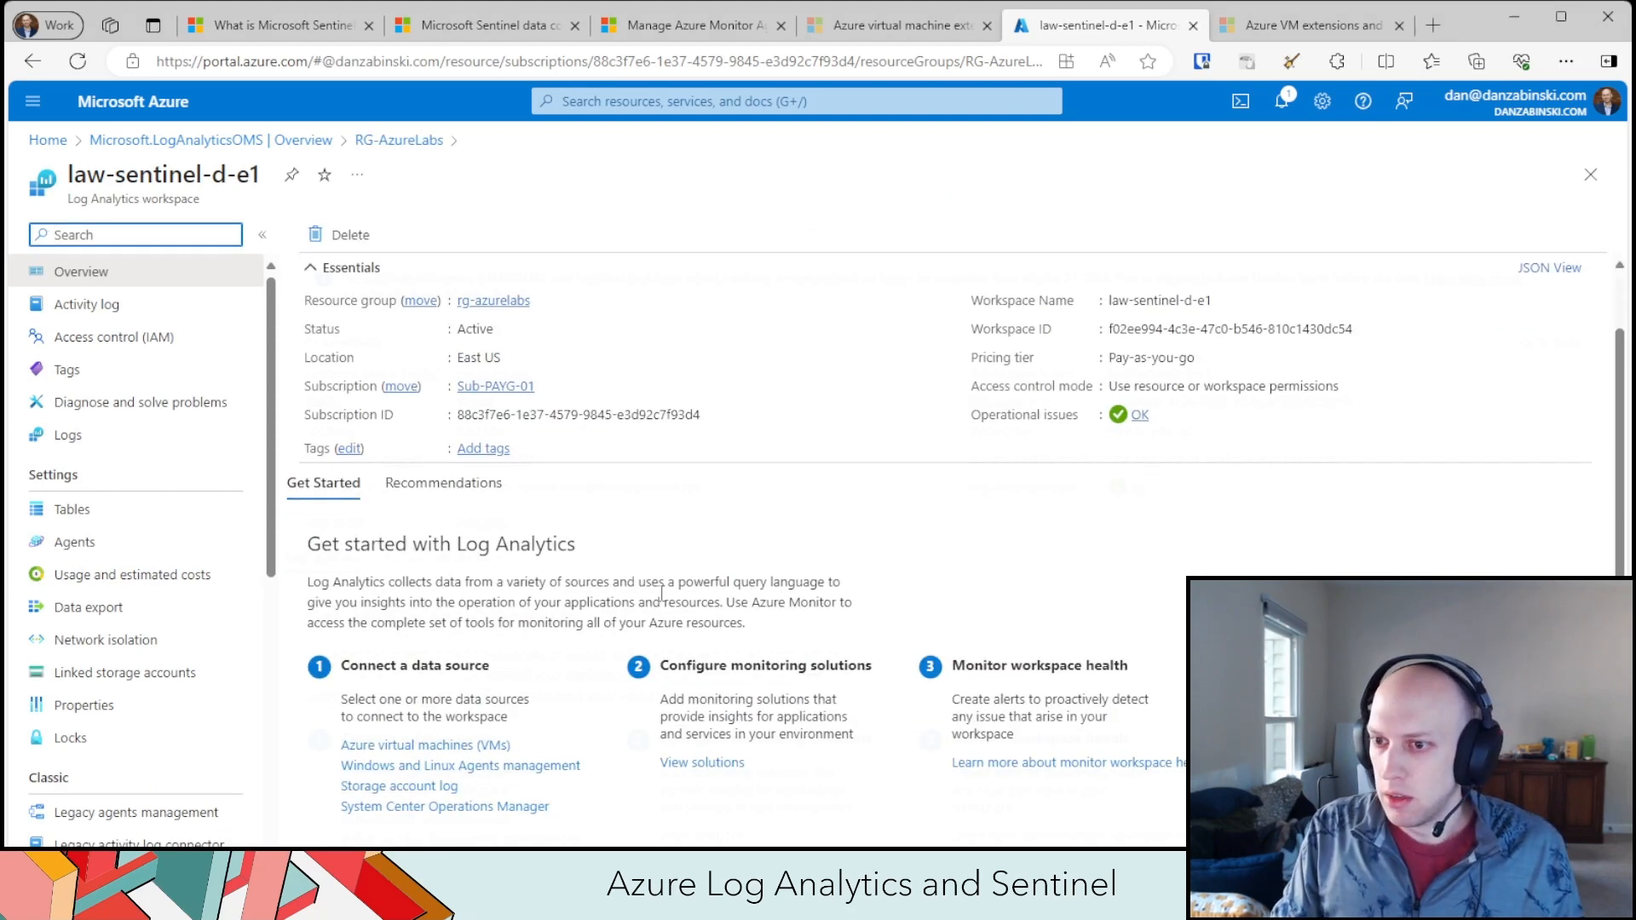
- Search the portal for Sentinel, add Microsoft Sentinel to the law-sentinel-d-e1 workspace, and acknowledge the free trial notice
{"action": "left_click", "coordinate": [718, 101]}
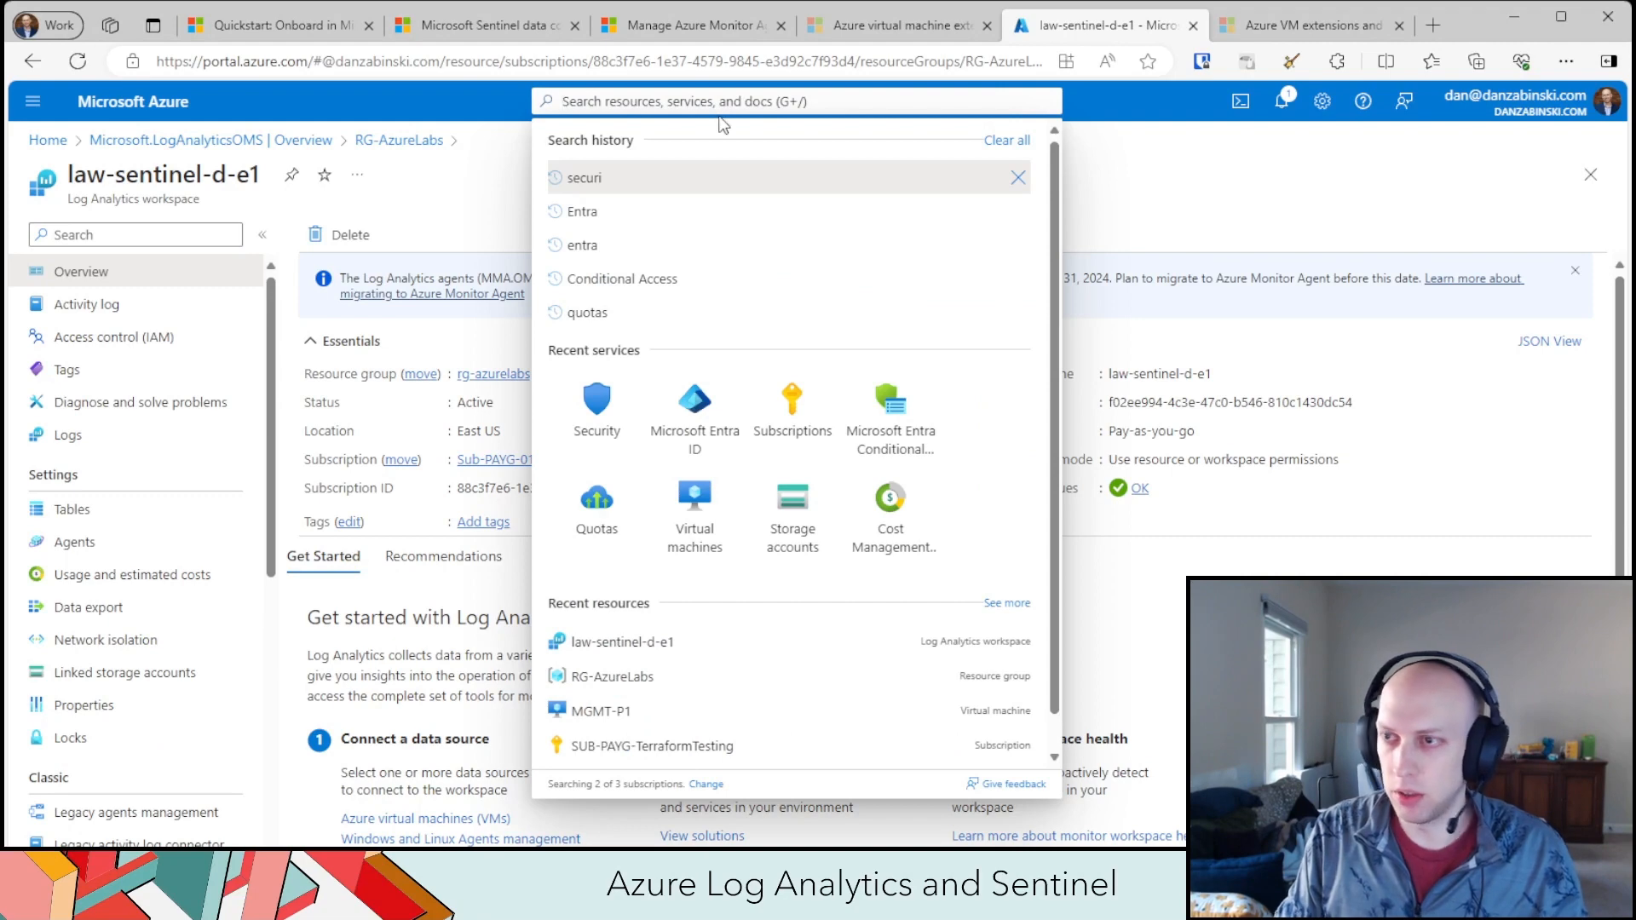
{"action": "type", "text": "S"}
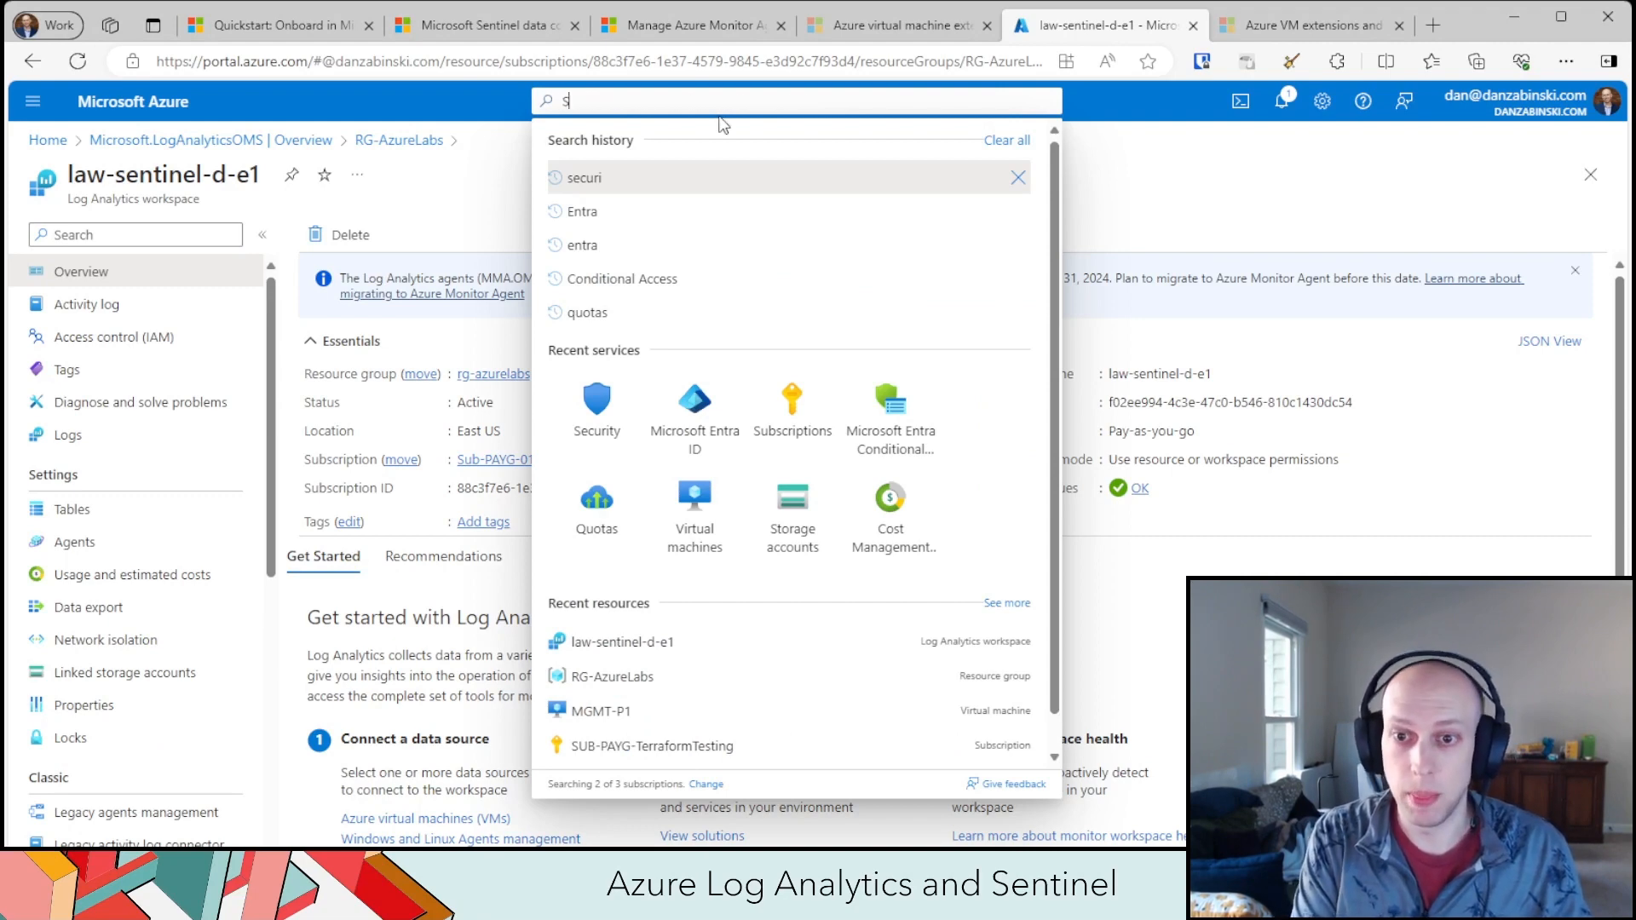
{"action": "type", "text": "entinel"}
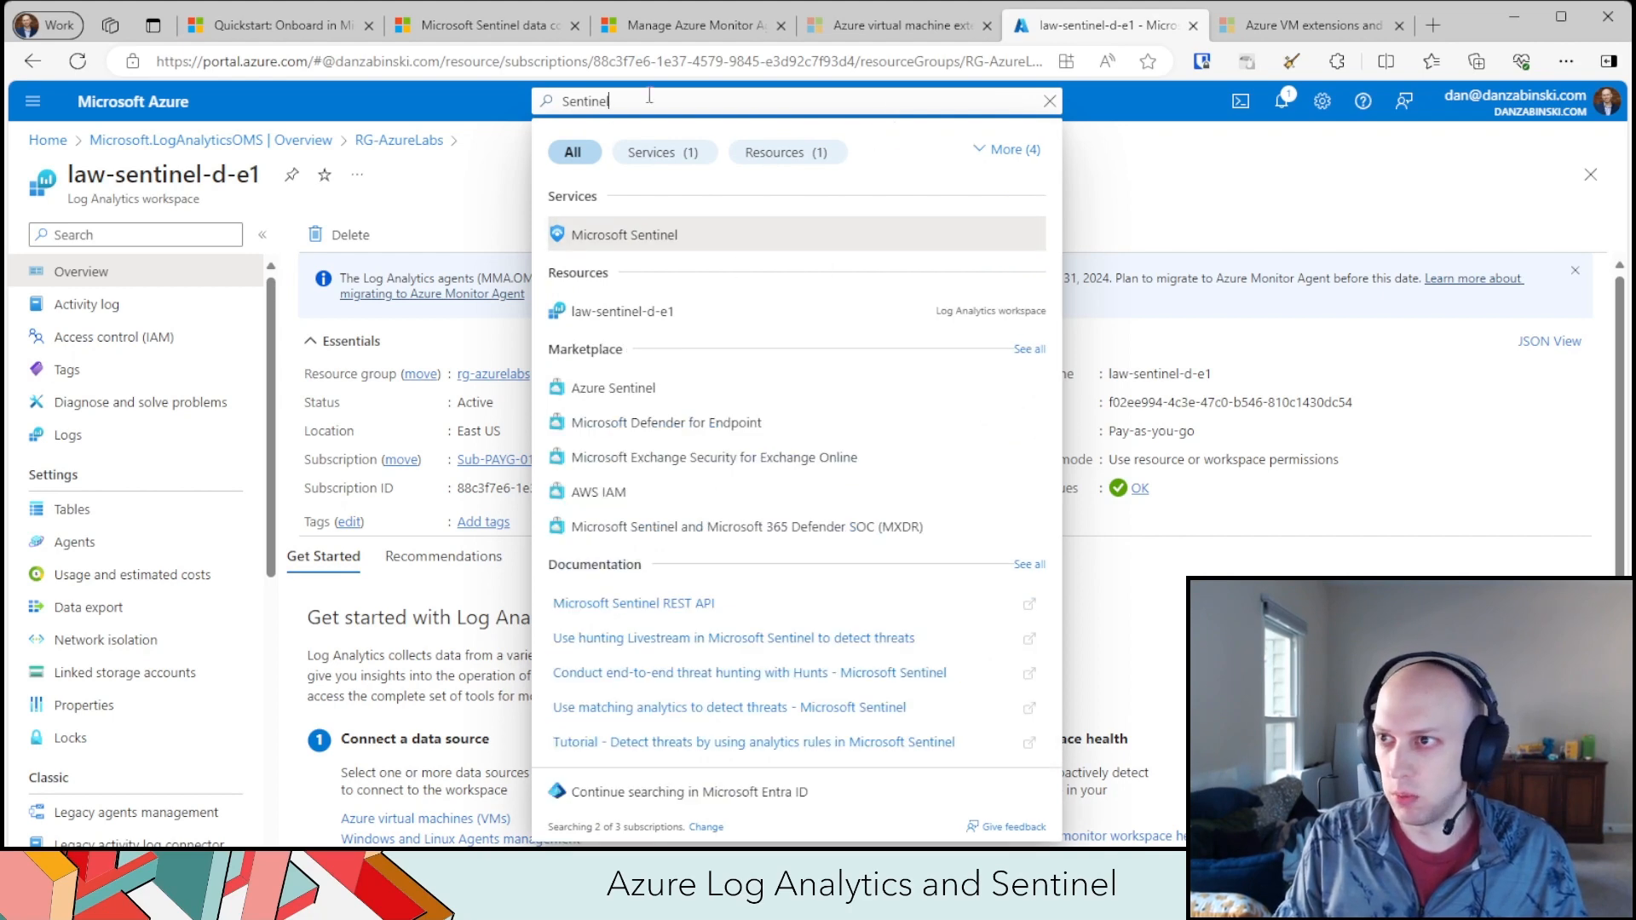
{"action": "left_click", "coordinate": [779, 236]}
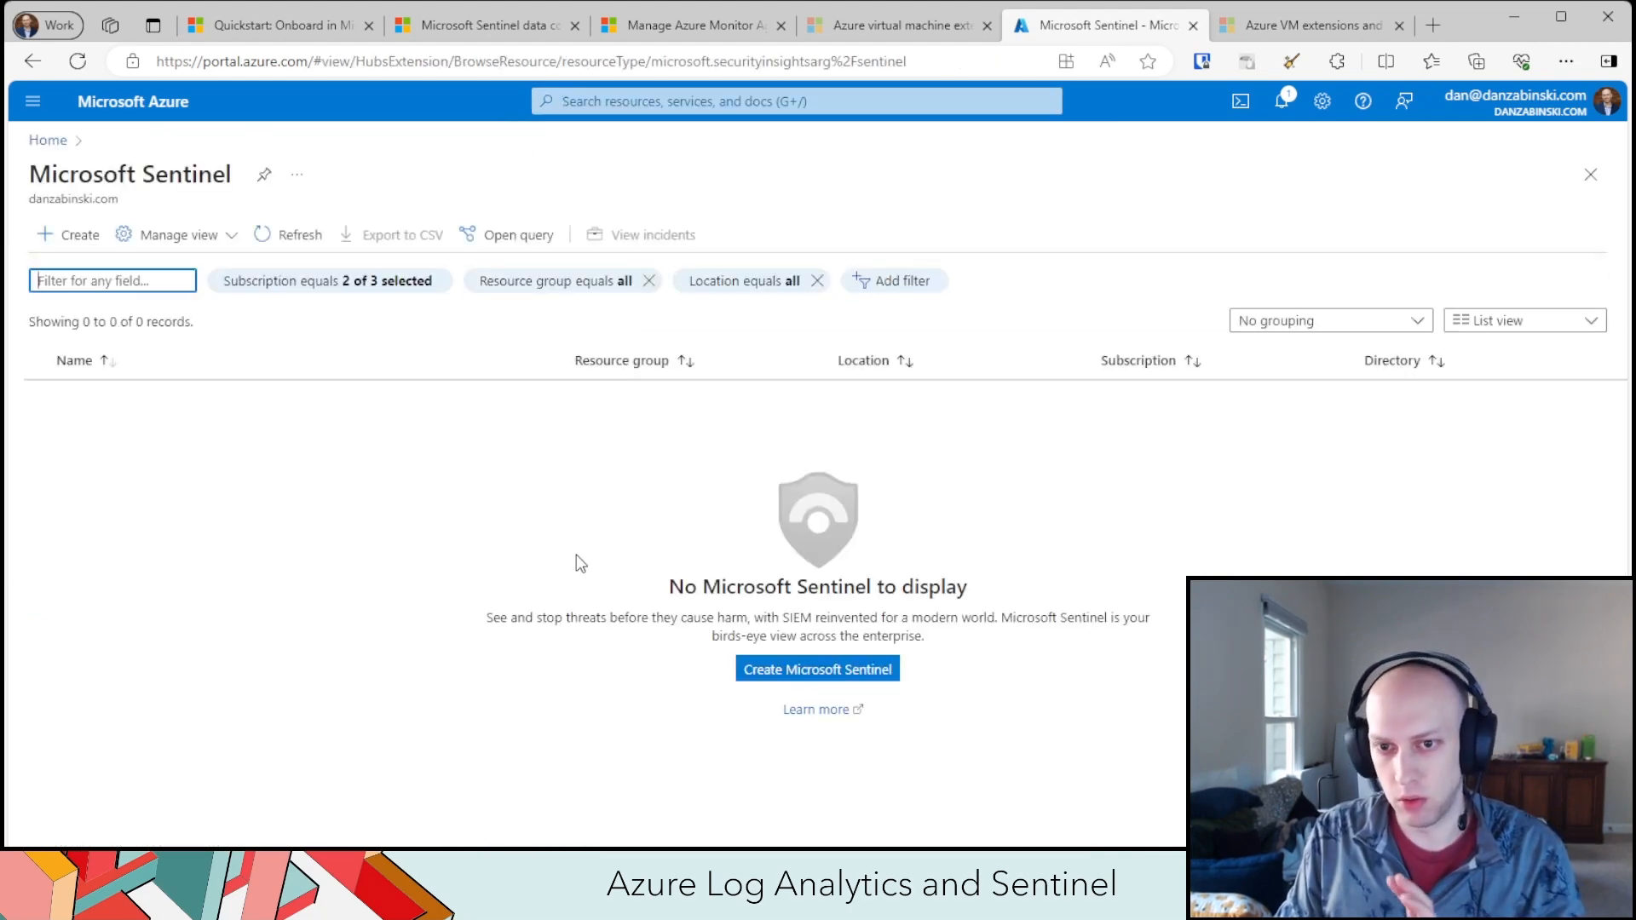
{"action": "left_click", "coordinate": [72, 235]}
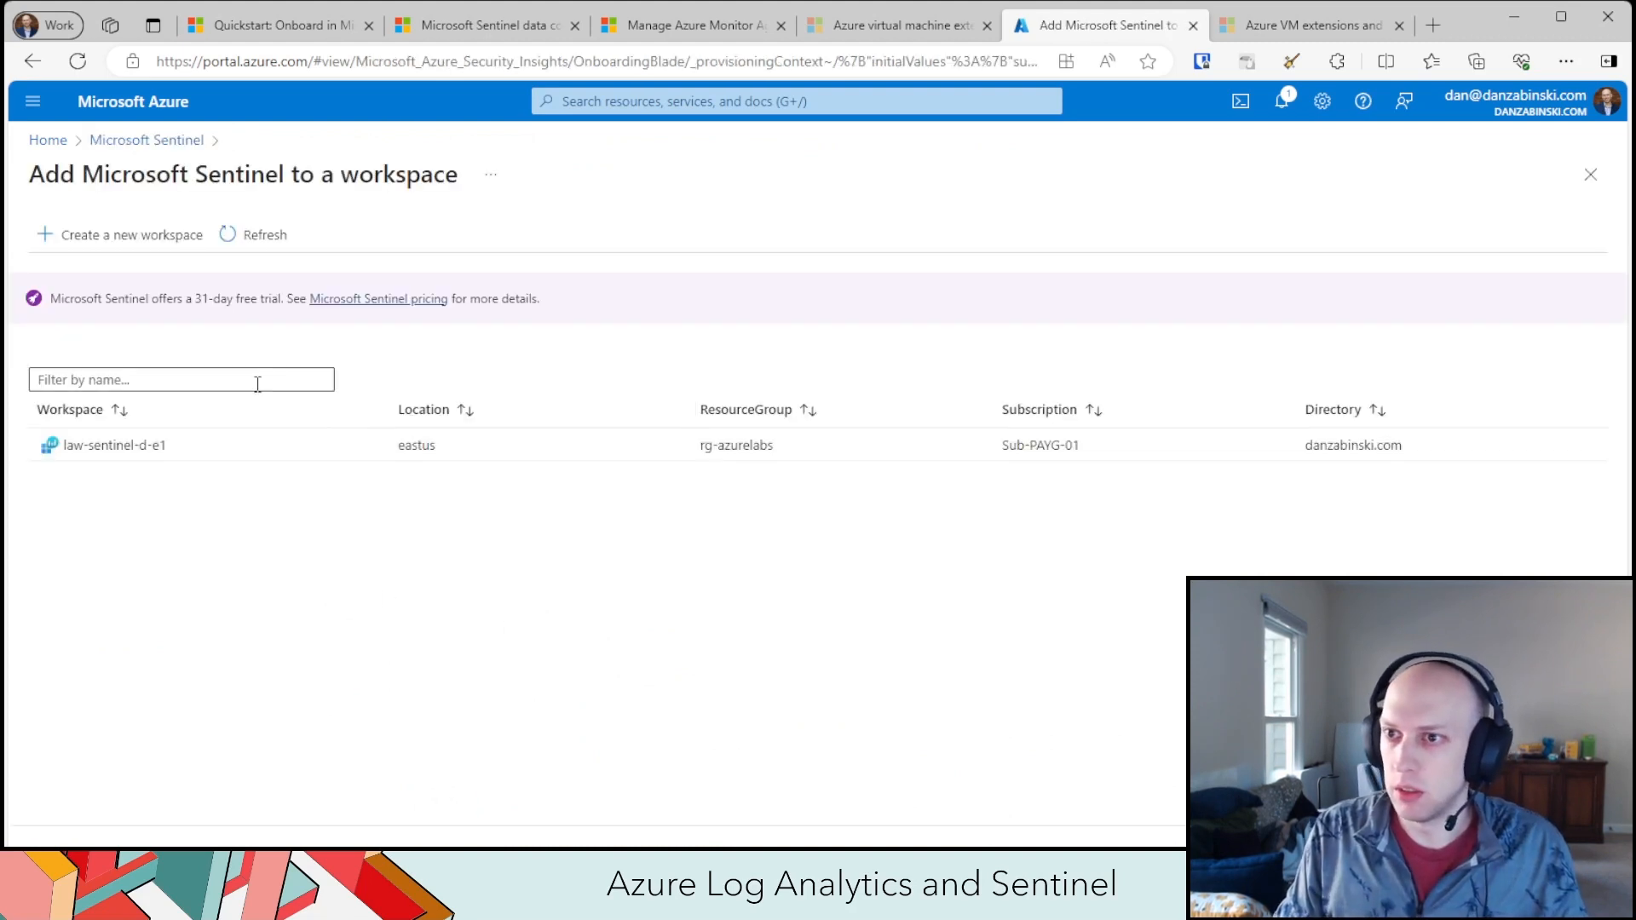
{"action": "left_click", "coordinate": [212, 826]}
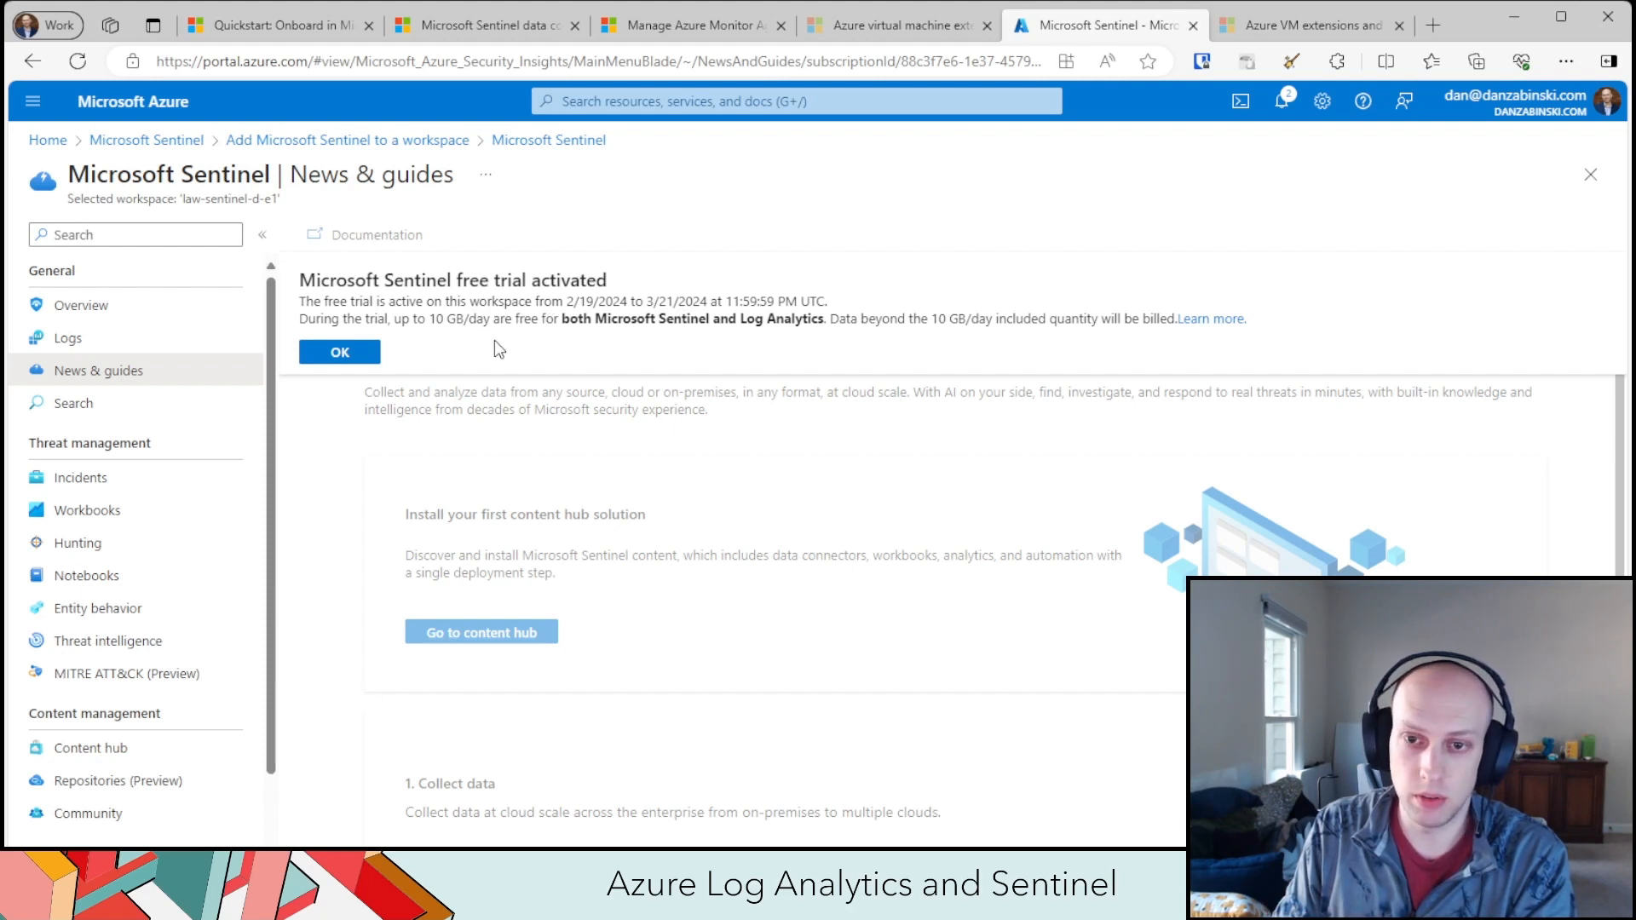
{"action": "left_click", "coordinate": [356, 362]}
- Look at Sentinel's Workspace manager page and compare the pricing tiers in its settings
{"action": "scroll", "coordinate": [132, 554], "scroll_direction": "down", "scroll_amount": 2}
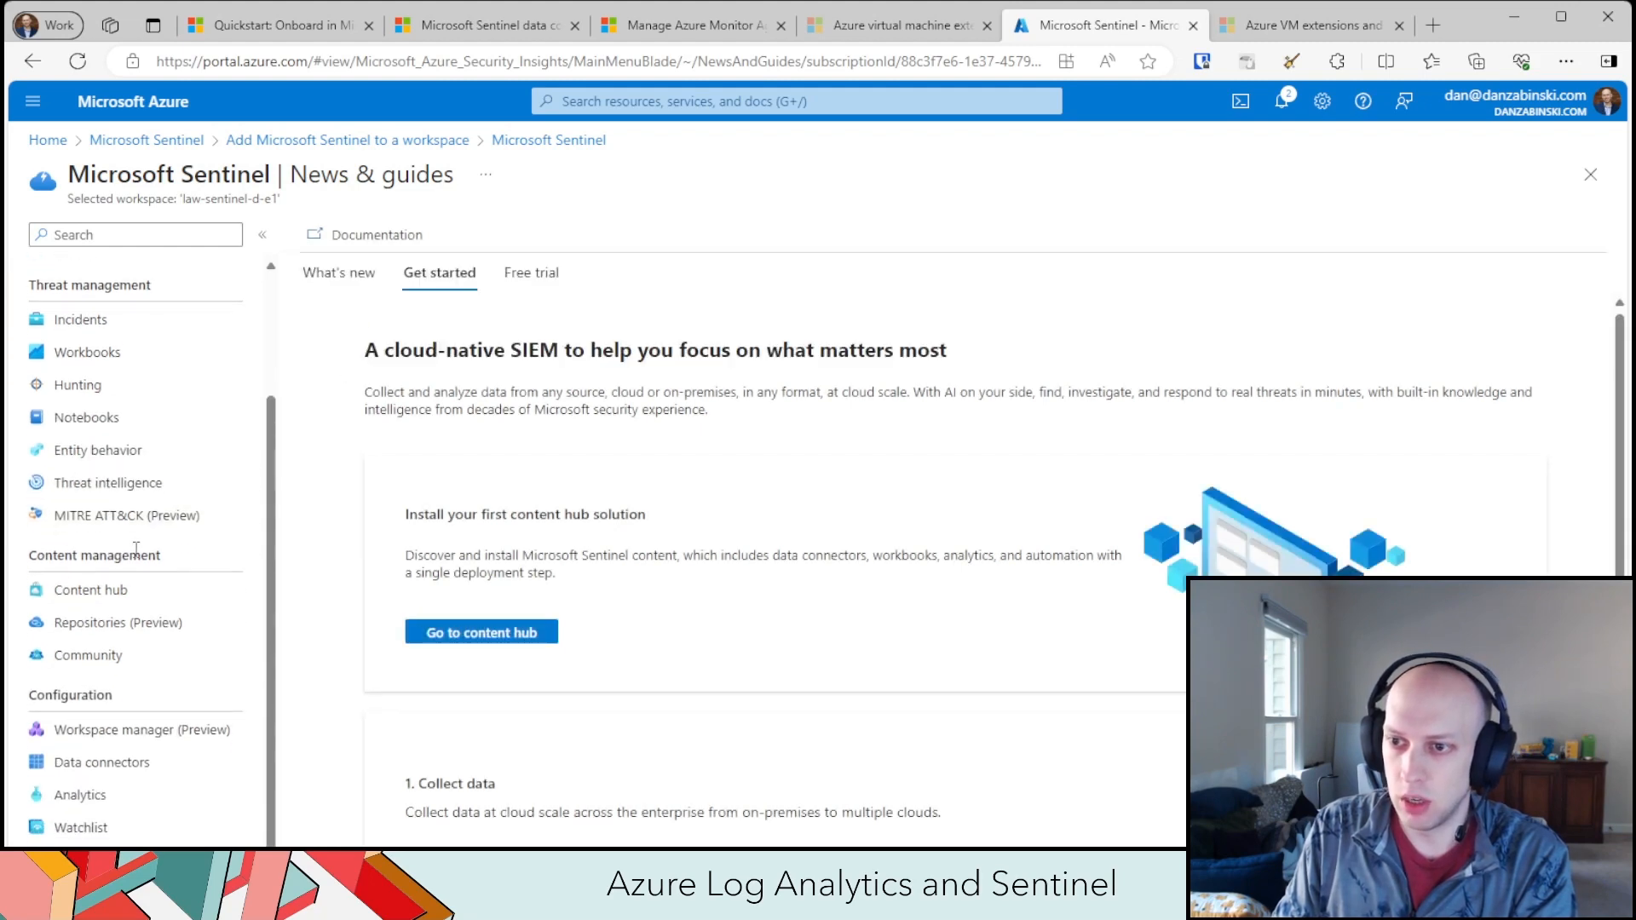
{"action": "left_click", "coordinate": [145, 732]}
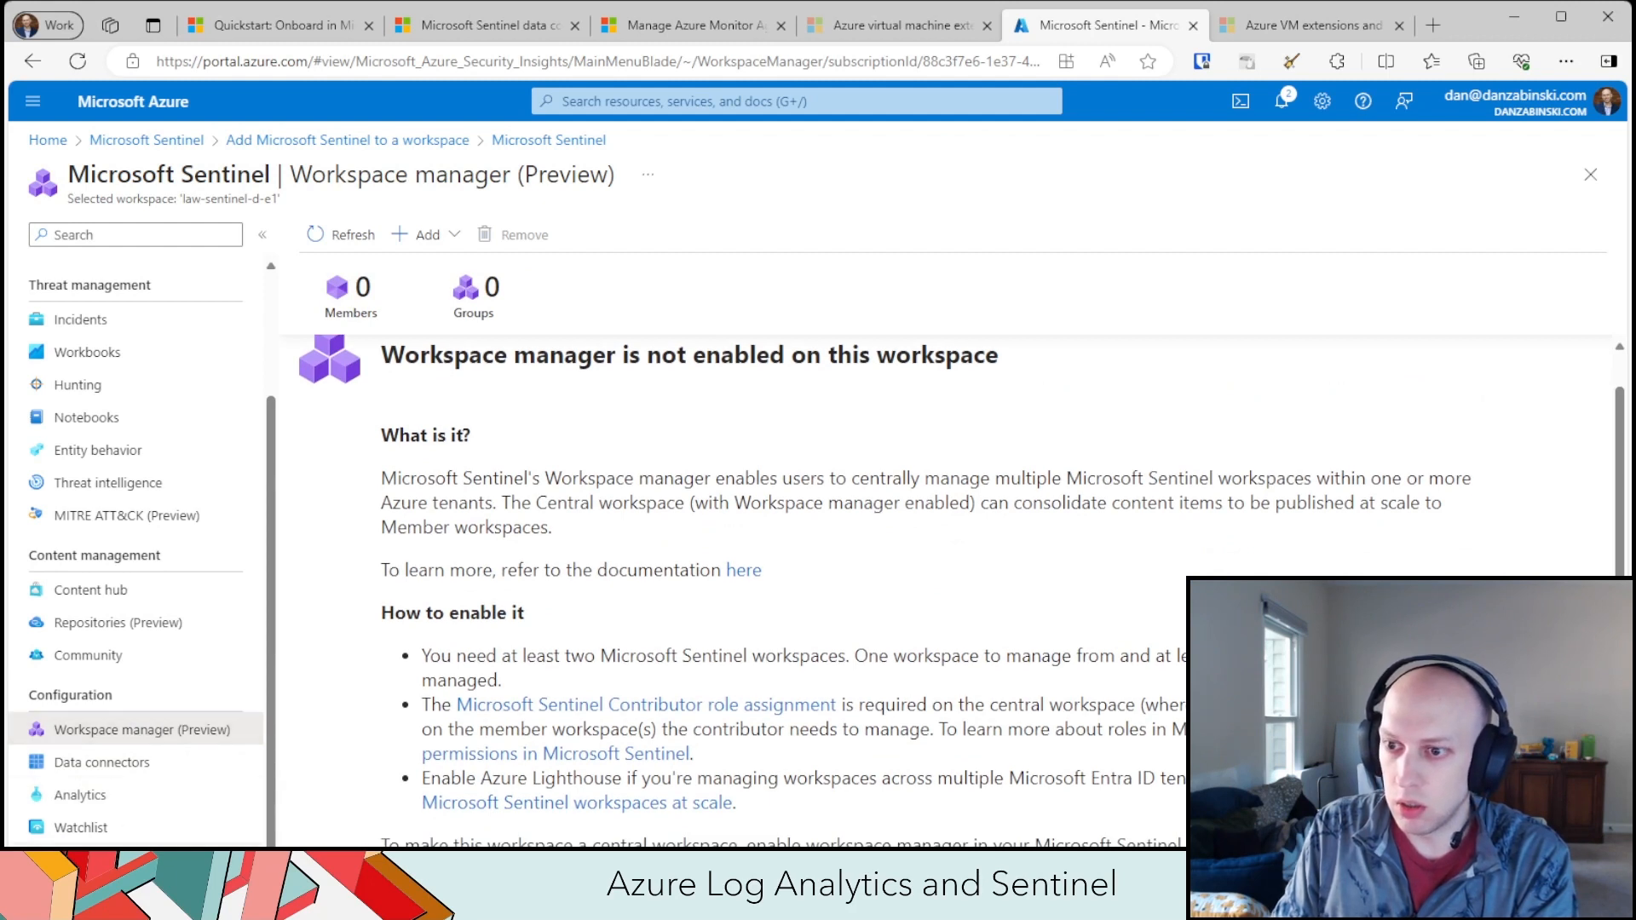
{"action": "left_click", "coordinate": [94, 893]}
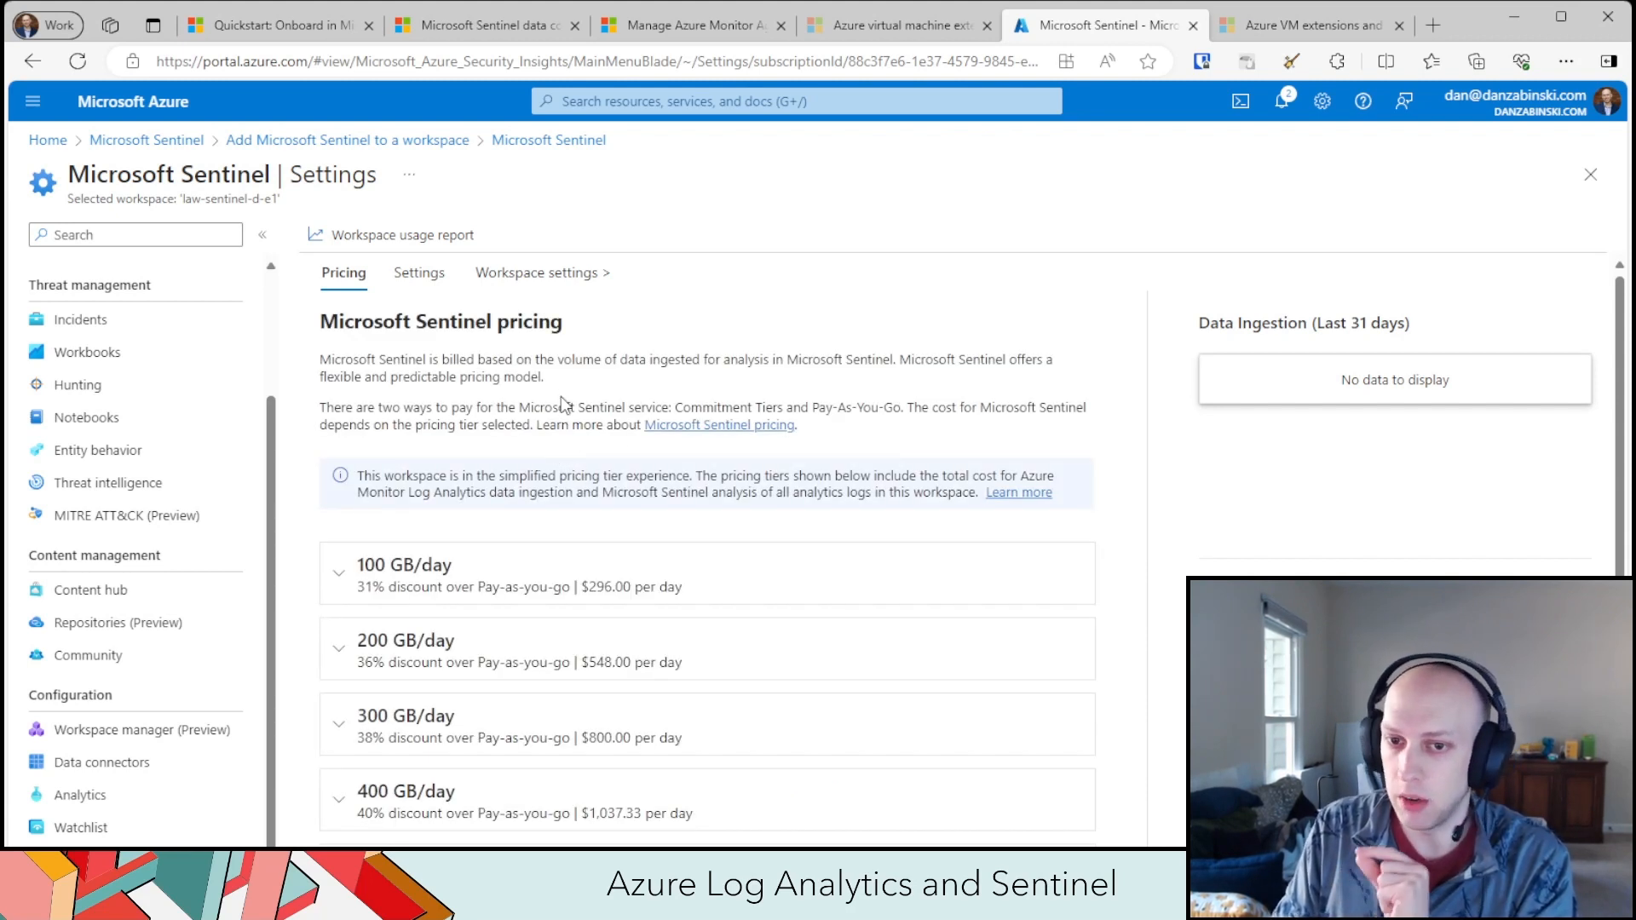
{"action": "scroll", "coordinate": [579, 407], "scroll_direction": "down", "scroll_amount": 7}
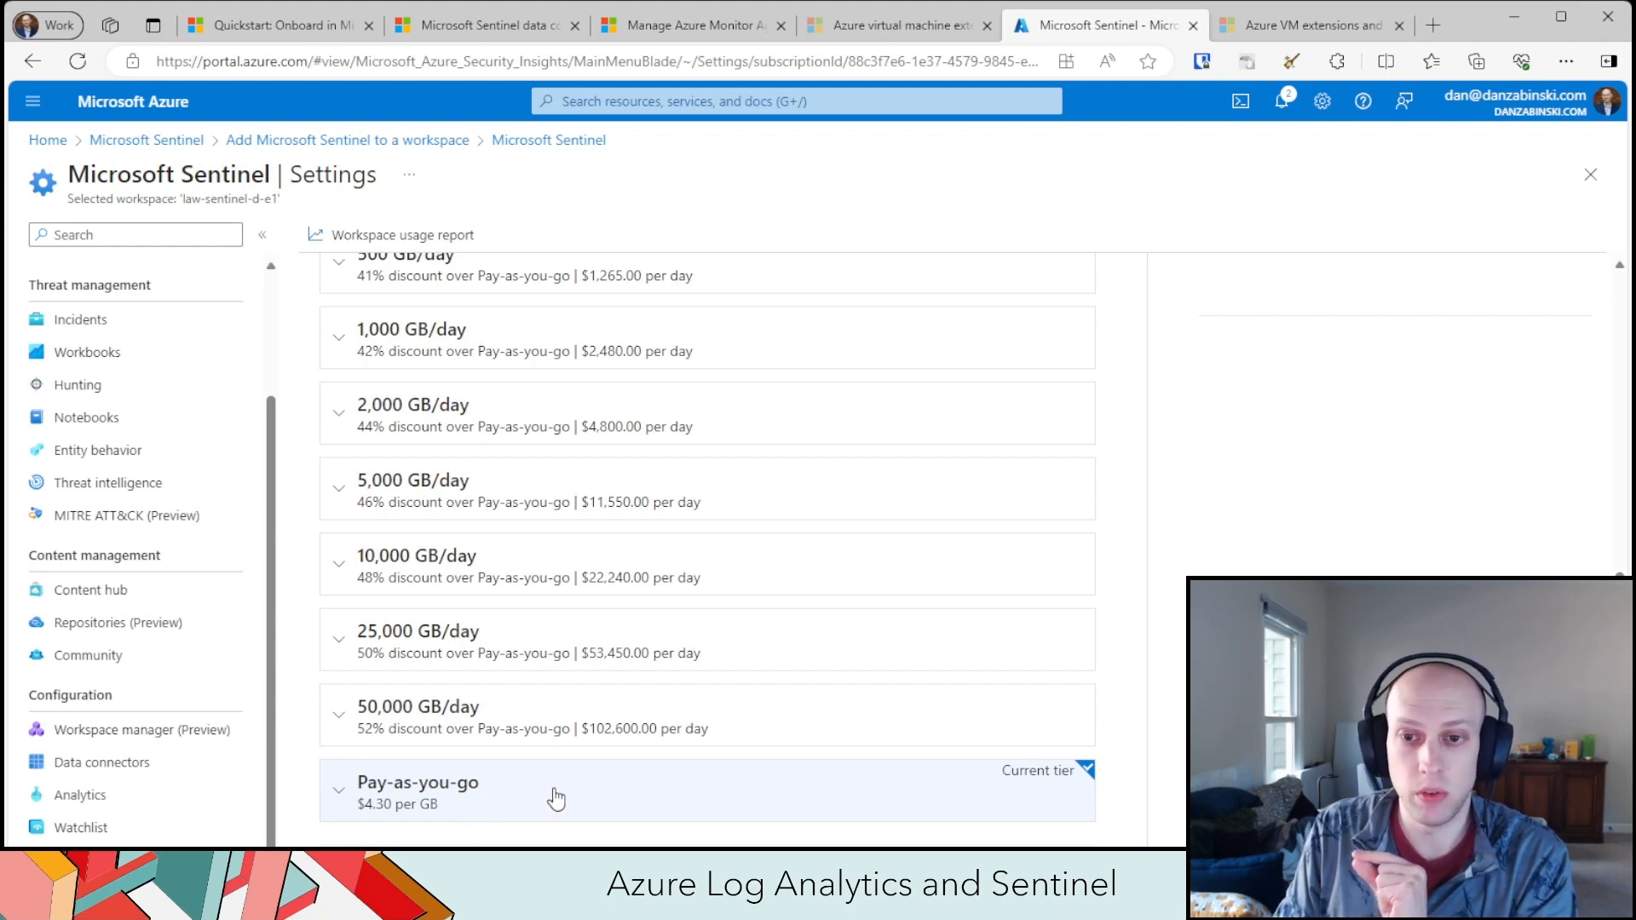
{"action": "scroll", "coordinate": [529, 468], "scroll_direction": "up", "scroll_amount": 2}
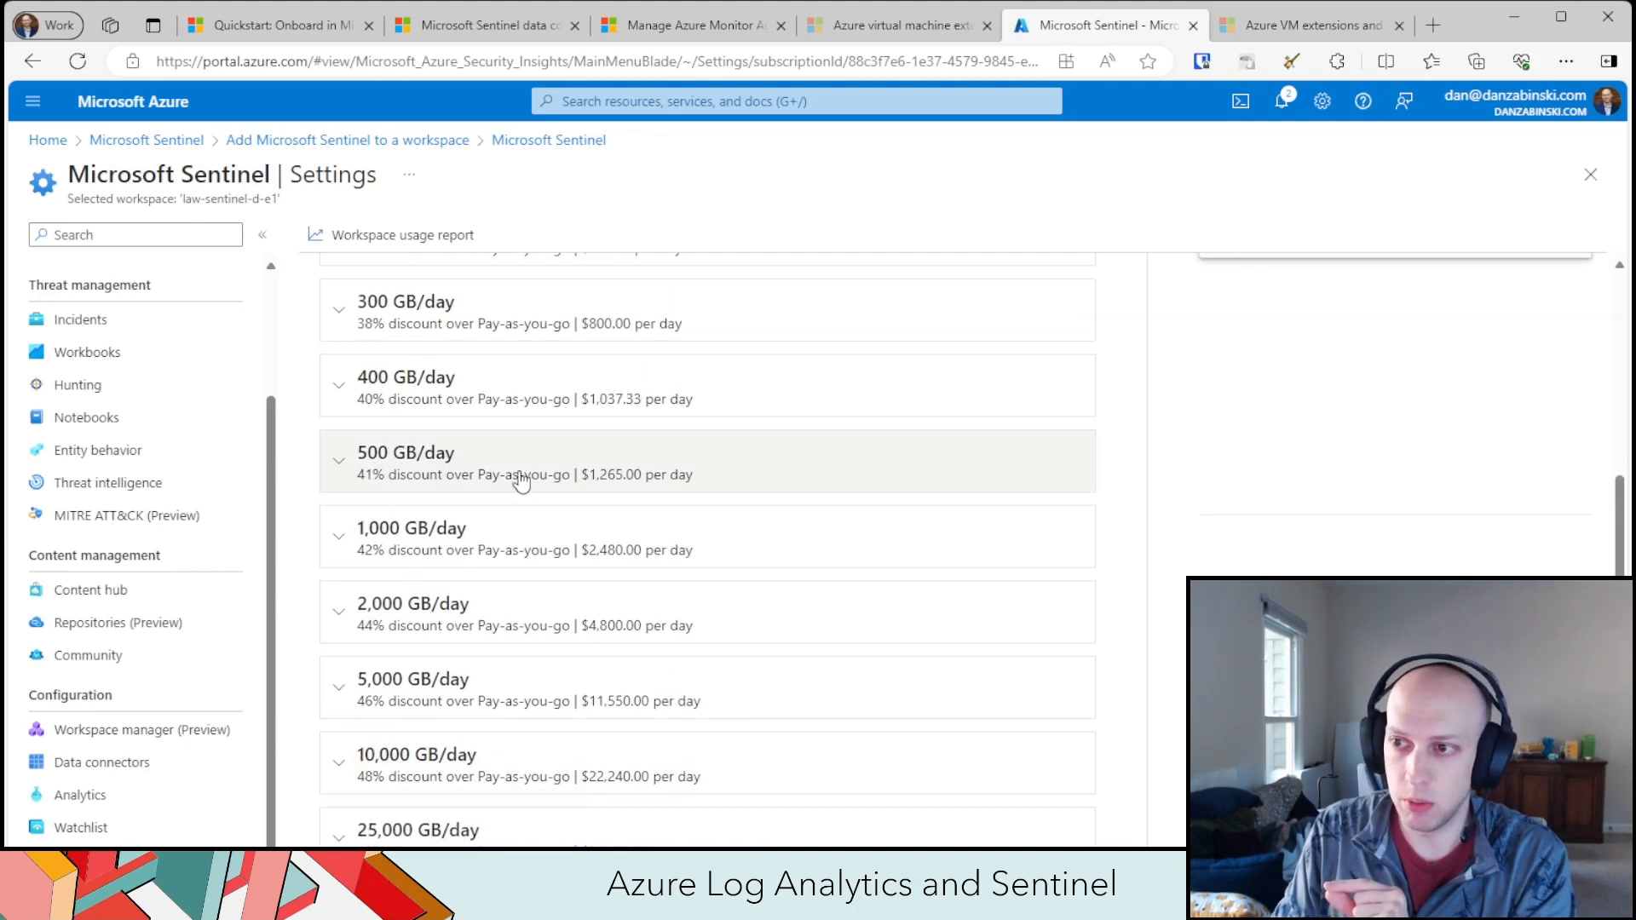
{"action": "scroll", "coordinate": [524, 493], "scroll_direction": "up", "scroll_amount": 4}
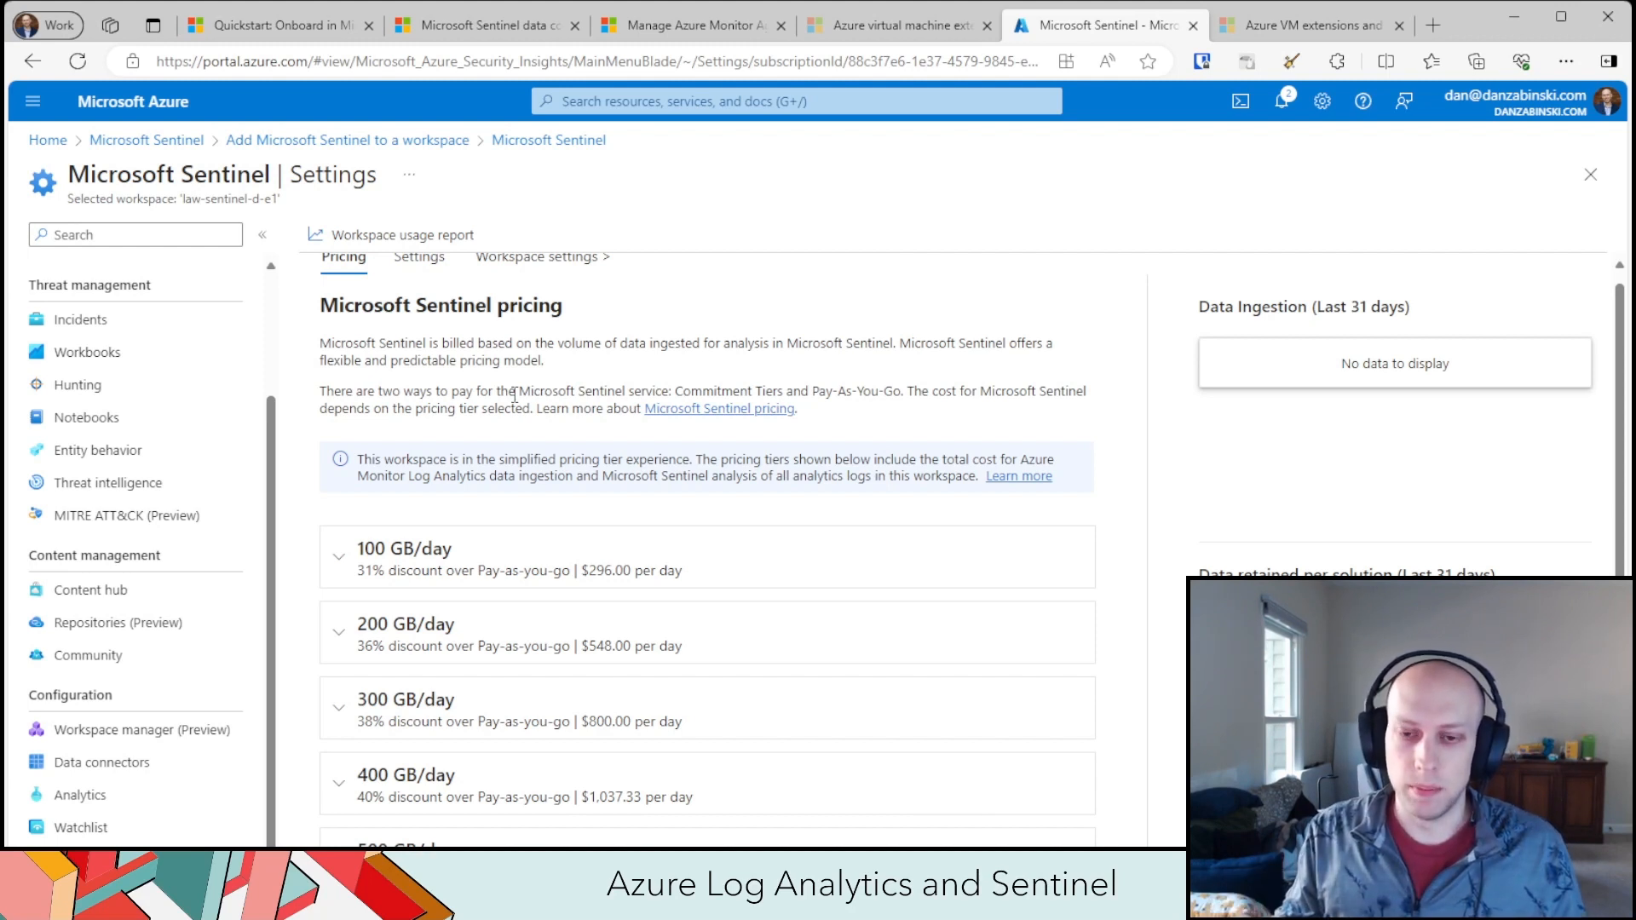
- Search for resource groups, open RG-AzureLabs in a wider view, and look through its resources
{"action": "left_click", "coordinate": [712, 99]}
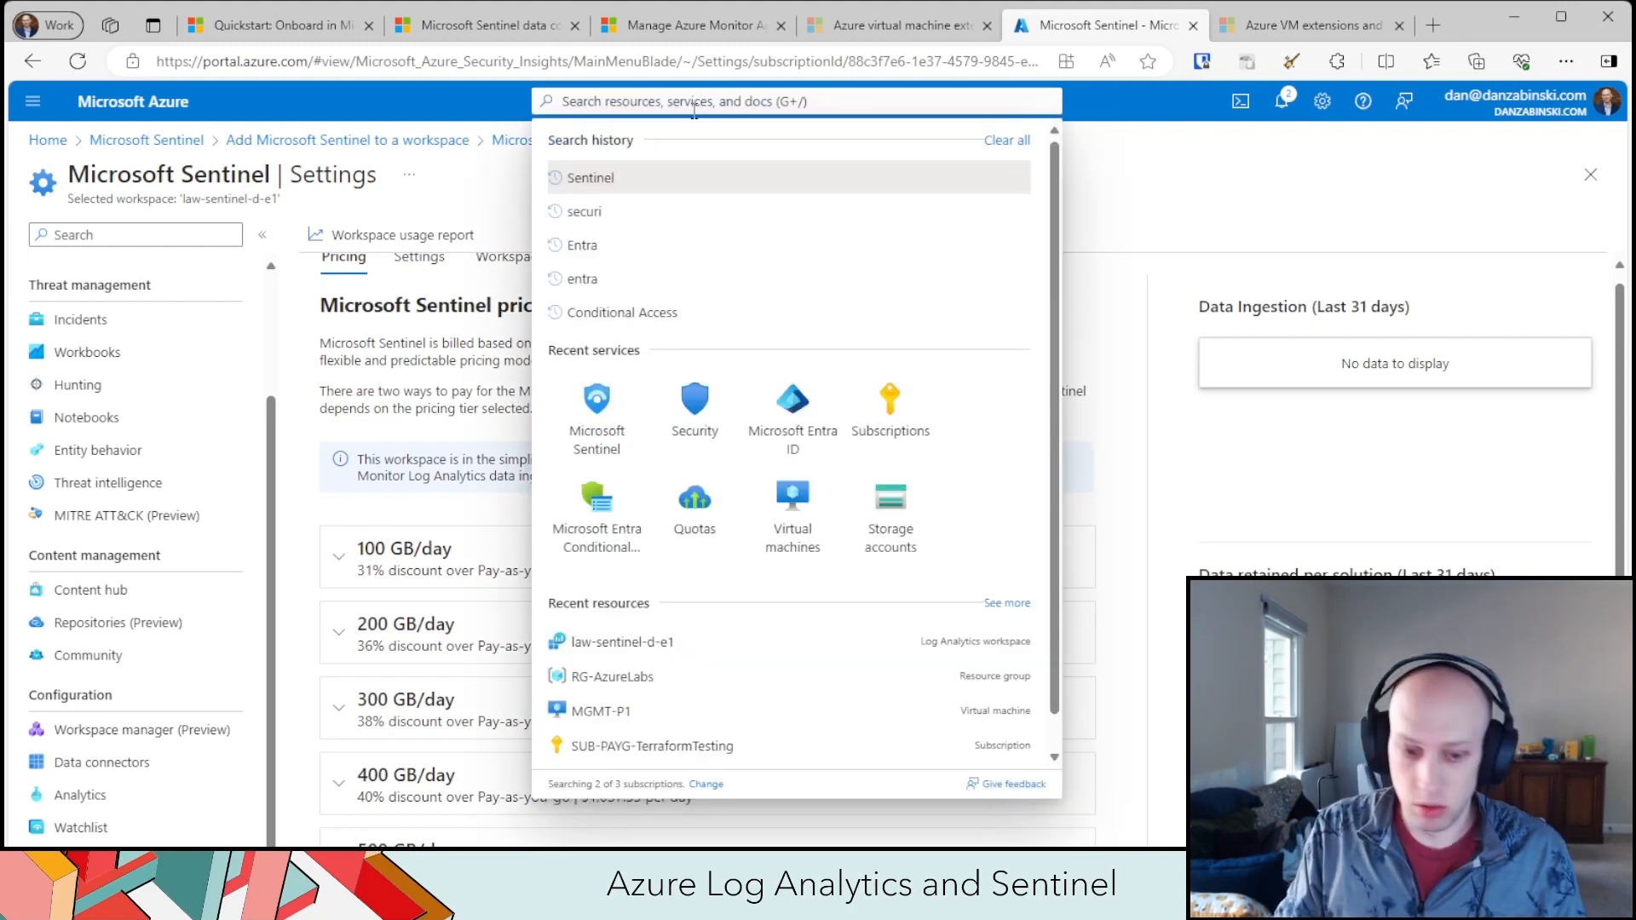
{"action": "type", "text": "resource"}
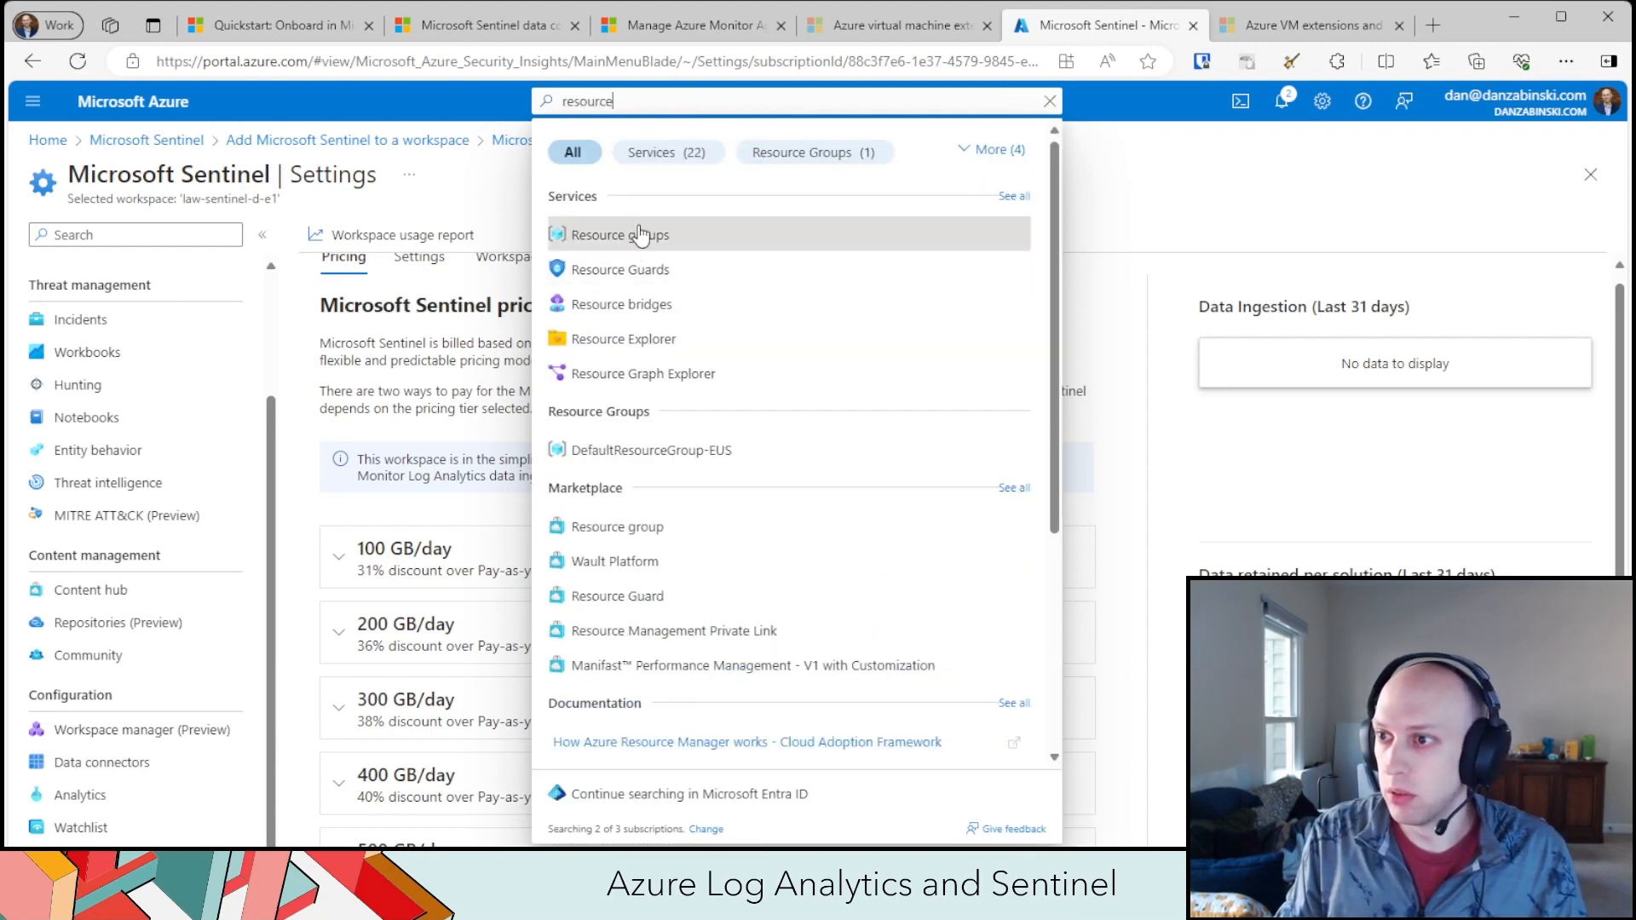
{"action": "left_click", "coordinate": [628, 232]}
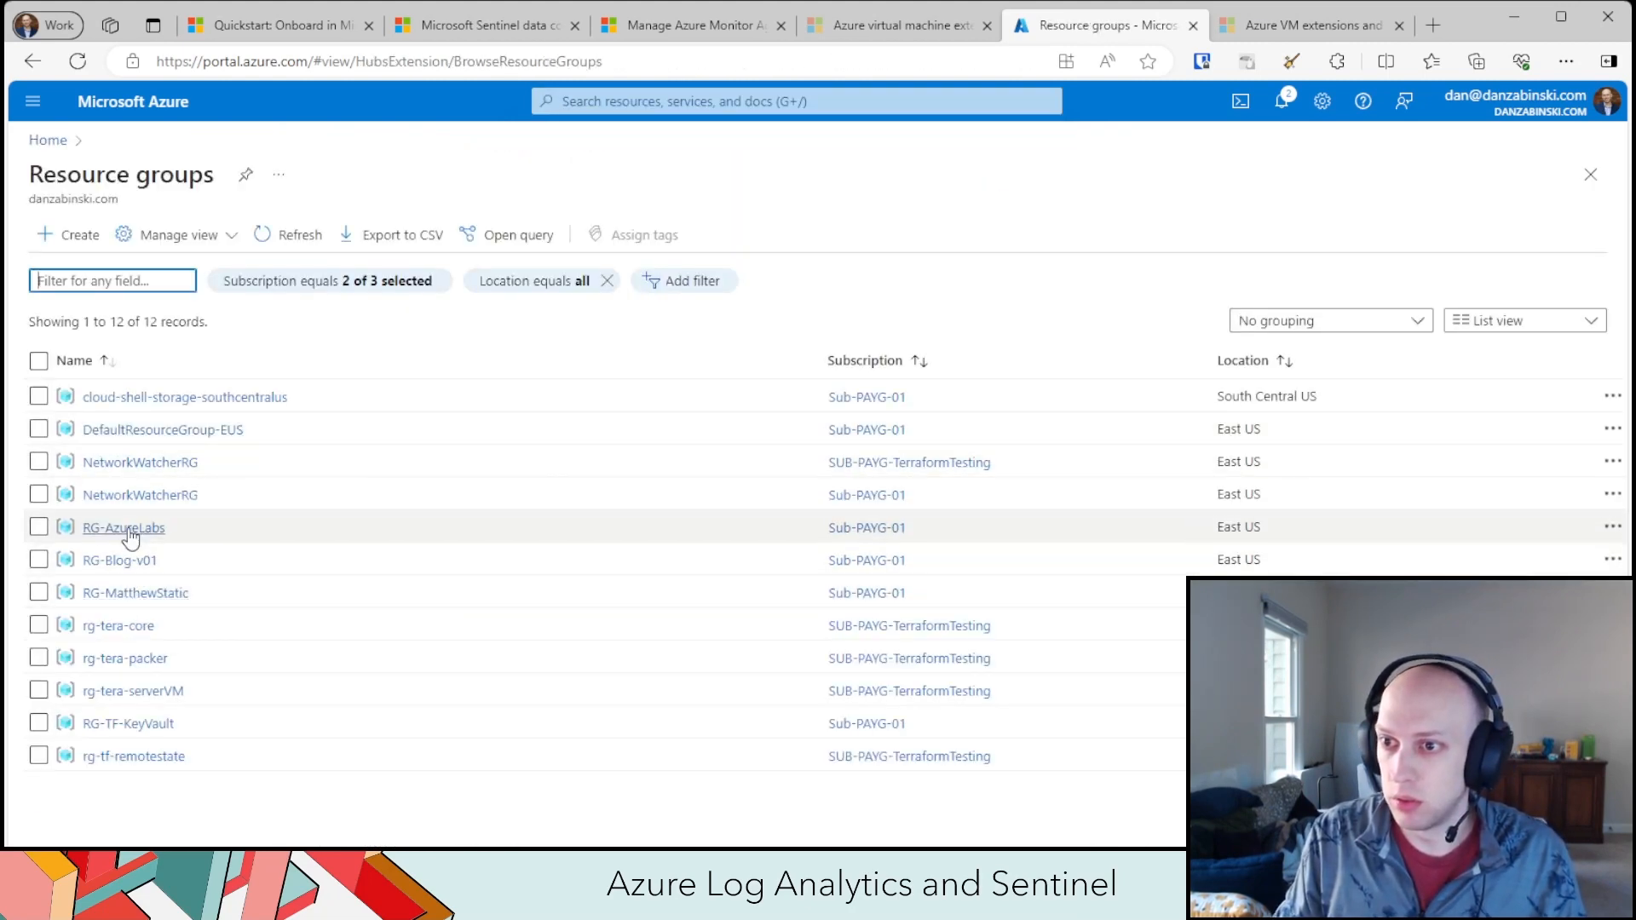
{"action": "left_click", "coordinate": [144, 526]}
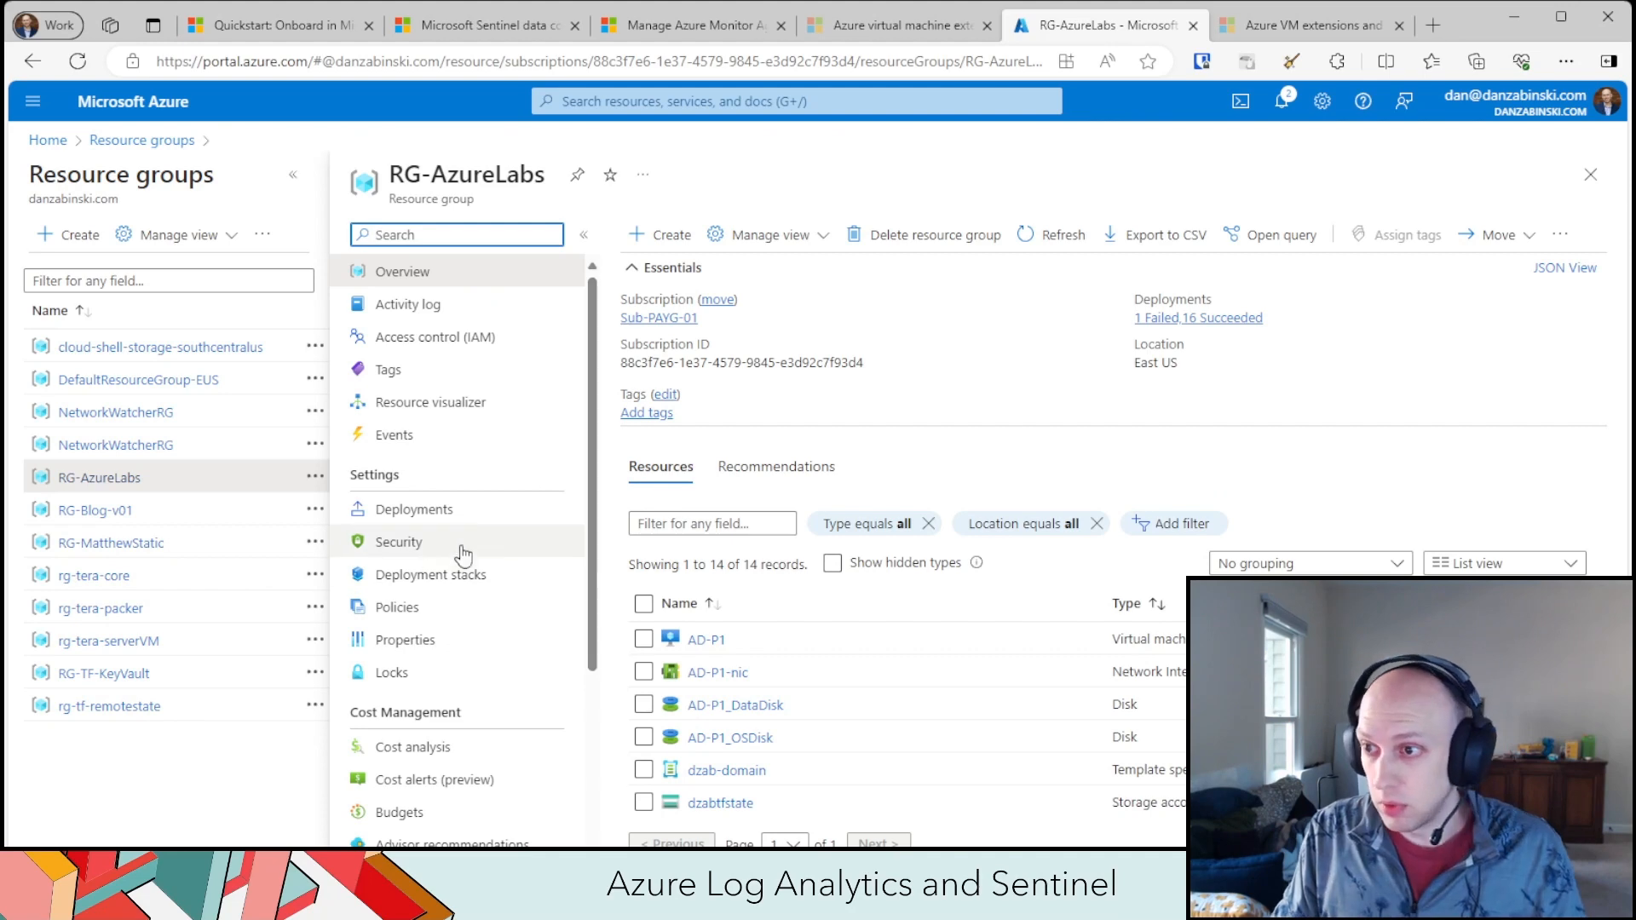
{"action": "left_click", "coordinate": [293, 177]}
{"action": "scroll", "coordinate": [613, 661], "scroll_direction": "down", "scroll_amount": 3}
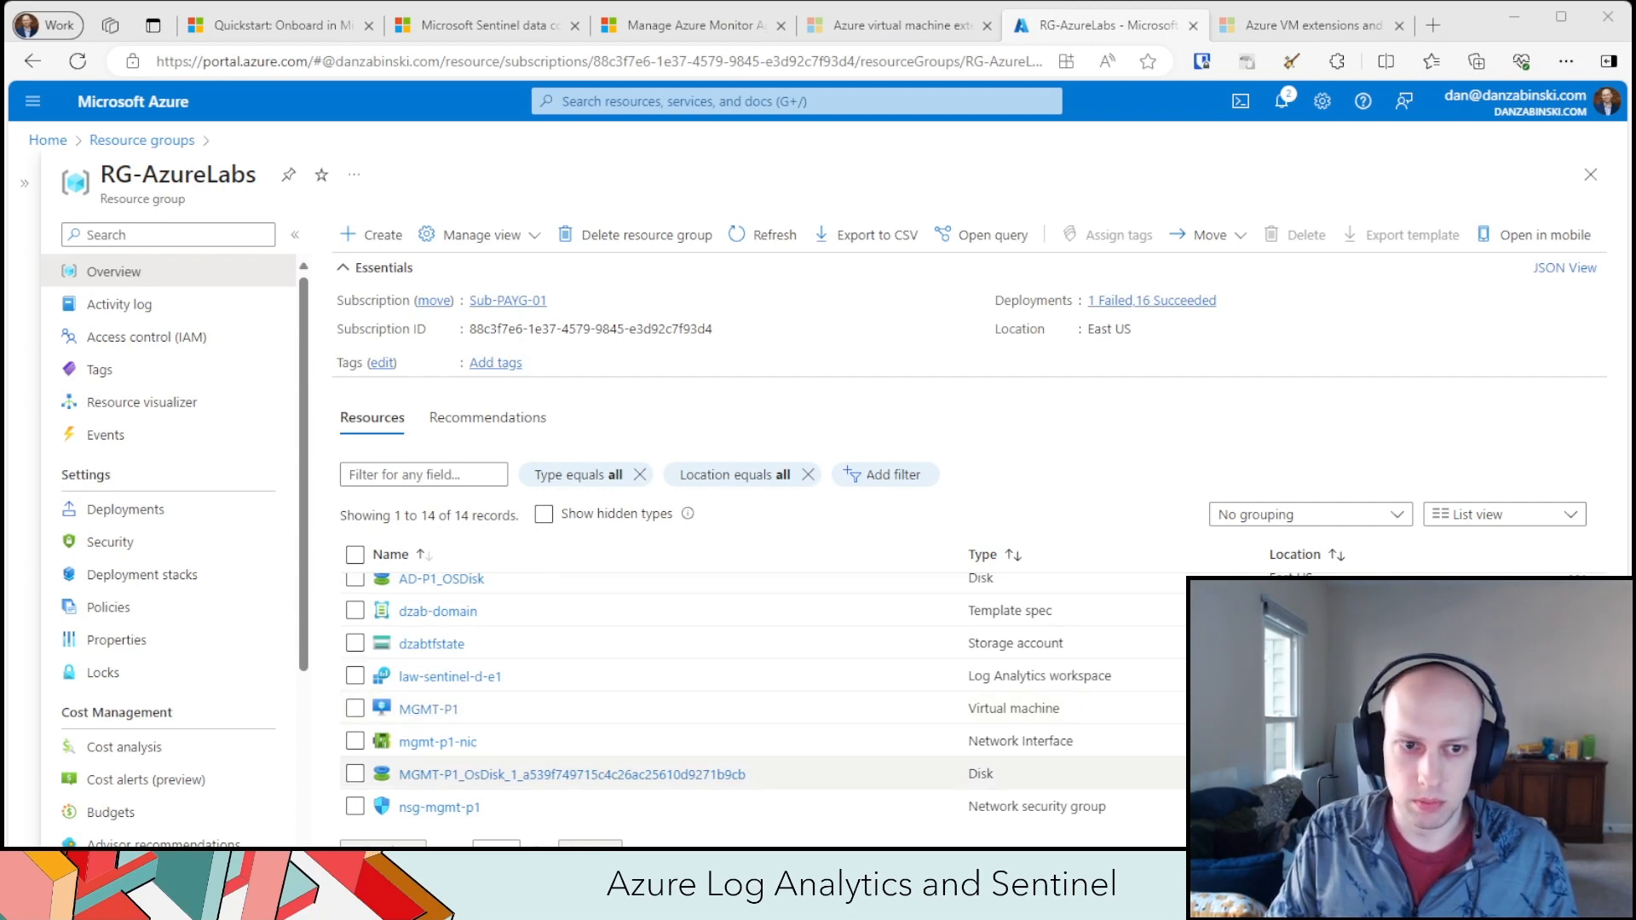
- Open the MGMT-P1 virtual machine from the resource group and view its Extensions + applications page
{"action": "left_click", "coordinate": [428, 709]}
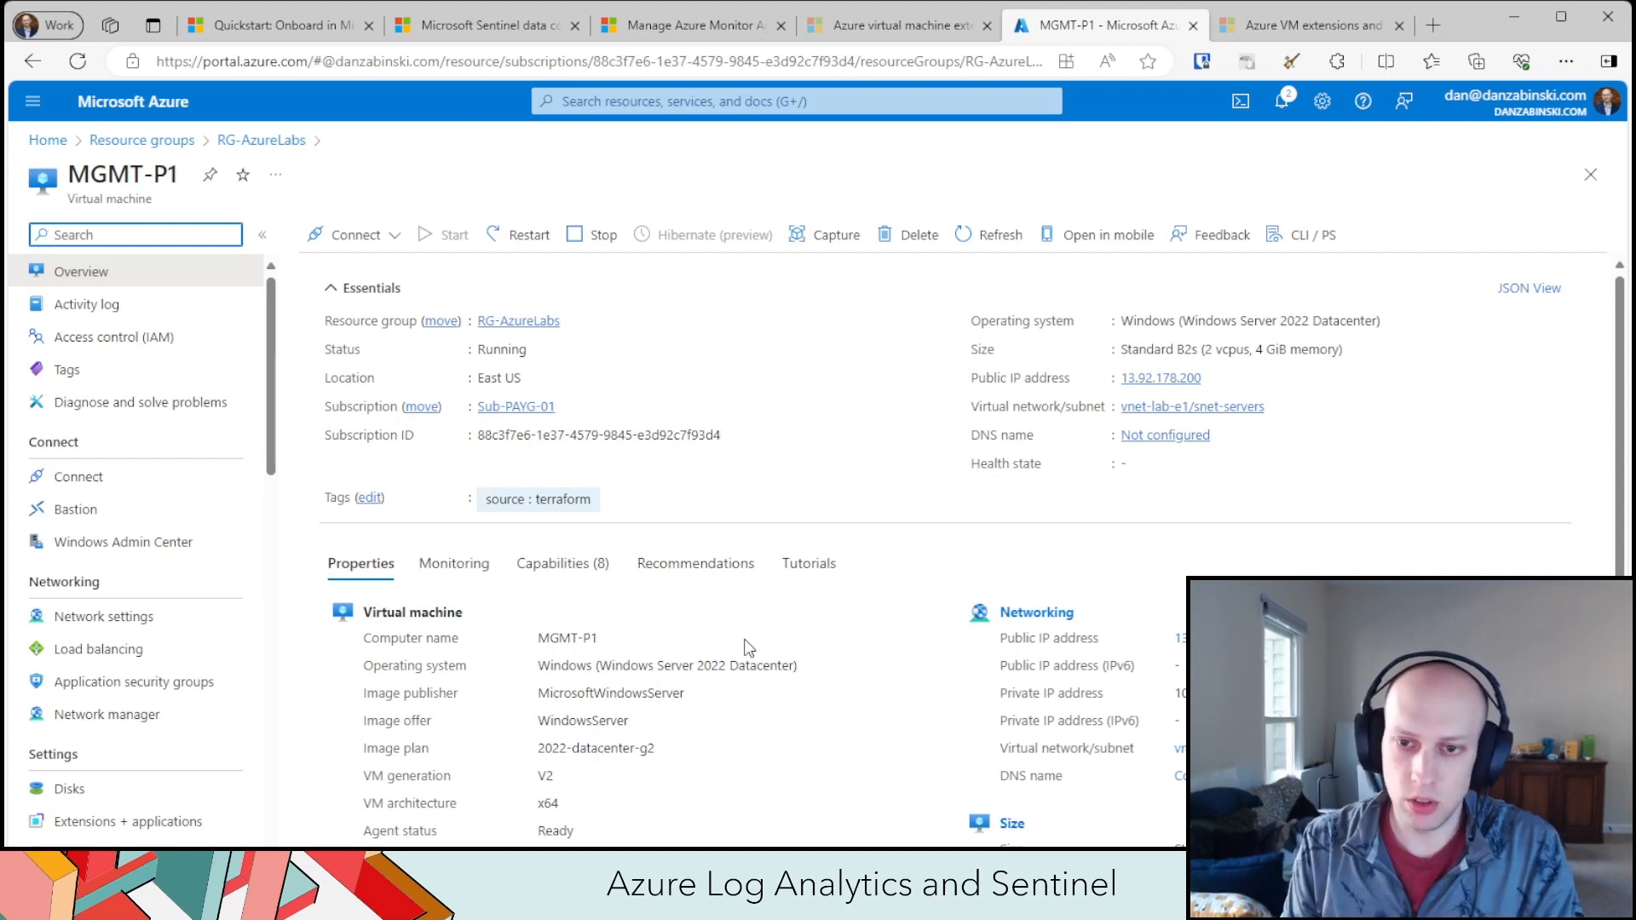
{"action": "scroll", "coordinate": [81, 692], "scroll_direction": "down", "scroll_amount": 2}
{"action": "scroll", "coordinate": [82, 692], "scroll_direction": "down", "scroll_amount": 2}
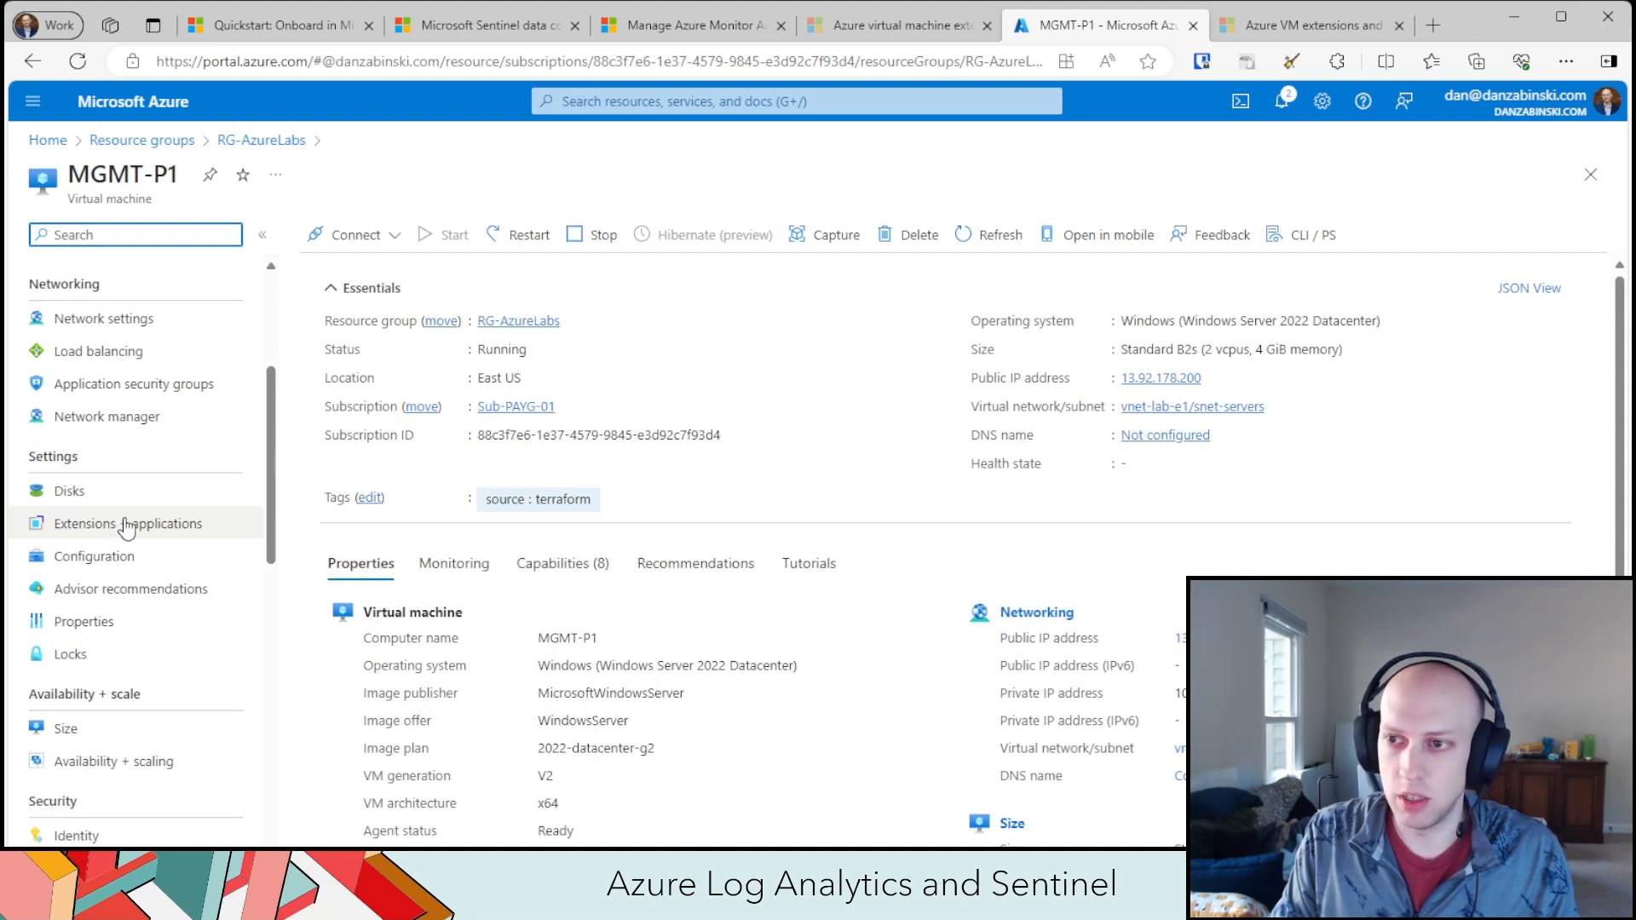
{"action": "left_click", "coordinate": [126, 525]}
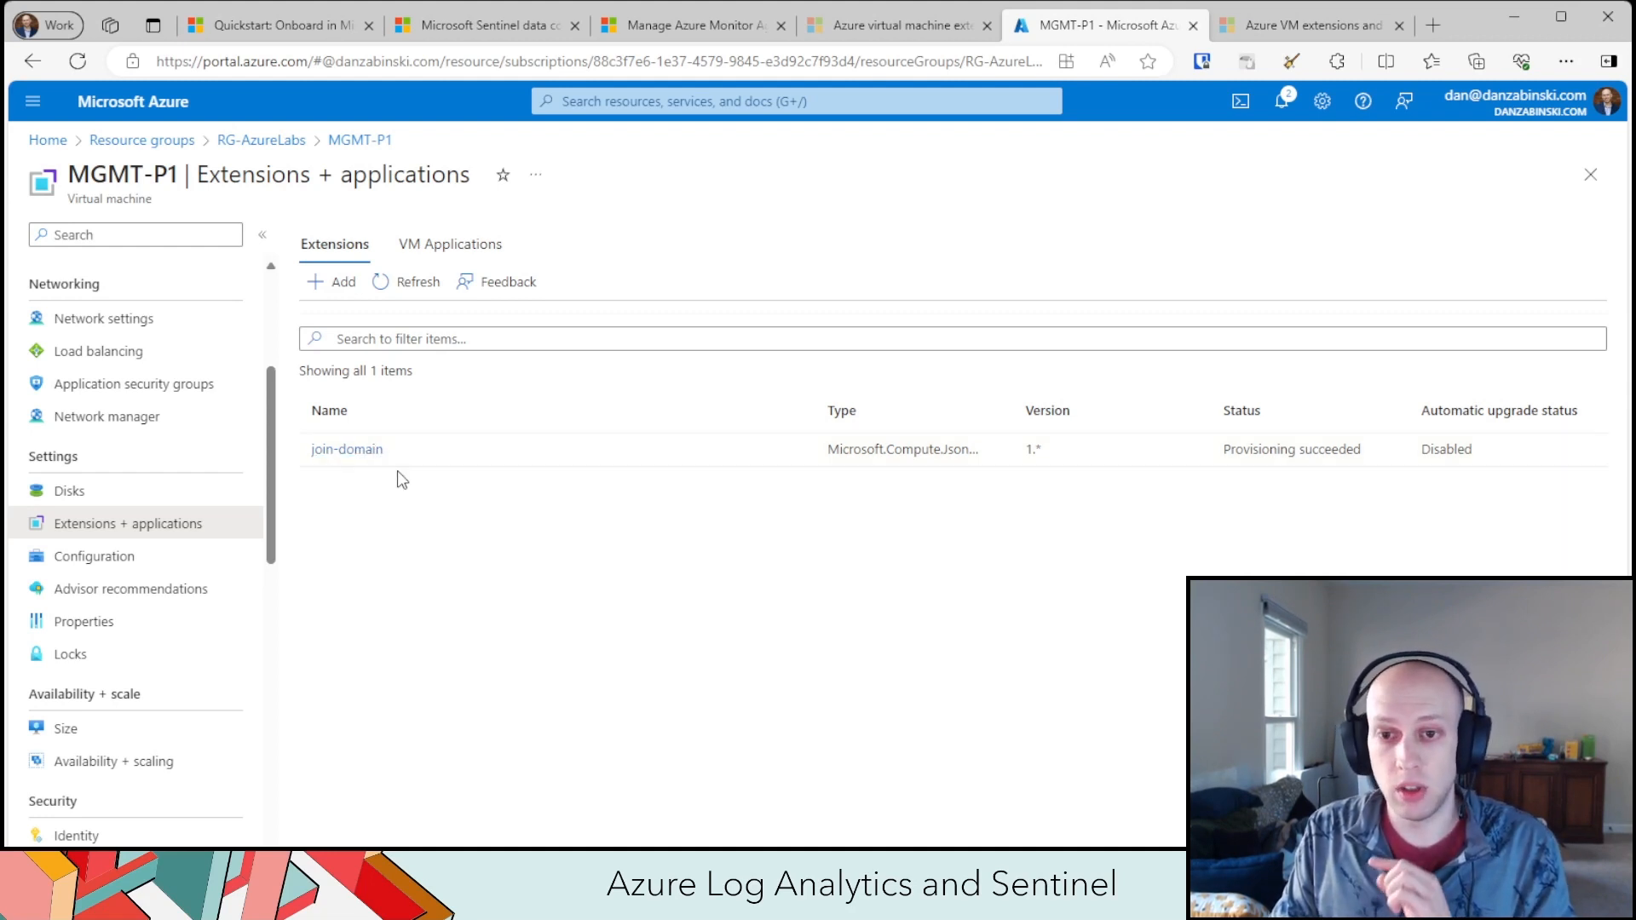
- Browse the gallery of extensions installable on MGMT-P1 and return to its extensions list without adding one
{"action": "left_click", "coordinate": [341, 285]}
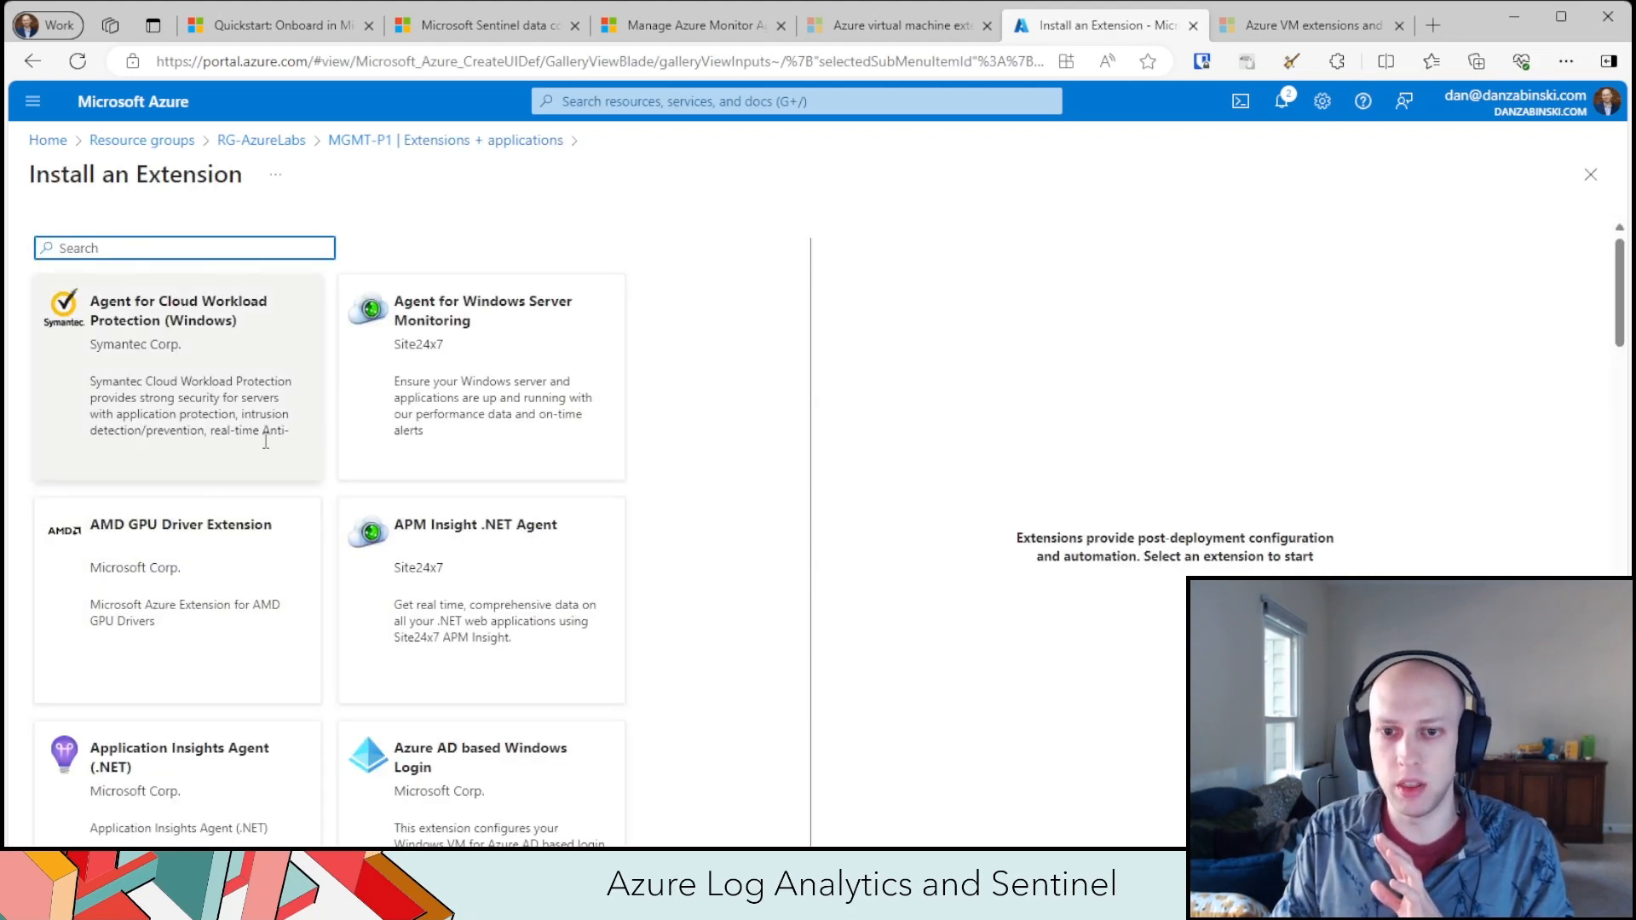
{"action": "scroll", "coordinate": [392, 664], "scroll_direction": "down", "scroll_amount": 20}
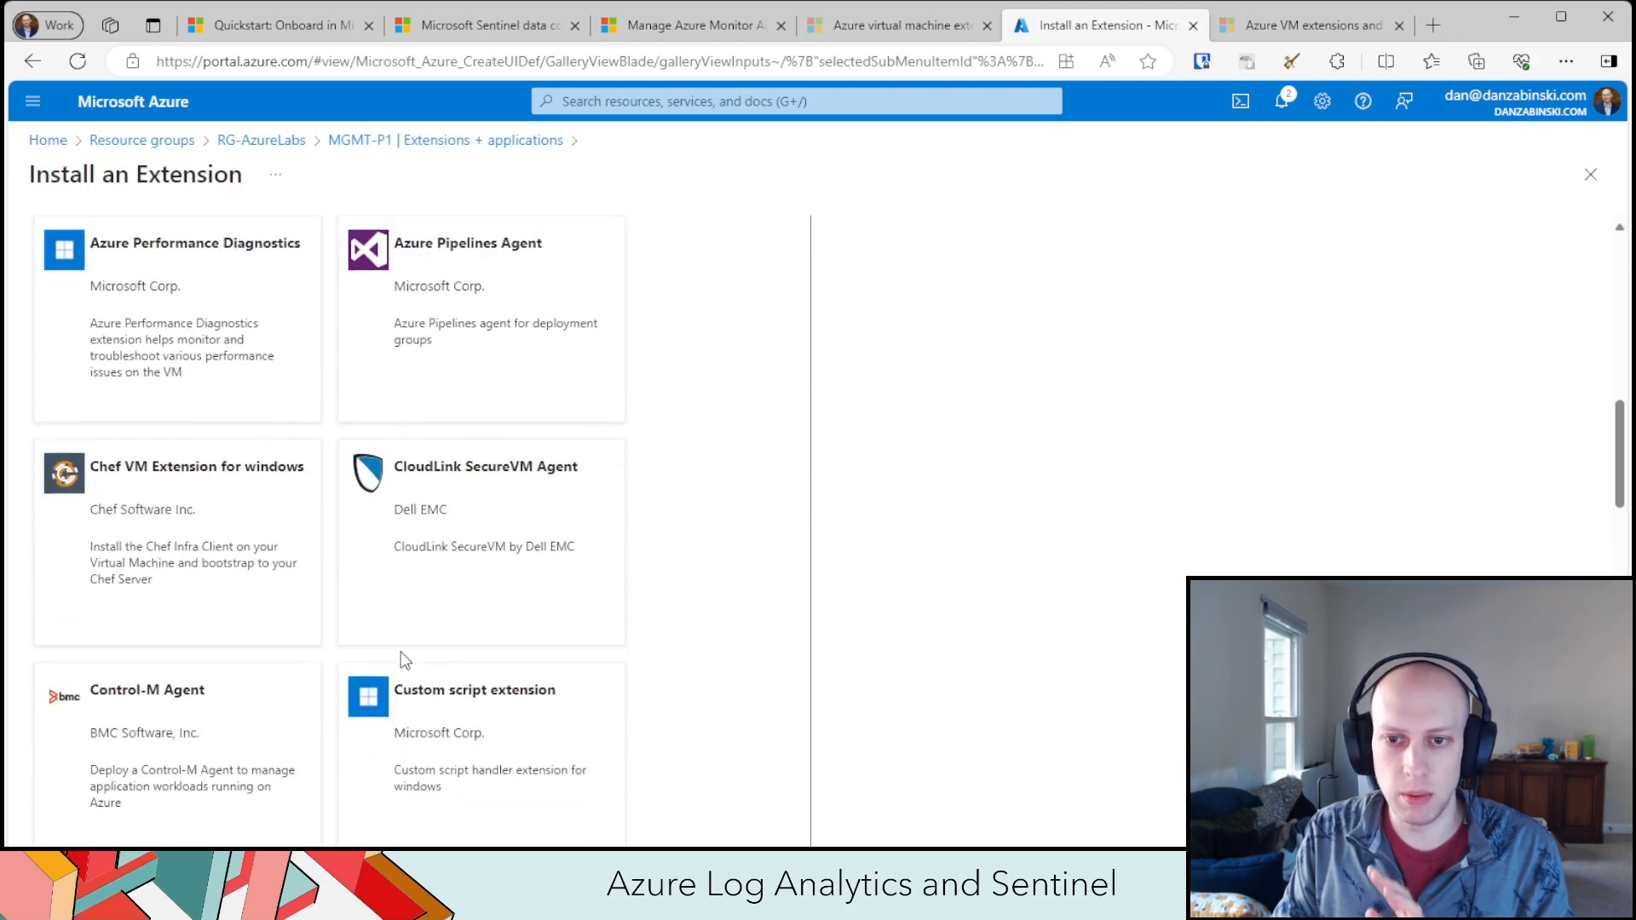
{"action": "scroll", "coordinate": [395, 639], "scroll_direction": "down", "scroll_amount": 5}
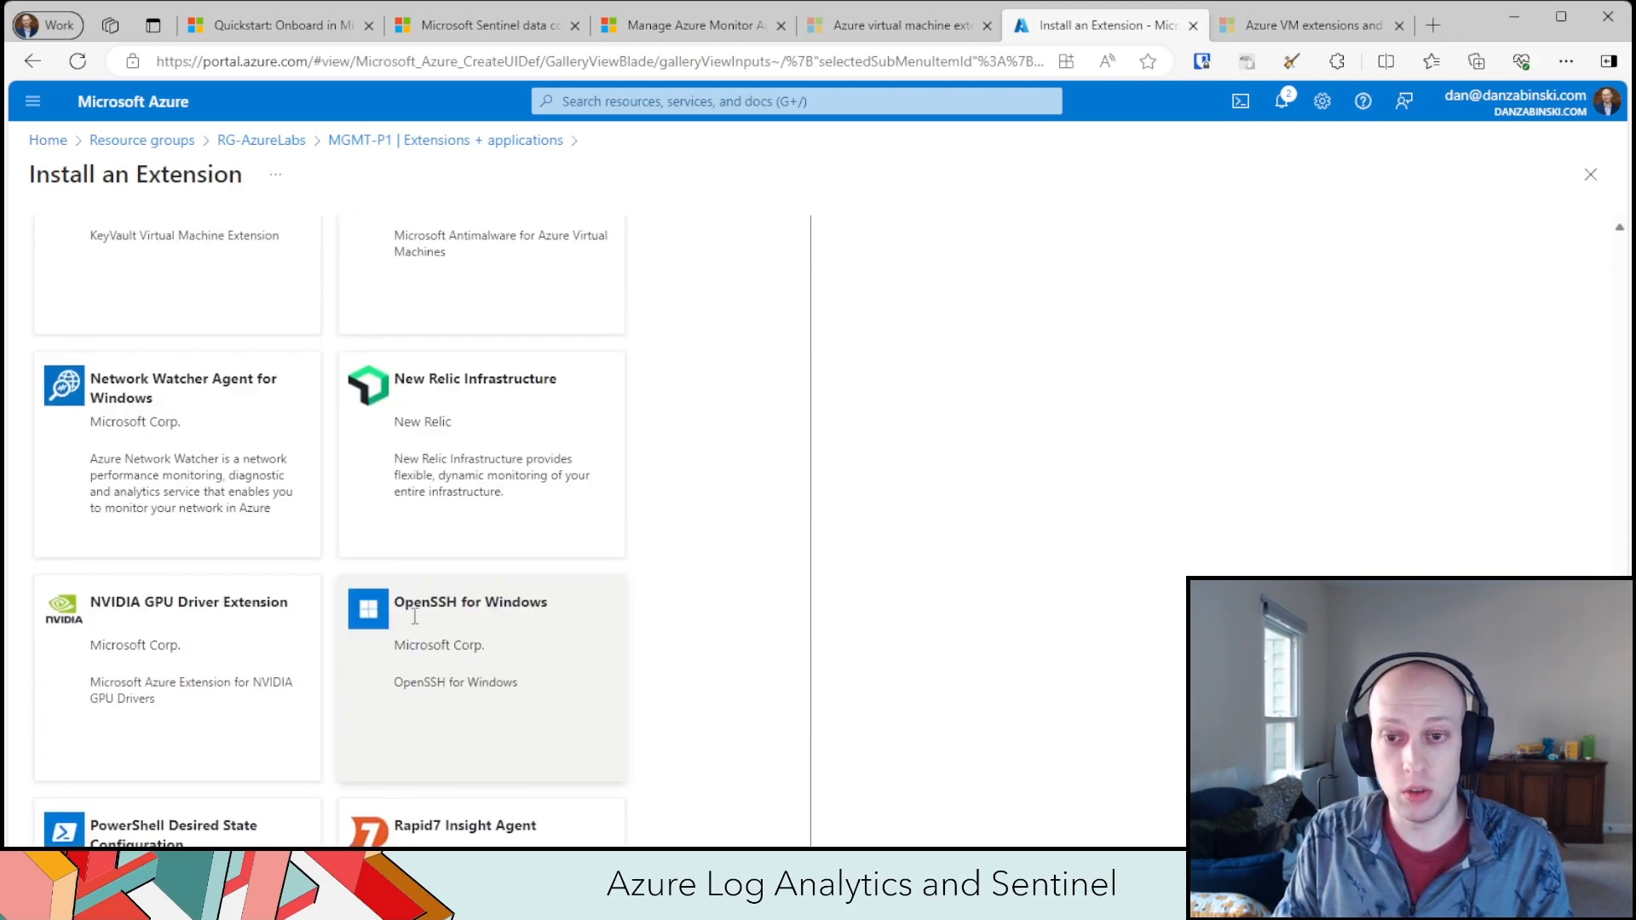
{"action": "scroll", "coordinate": [428, 637], "scroll_direction": "down", "scroll_amount": 5}
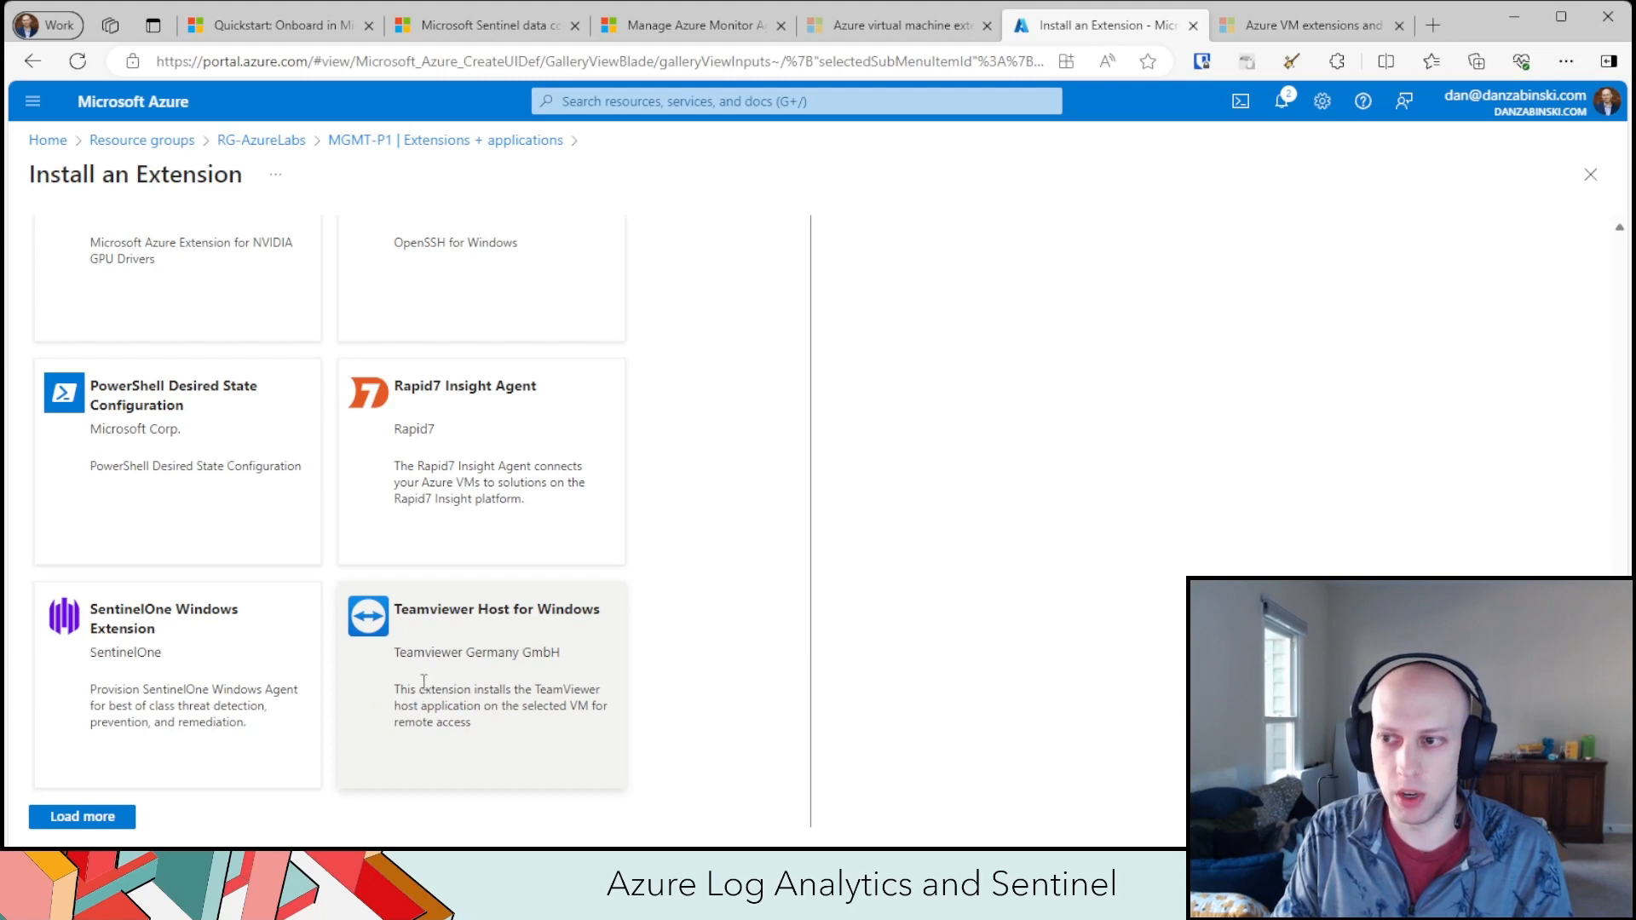
{"action": "scroll", "coordinate": [423, 678], "scroll_direction": "up", "scroll_amount": 20}
{"action": "scroll", "coordinate": [423, 679], "scroll_direction": "up", "scroll_amount": 6}
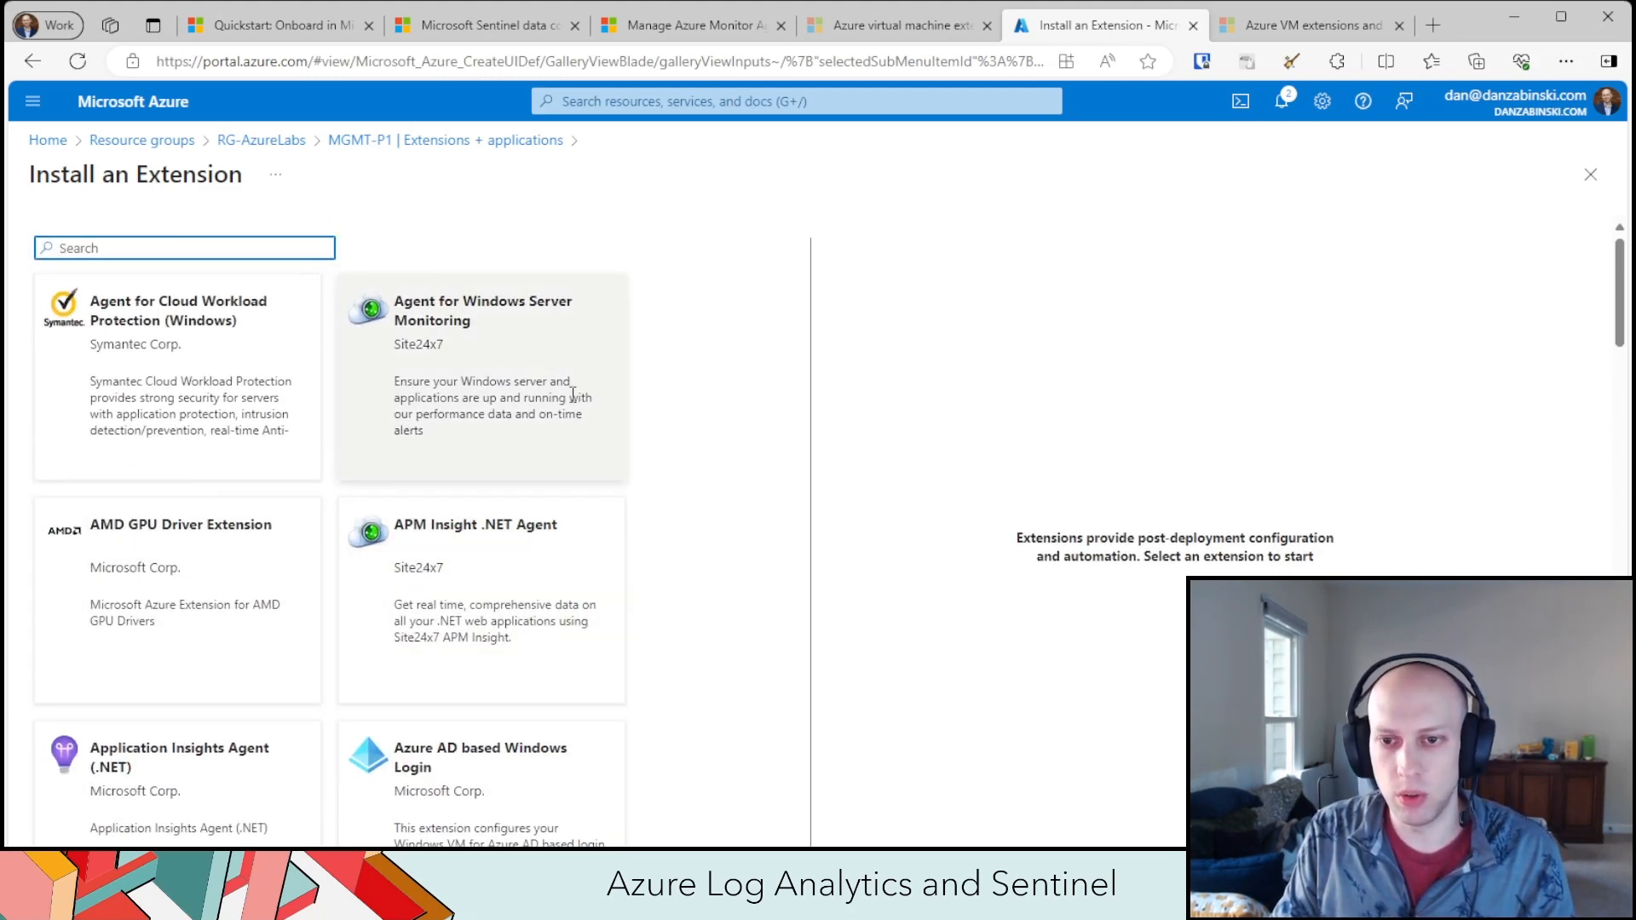
{"action": "left_click", "coordinate": [465, 142]}
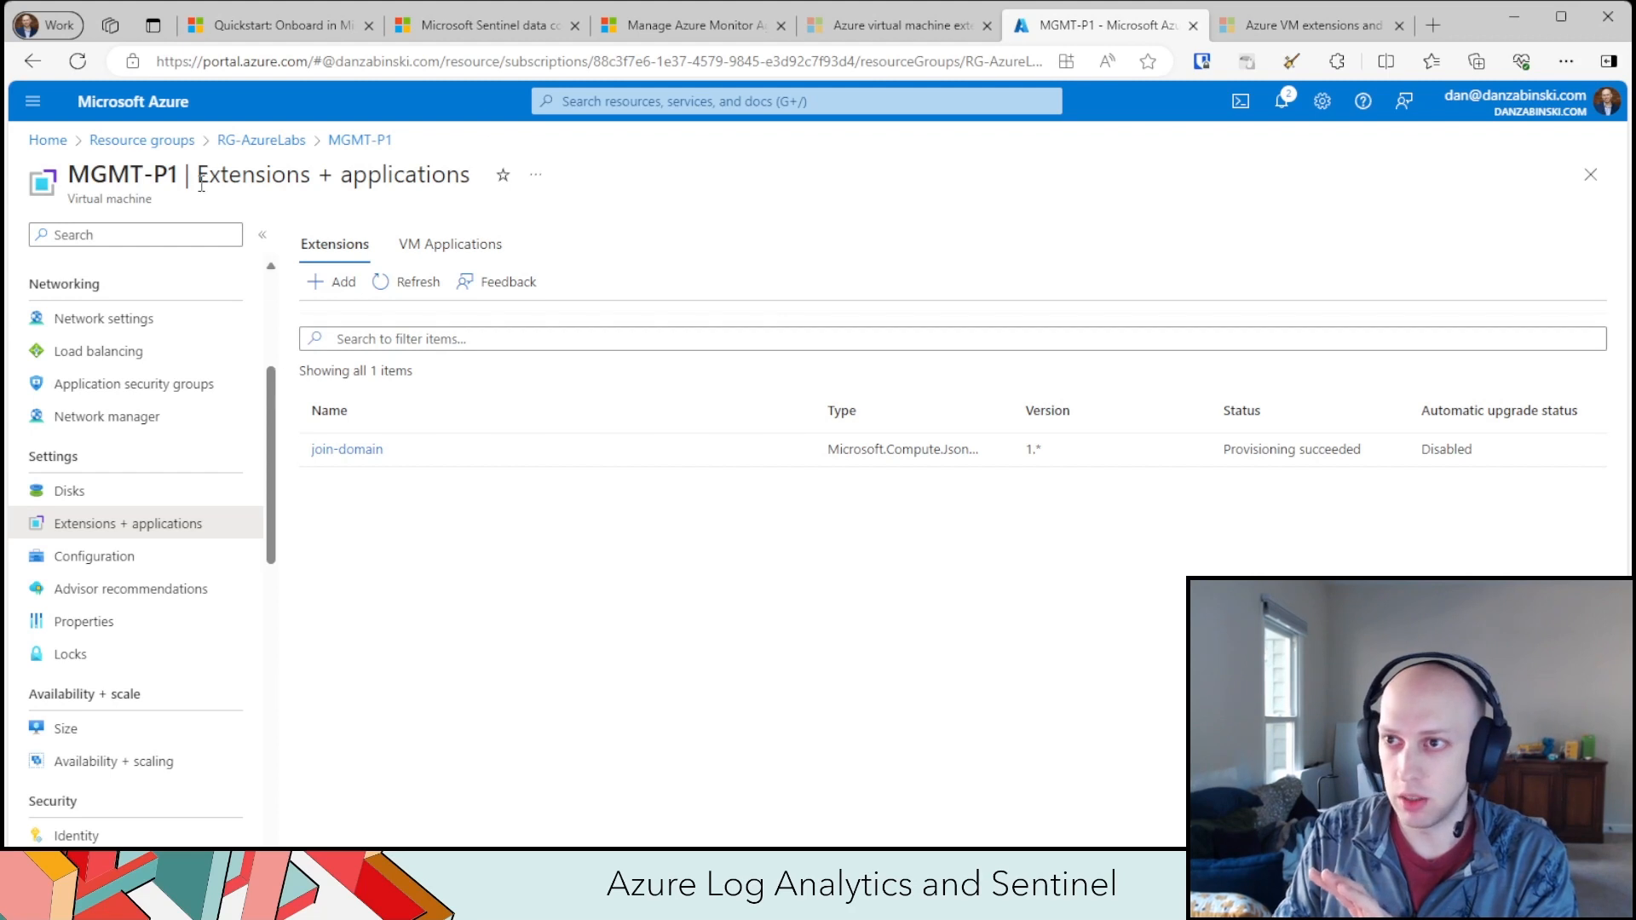
- Look at the Diagnostic settings and Insights monitoring pages of MGMT-P1
{"action": "left_click_drag", "start_coordinate": [187, 175], "coordinate": [56, 183]}
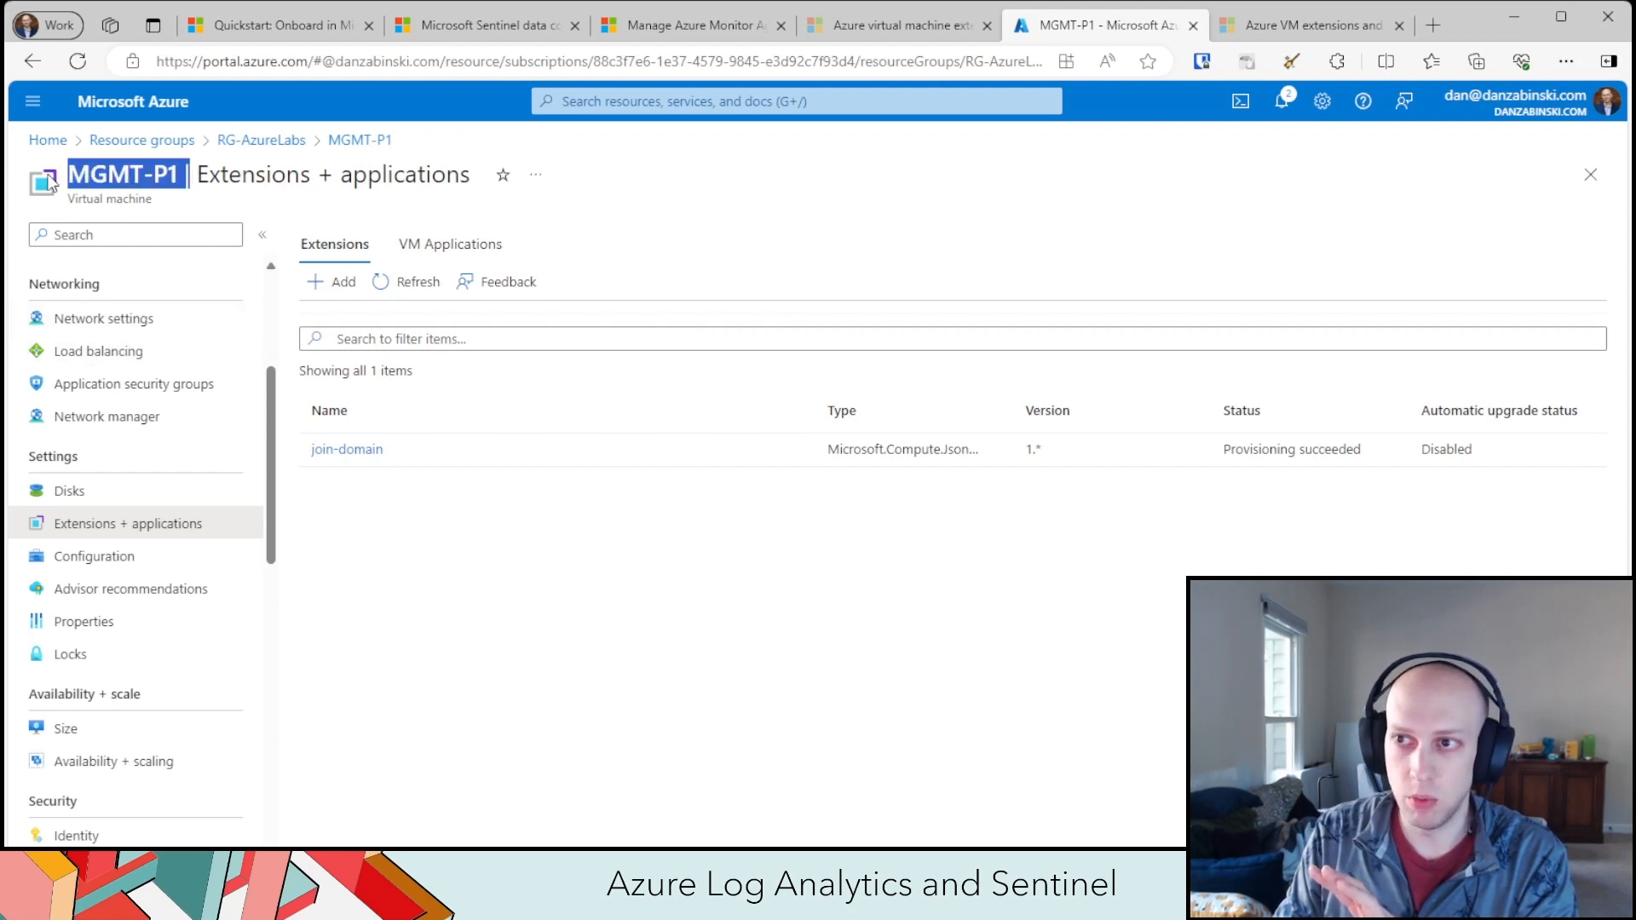
{"action": "scroll", "coordinate": [139, 712], "scroll_direction": "down", "scroll_amount": 7}
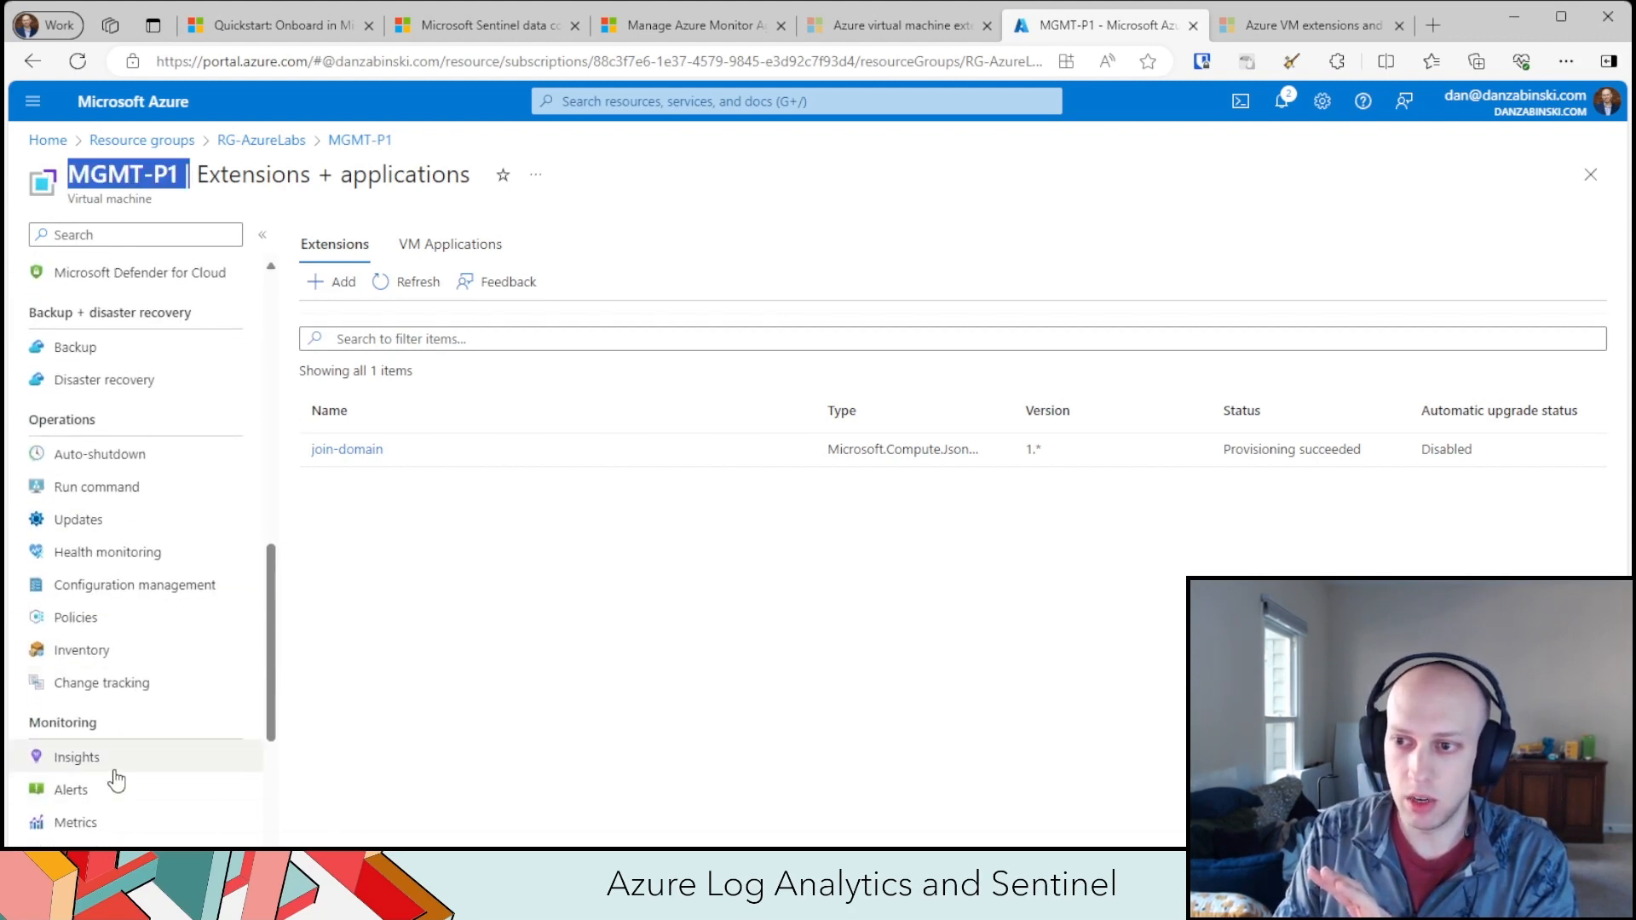
{"action": "left_click", "coordinate": [114, 847]}
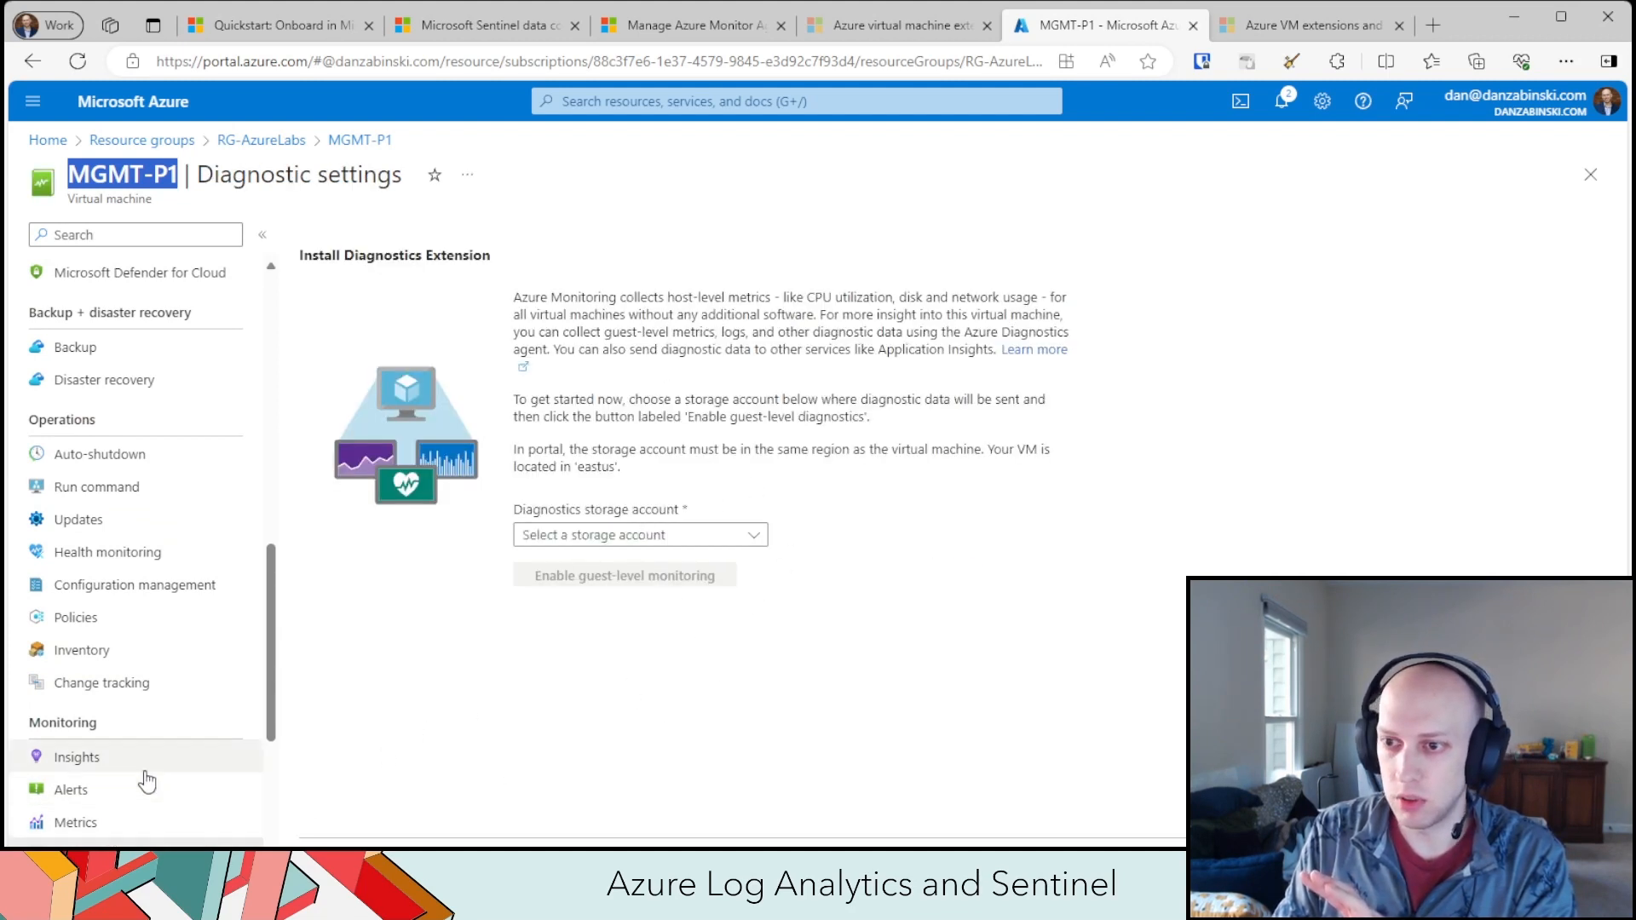
{"action": "left_click", "coordinate": [175, 760]}
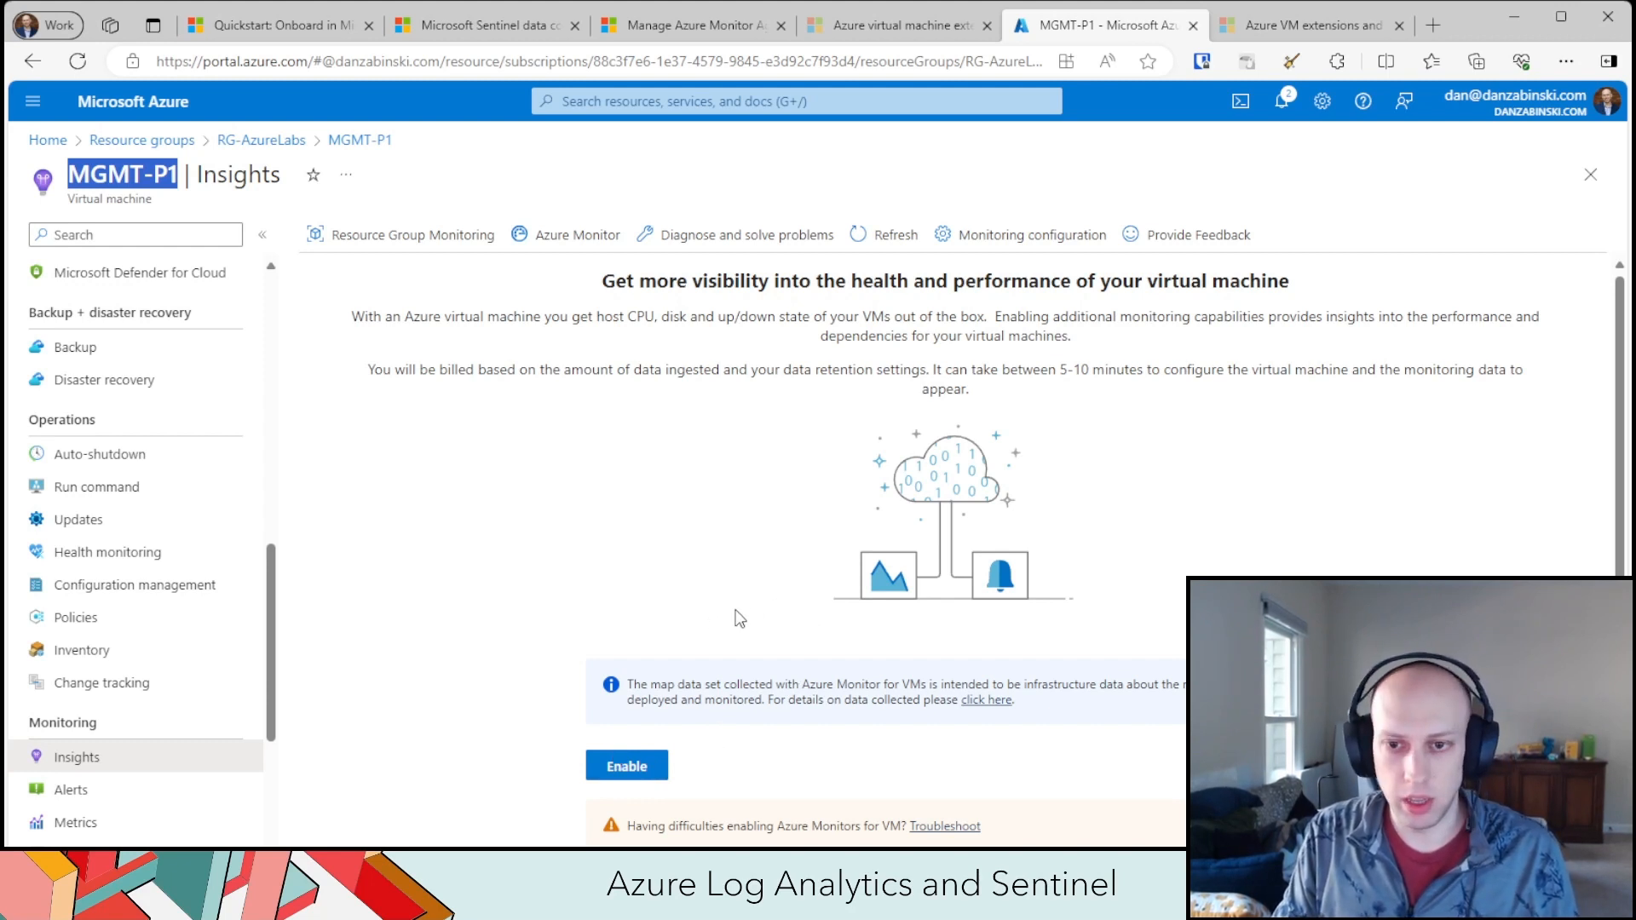
- Search the portal for Defender for Cloud and open the service's resource inventory
{"action": "left_click", "coordinate": [806, 100]}
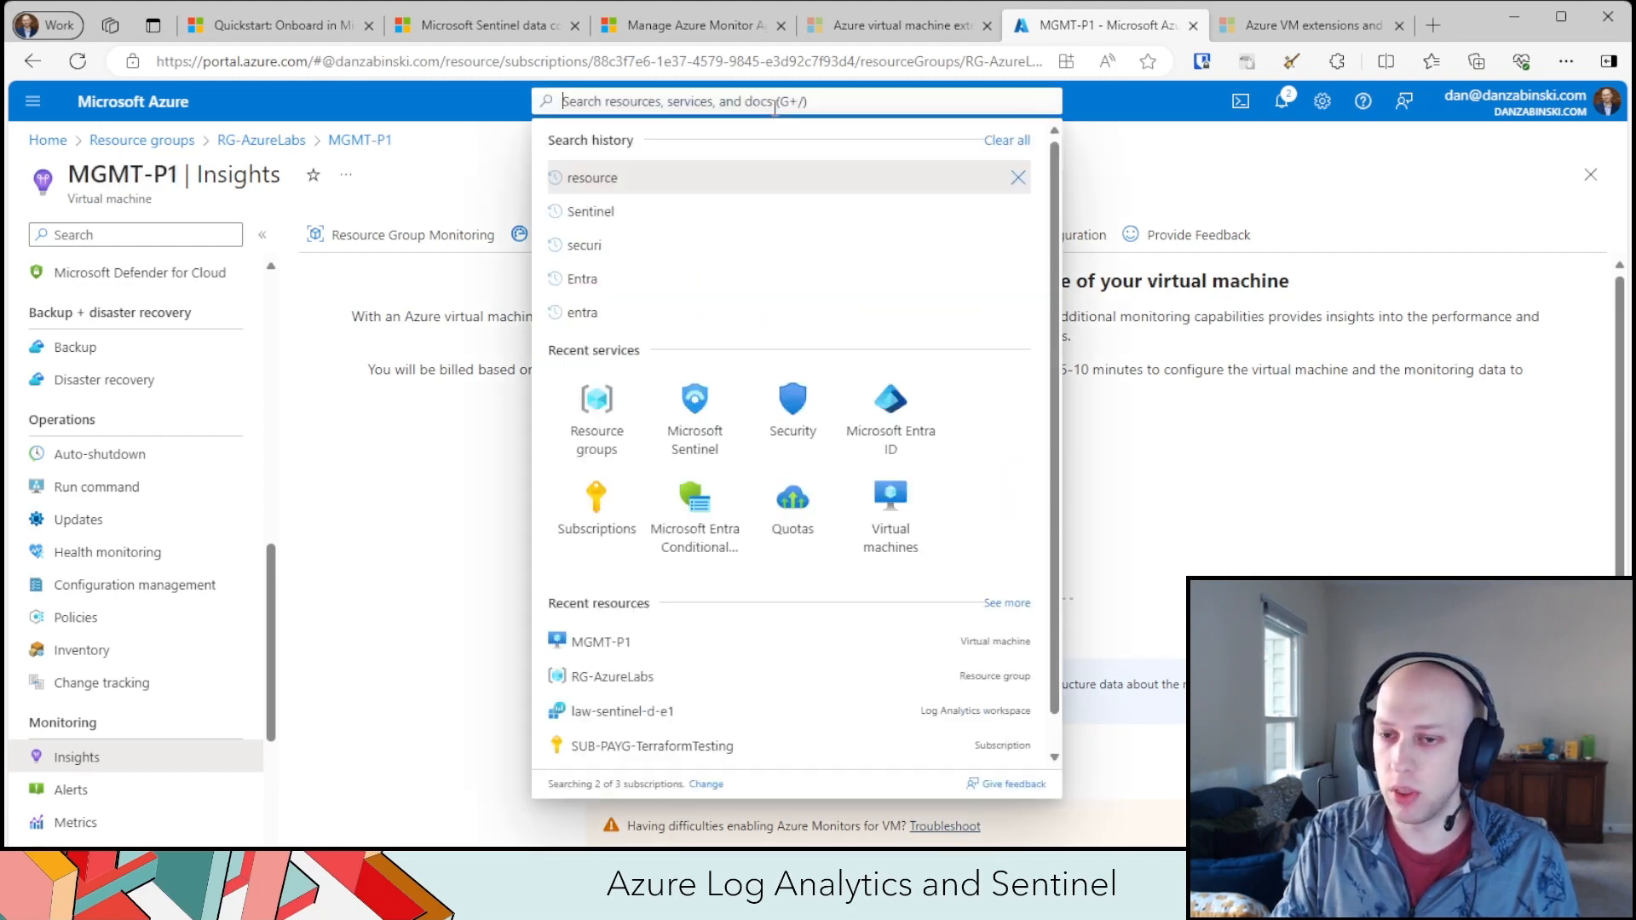
{"action": "type", "text": "Def"}
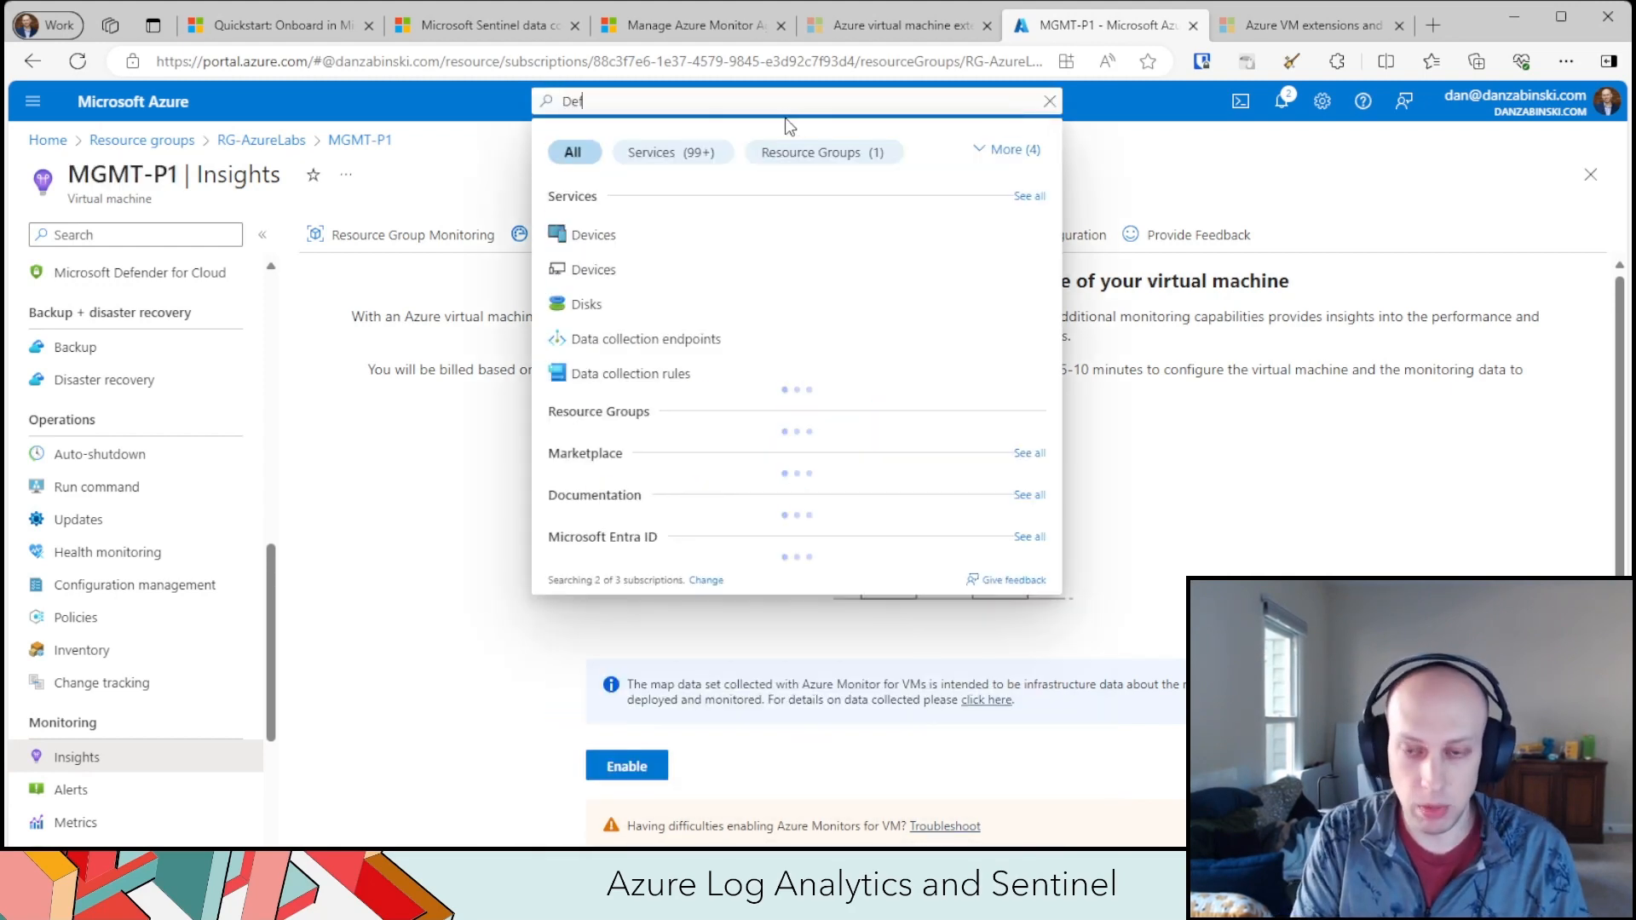
{"action": "type", "text": "ender for Cloud"}
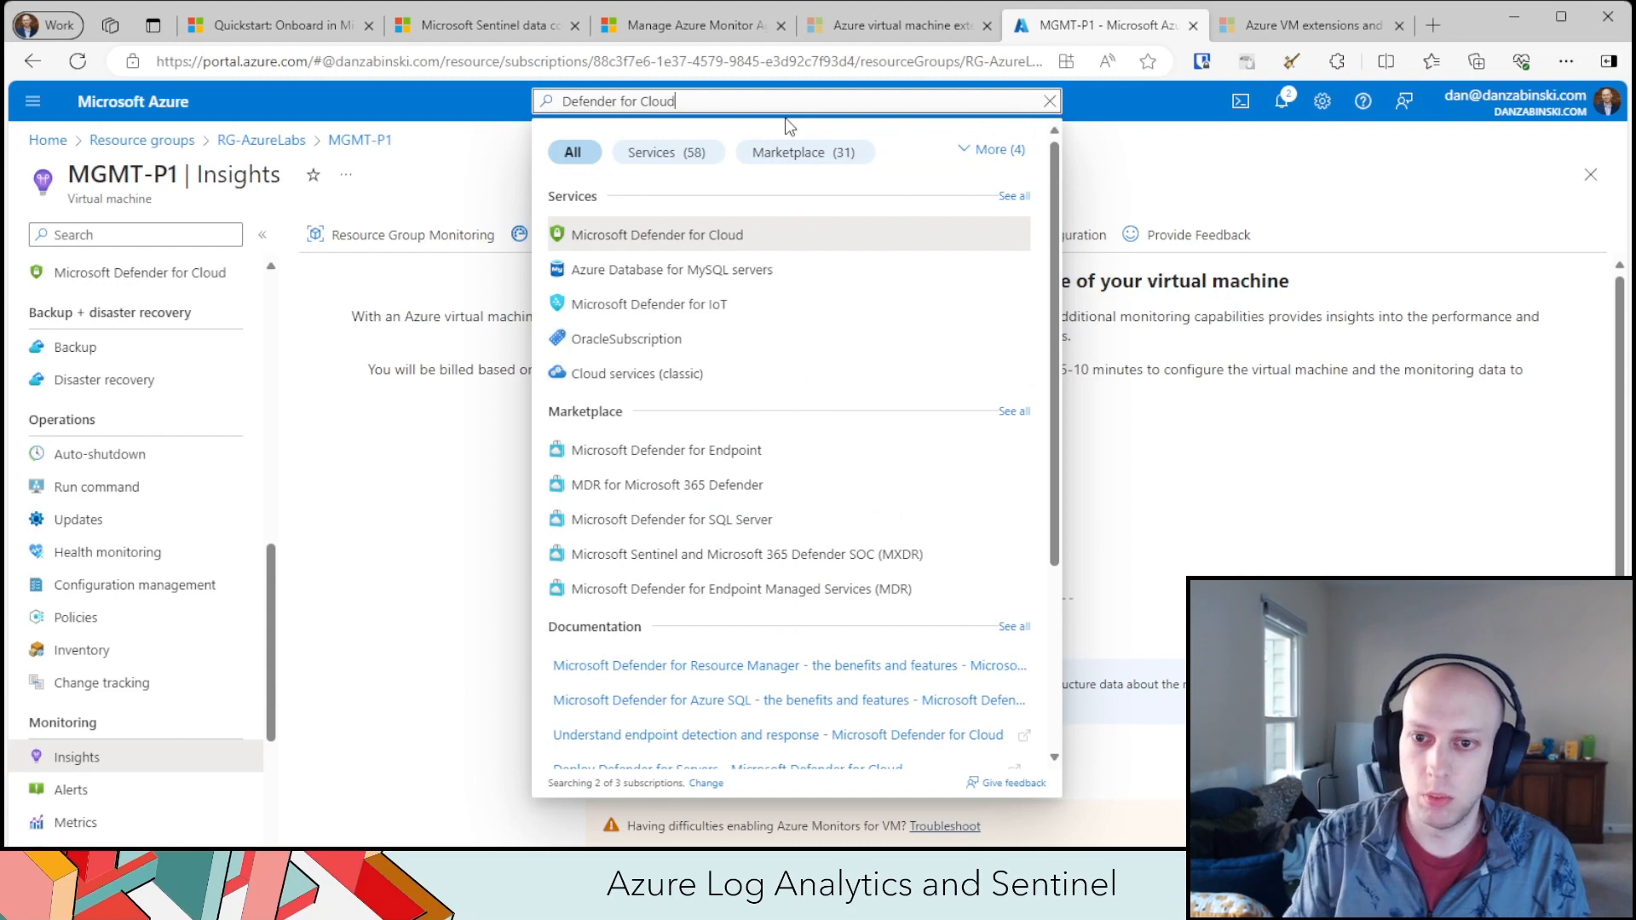
{"action": "left_click", "coordinate": [714, 235]}
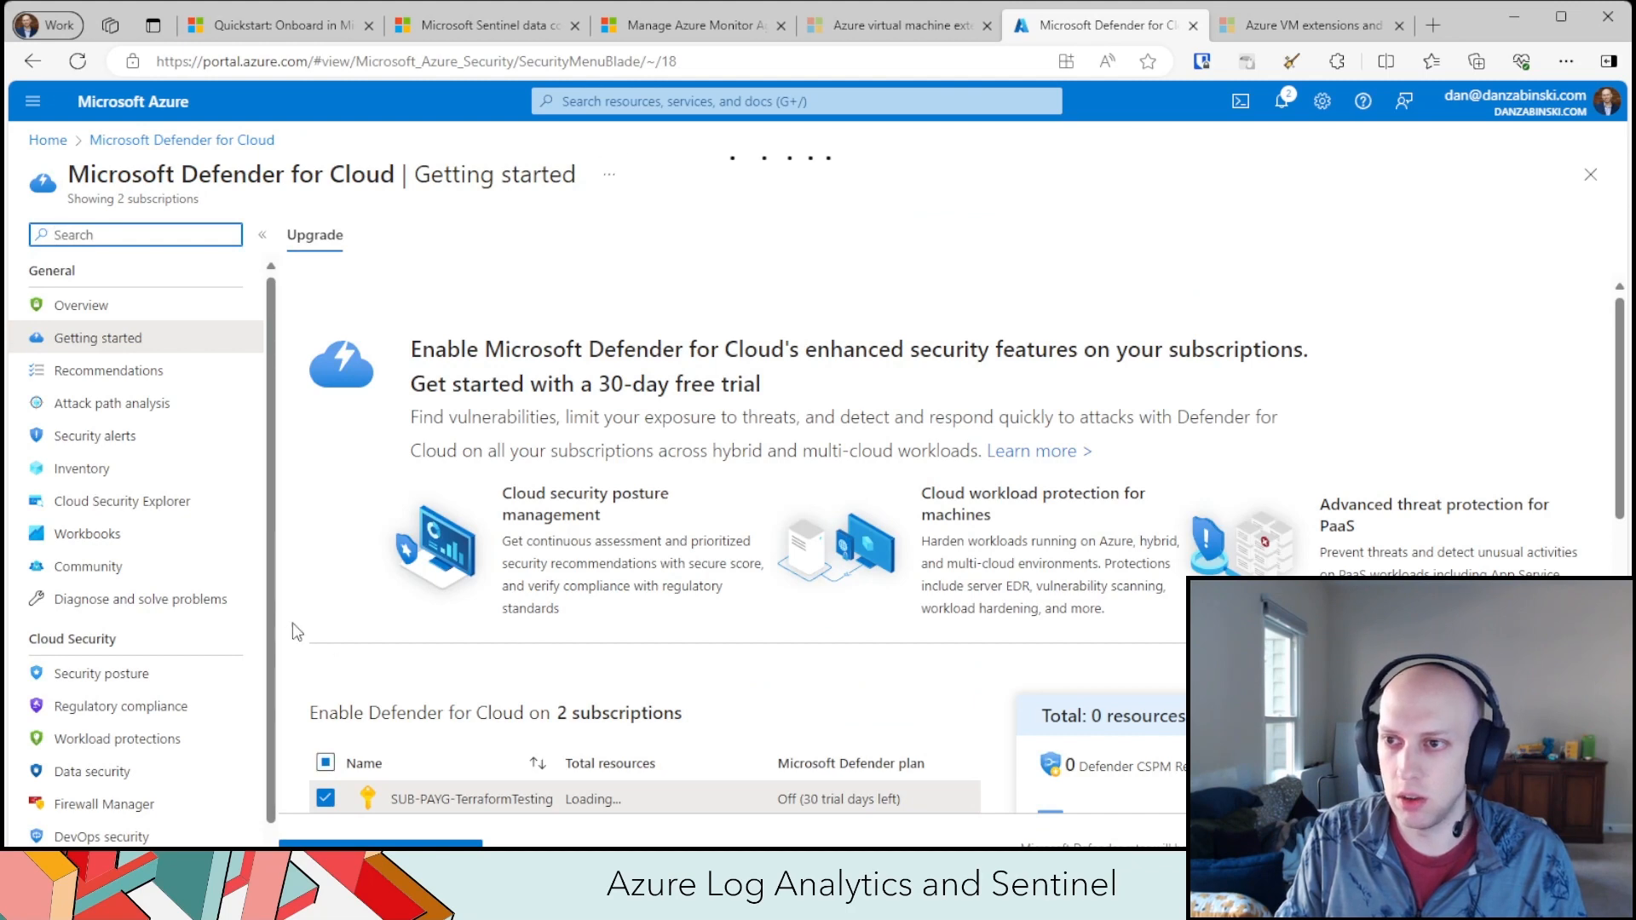
{"action": "left_click", "coordinate": [83, 477]}
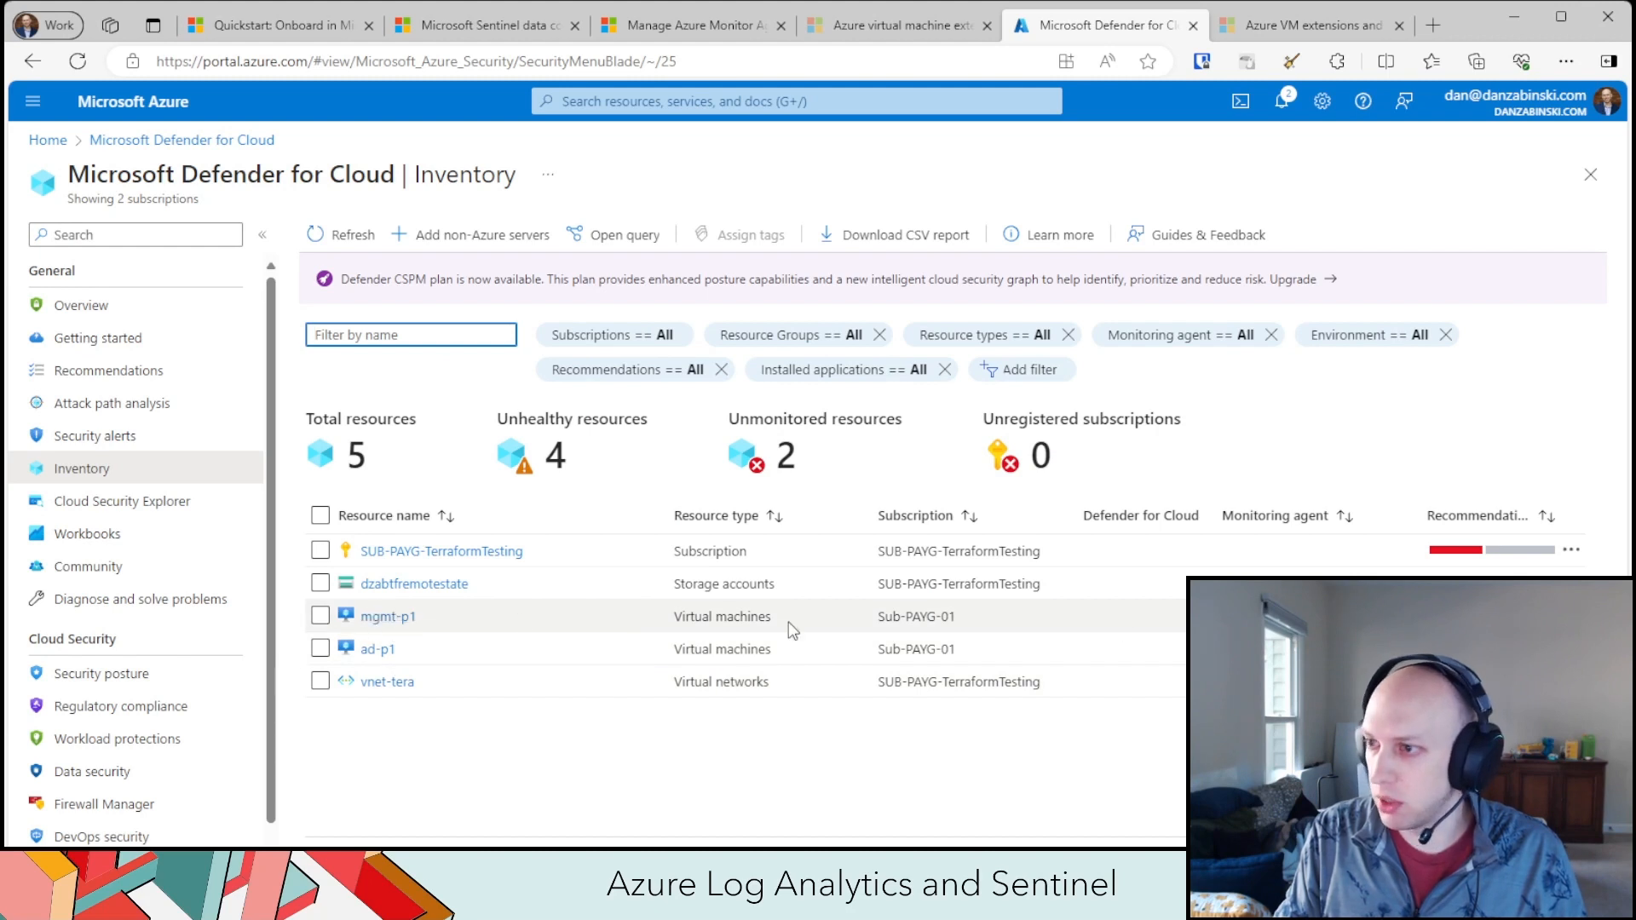
- Open mgmt-p1's resource health and start the fix for the recommendation "Log Analytics agent should be installed on virtual machines"
{"action": "left_click", "coordinate": [392, 622]}
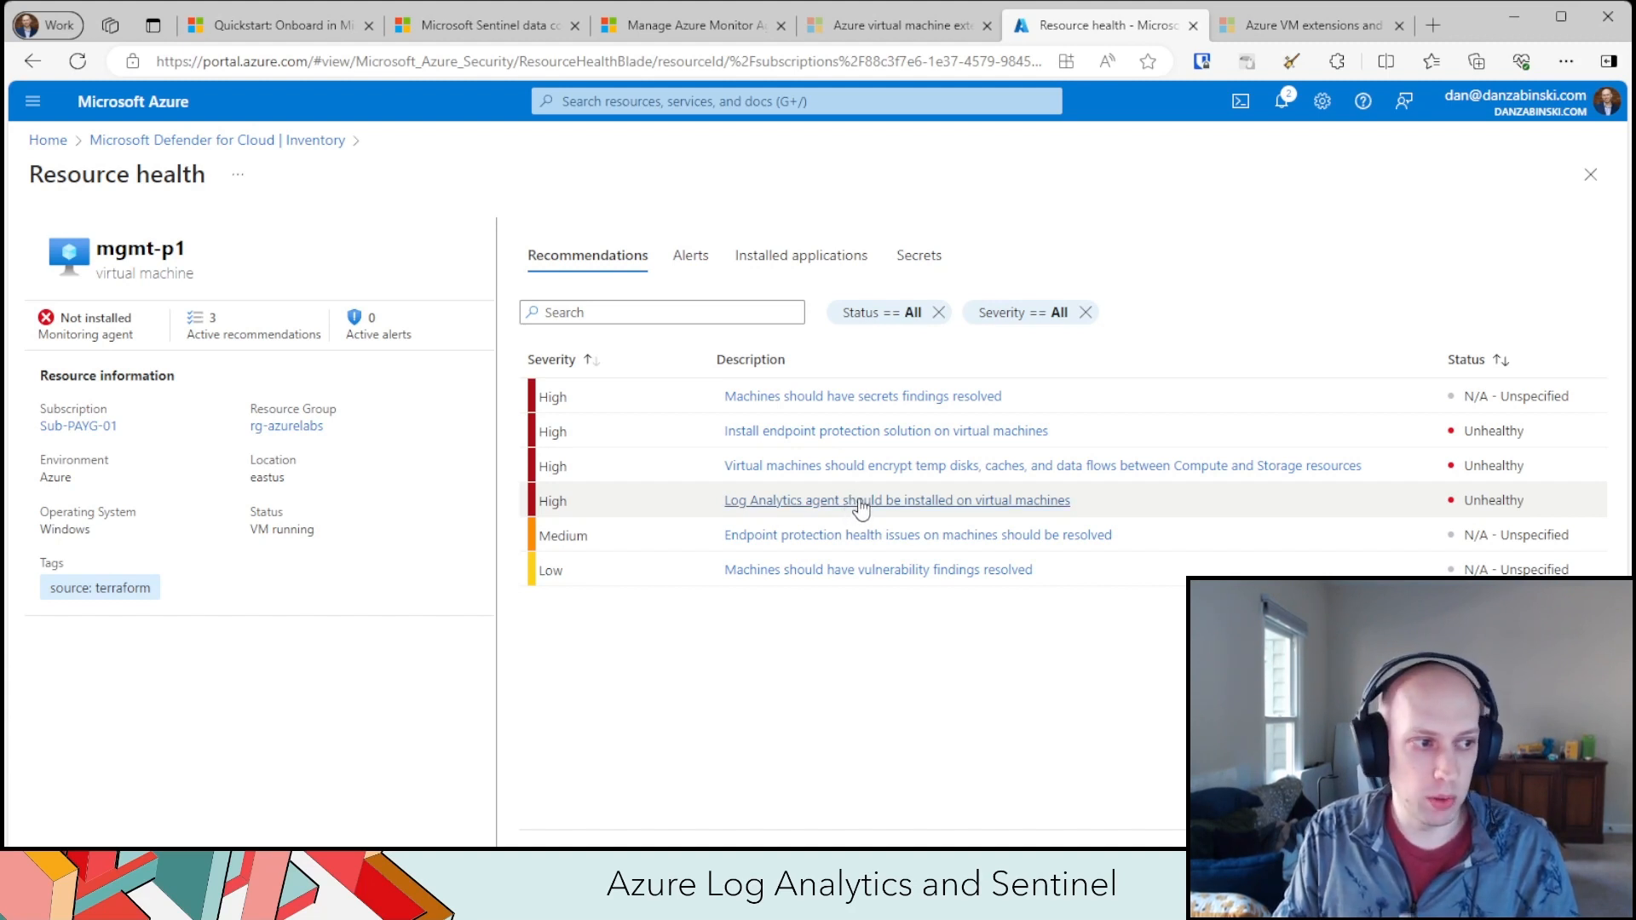
{"action": "left_click", "coordinate": [859, 505]}
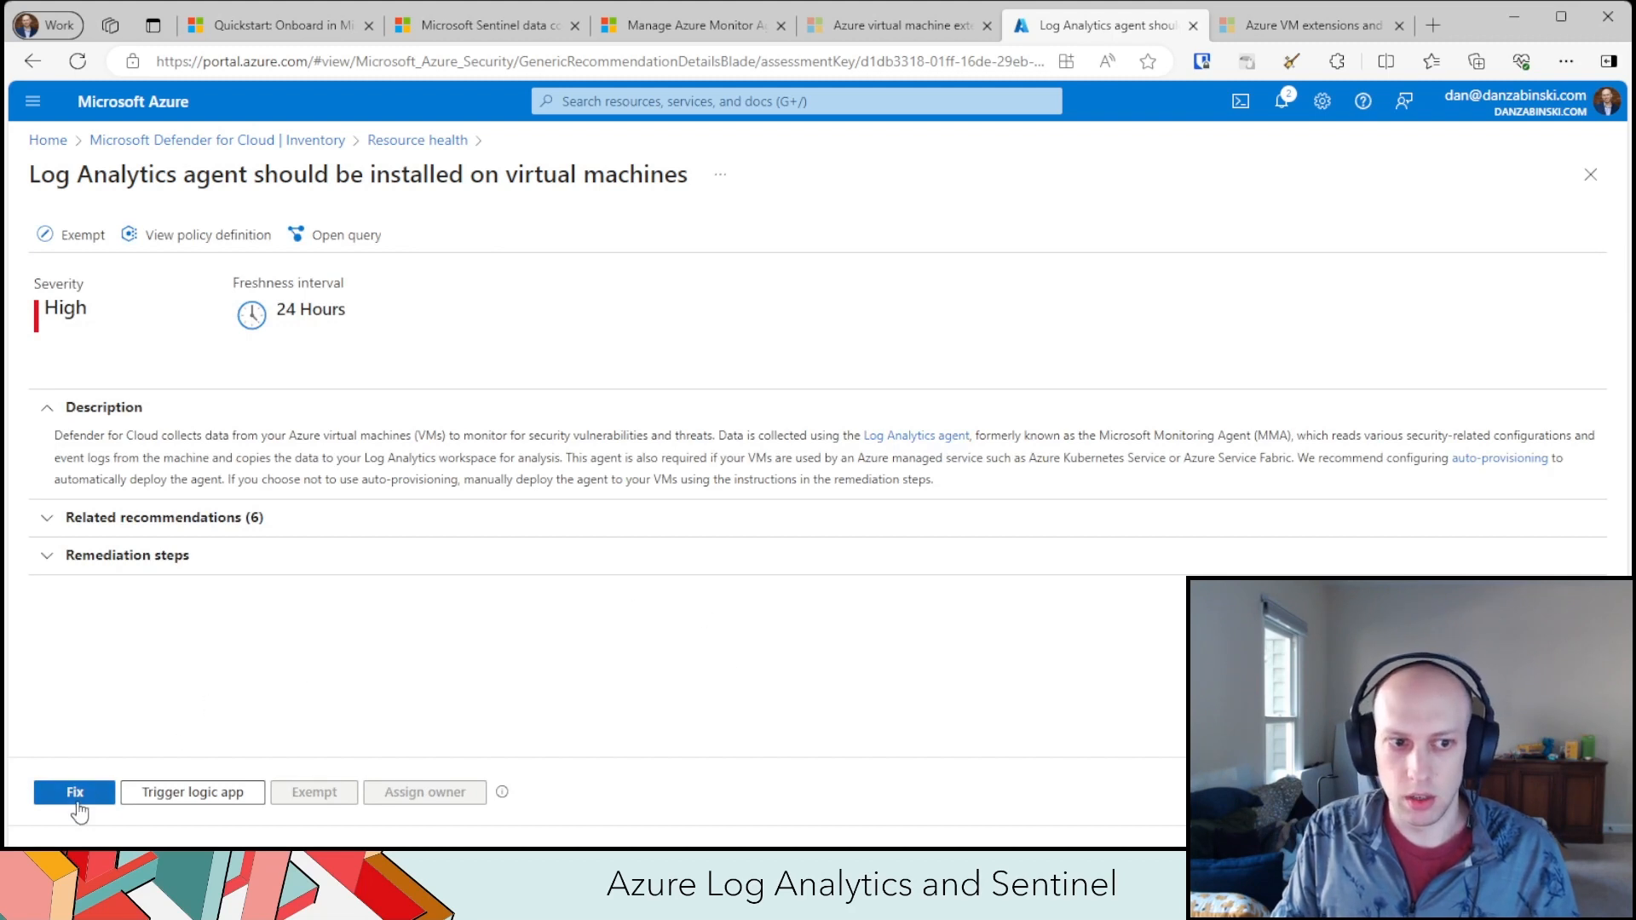
{"action": "left_click", "coordinate": [75, 799]}
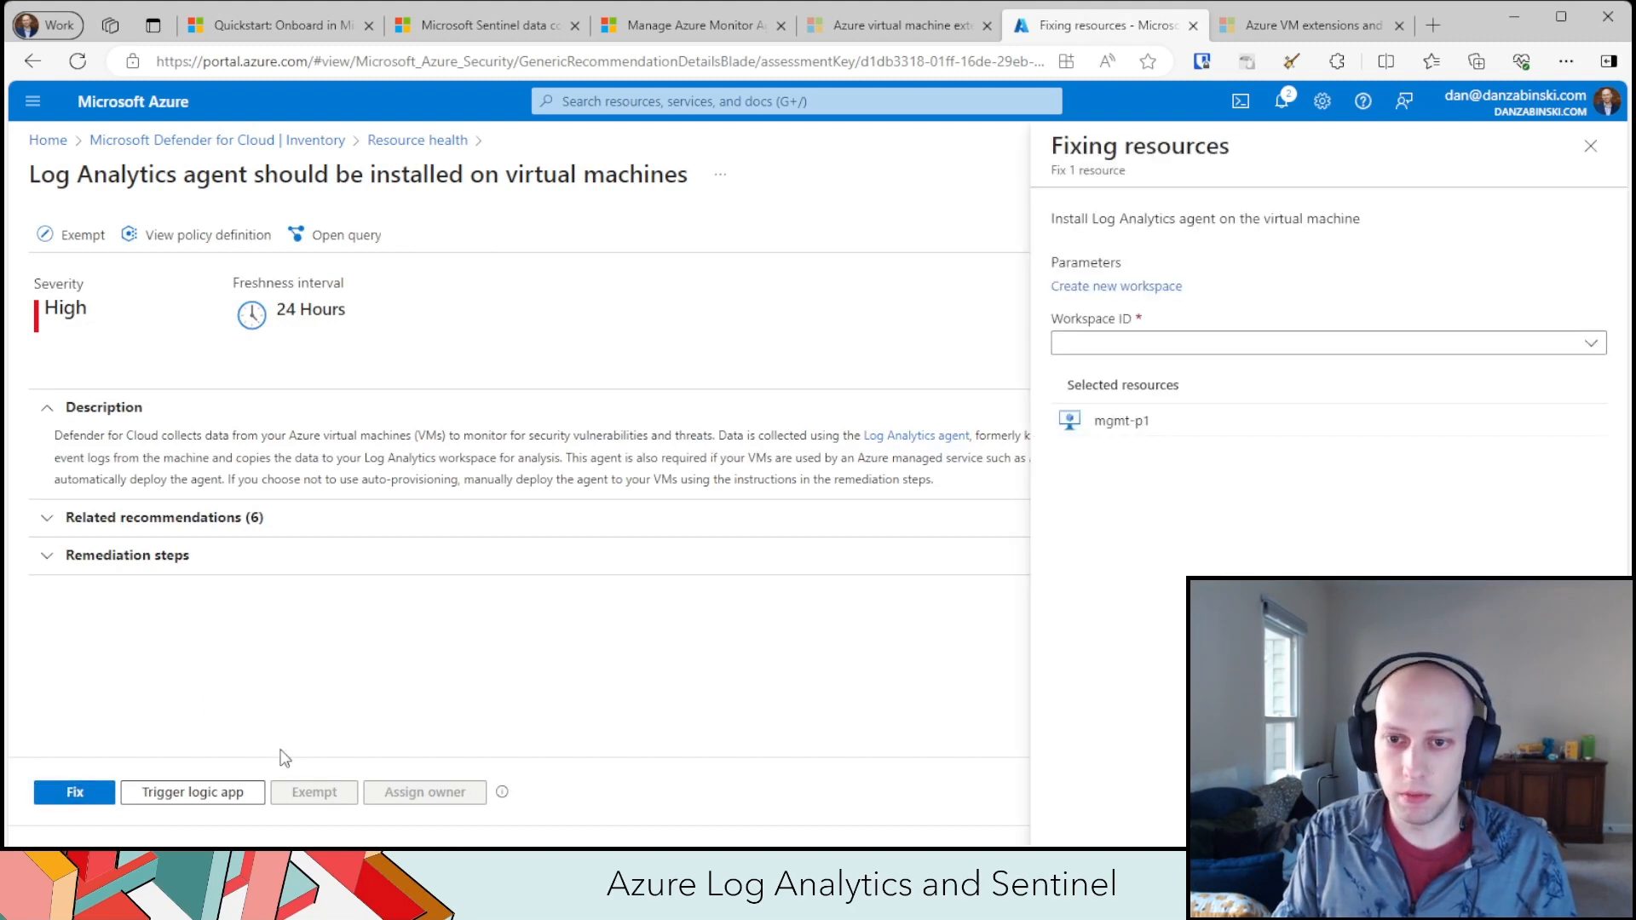
- Choose law-sentinel-d-e1 as the agent's workspace, apply the fix to mgmt-p1, and check the remediation in the notifications
{"action": "left_click", "coordinate": [1331, 349]}
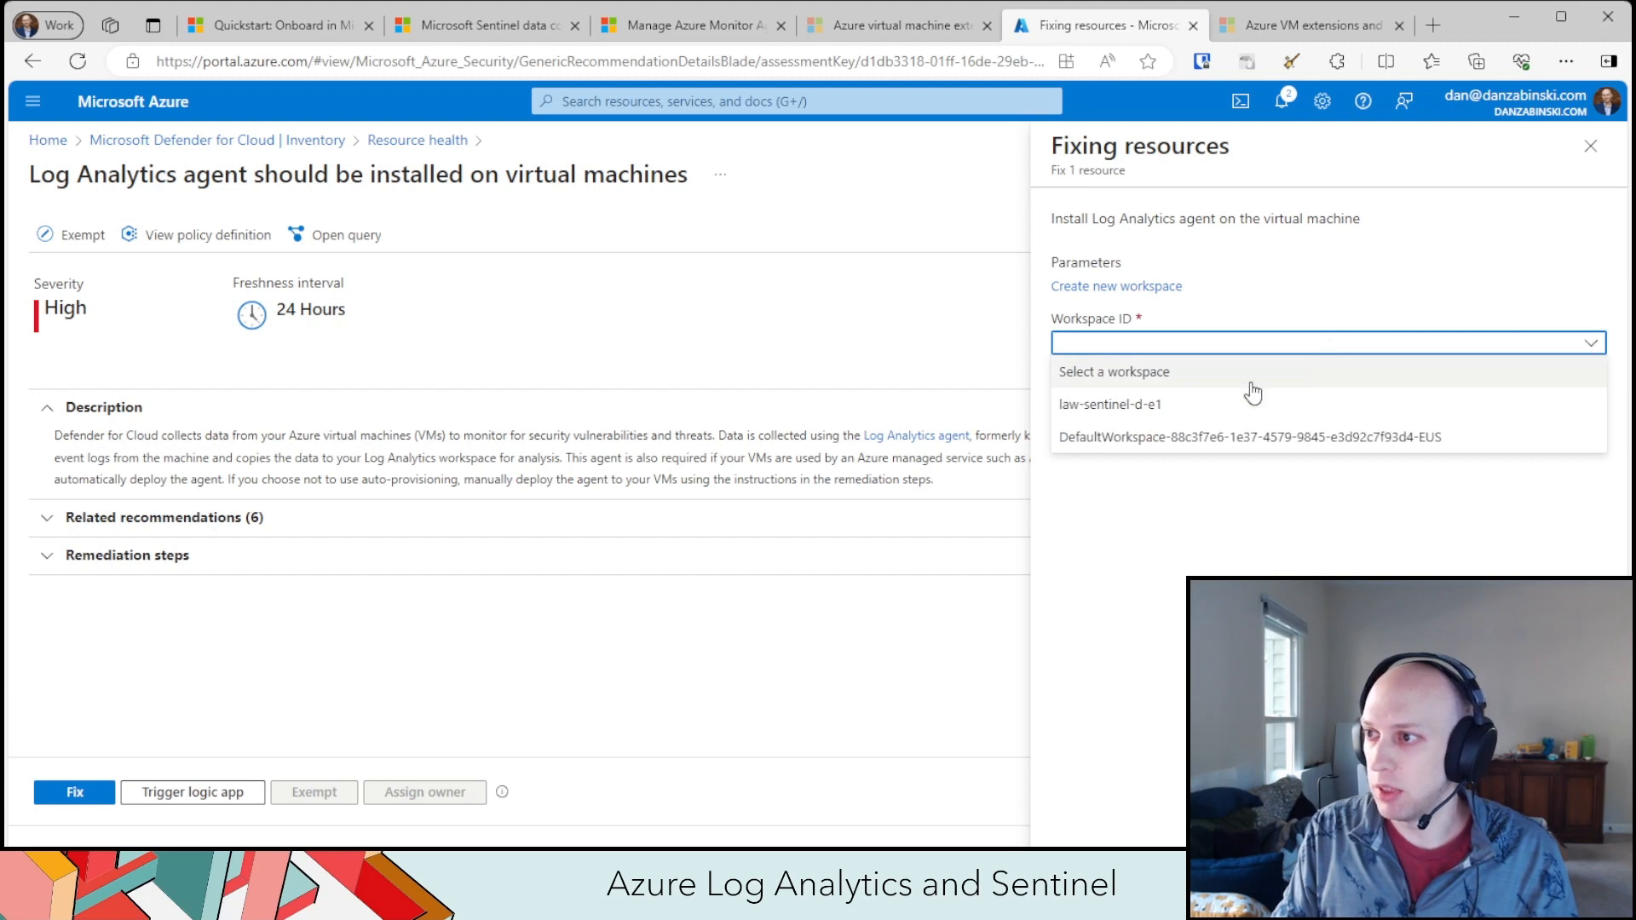
{"action": "left_click", "coordinate": [1197, 408]}
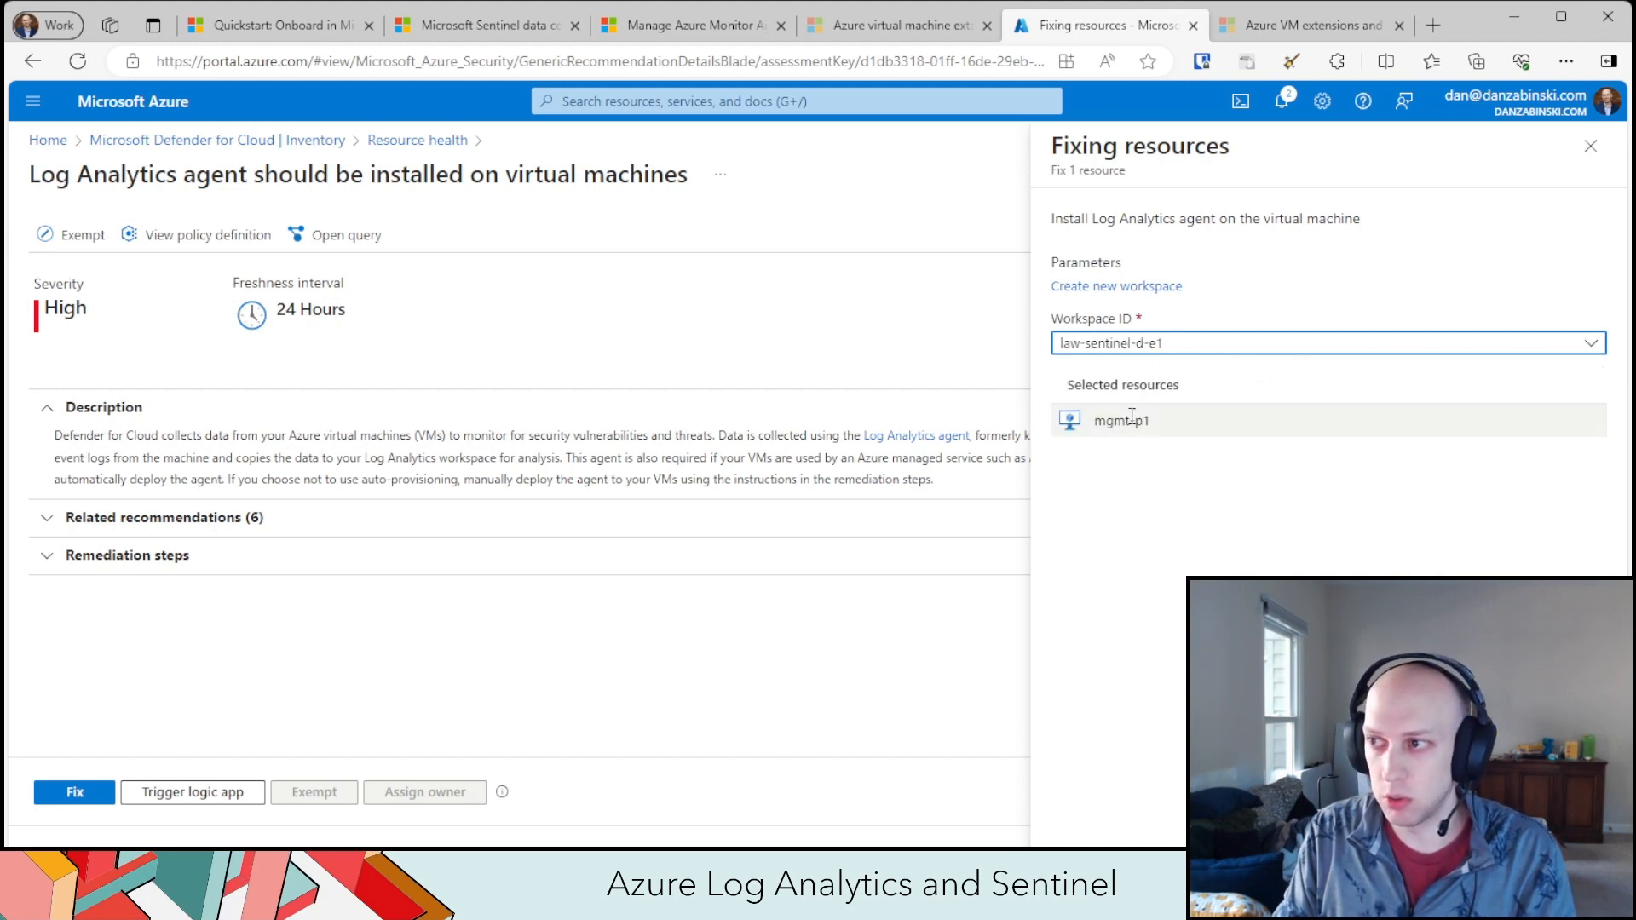
{"action": "triple_click", "coordinate": [1155, 420]}
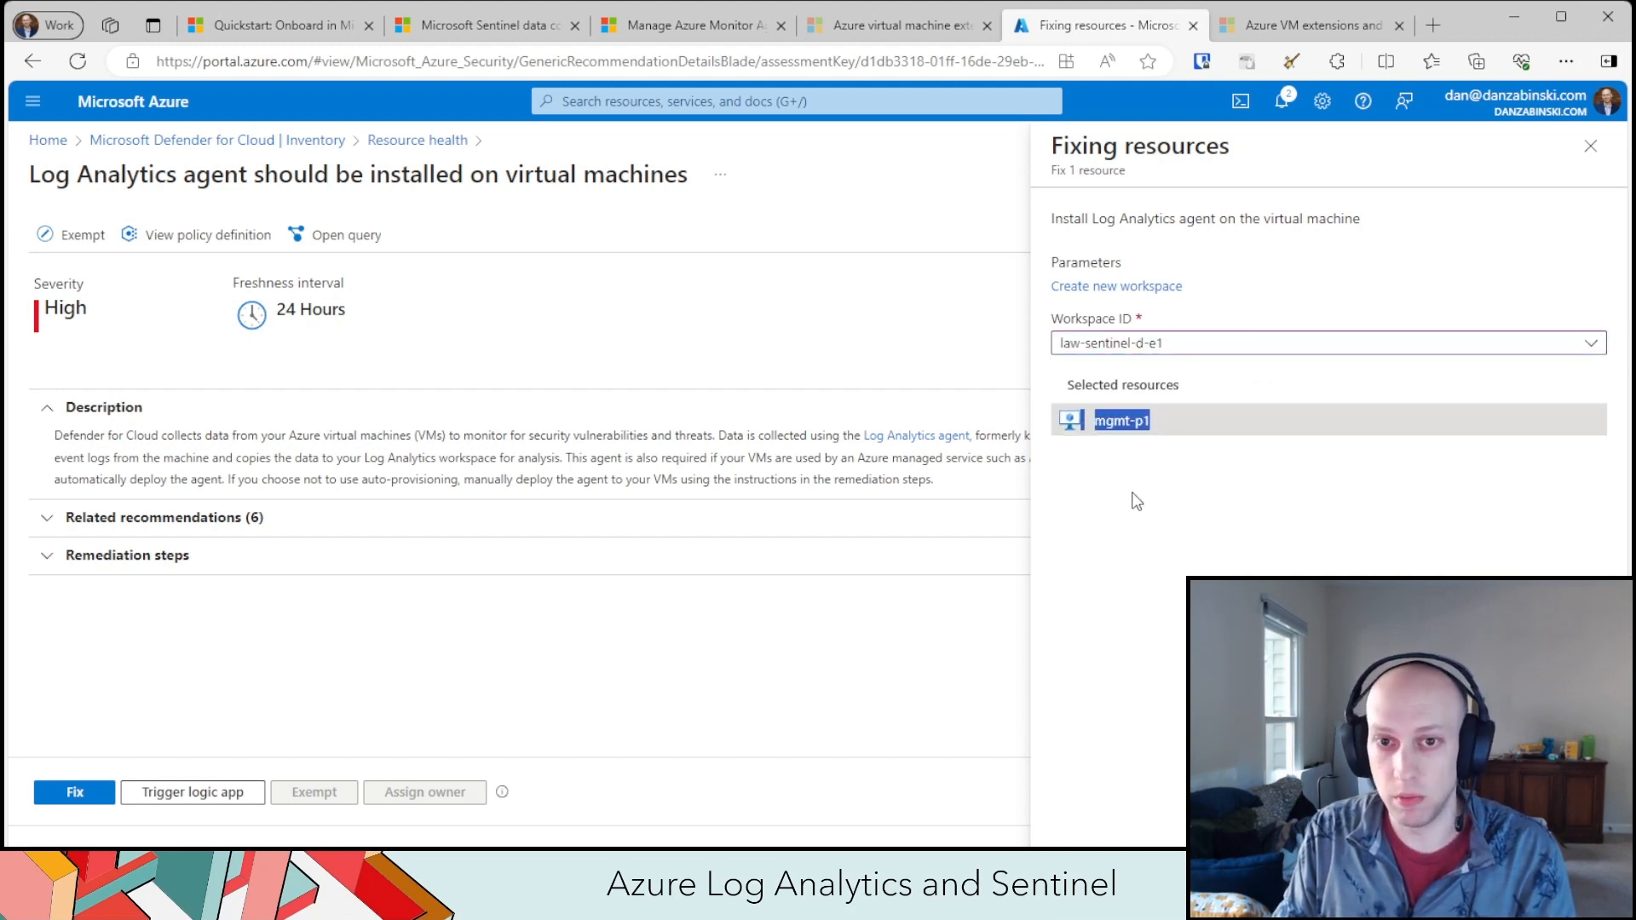
{"action": "left_click", "coordinate": [1240, 565]}
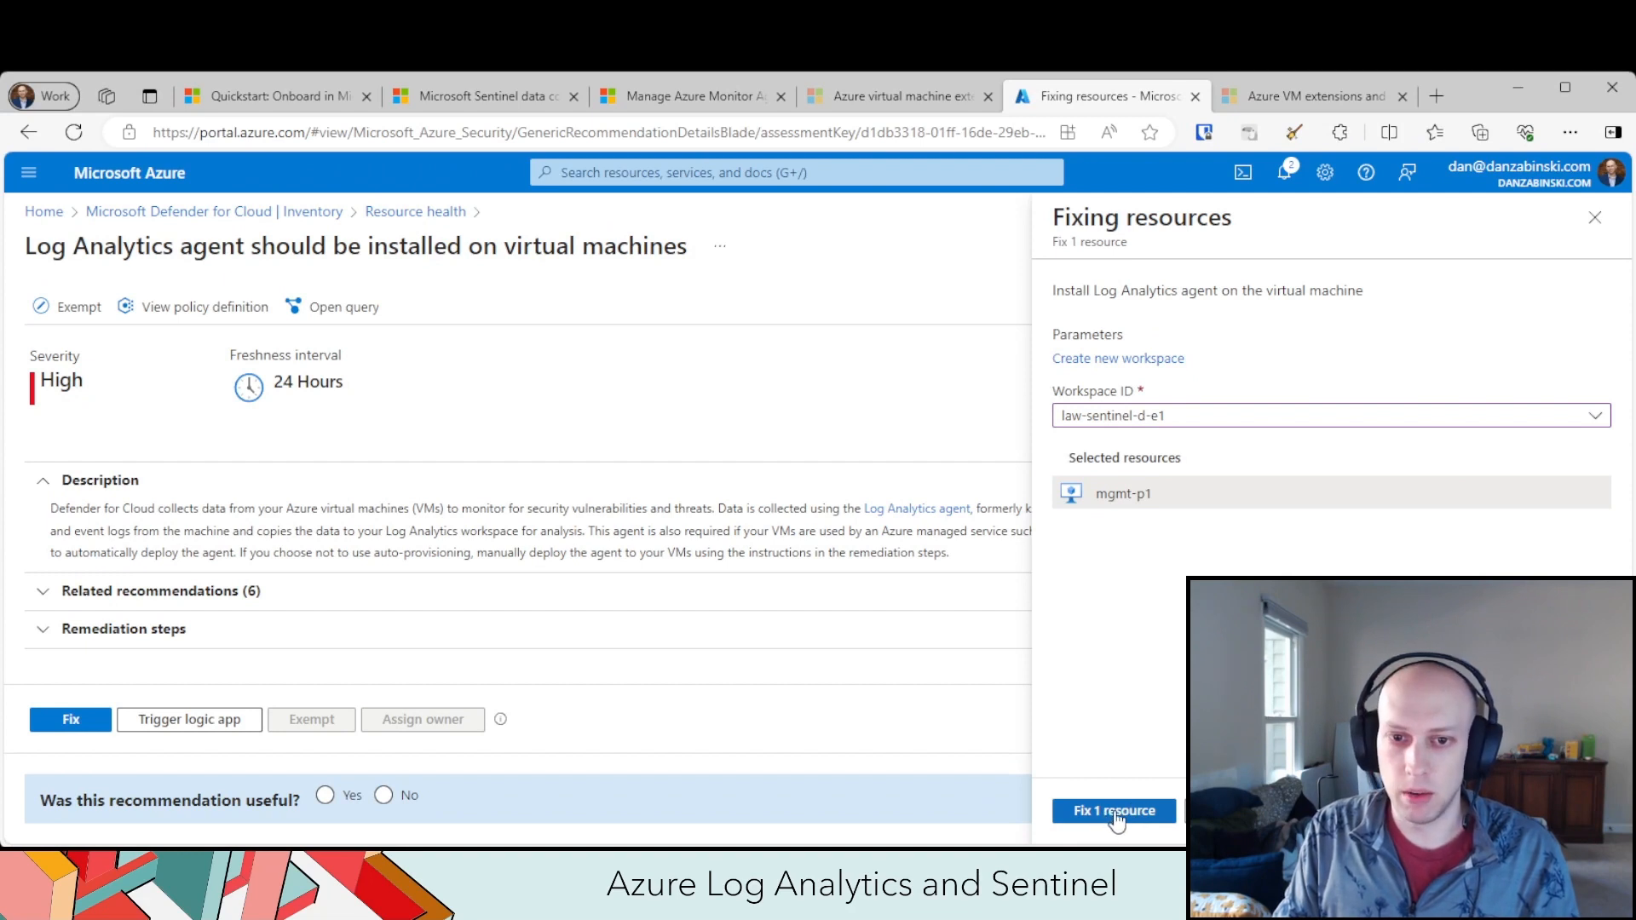
{"action": "left_click", "coordinate": [1114, 811]}
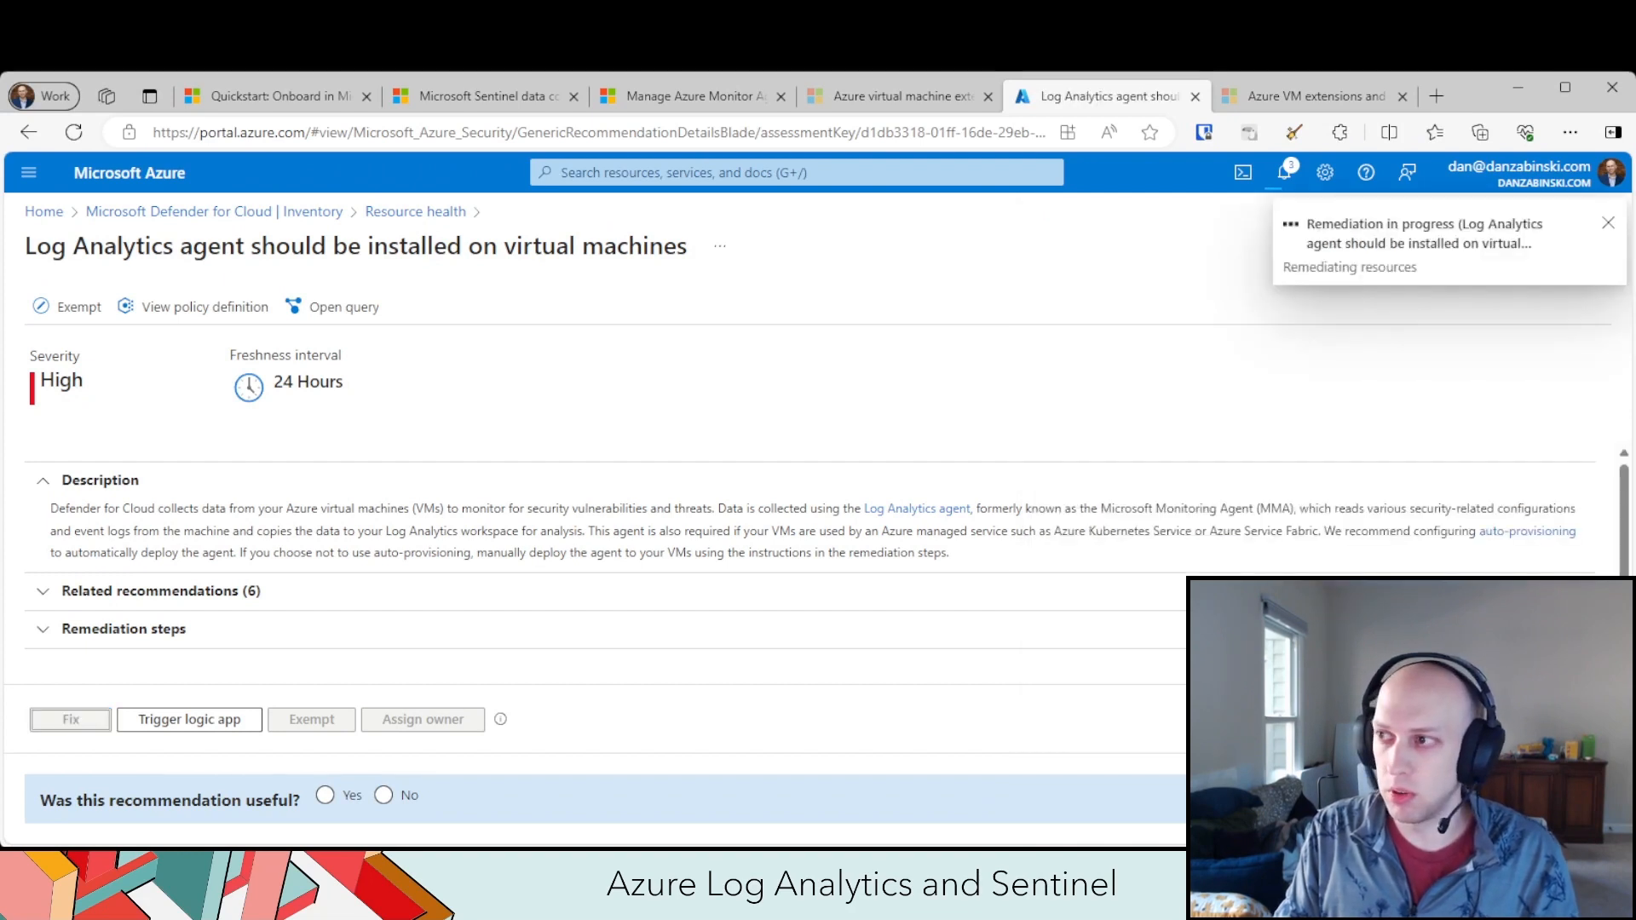
{"action": "left_click", "coordinate": [1284, 173]}
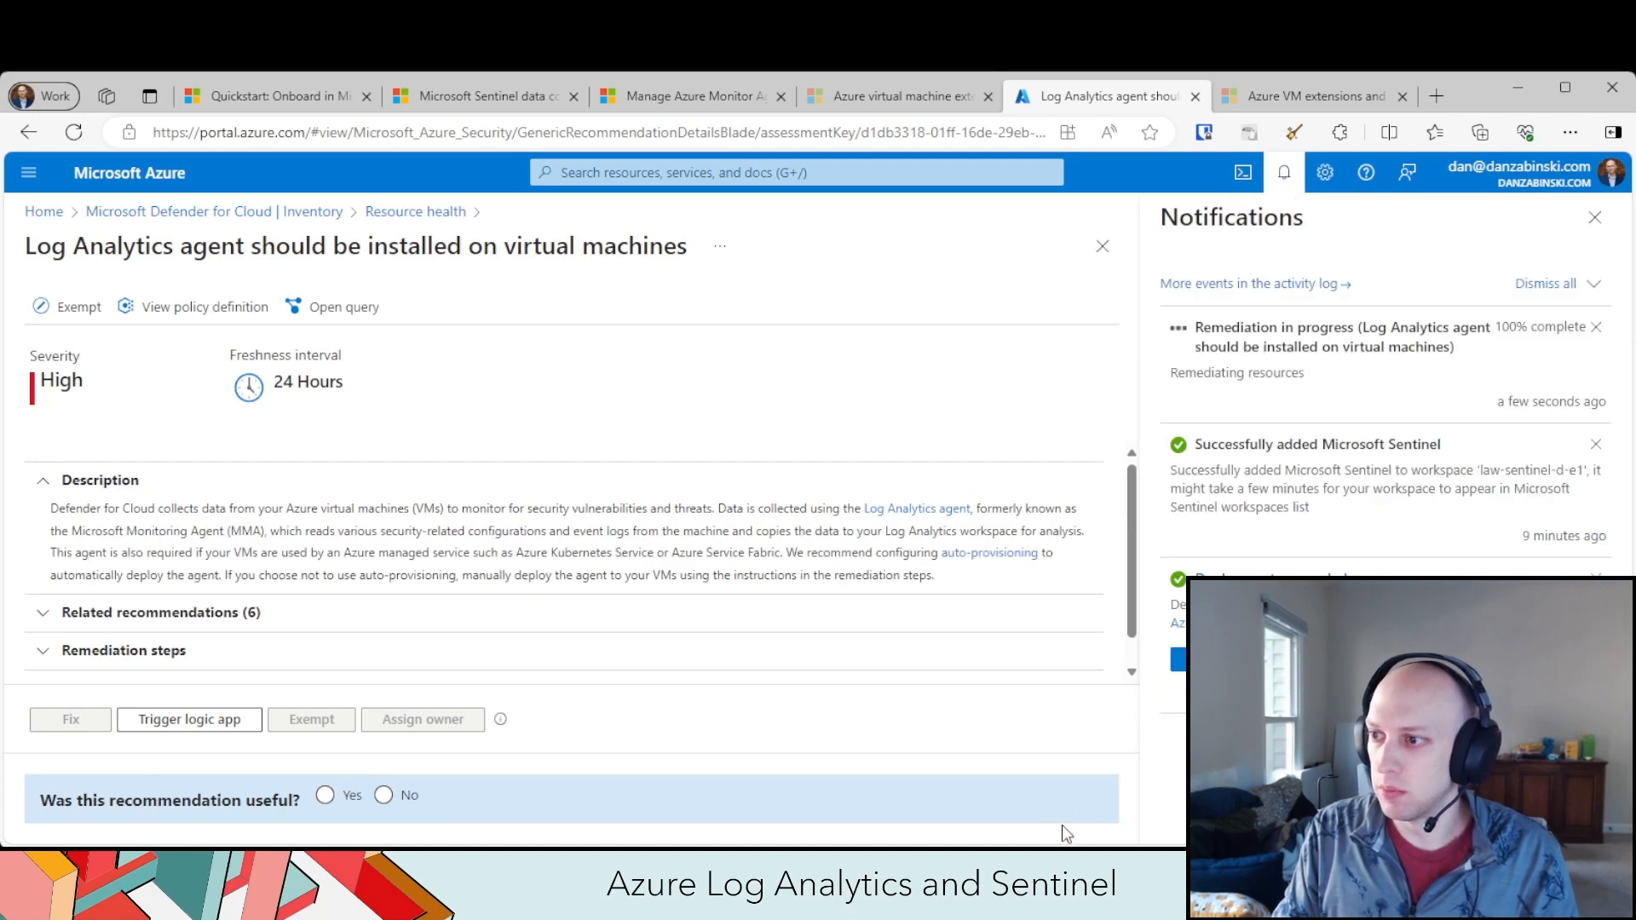
{"action": "left_click_drag", "start_coordinate": [1054, 844], "coordinate": [1057, 913]}
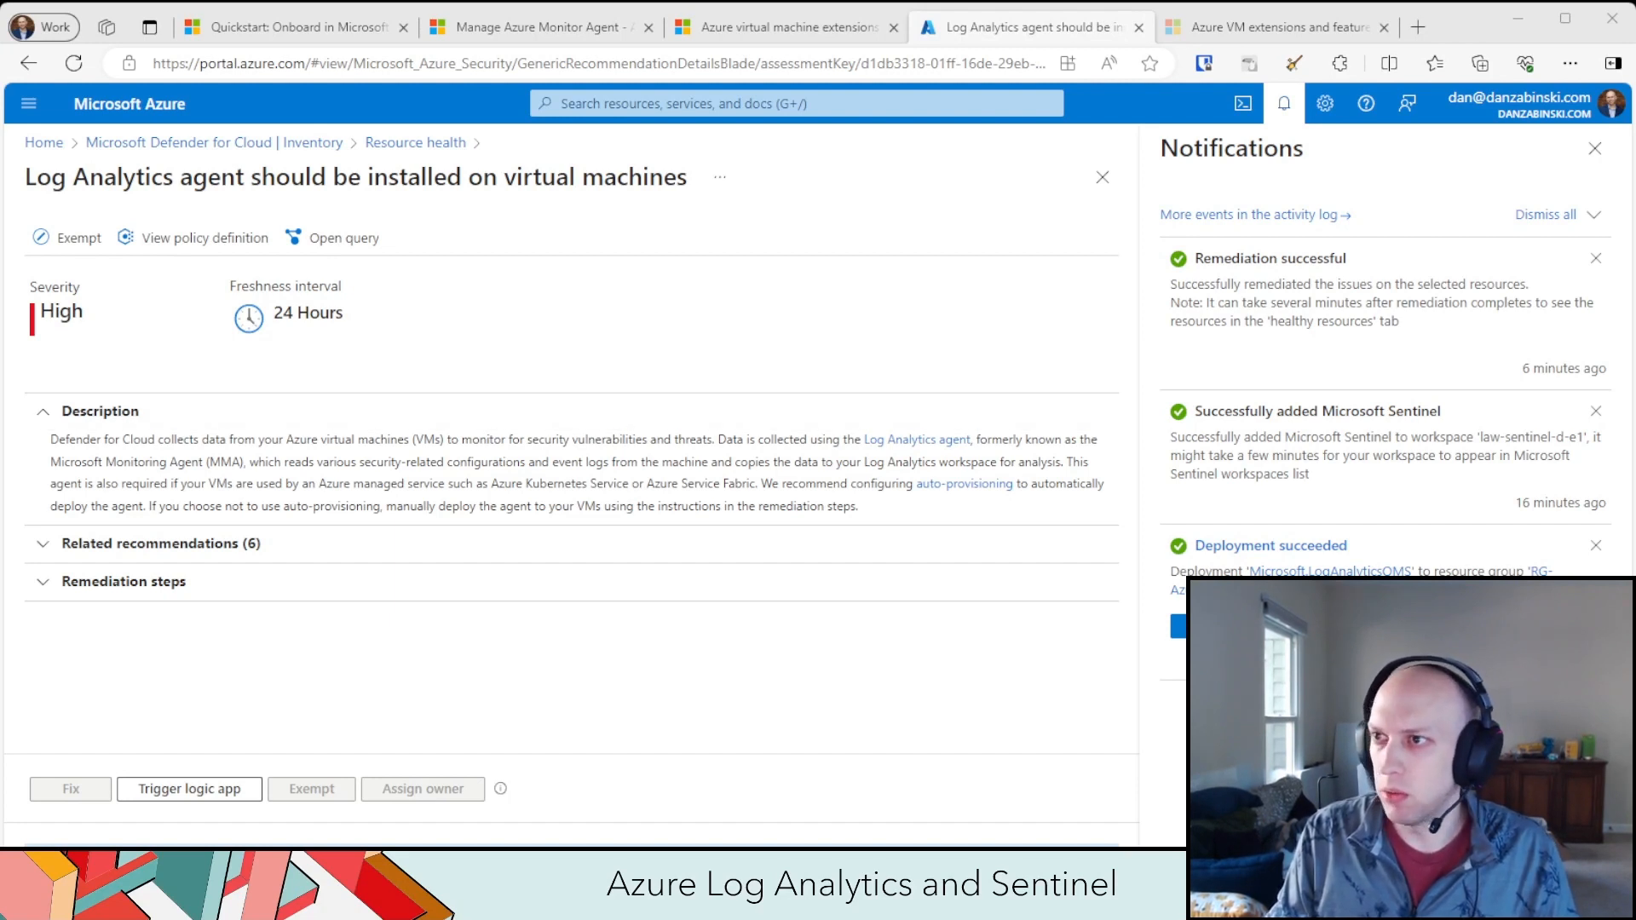
- Go to Microsoft Sentinel, close the notifications, and open the law-sentinel-d-e1 workspace
{"action": "left_click", "coordinate": [752, 103]}
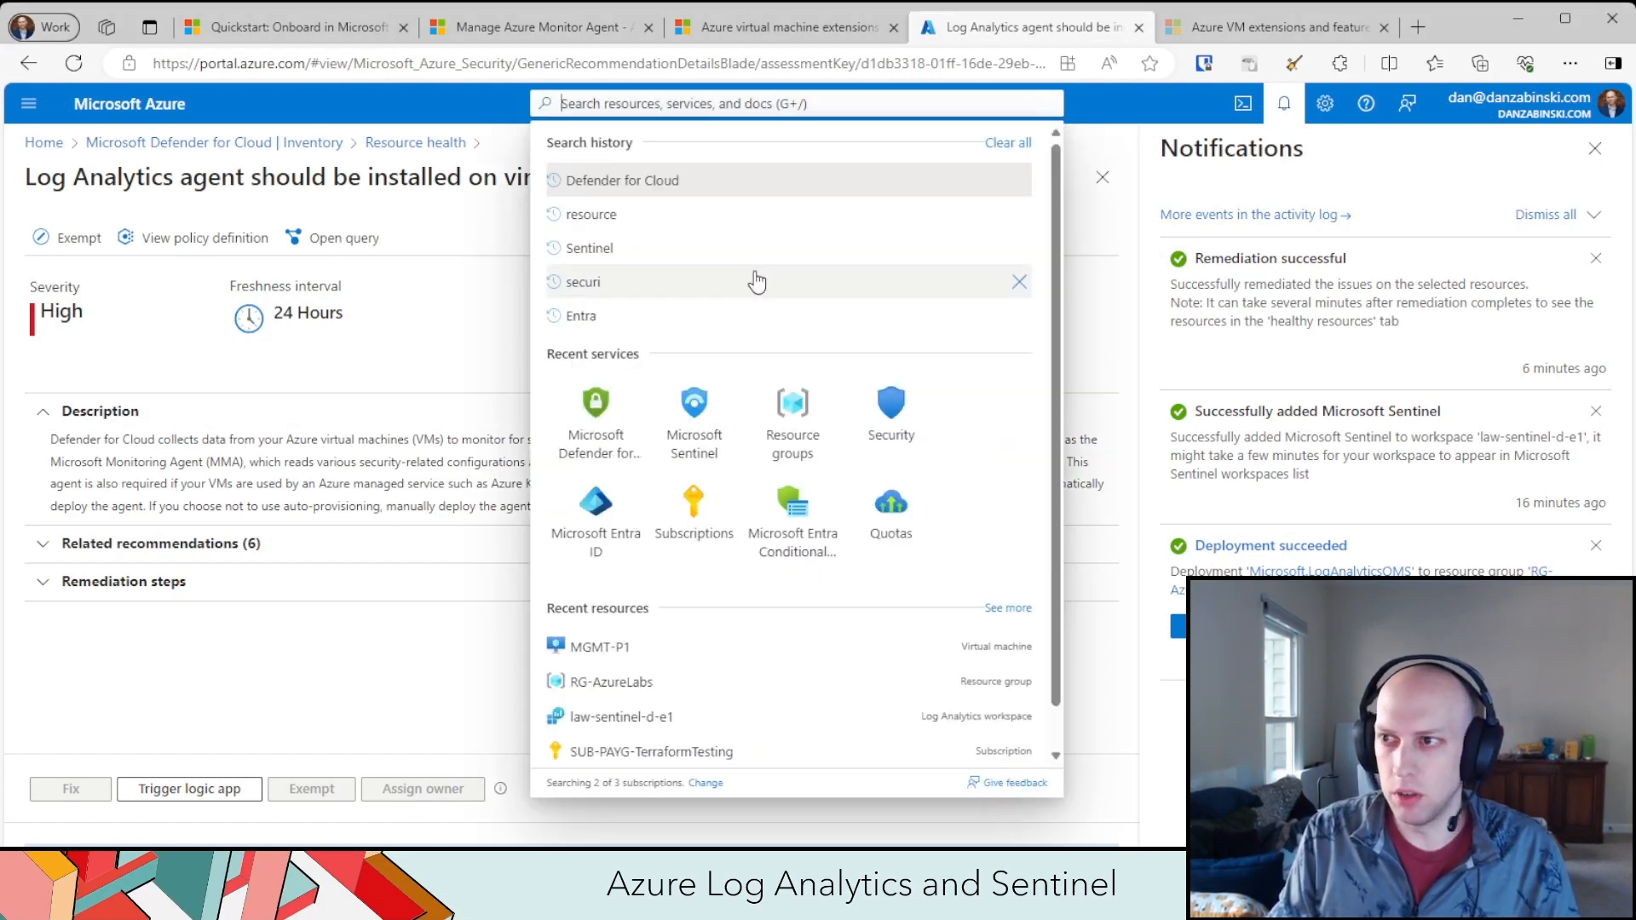
{"action": "left_click", "coordinate": [704, 421]}
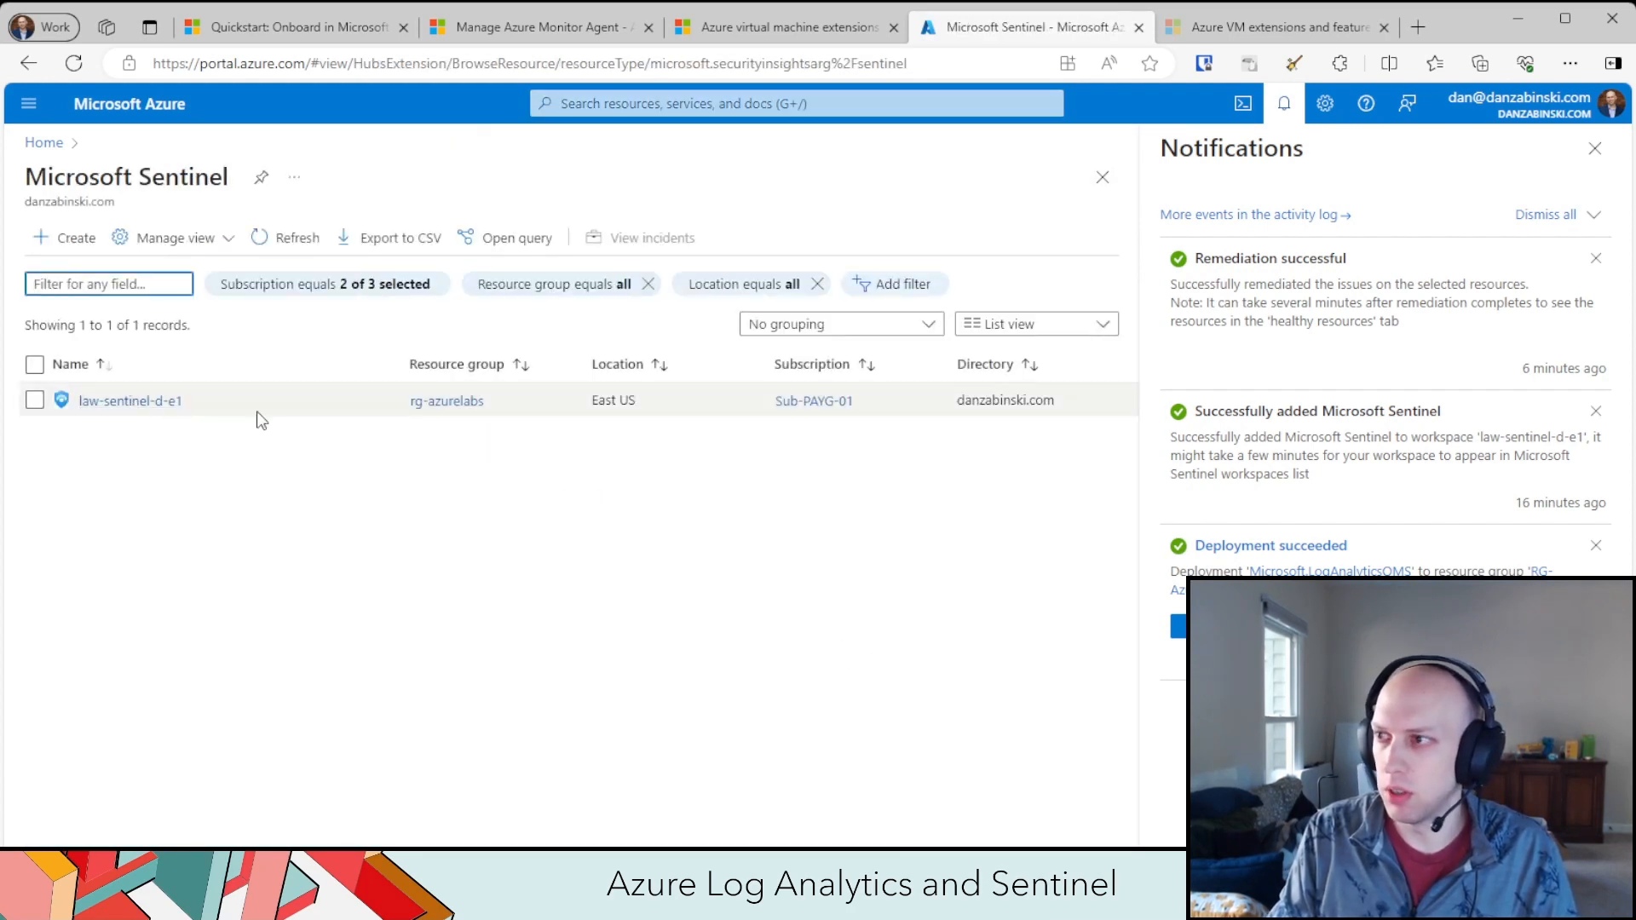
{"action": "left_click", "coordinate": [1594, 148]}
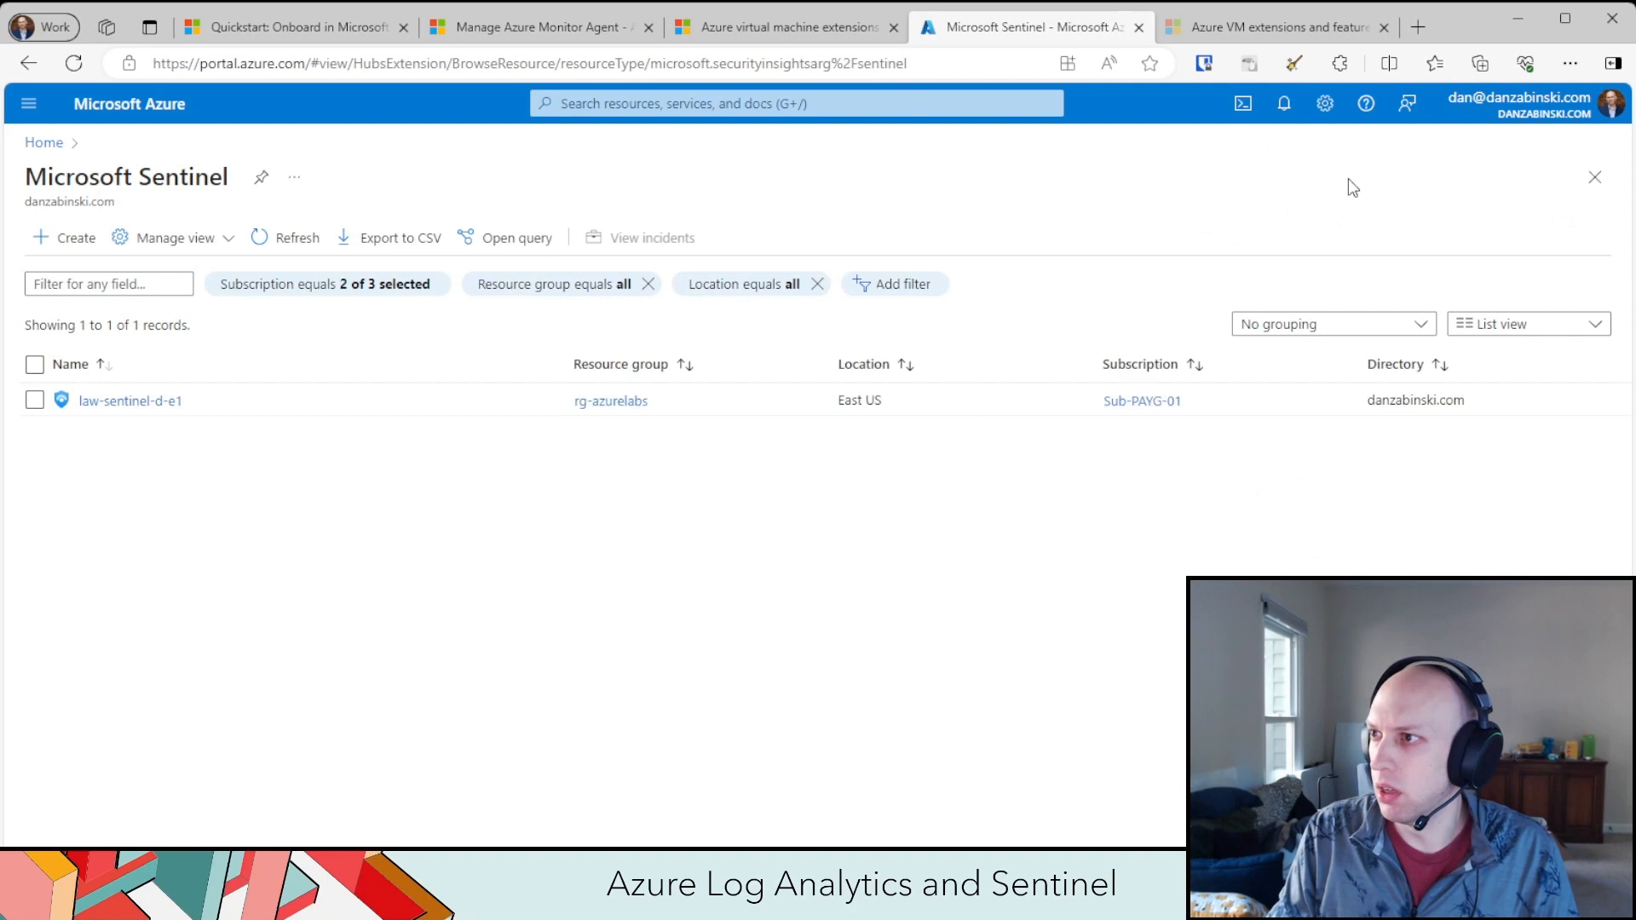
{"action": "left_click", "coordinate": [109, 401]}
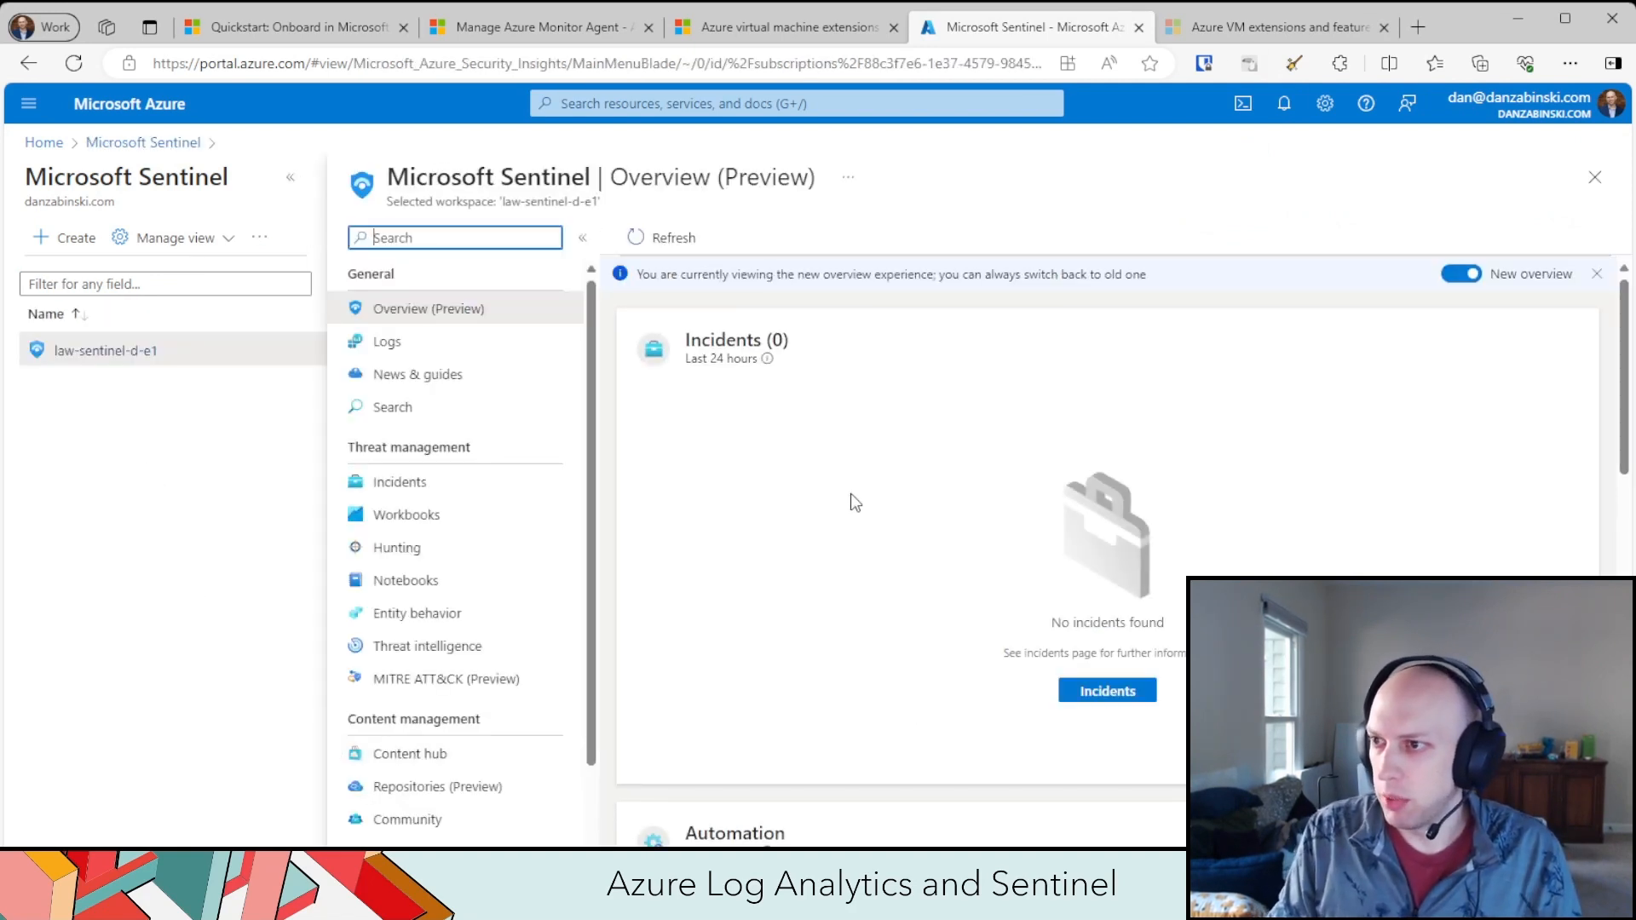
- Look through the Sentinel overview for law-sentinel-d-e1 and open its Data connectors page
{"action": "scroll", "coordinate": [1083, 594], "scroll_direction": "down", "scroll_amount": 5}
{"action": "scroll", "coordinate": [944, 619], "scroll_direction": "down", "scroll_amount": 8}
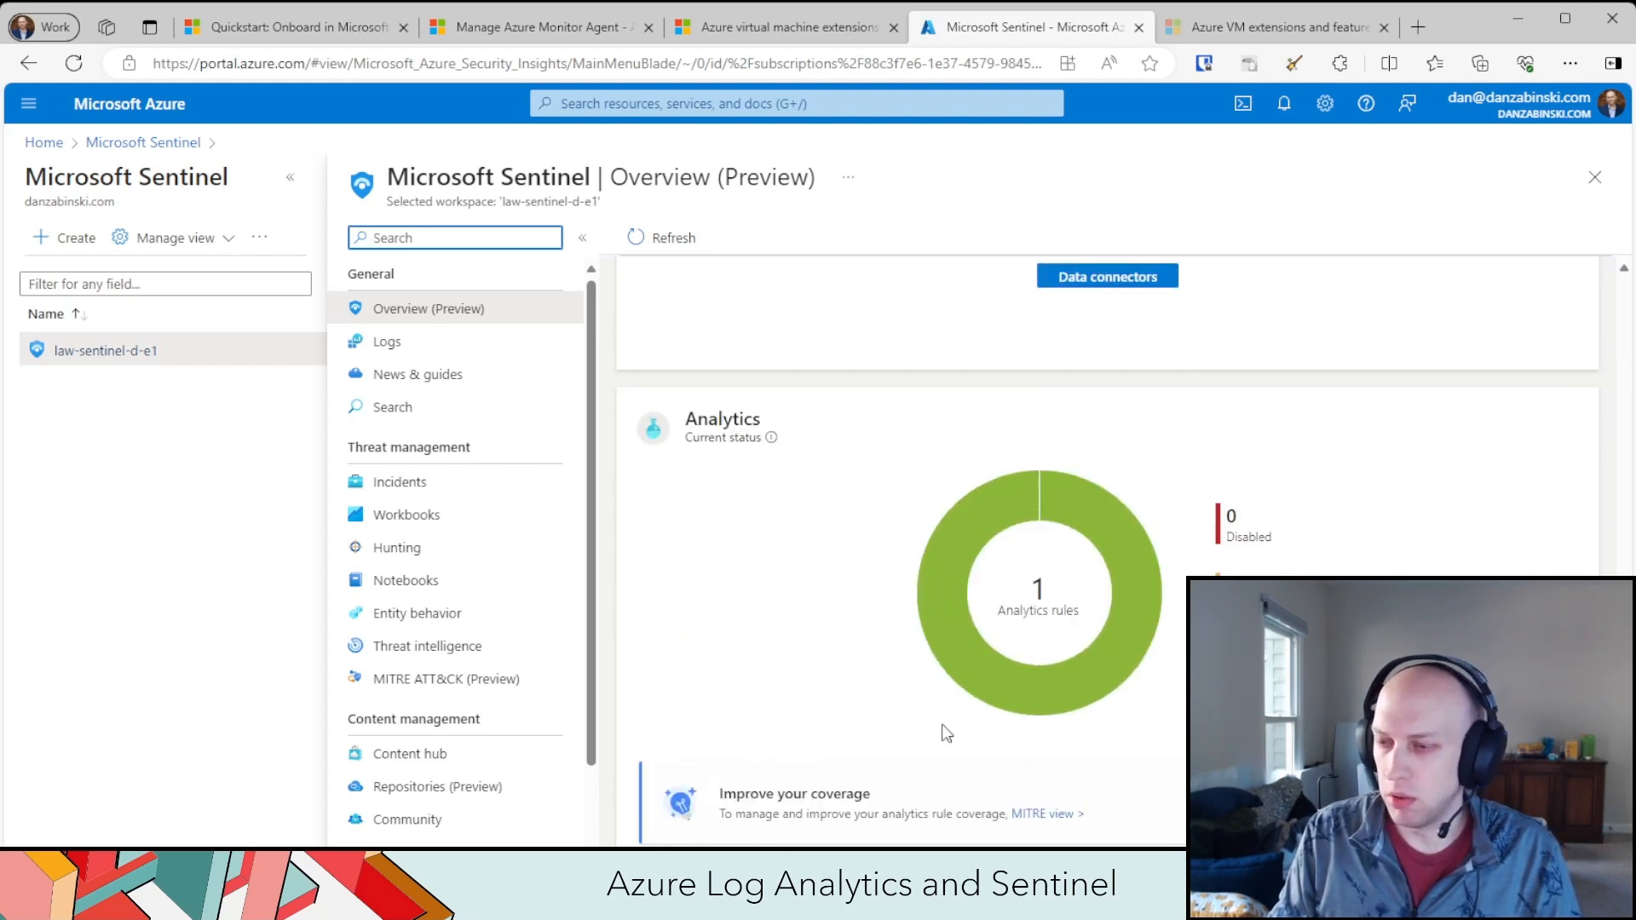
{"action": "scroll", "coordinate": [971, 719], "scroll_direction": "up", "scroll_amount": 5}
{"action": "scroll", "coordinate": [887, 661], "scroll_direction": "up", "scroll_amount": 8}
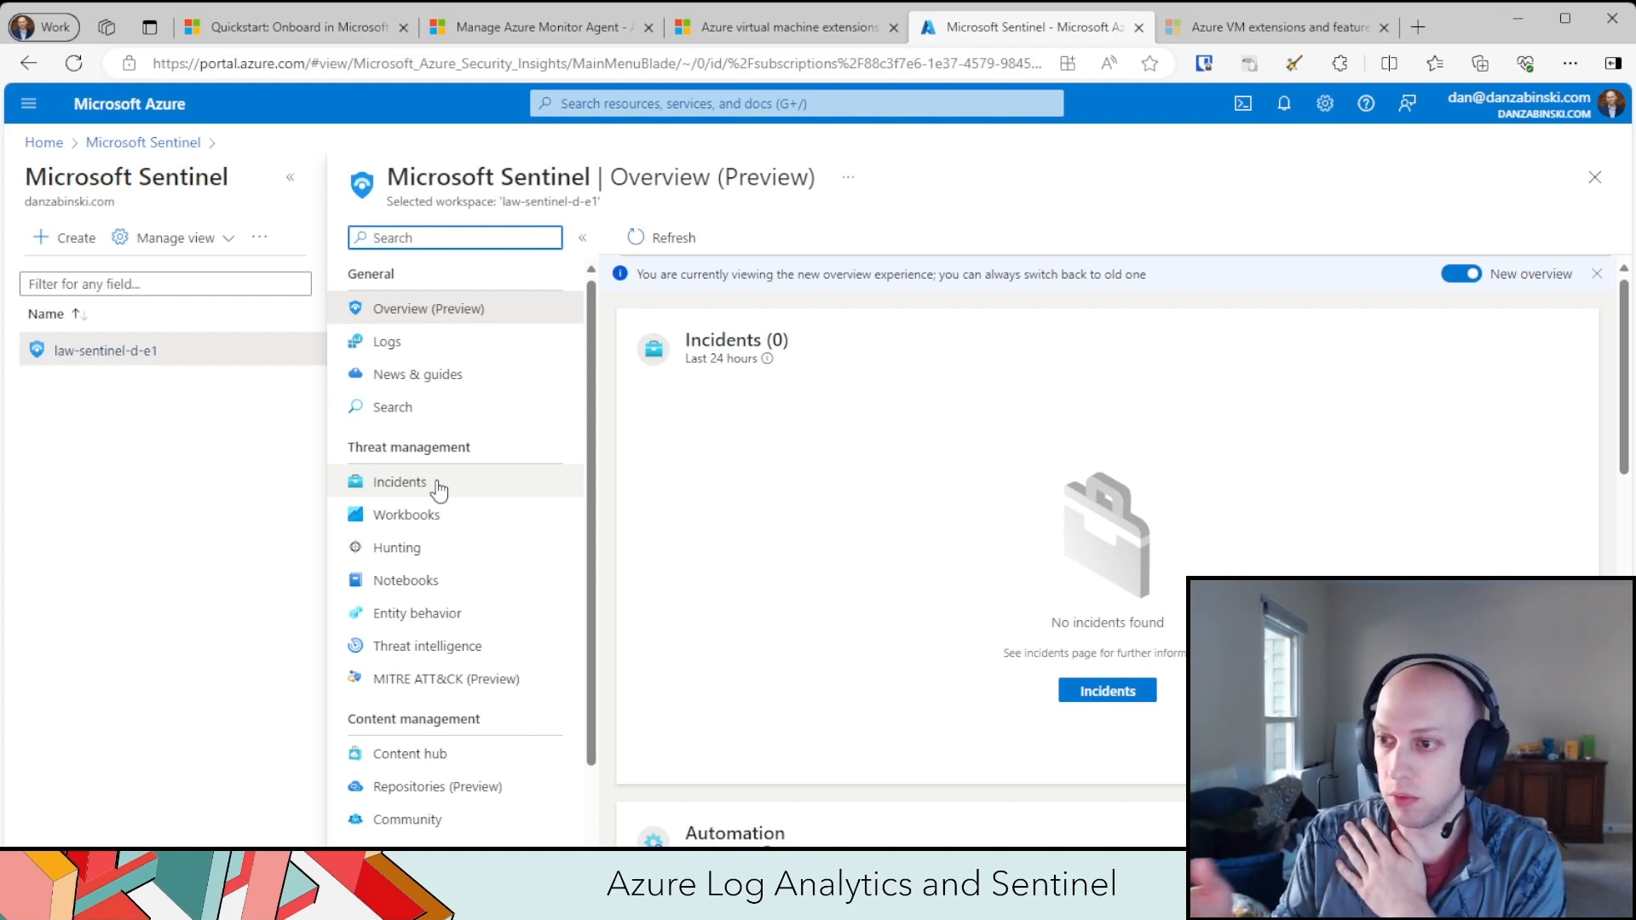
{"action": "scroll", "coordinate": [507, 501], "scroll_direction": "down", "scroll_amount": 2}
{"action": "left_click", "coordinate": [452, 766]}
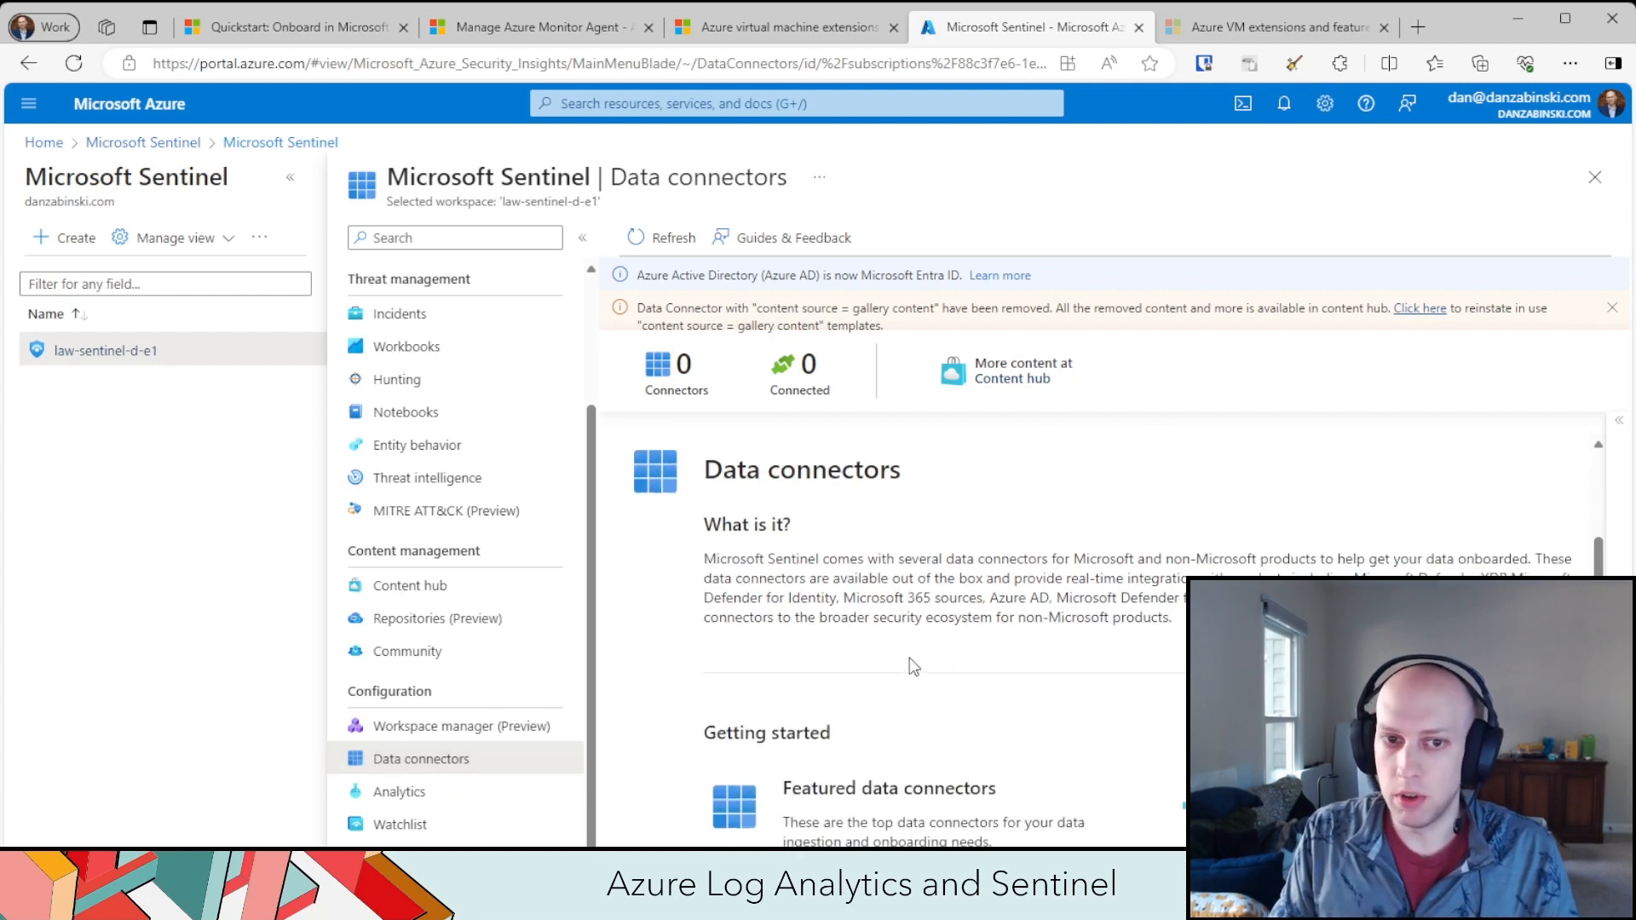
- Find Windows Security Events in the Content hub, install the solution, and check the installation in the notifications
{"action": "left_click", "coordinate": [1012, 382]}
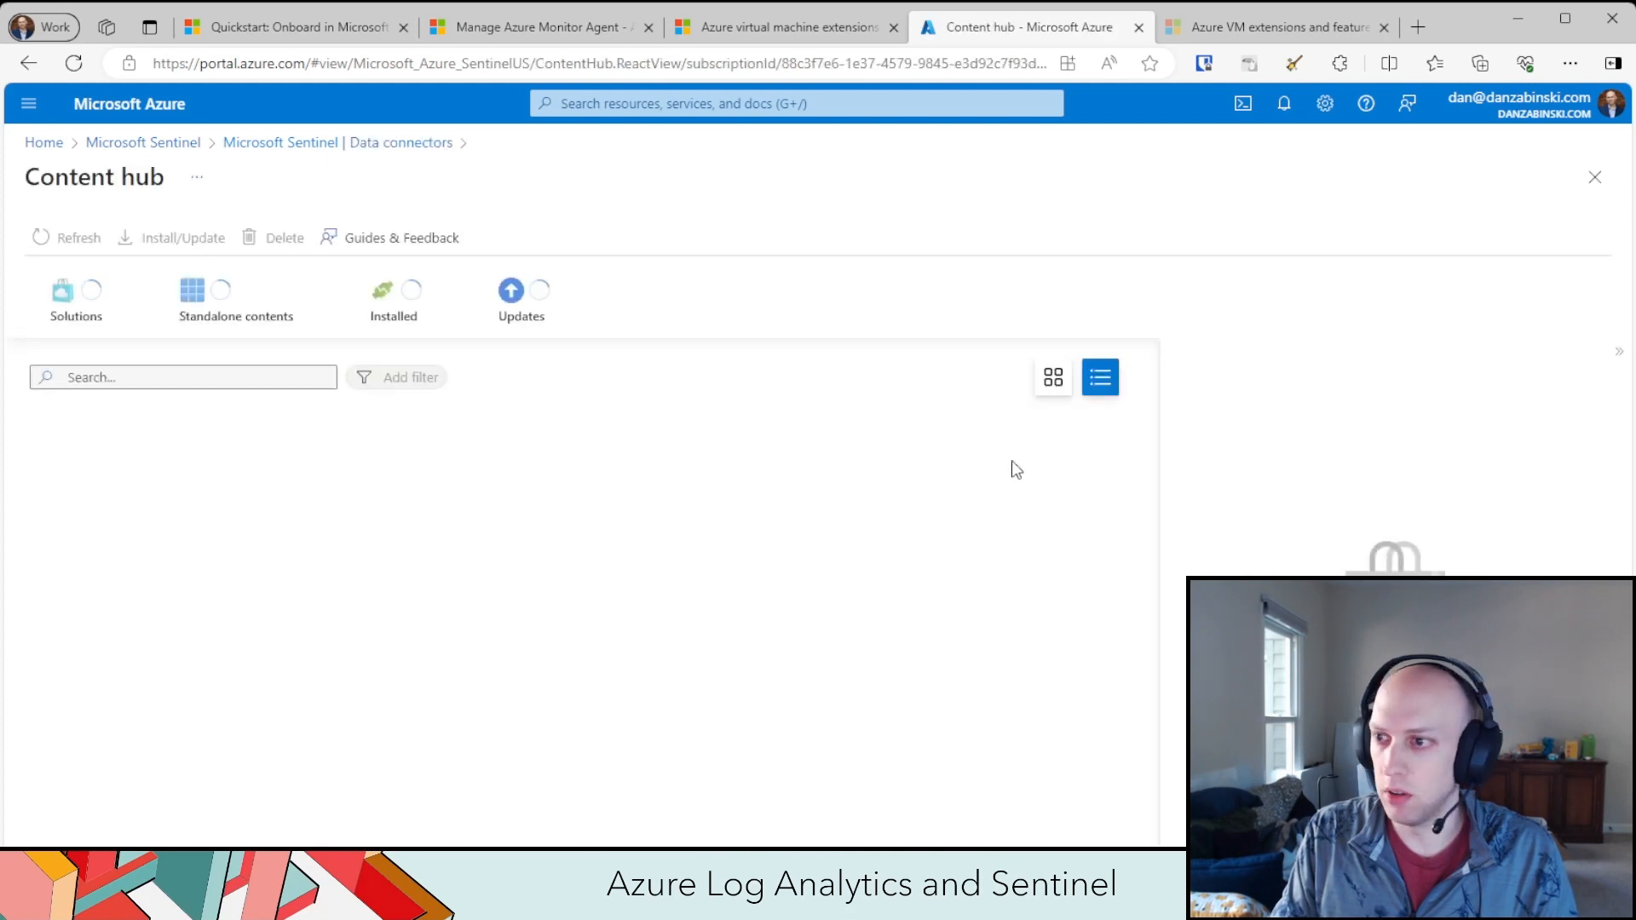
{"action": "left_click", "coordinate": [193, 375]}
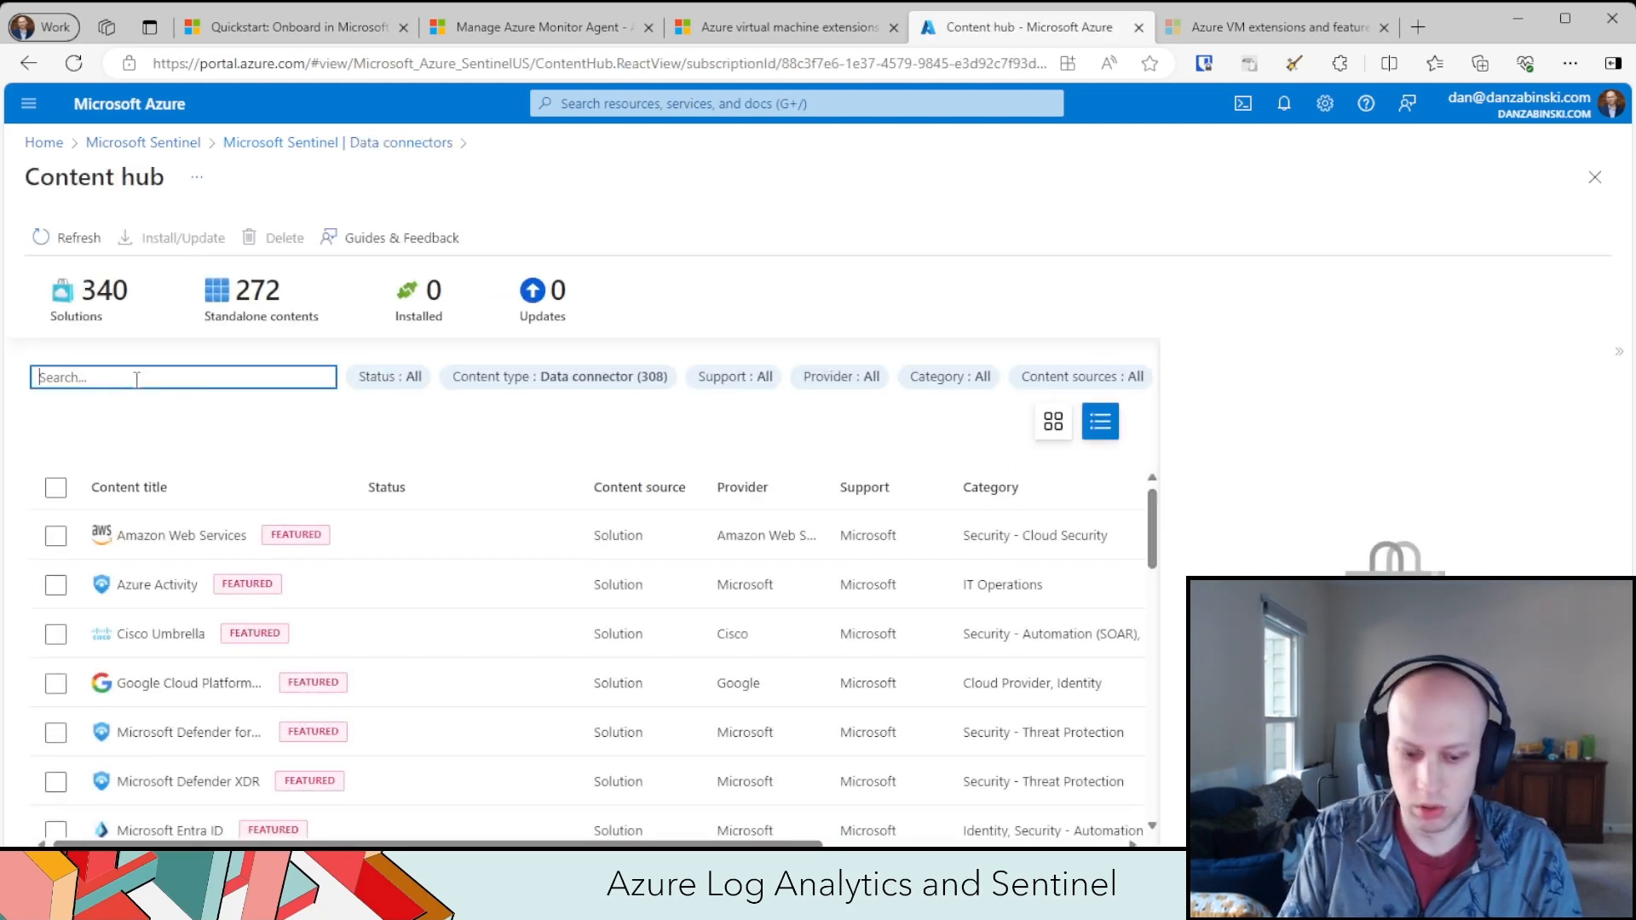
{"action": "type", "text": "Windows Security"}
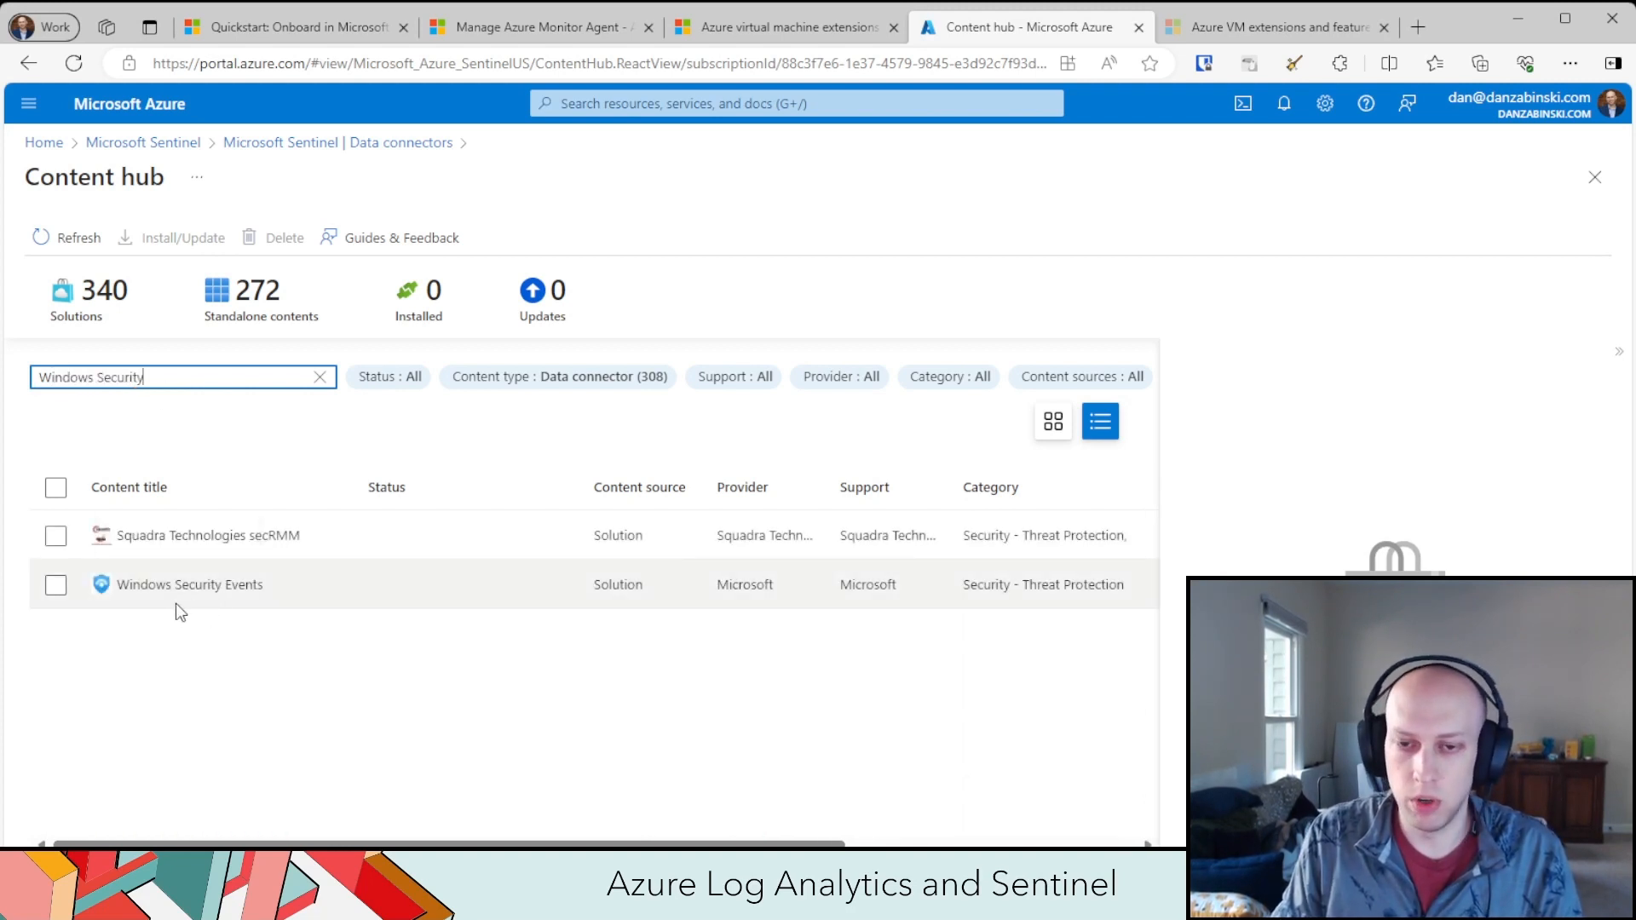
{"action": "left_click", "coordinate": [56, 585]}
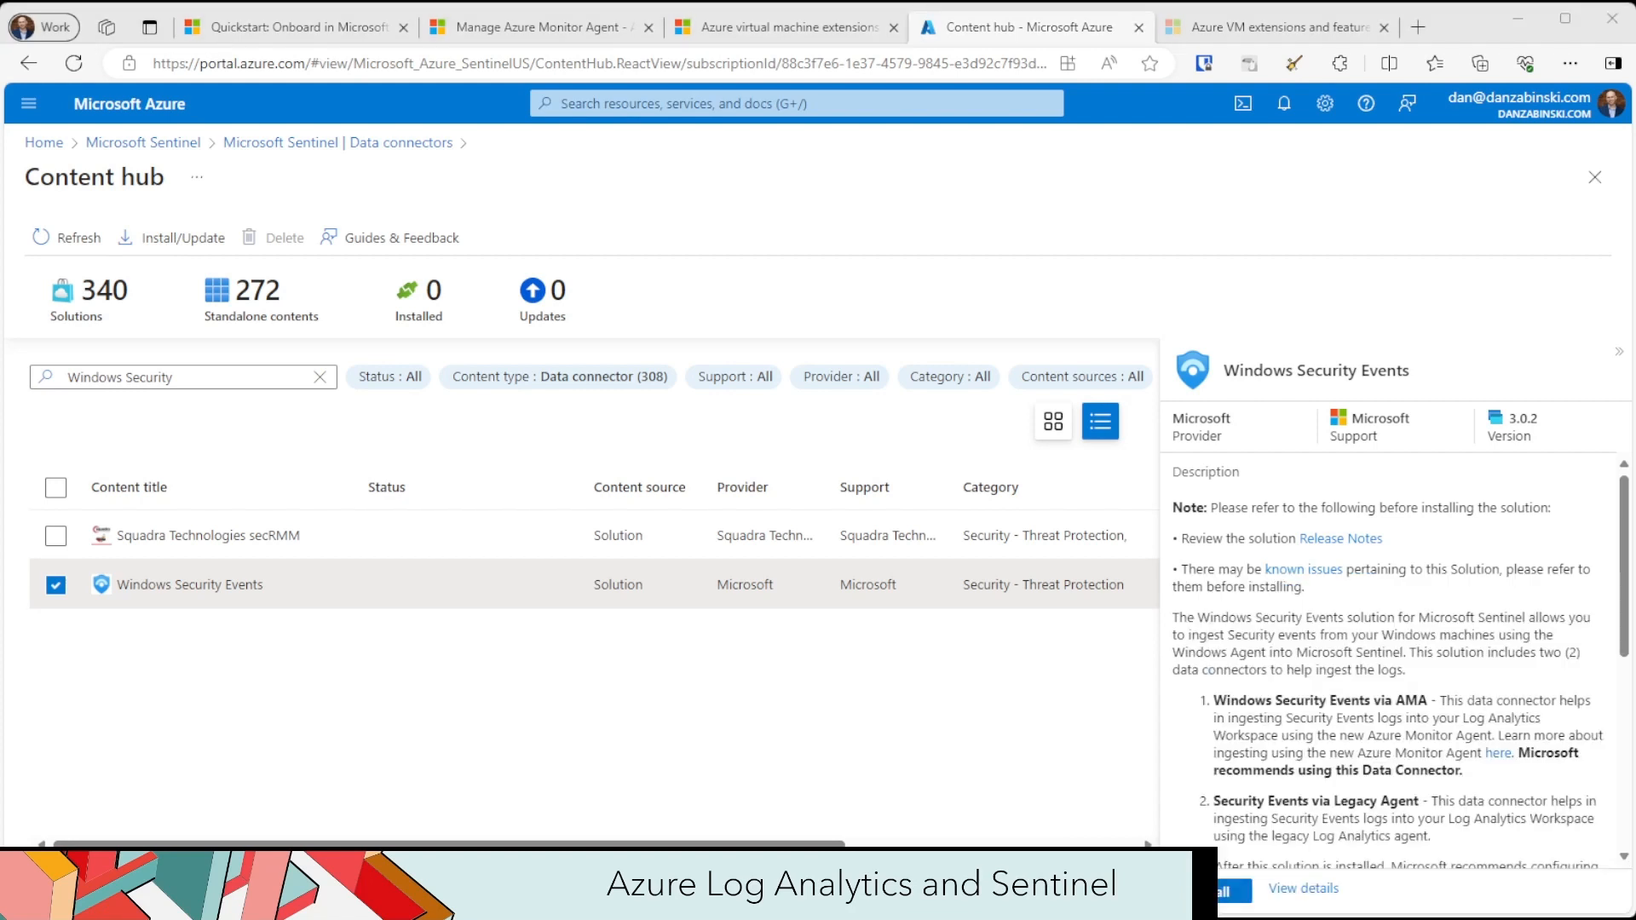
{"action": "left_click", "coordinate": [1212, 891]}
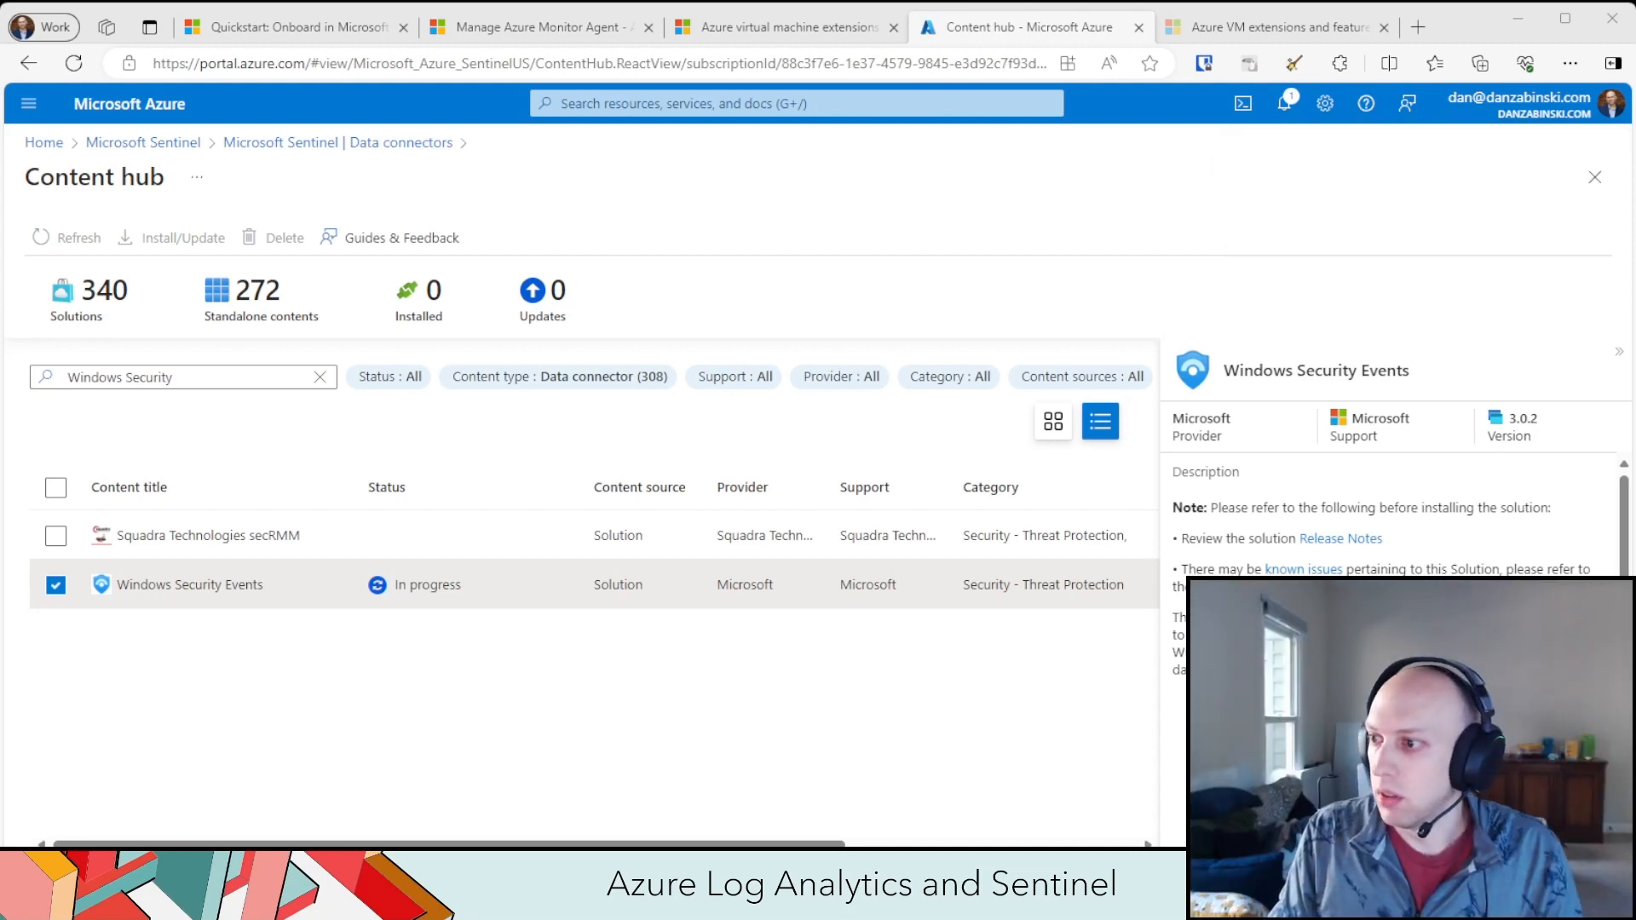
{"action": "left_click", "coordinate": [1284, 103]}
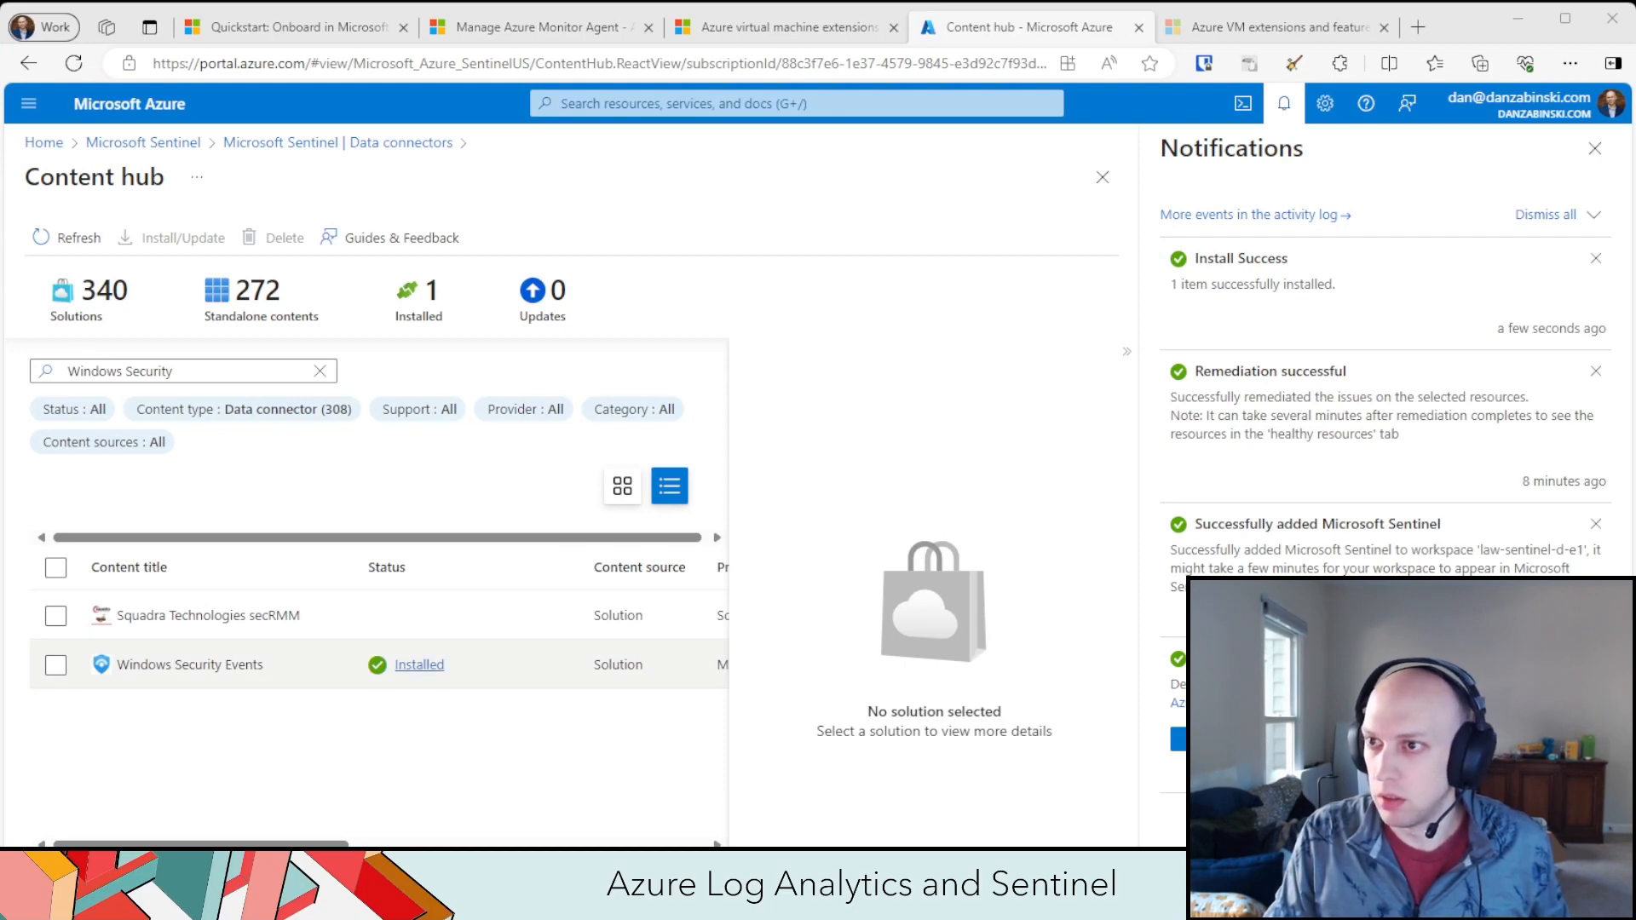
- Return to Data connectors, refresh the list, close the notifications, and open the Windows Security Events via AMA connector page
{"action": "left_click", "coordinate": [337, 142]}
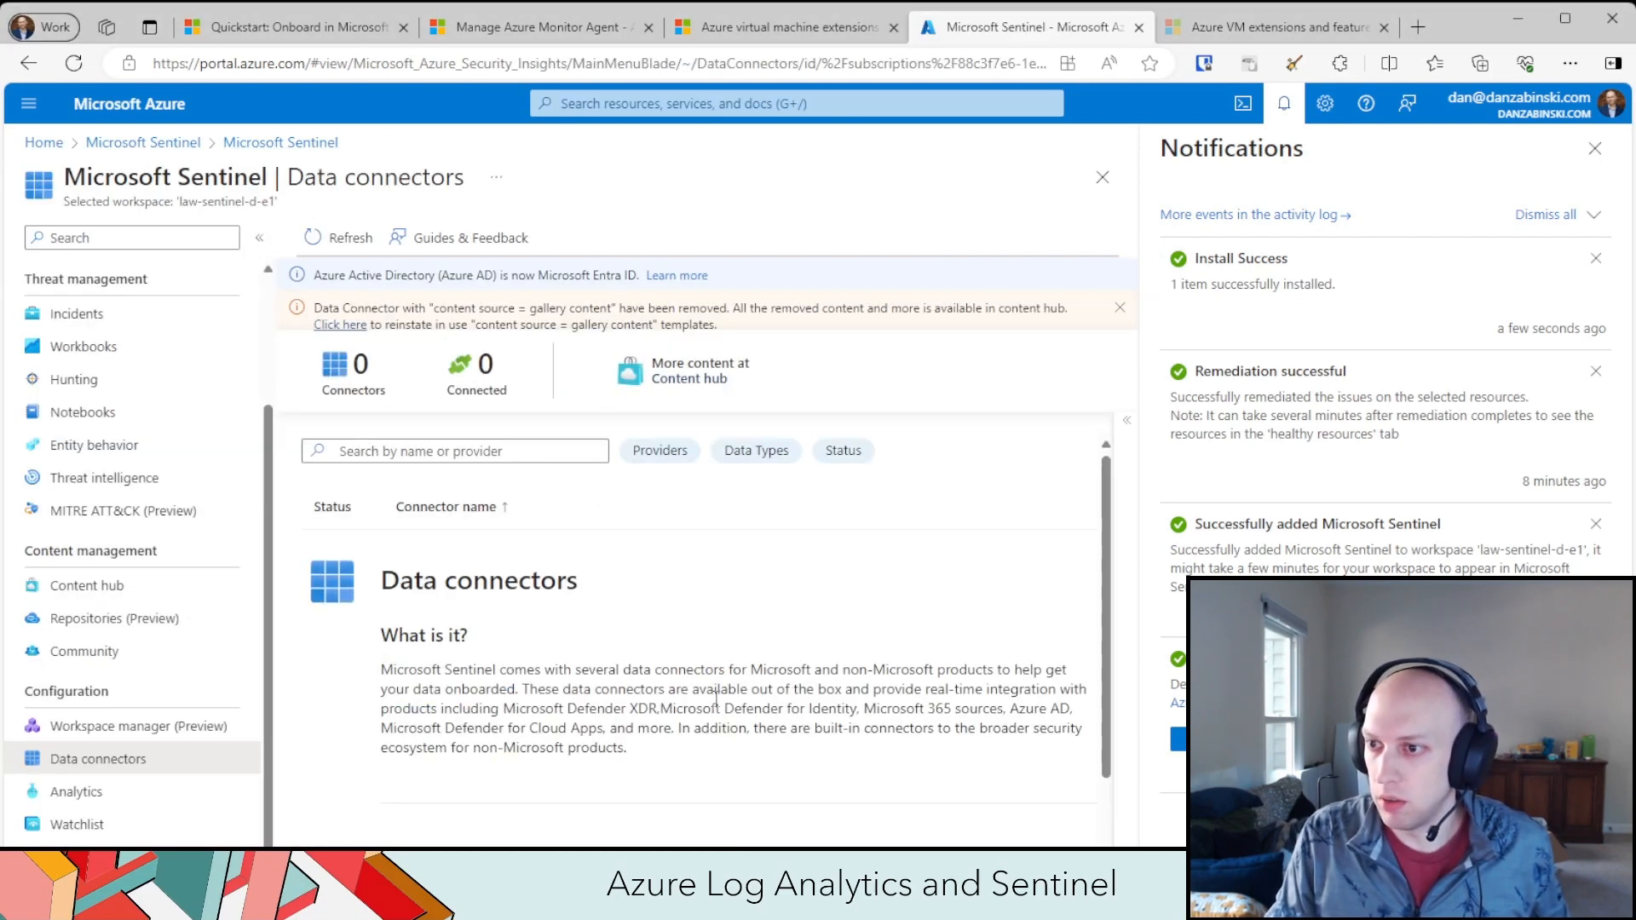
{"action": "left_click", "coordinate": [341, 237]}
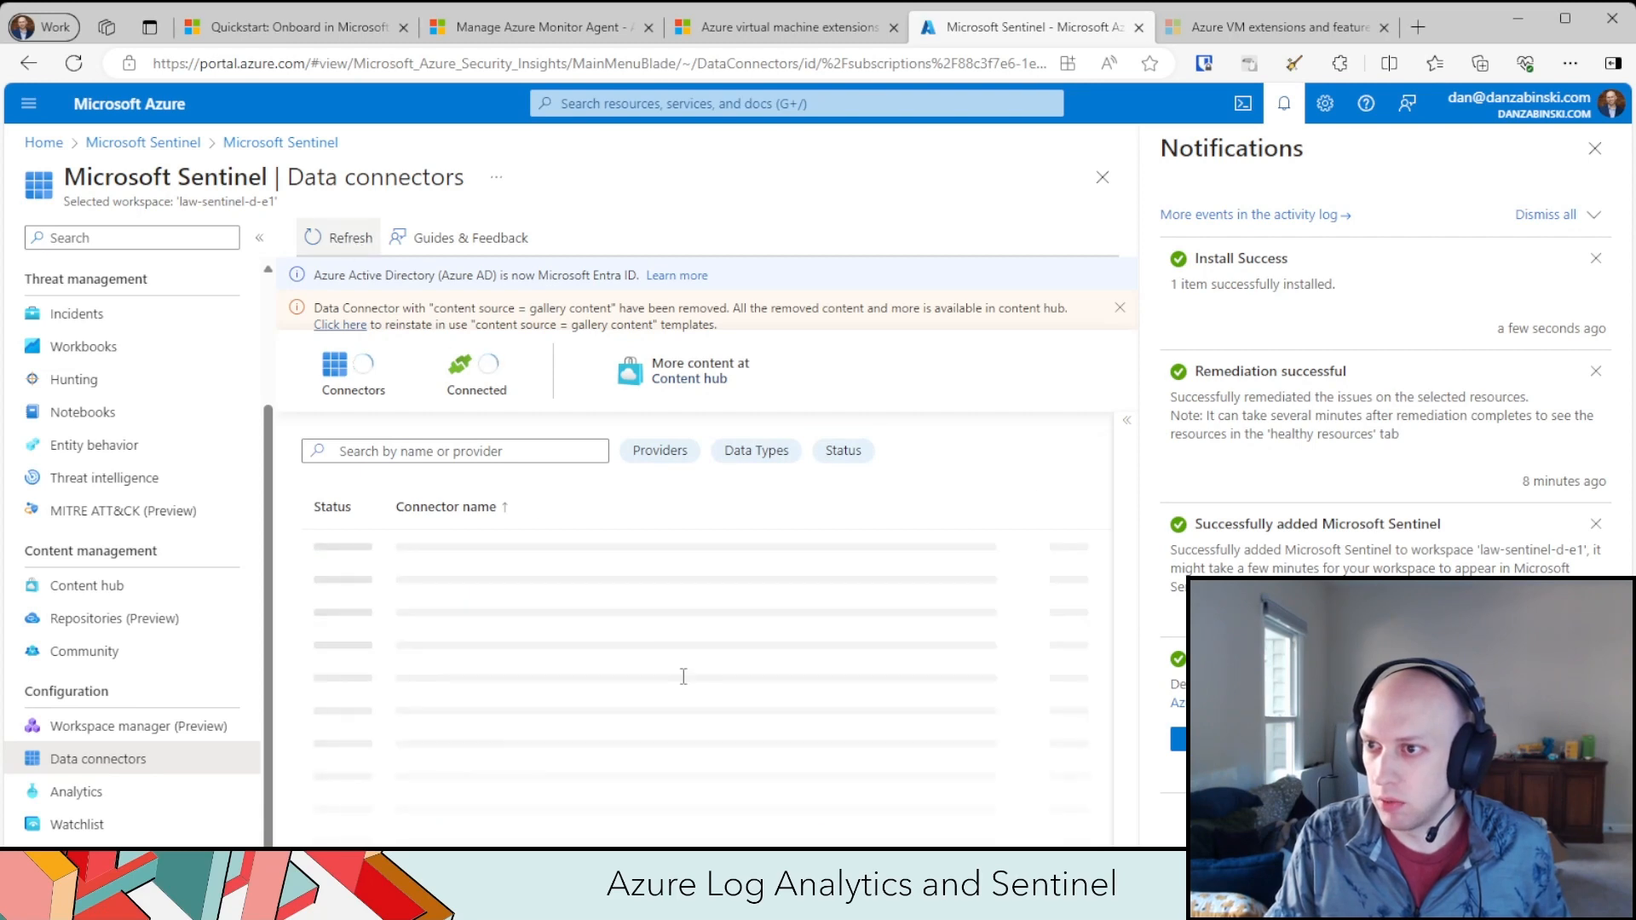
{"action": "left_click", "coordinate": [1594, 151]}
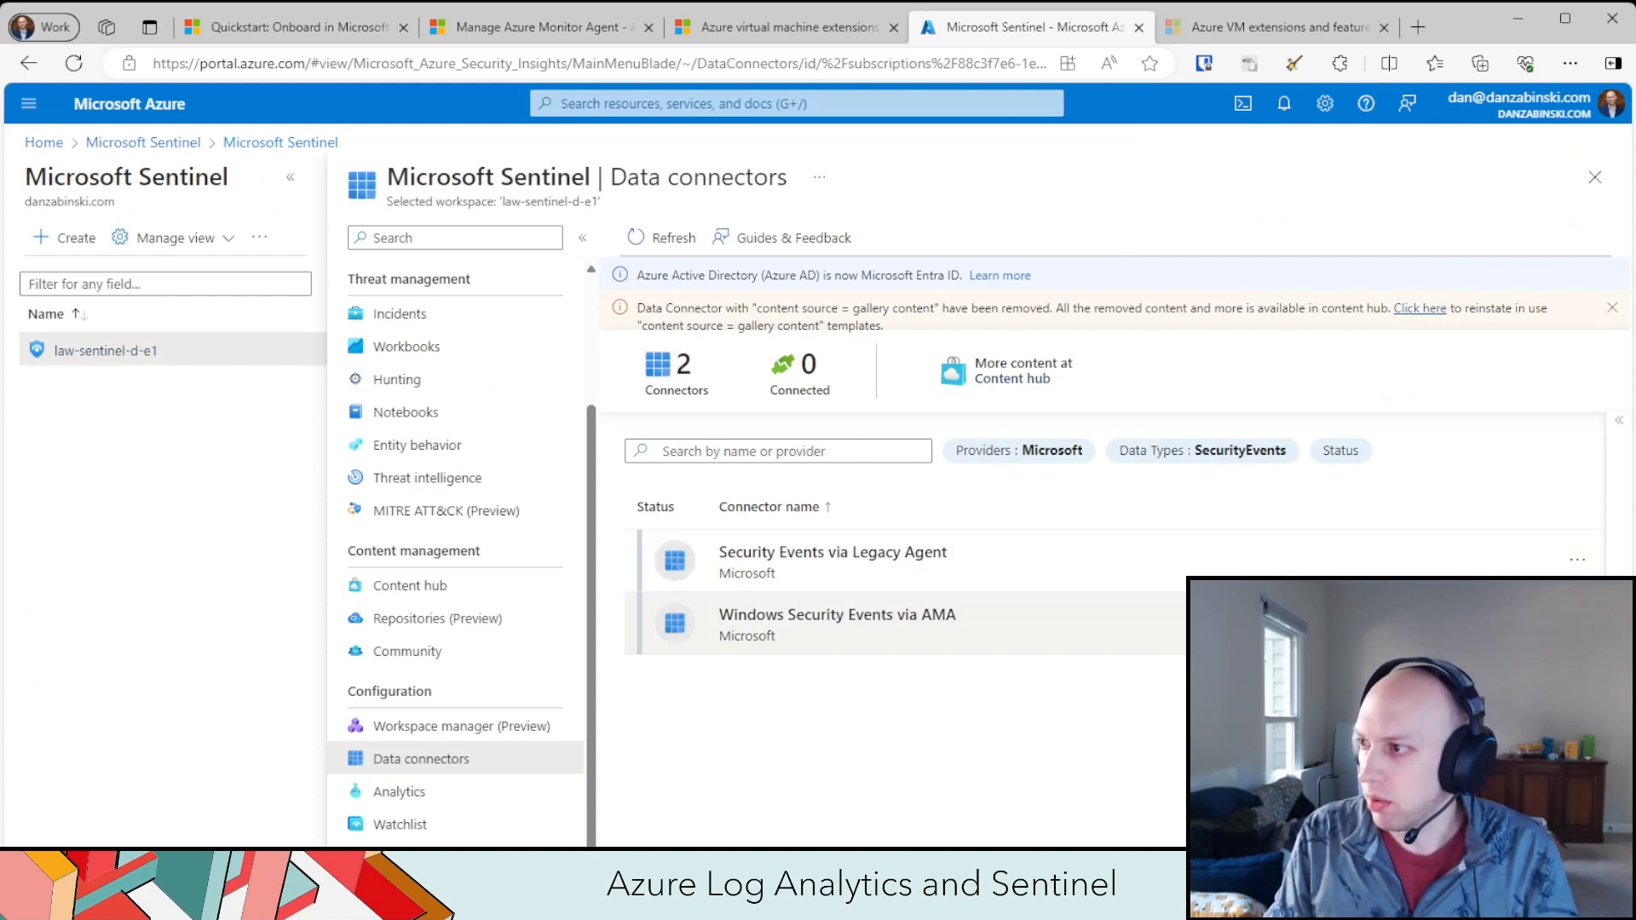
{"action": "left_click", "coordinate": [838, 615]}
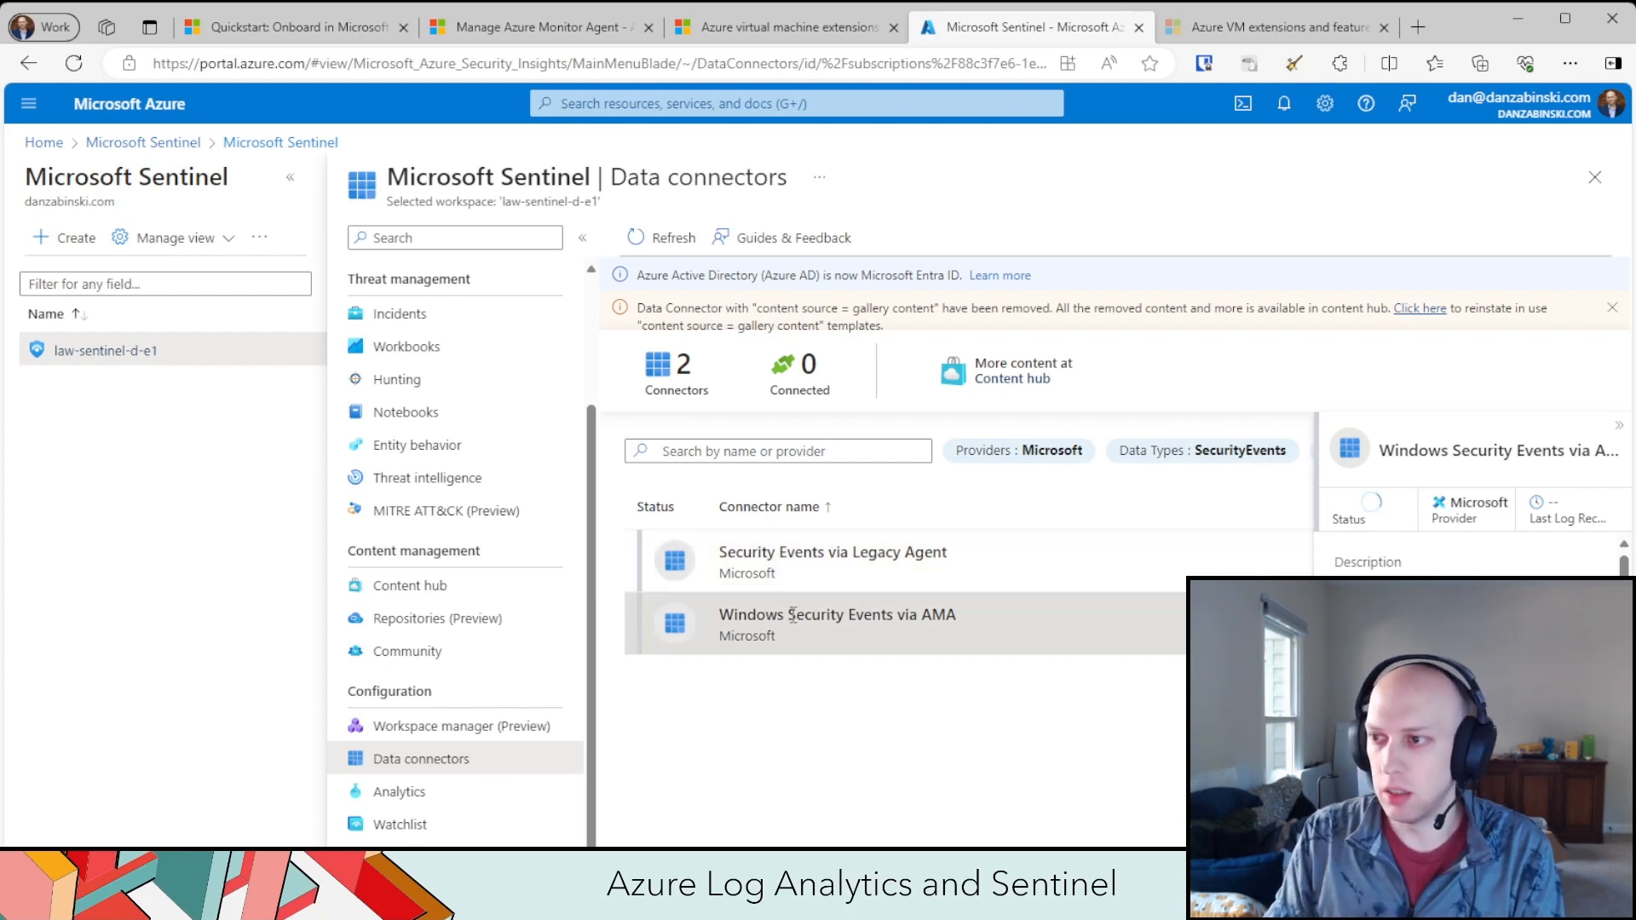
{"action": "left_click_drag", "start_coordinate": [959, 618], "coordinate": [922, 615]}
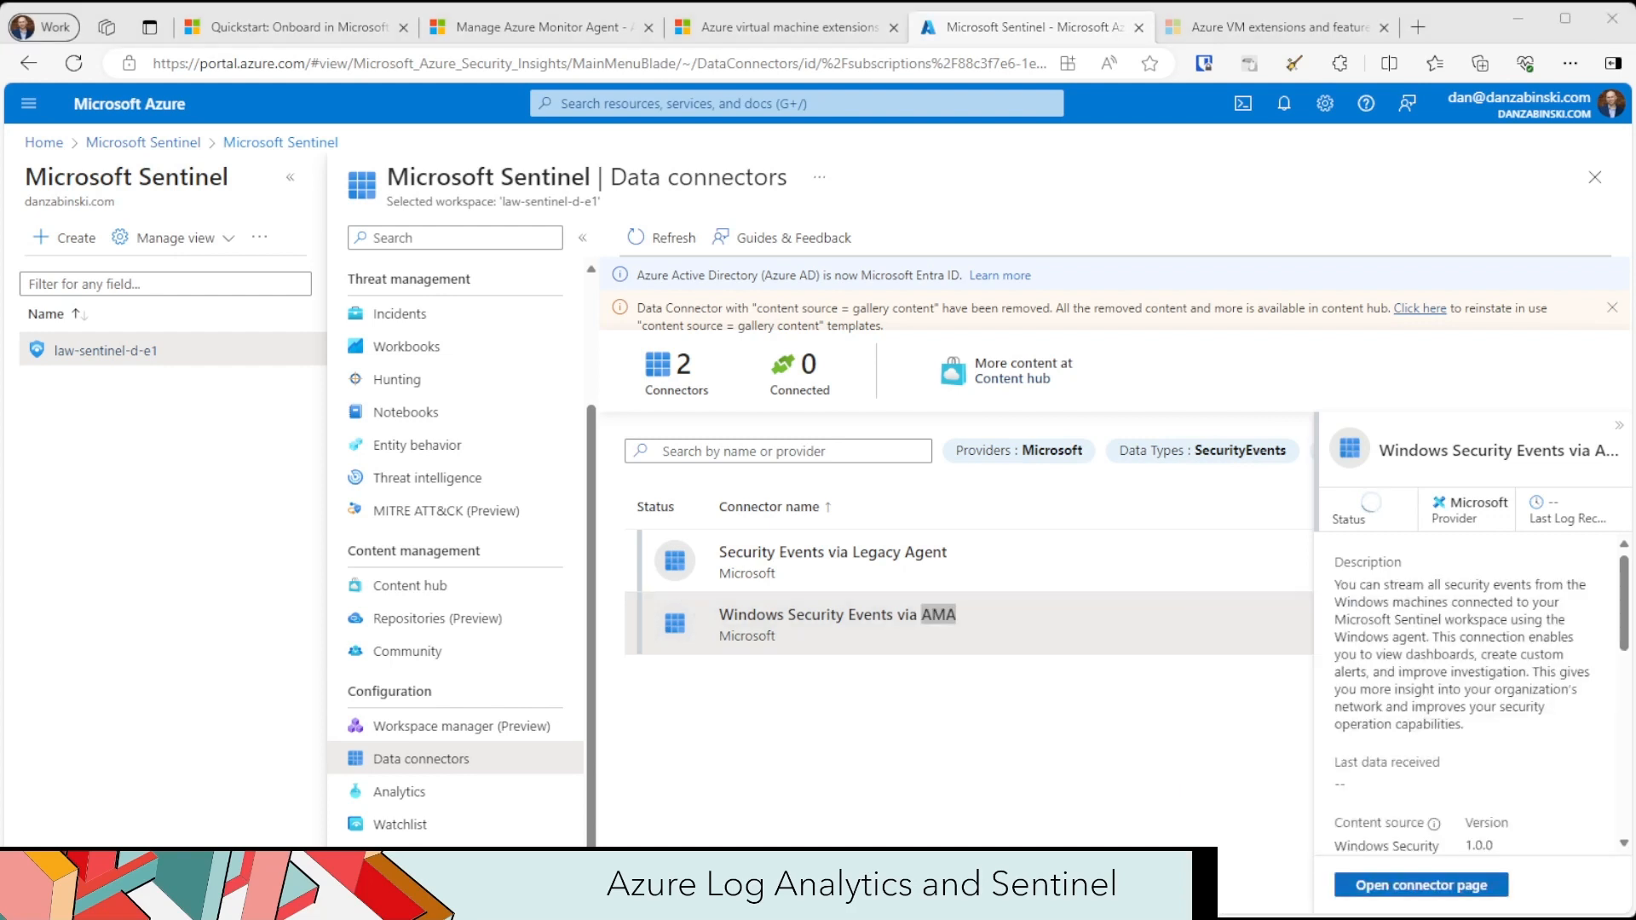
{"action": "left_click", "coordinate": [1398, 889]}
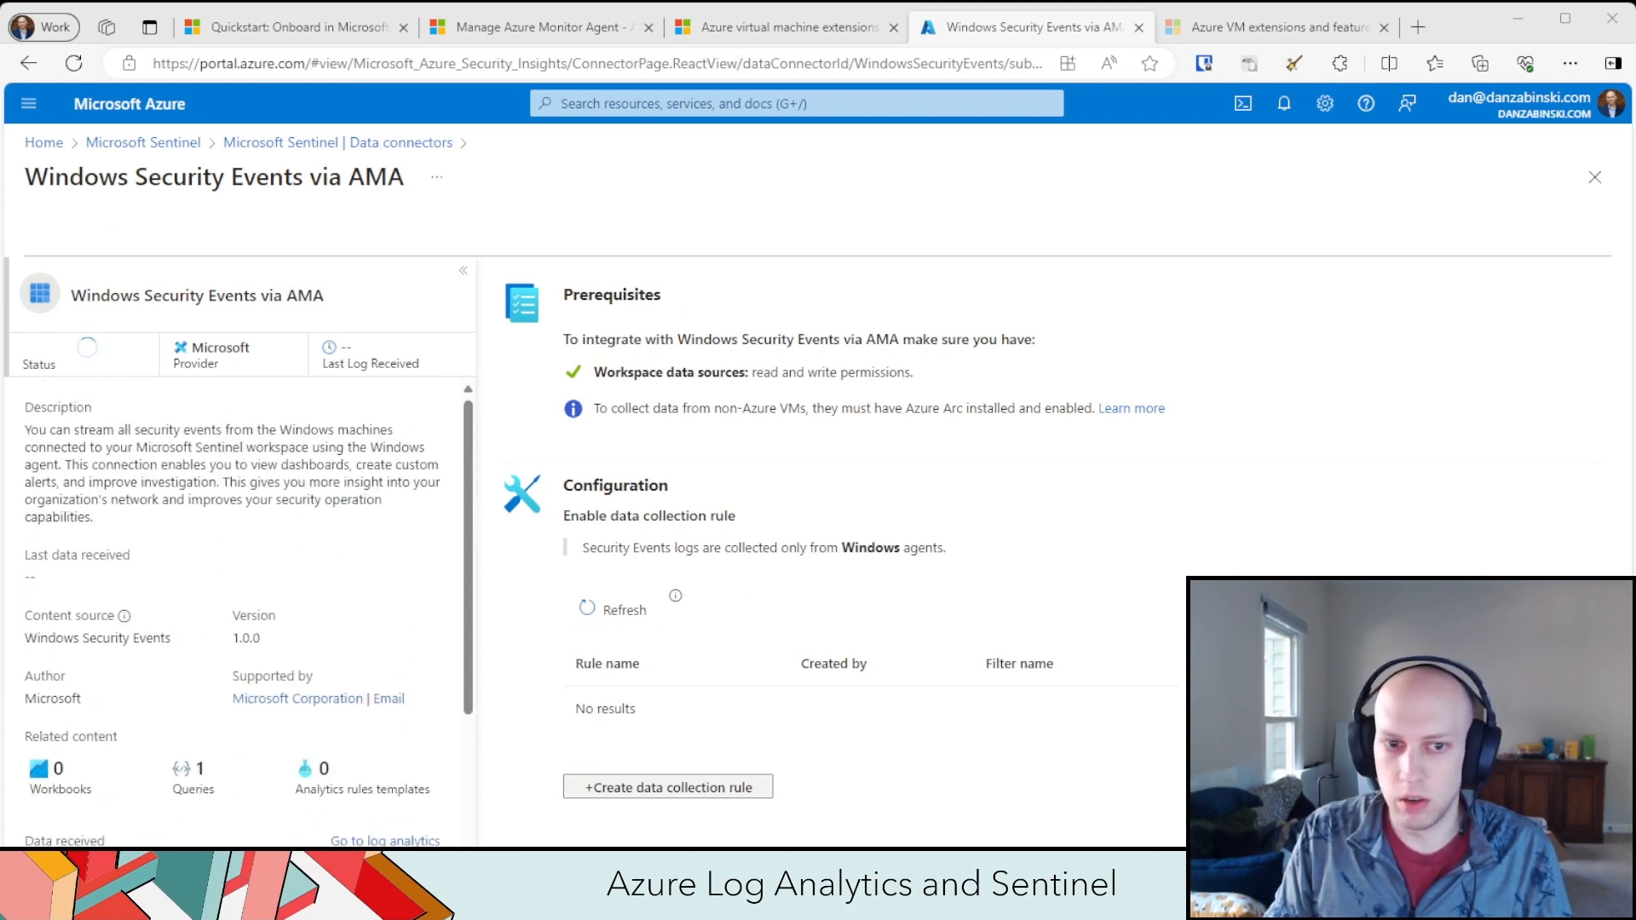
- Start a data collection rule named DCR-WindowsEvents, keeping subscription Sub-PAYG-01 and resource group RG-AzureLabs
{"action": "left_click", "coordinate": [678, 793]}
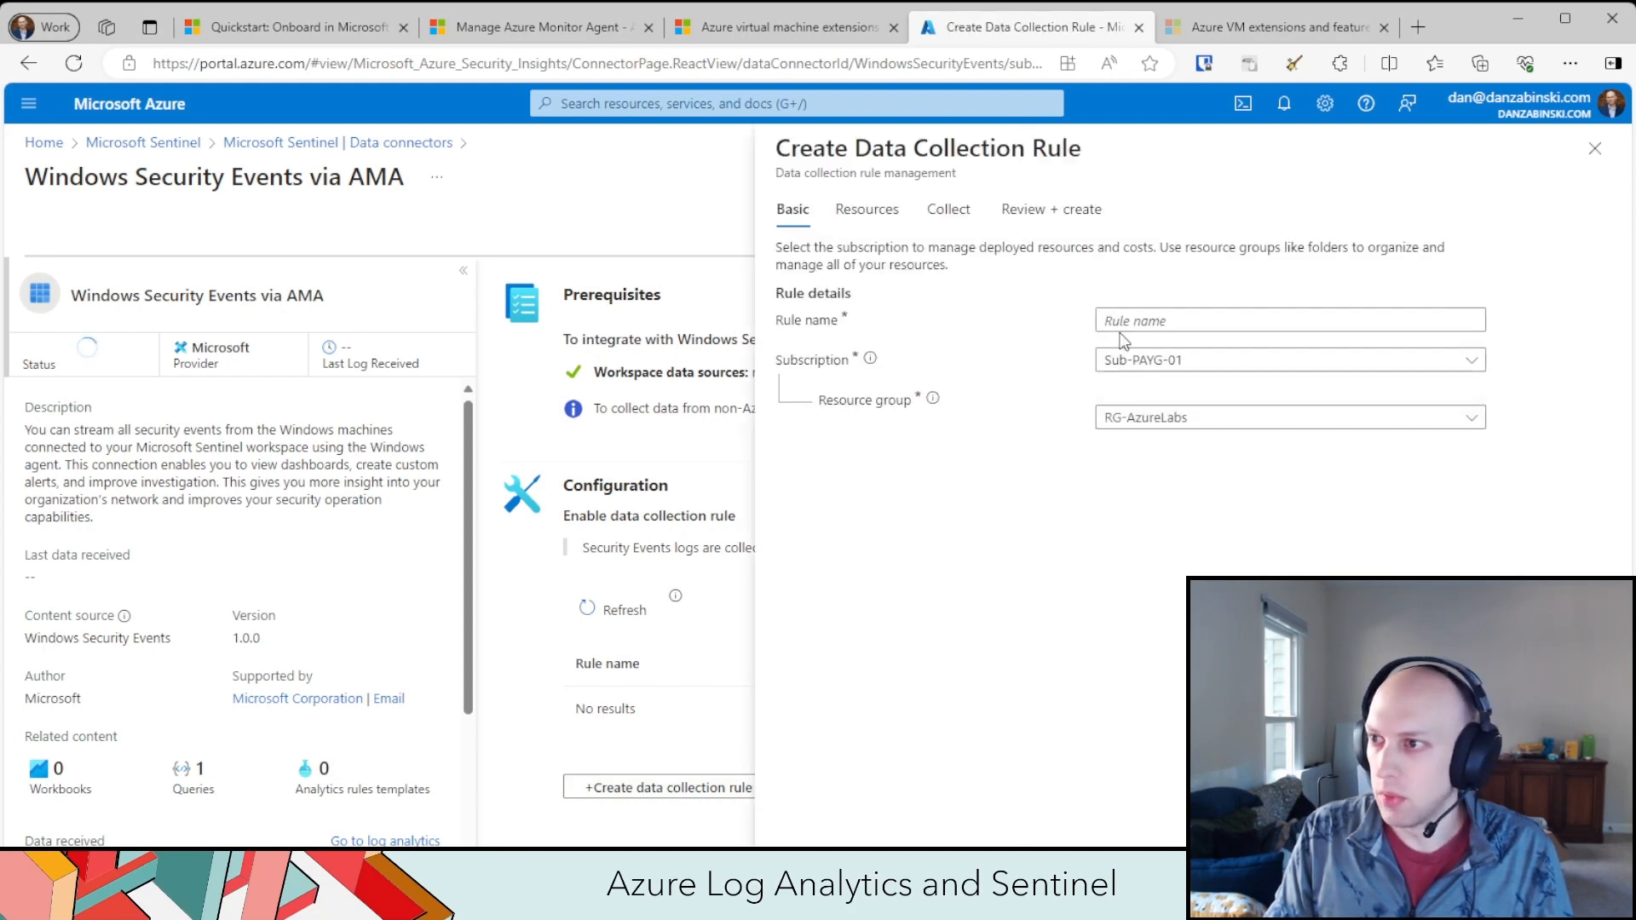
{"action": "left_click", "coordinate": [1162, 319]}
{"action": "left_click", "coordinate": [1160, 317]}
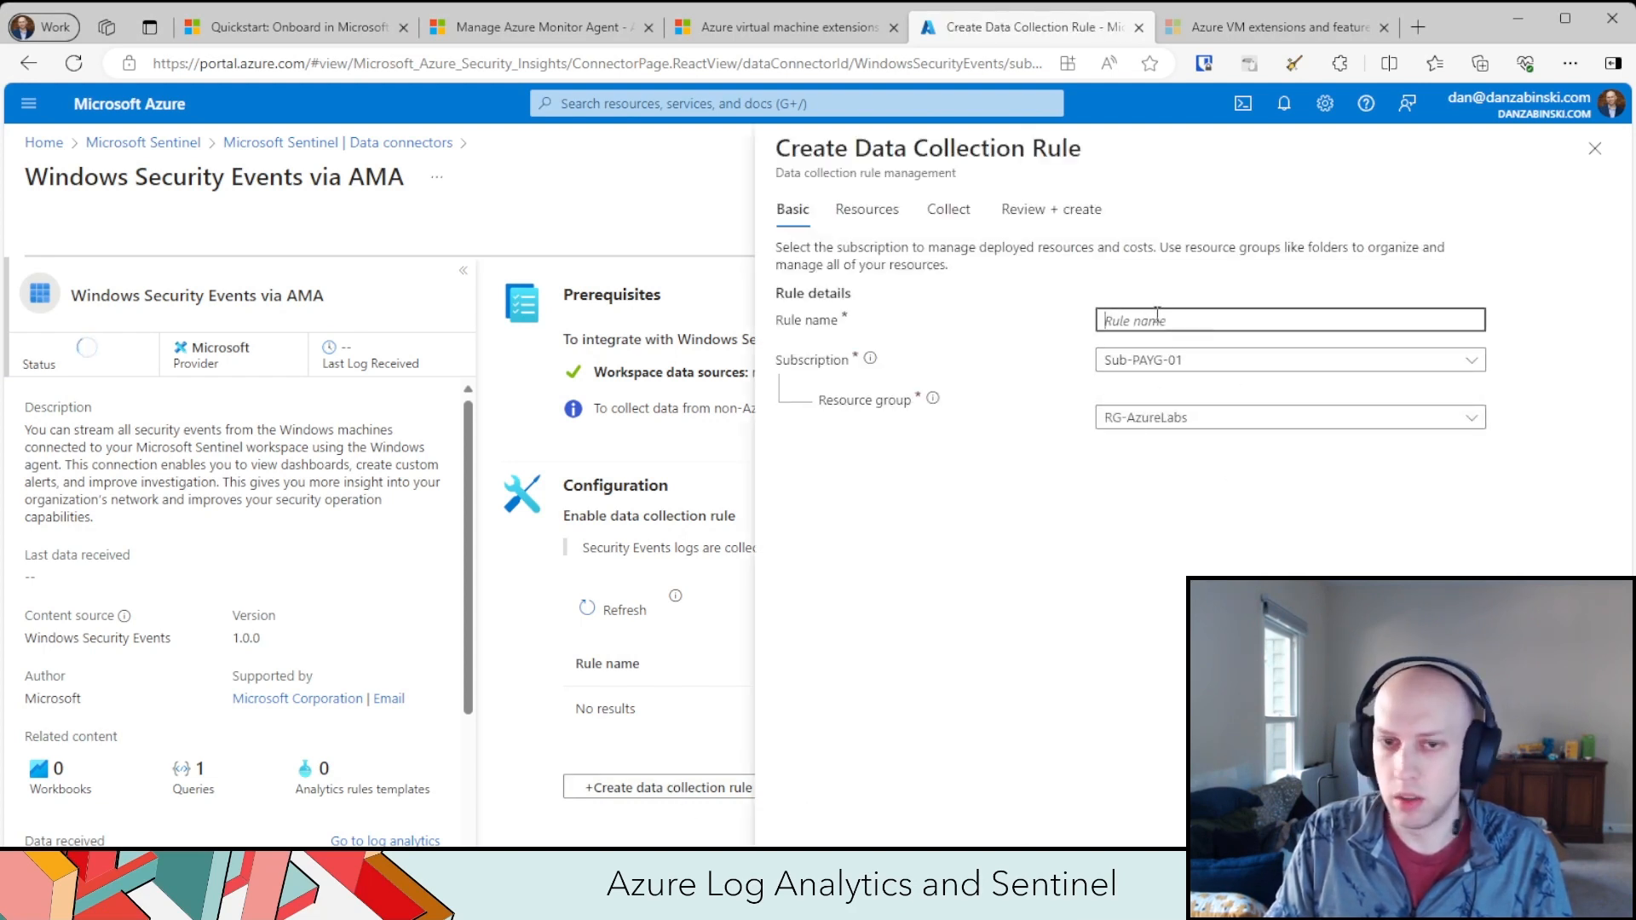
{"action": "type", "text": "D"}
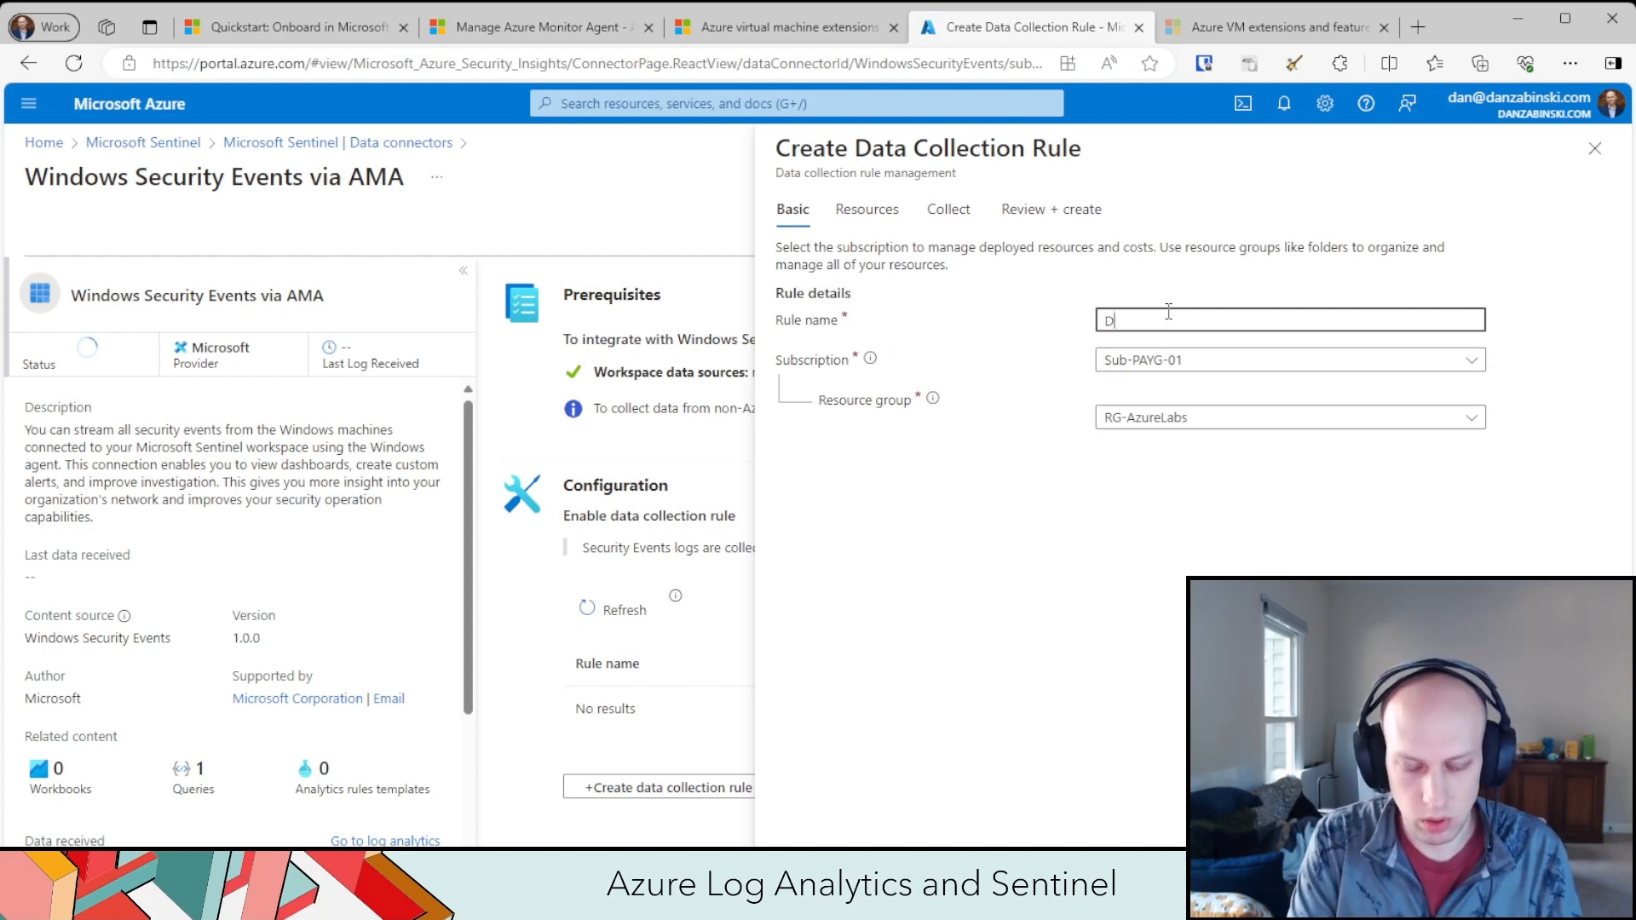
{"action": "type", "text": "CR-WindowsEvents"}
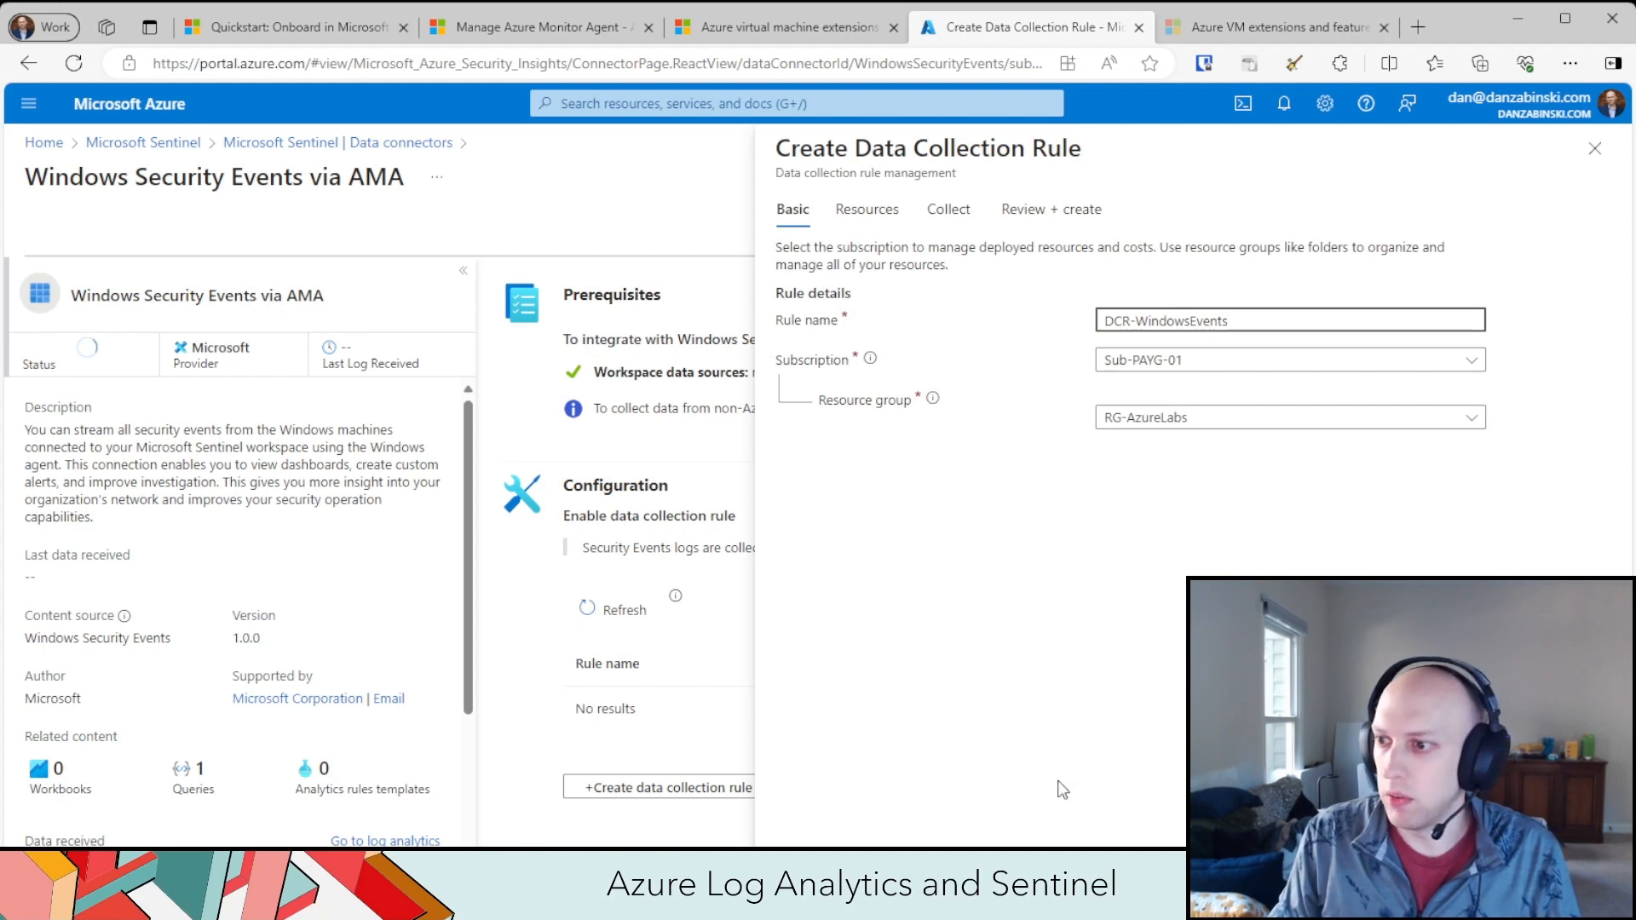
{"action": "left_click", "coordinate": [913, 875]}
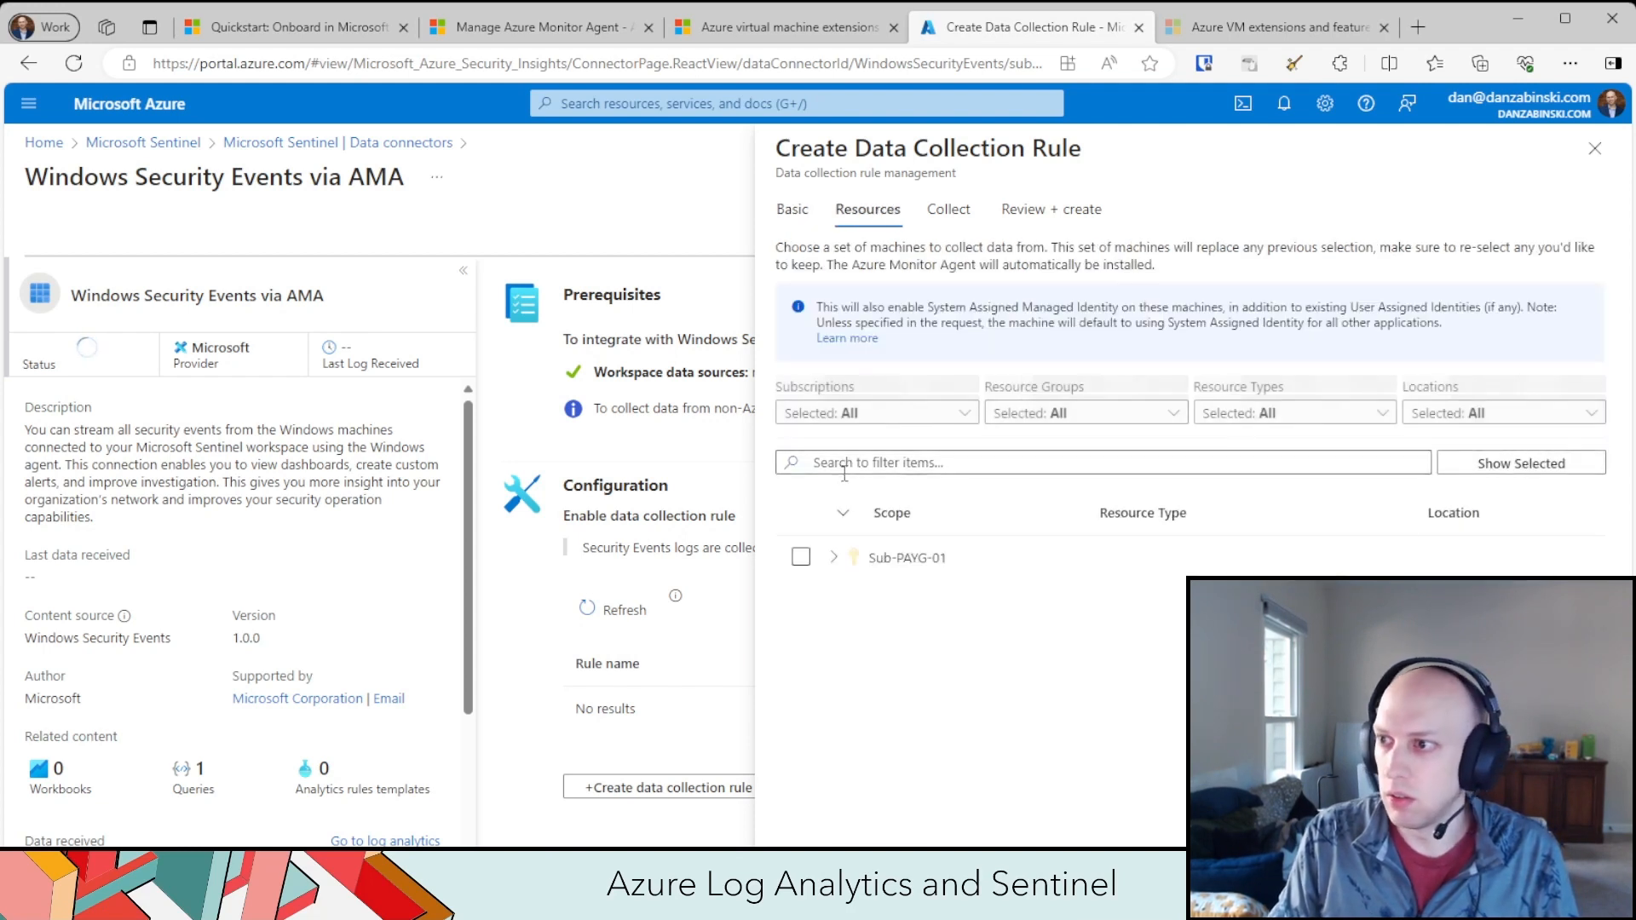
- Expand Sub-PAYG-01 and RG-AzureLabs and select only the MGMT-P1 machine as the rule's resource
{"action": "left_click", "coordinate": [833, 560]}
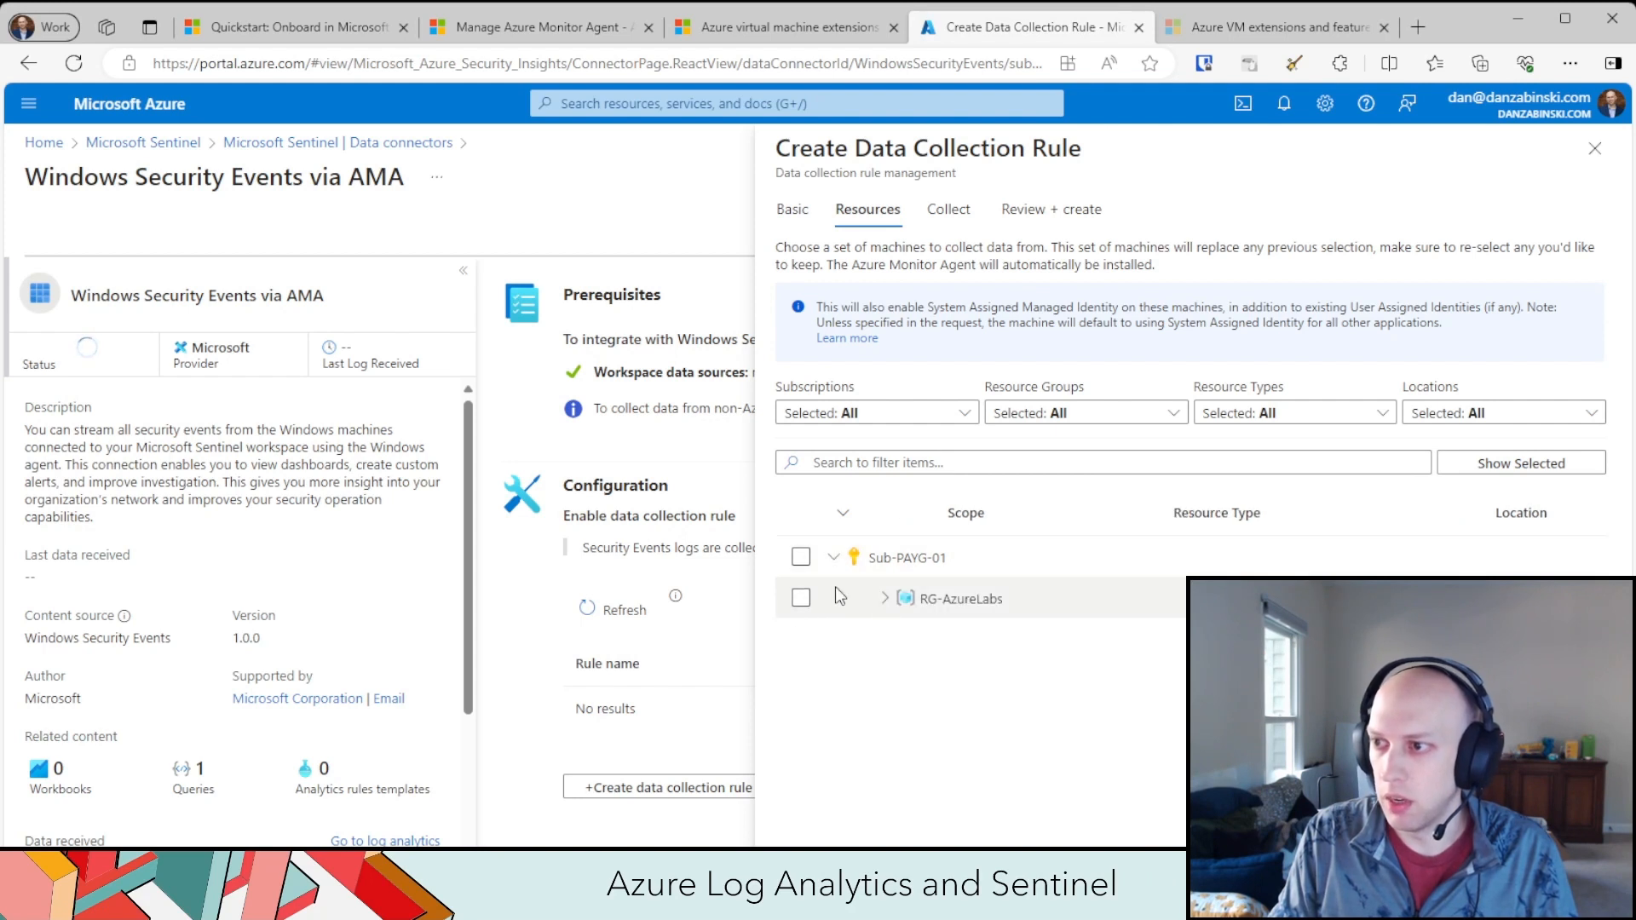
{"action": "left_click", "coordinate": [886, 601]}
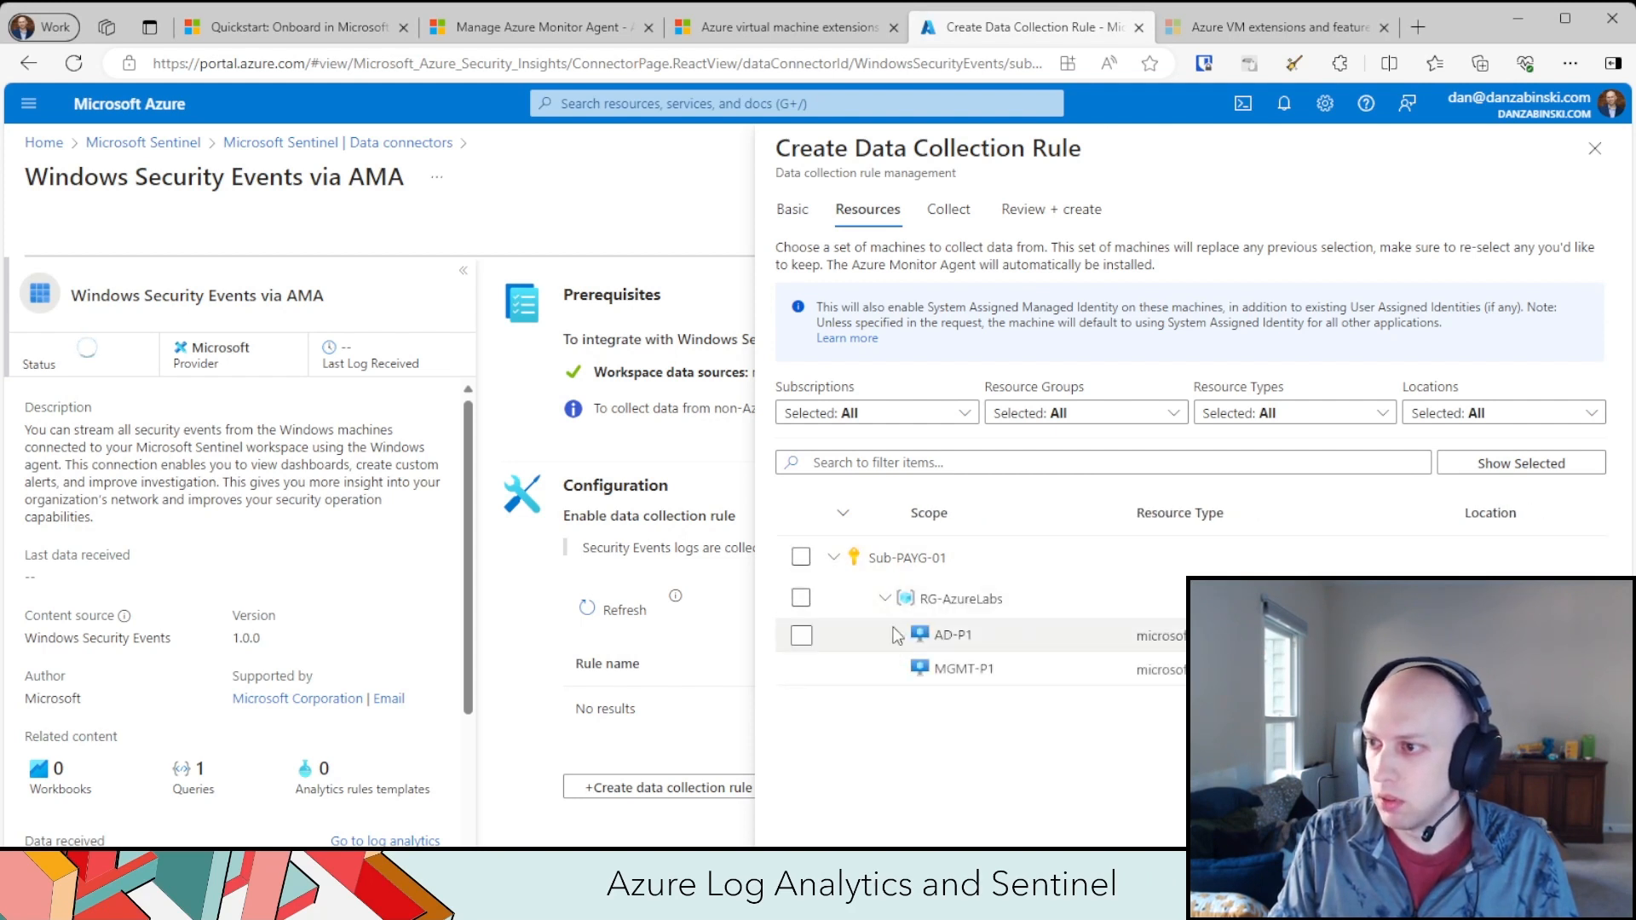
{"action": "left_click", "coordinate": [801, 671]}
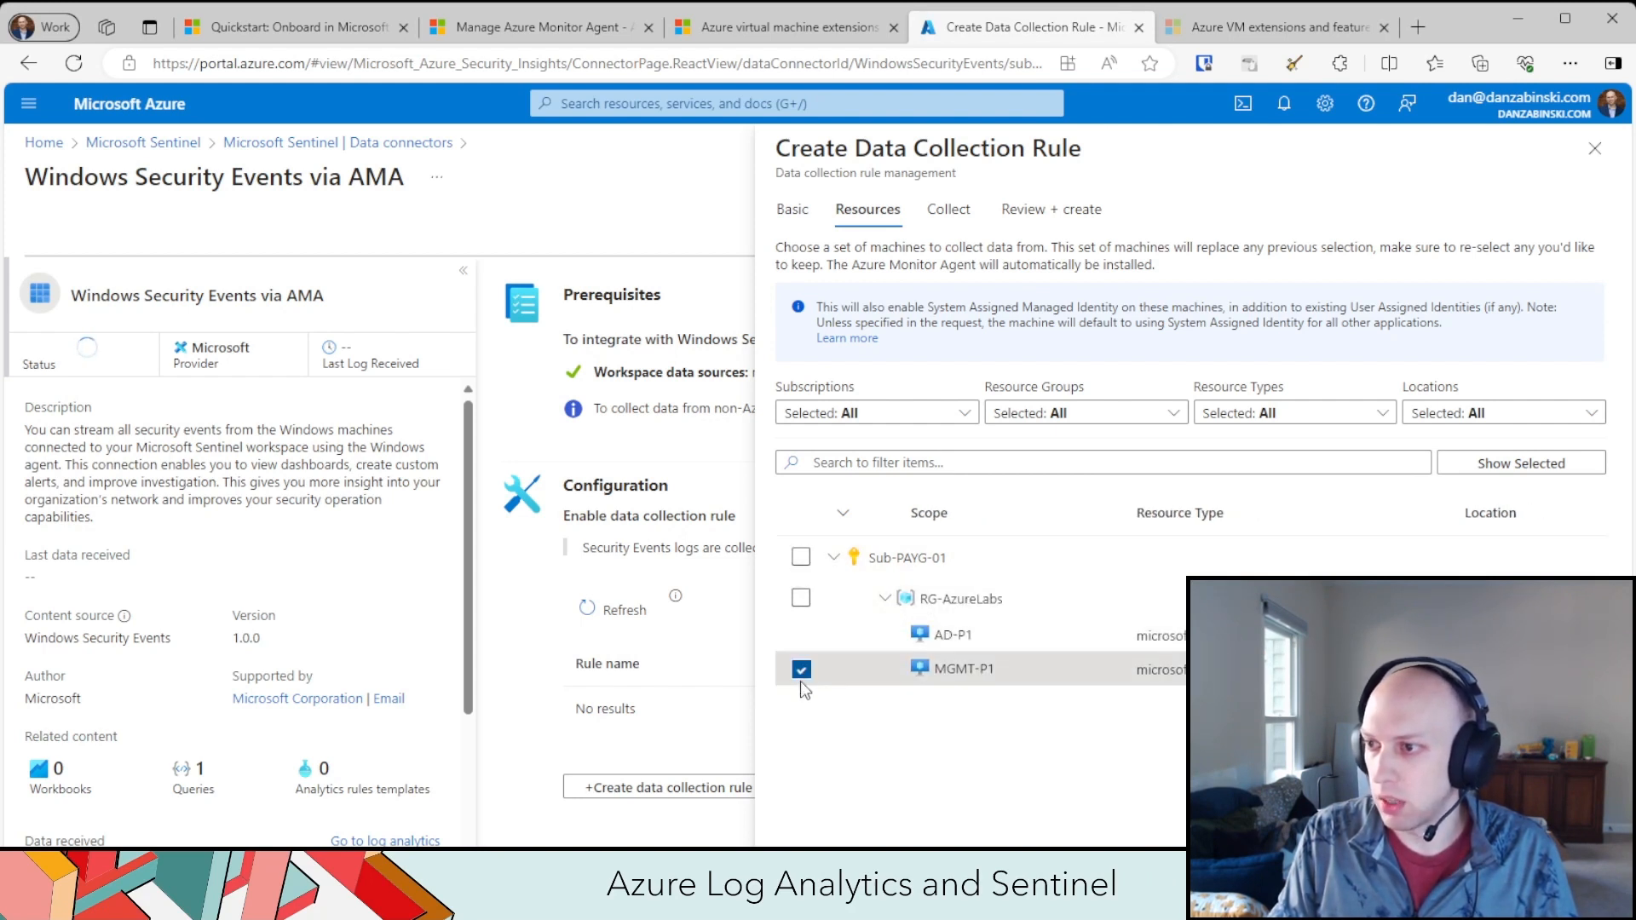
{"action": "left_click", "coordinate": [801, 600]}
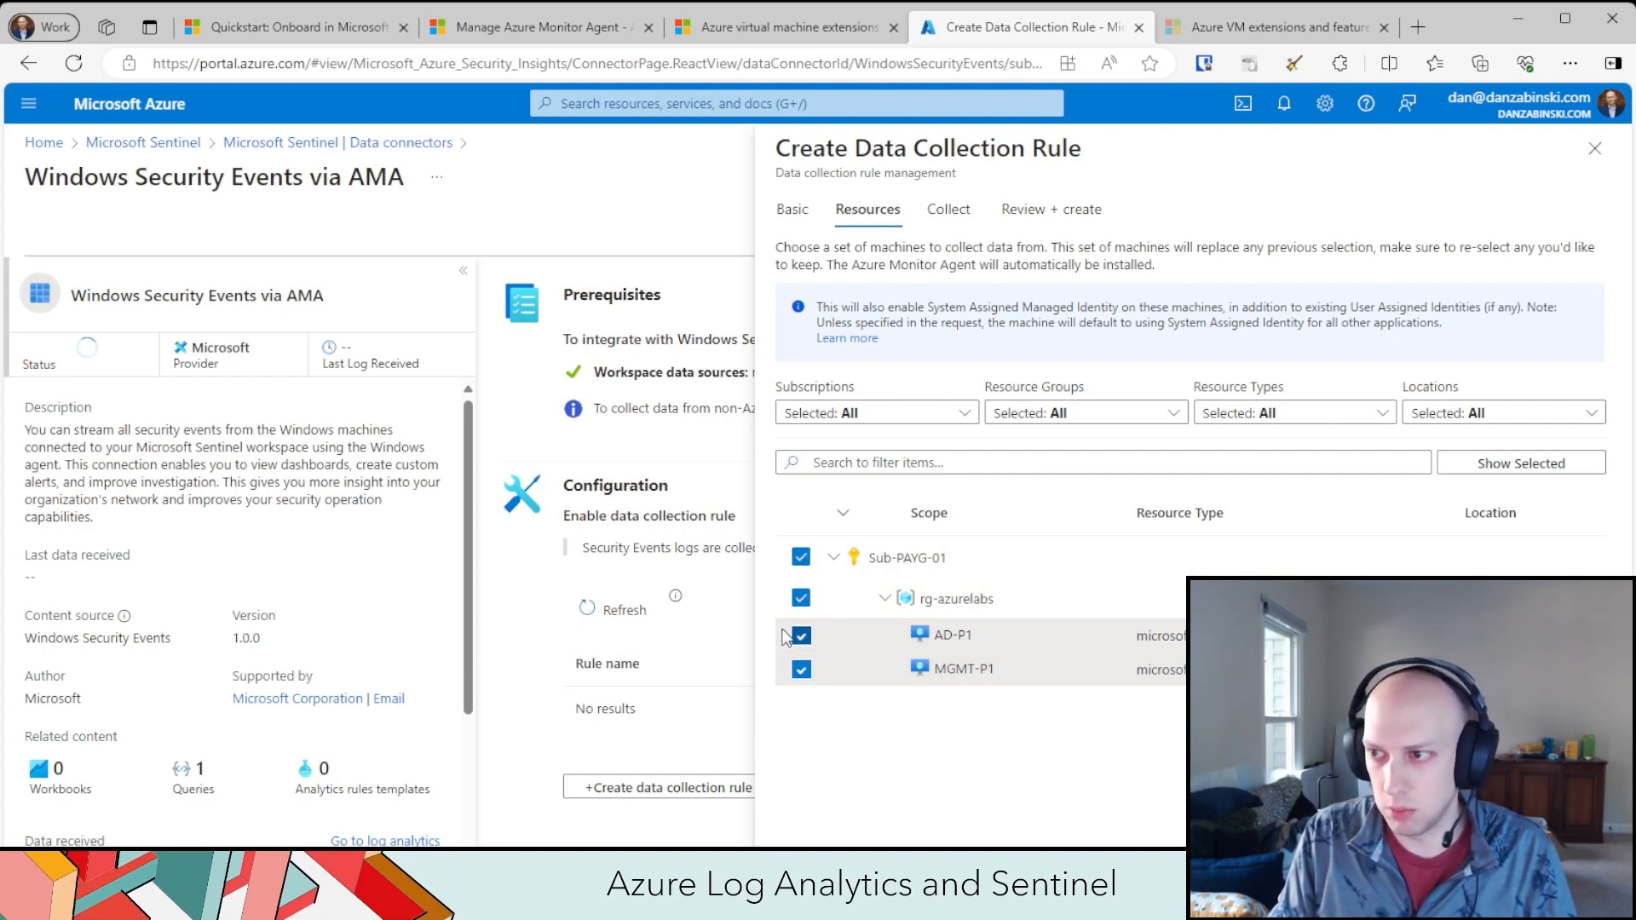
{"action": "left_click", "coordinate": [801, 599]}
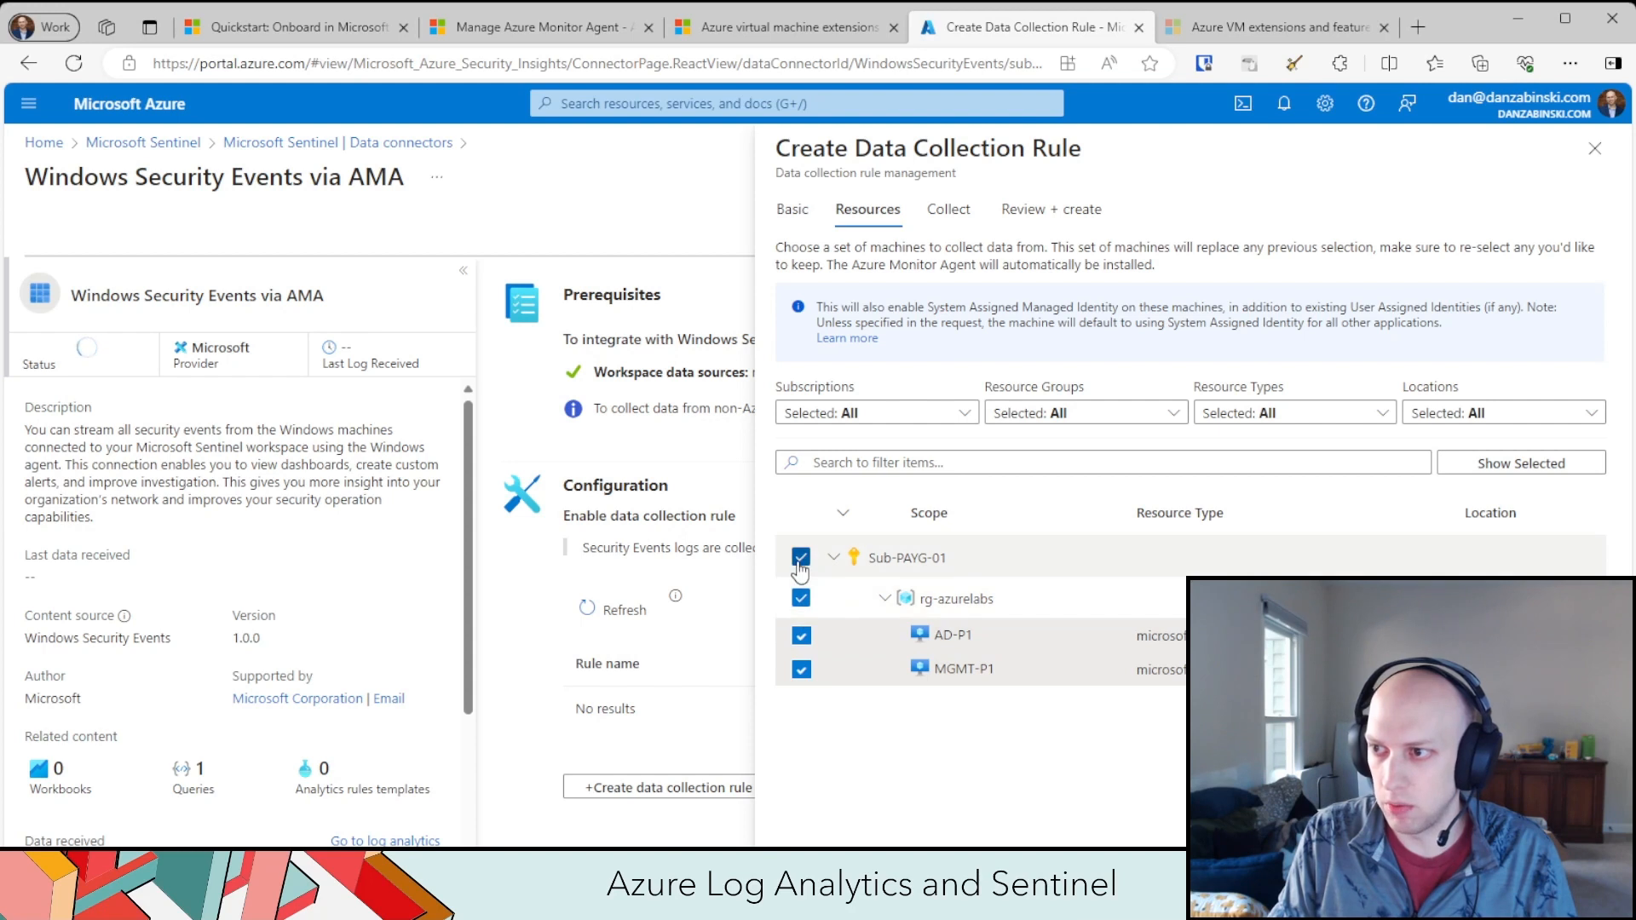
{"action": "left_click", "coordinate": [800, 636]}
{"action": "left_click", "coordinate": [800, 669]}
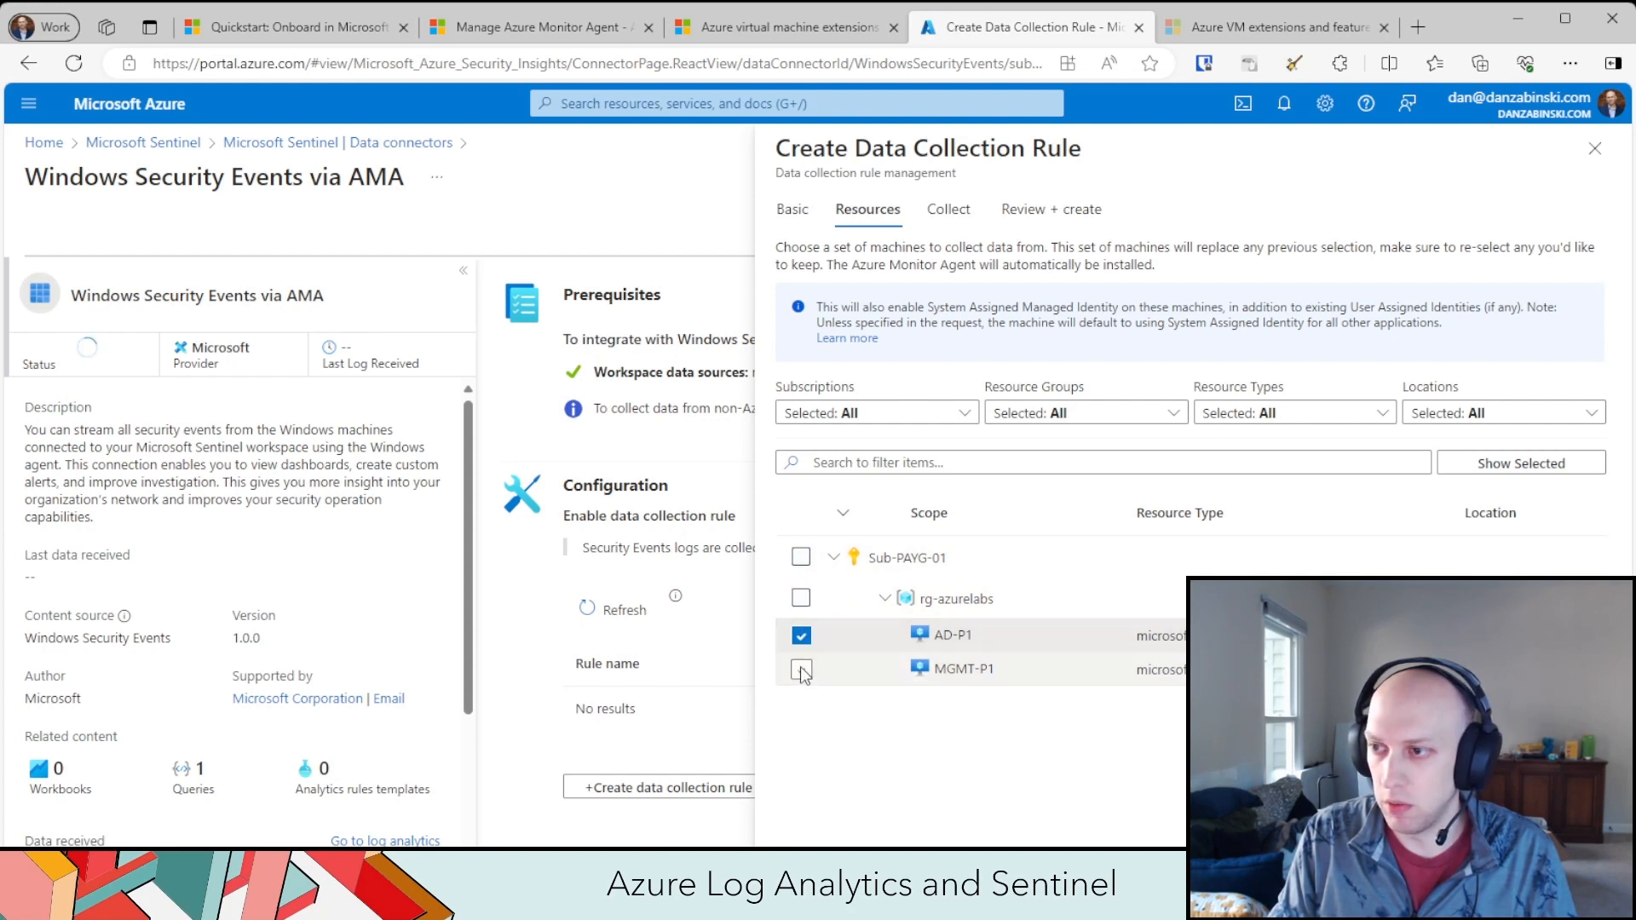
{"action": "left_click", "coordinate": [803, 636]}
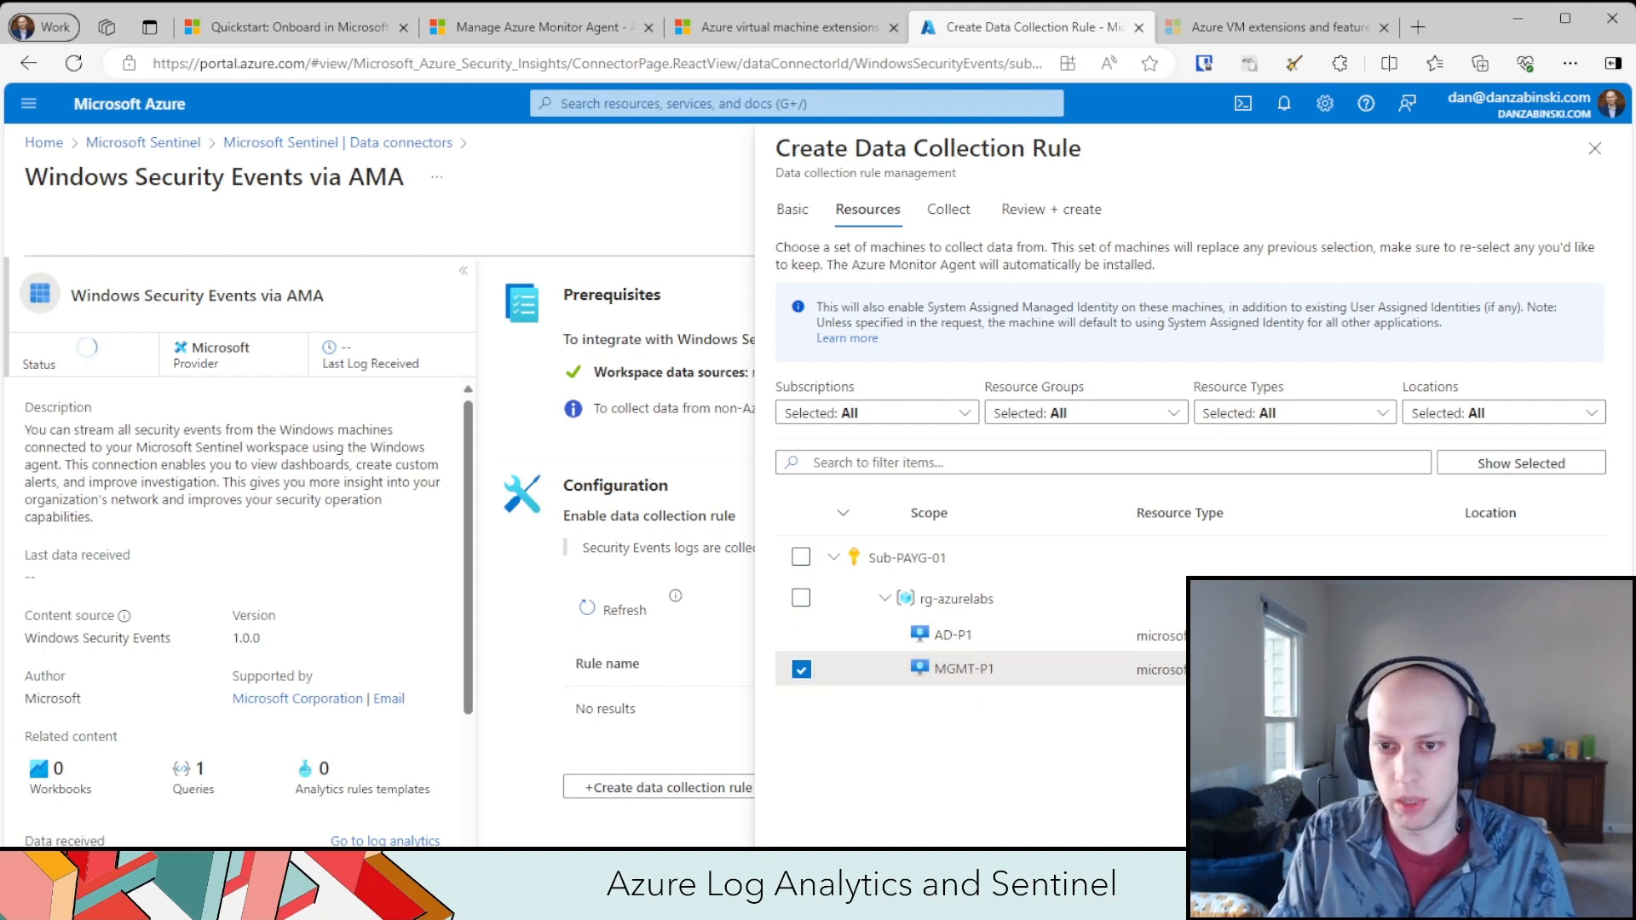
- Keep All Security Events as the events to stream, review the settings, and create the data collection rule
{"action": "left_click", "coordinate": [916, 867]}
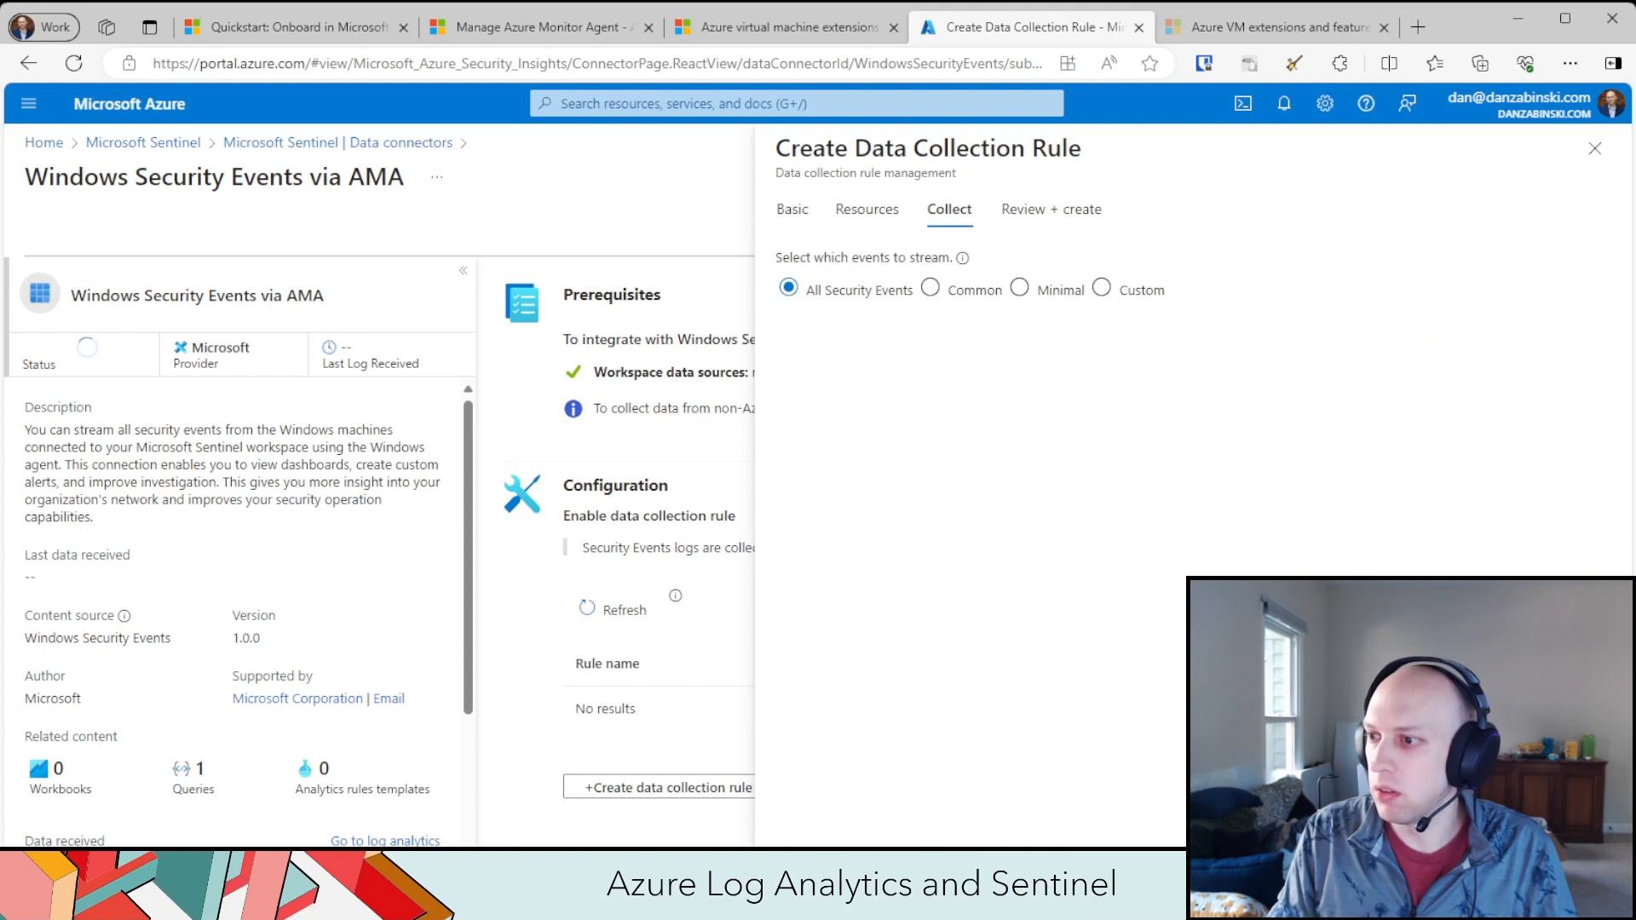
{"action": "left_click", "coordinate": [929, 871]}
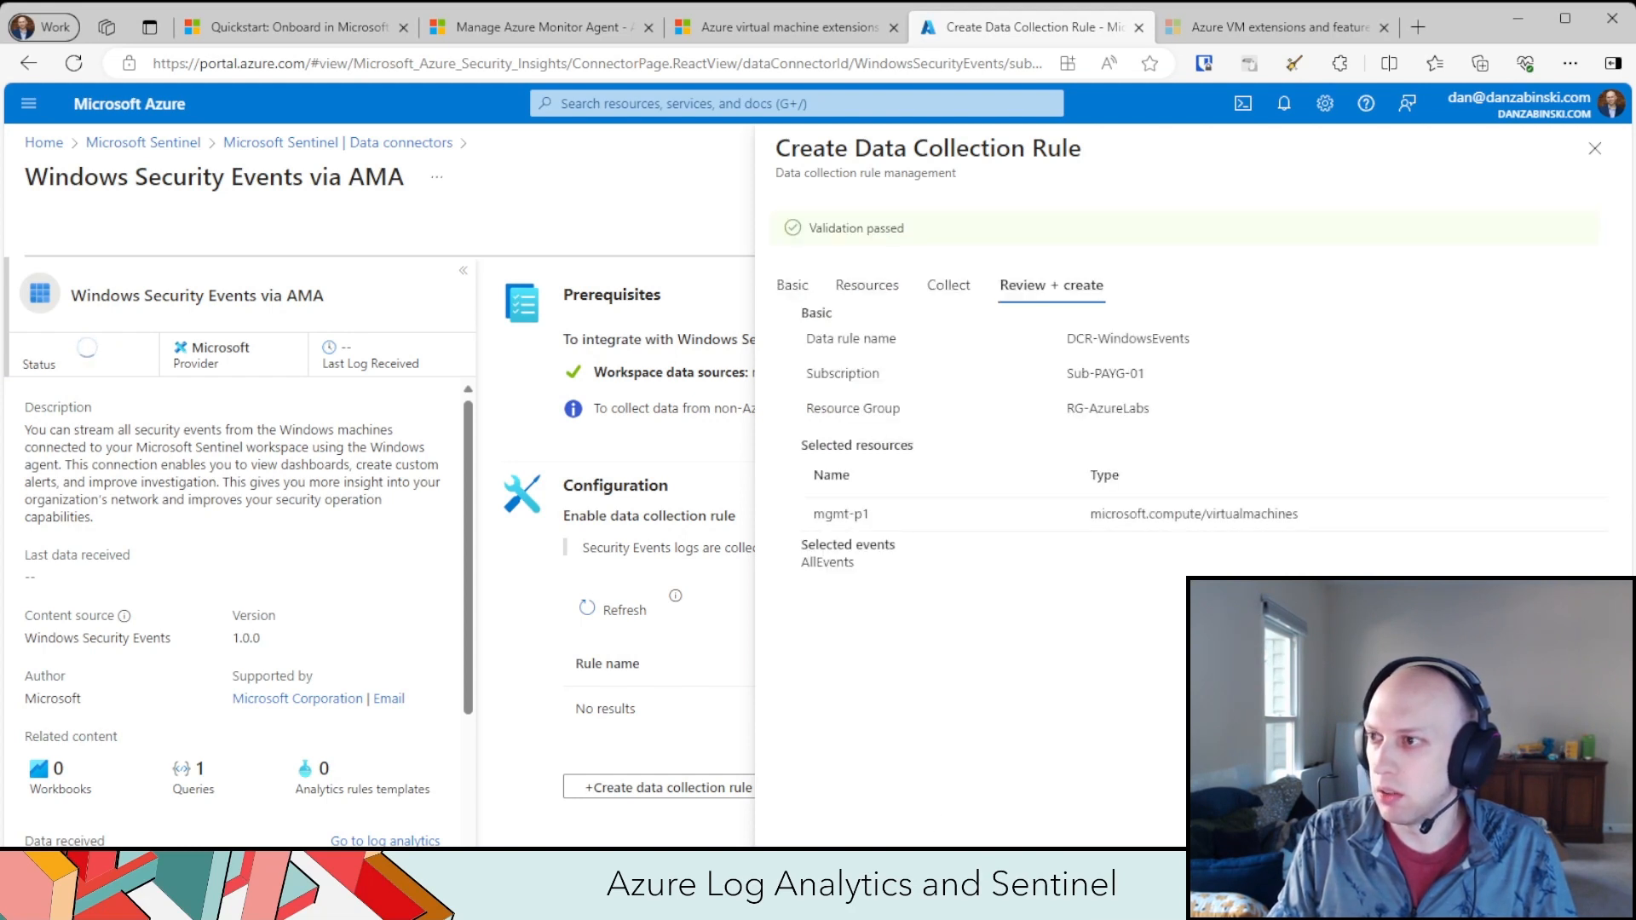
{"action": "left_click", "coordinate": [937, 871]}
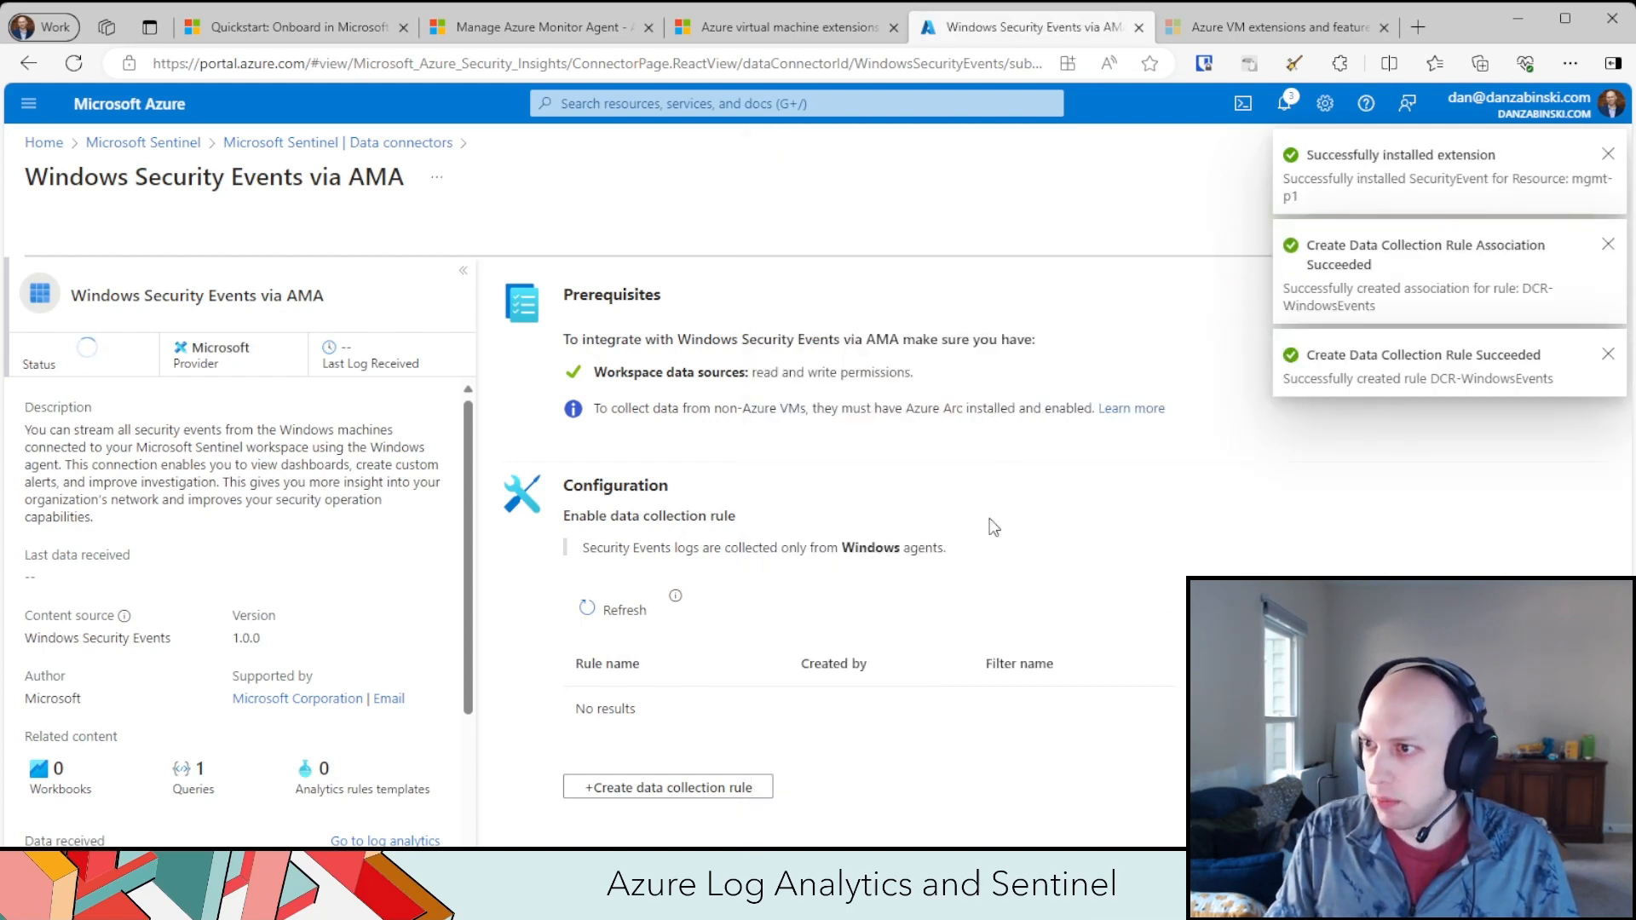
- Refresh the connector's list of data collection rules and dismiss the notifications
{"action": "left_click", "coordinate": [638, 626]}
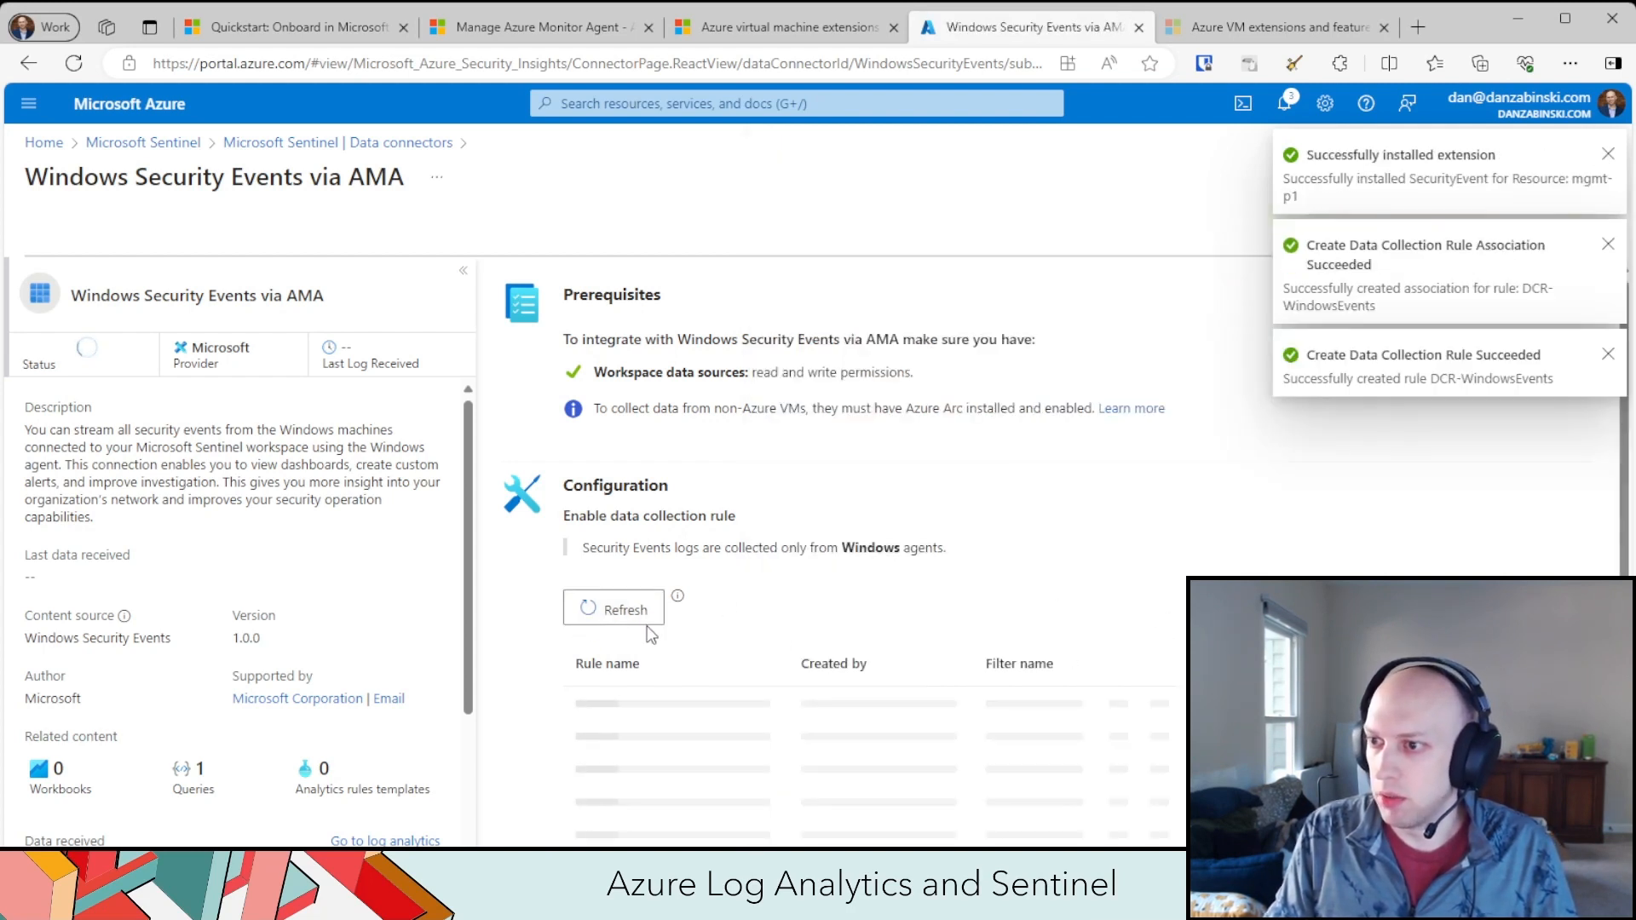
{"action": "left_click", "coordinate": [602, 631]}
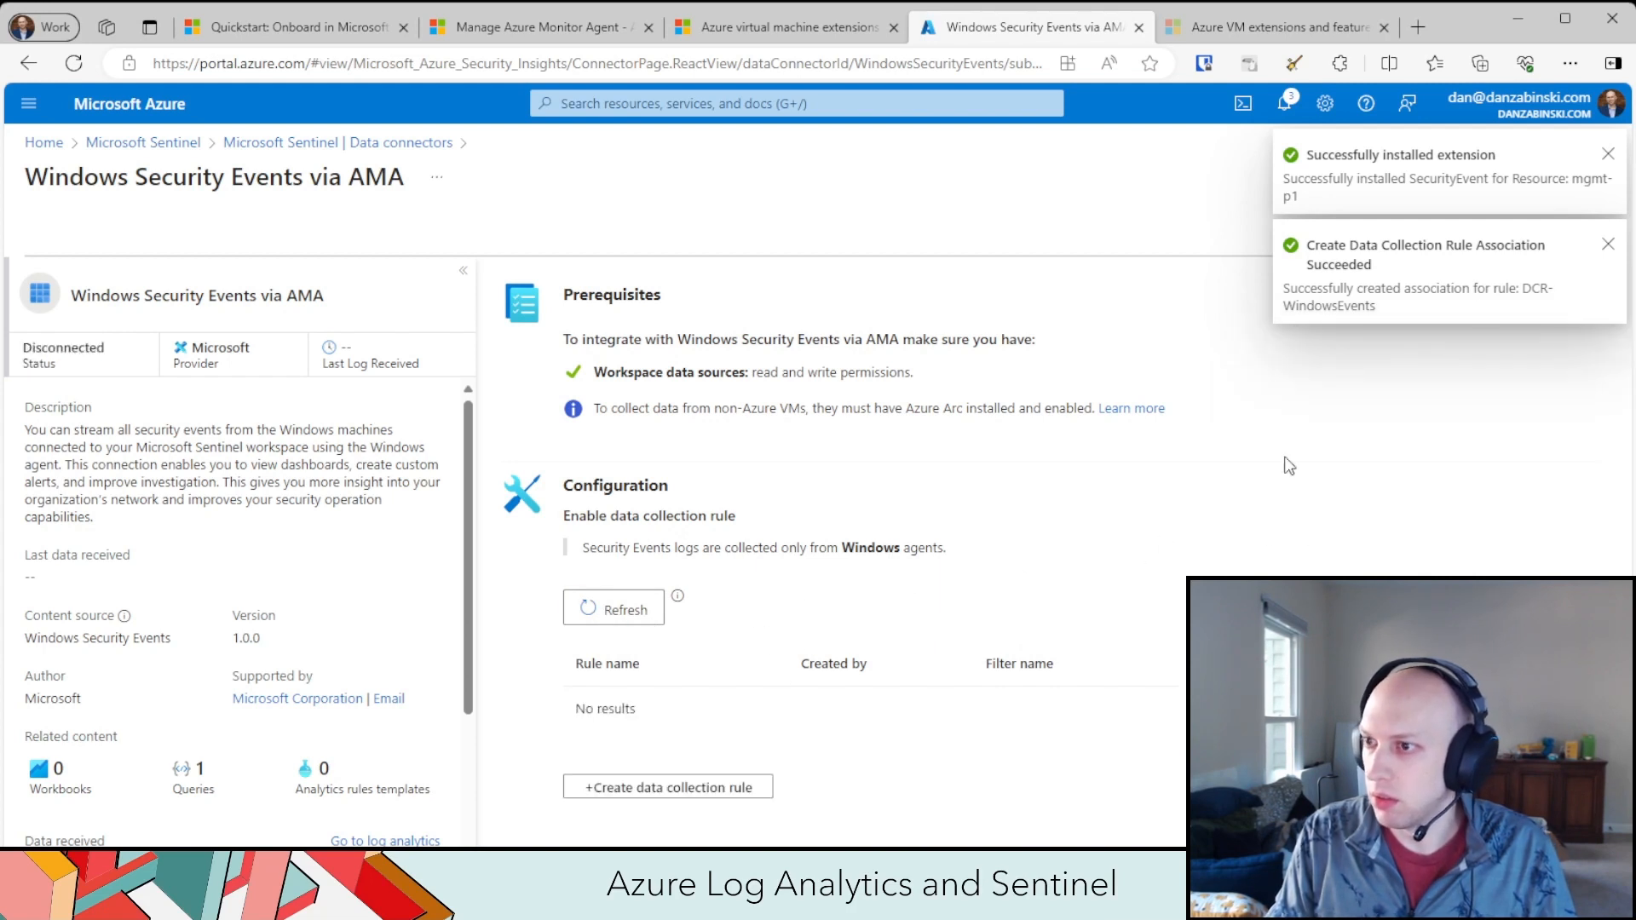
{"action": "left_click", "coordinate": [1607, 154]}
{"action": "left_click", "coordinate": [1607, 156]}
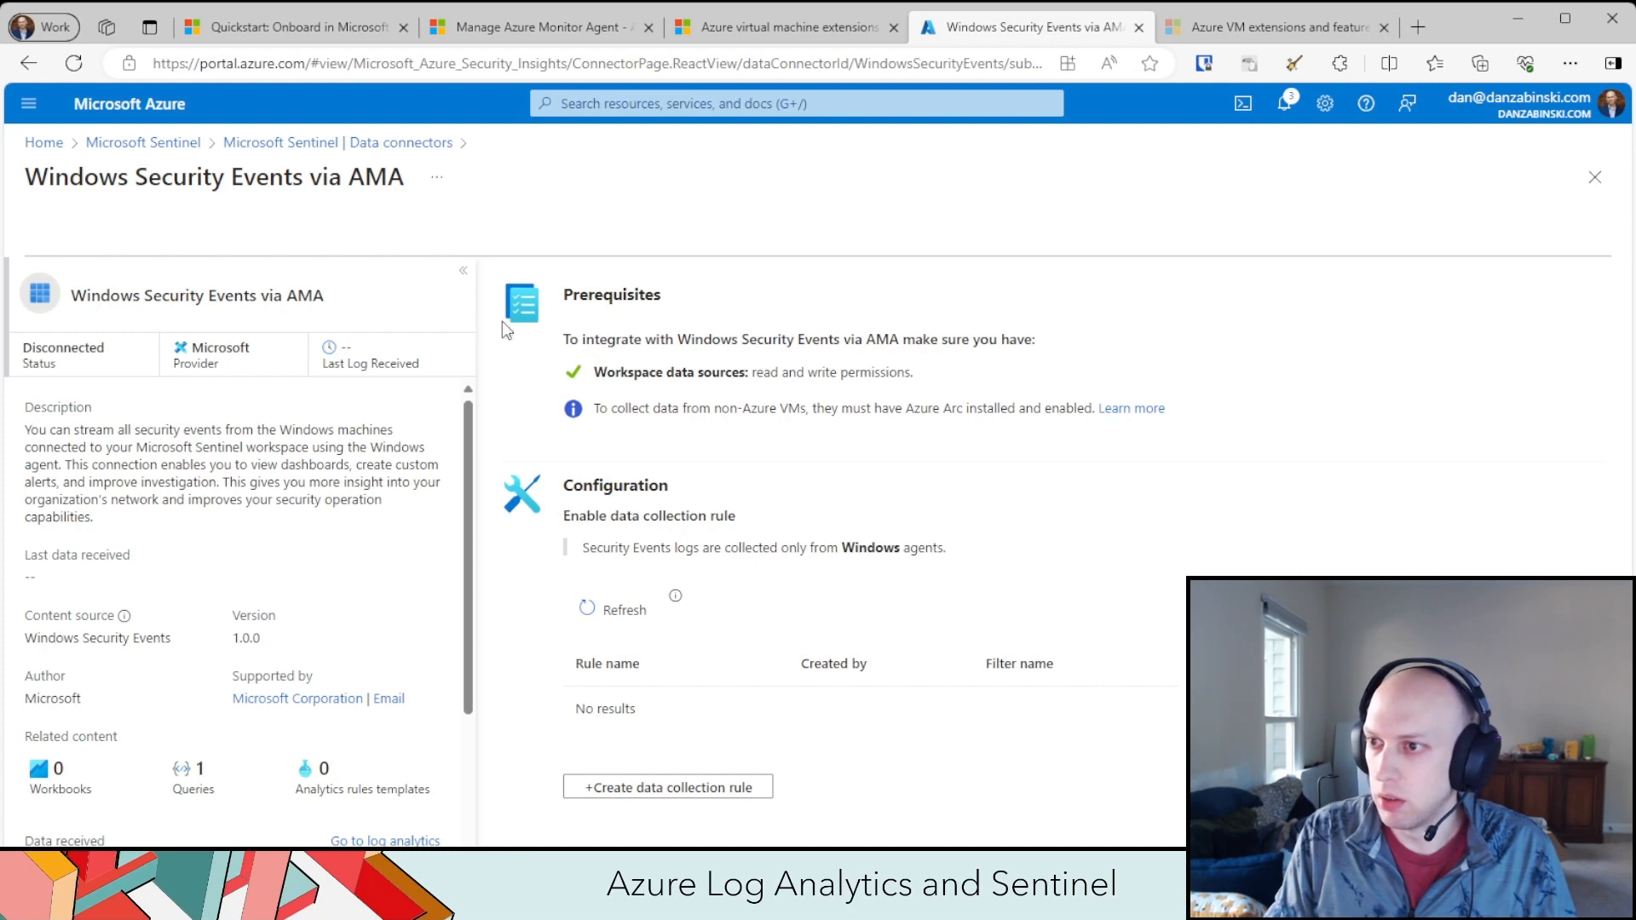
- Reopen the Windows Security Events via AMA connector page from Data connectors and check the DCR-WindowsEvents rule entry
{"action": "left_click", "coordinate": [380, 146]}
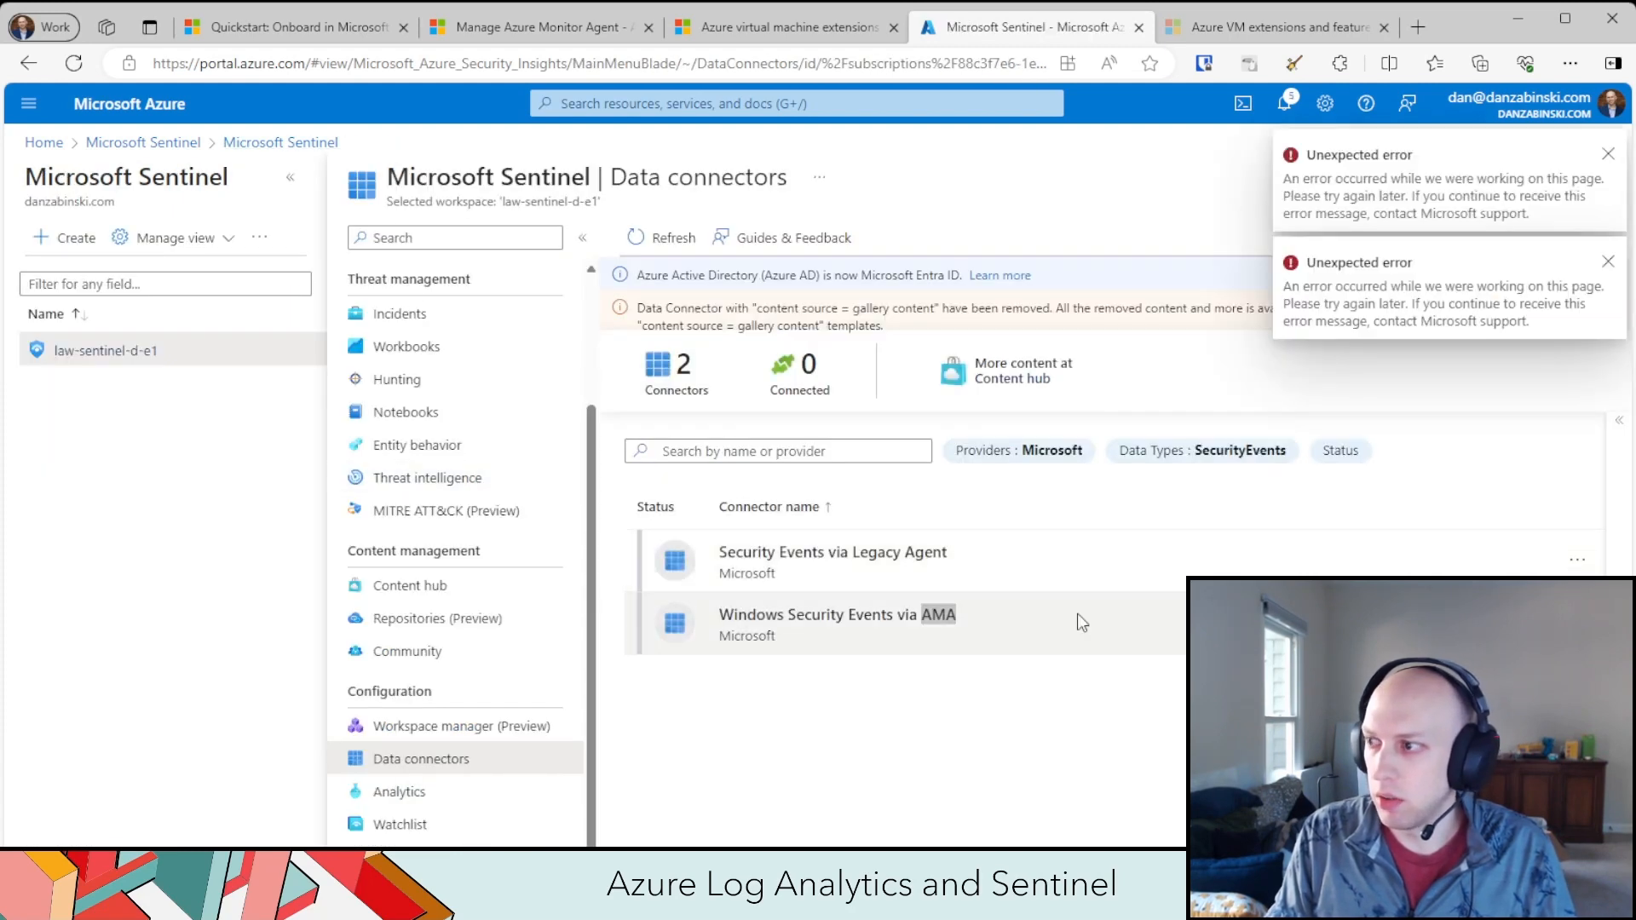
{"action": "double_click", "coordinate": [937, 614]}
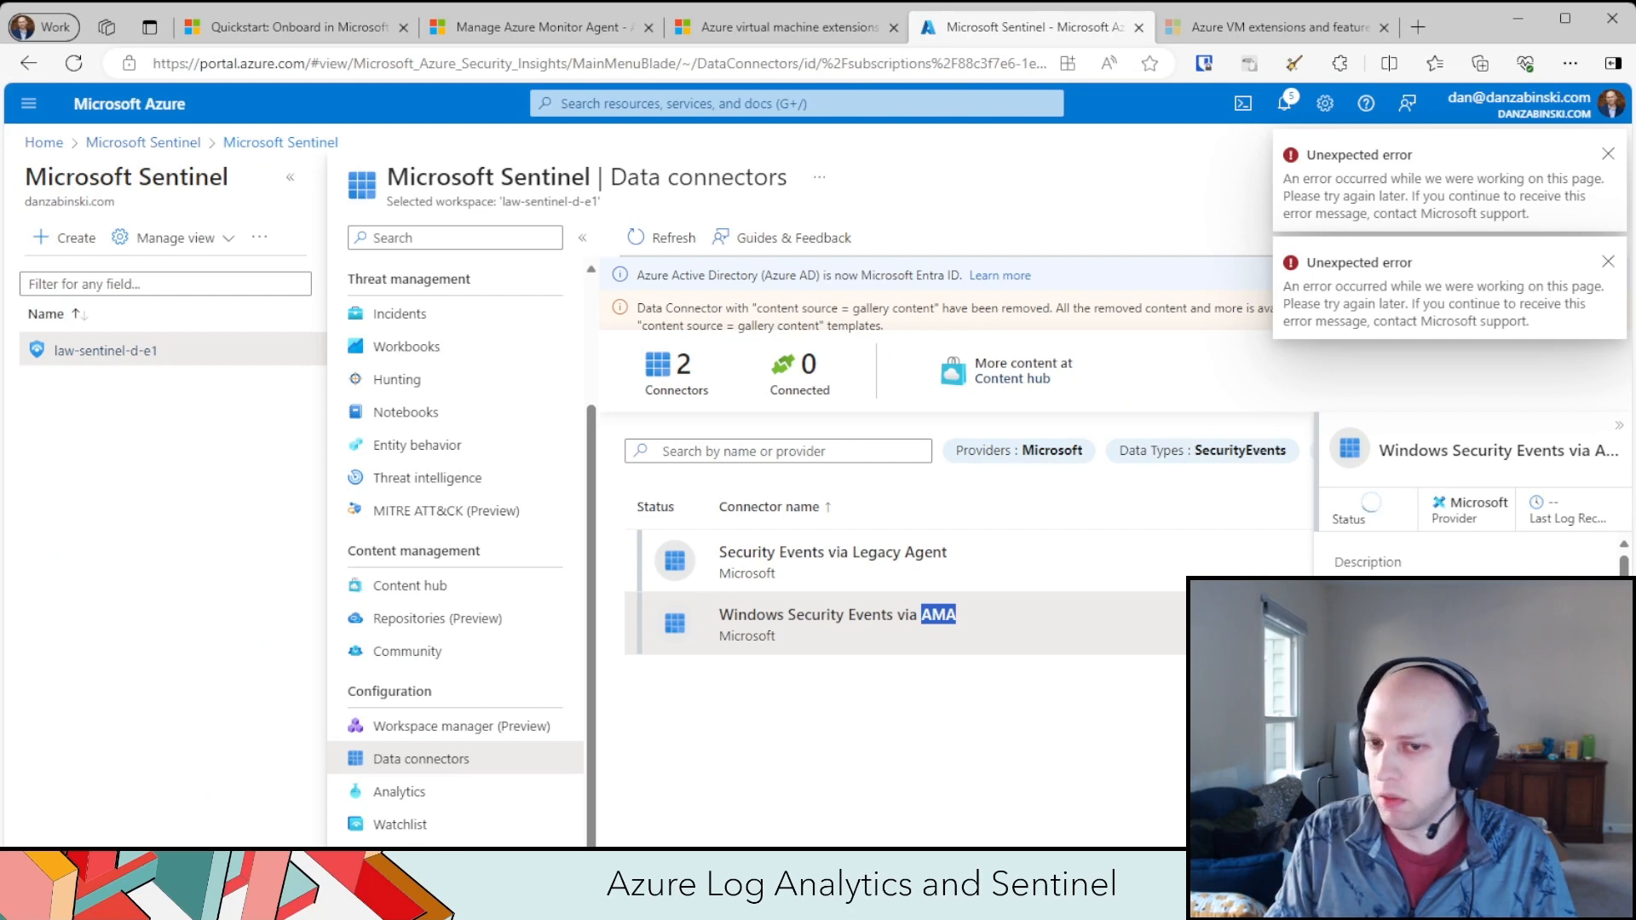
{"action": "left_click", "coordinate": [1472, 820]}
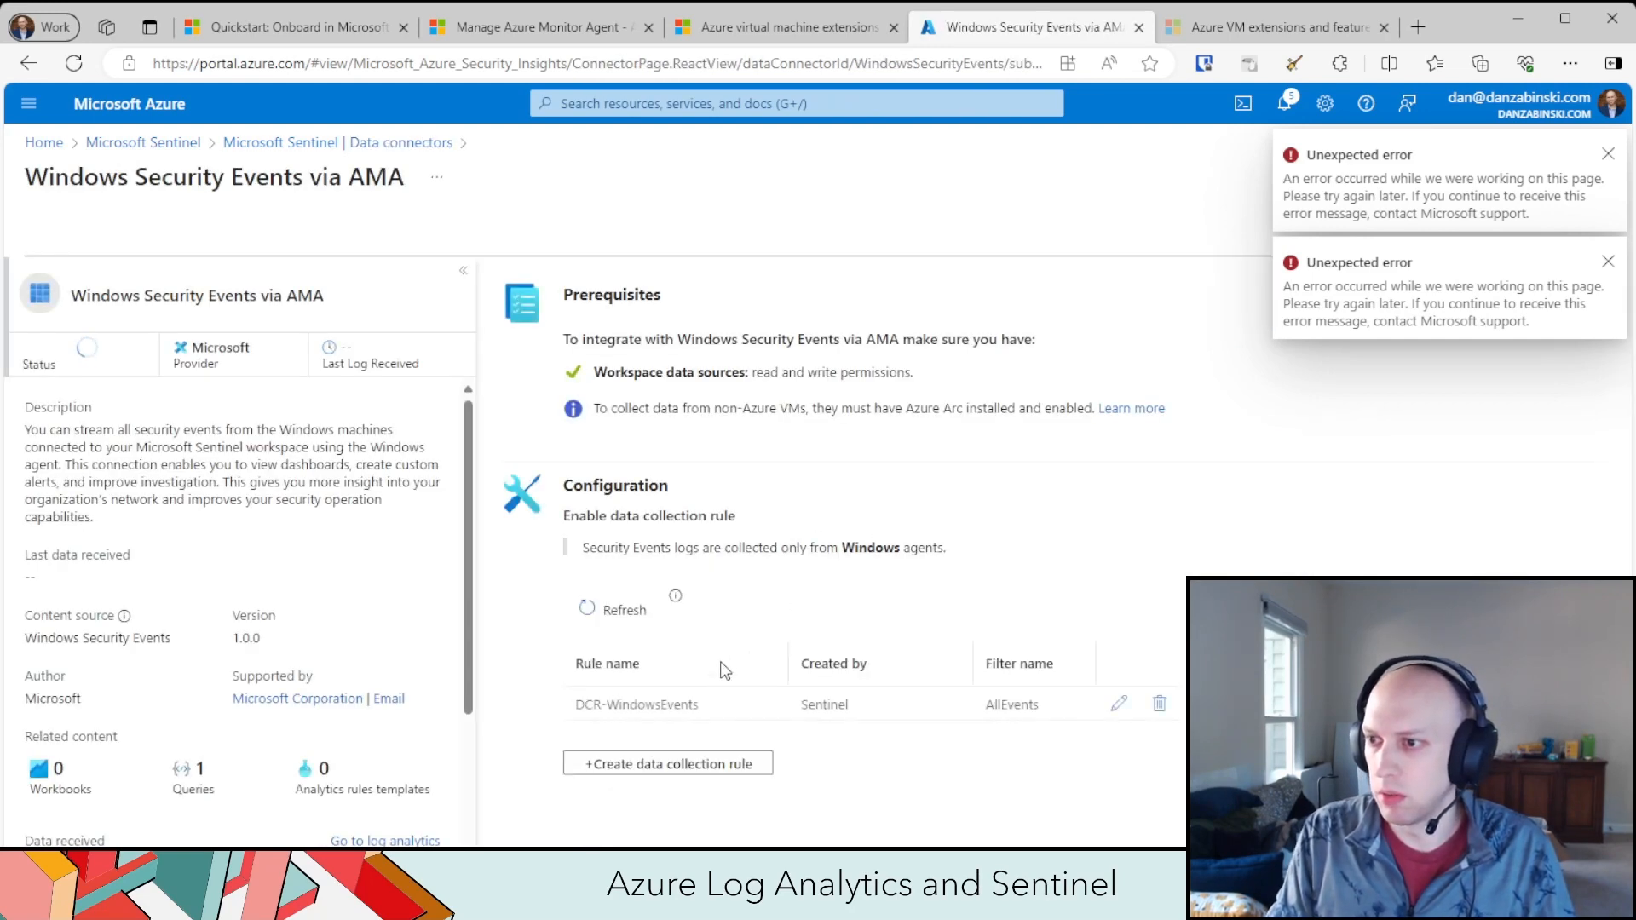
{"action": "left_click_drag", "start_coordinate": [554, 706], "coordinate": [1009, 697]}
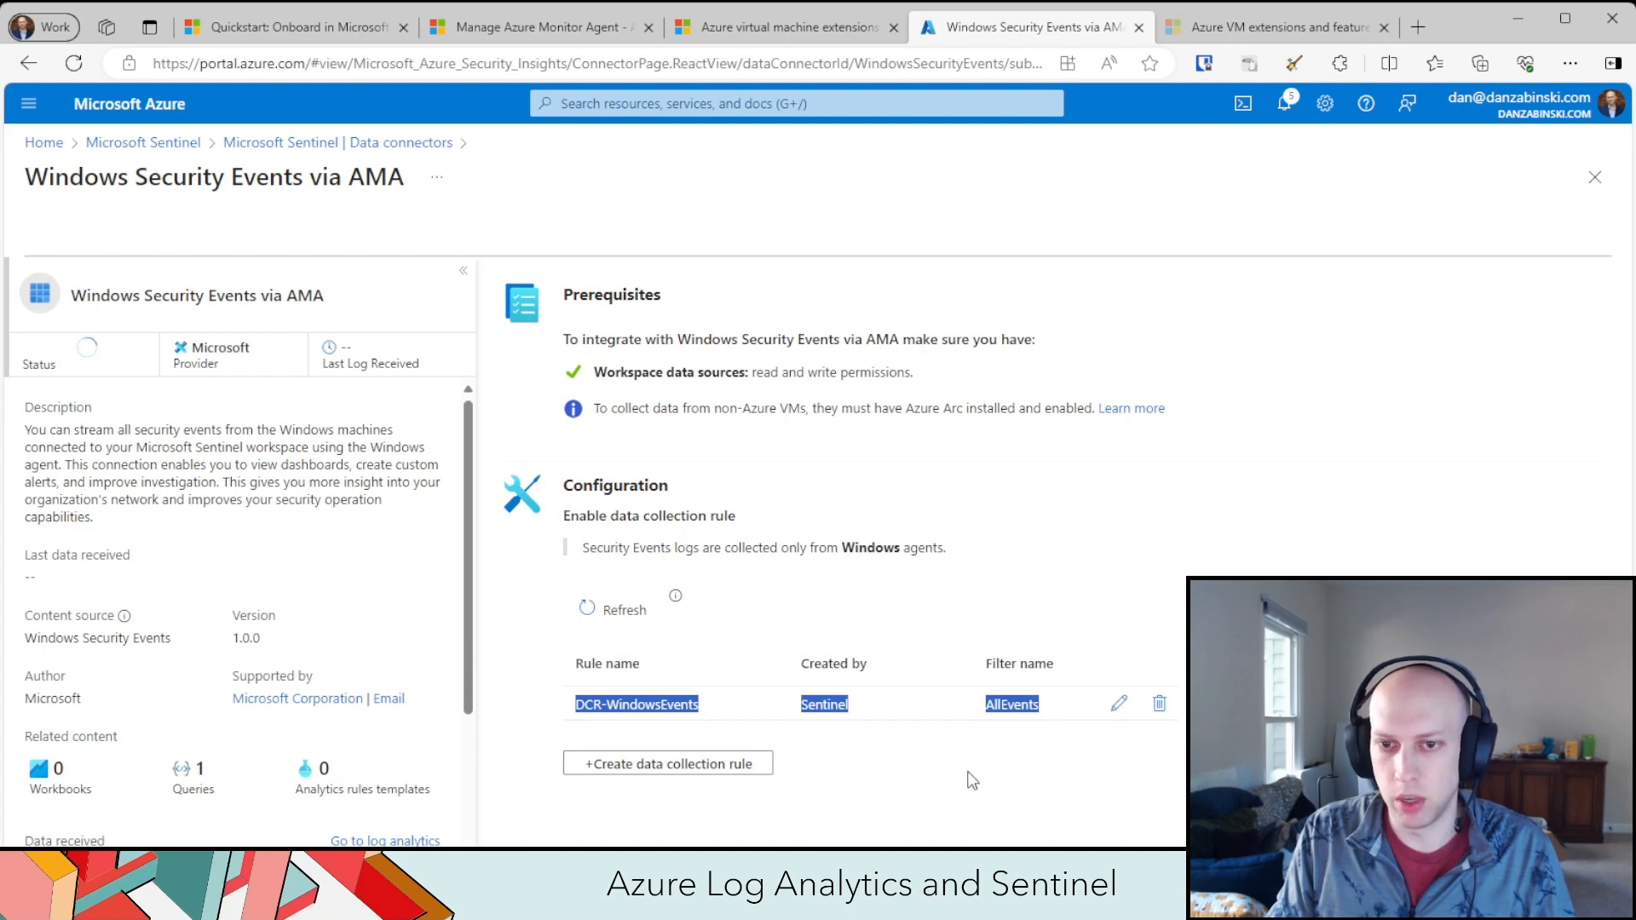
- Open the Logs page of the law-sentinel-d-e1 workspace, dismissing the error notification and the sample queries window
{"action": "left_click", "coordinate": [361, 143]}
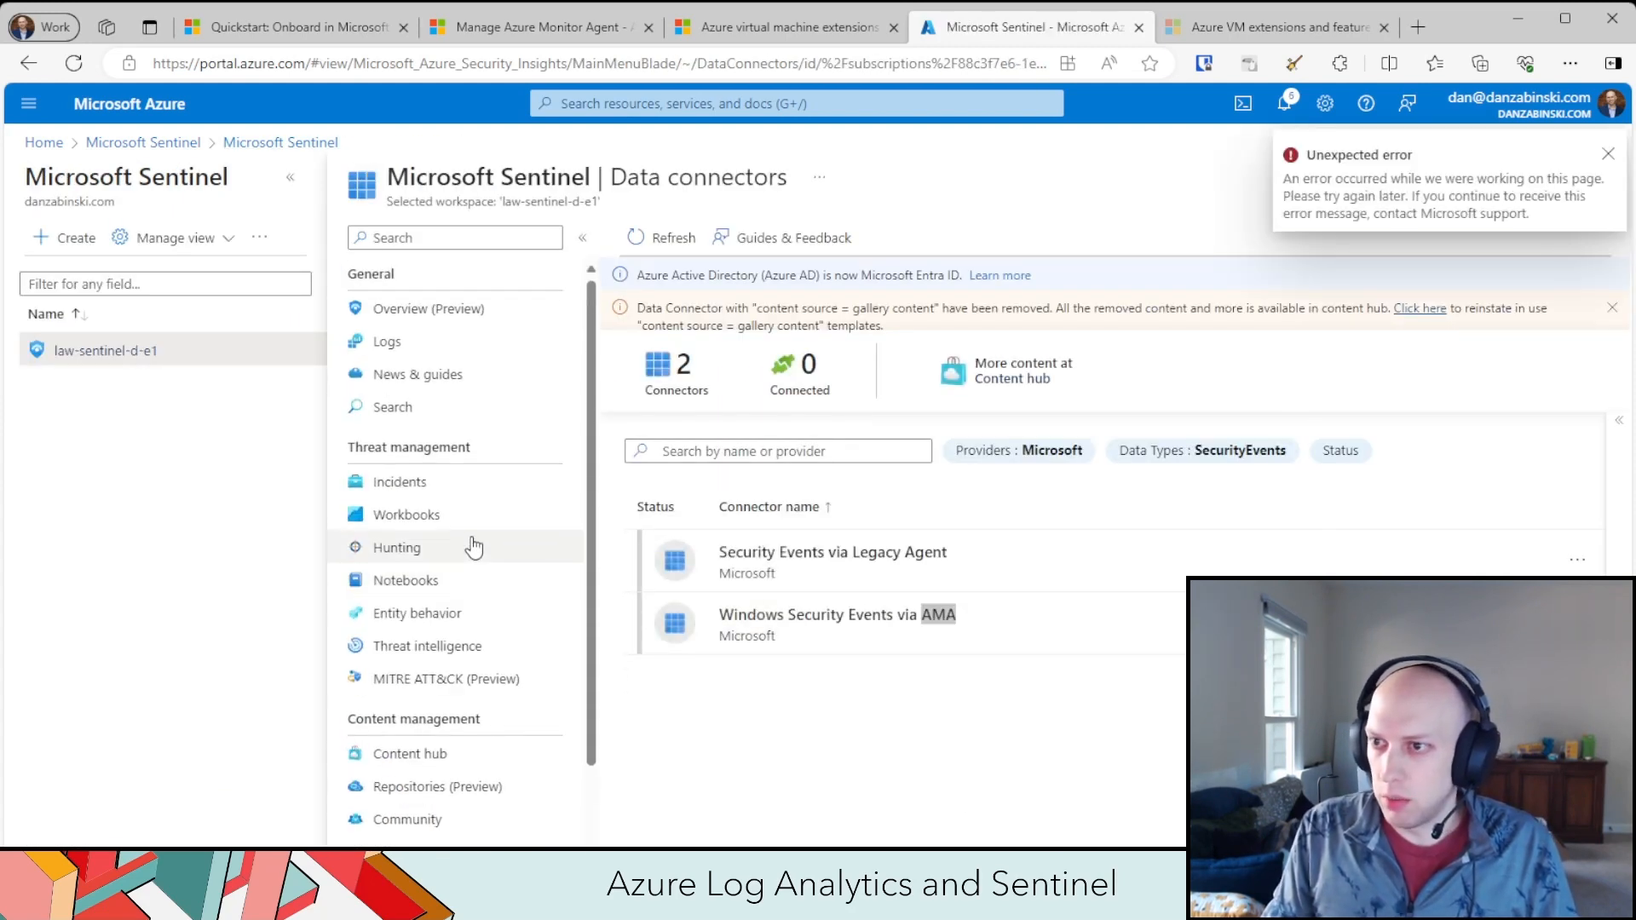
{"action": "left_click", "coordinate": [405, 342]}
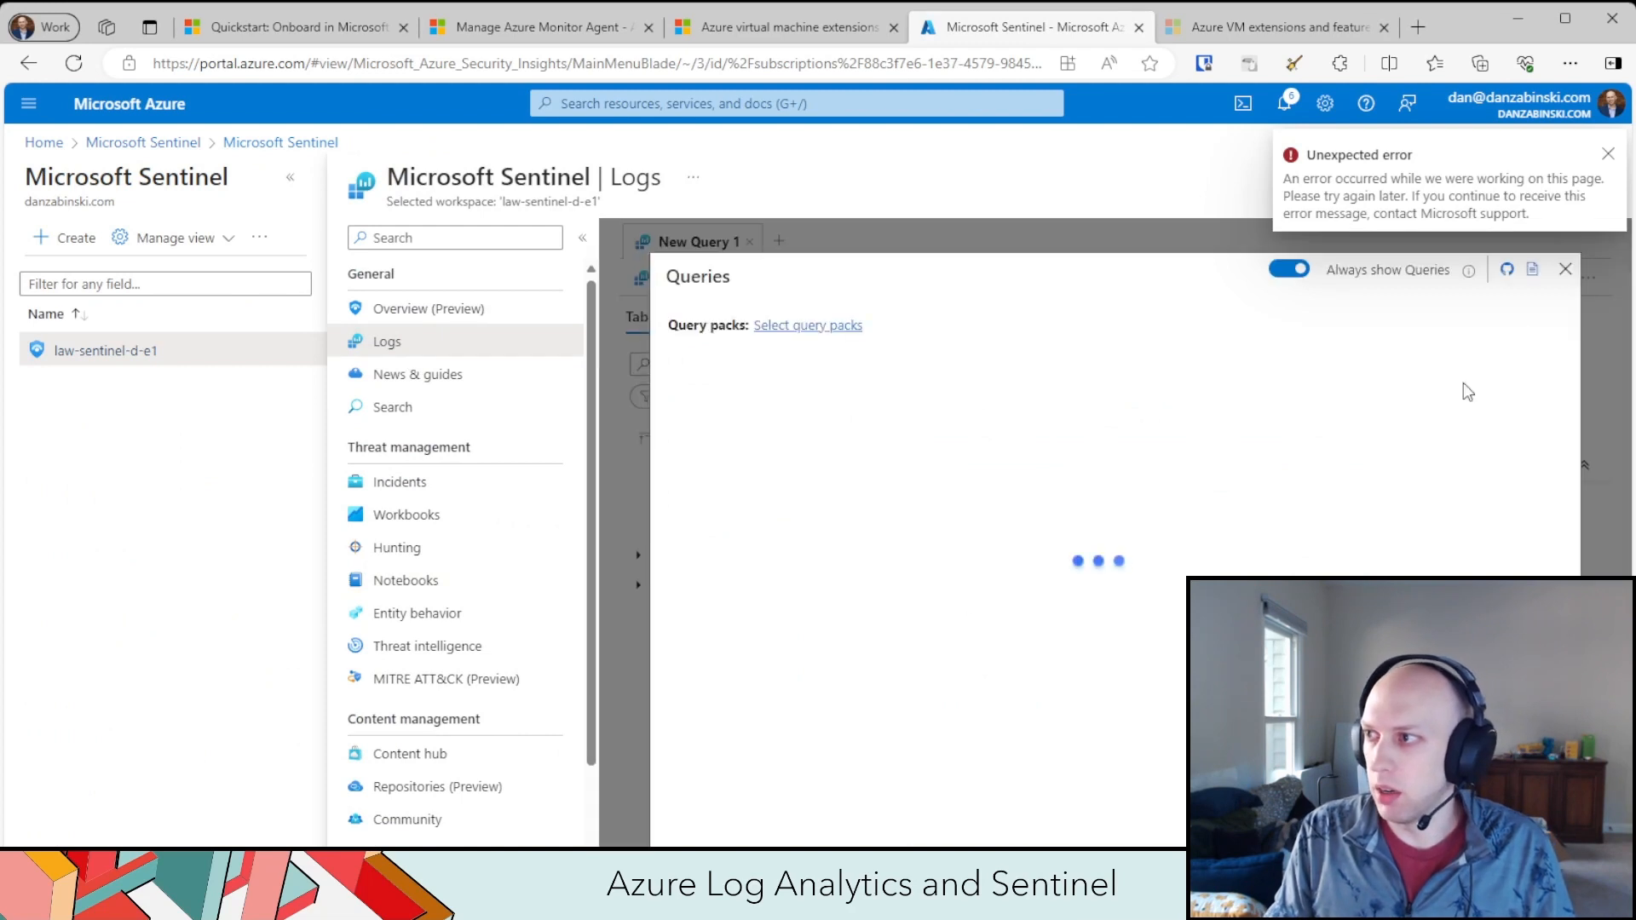
{"action": "left_click", "coordinate": [1607, 155]}
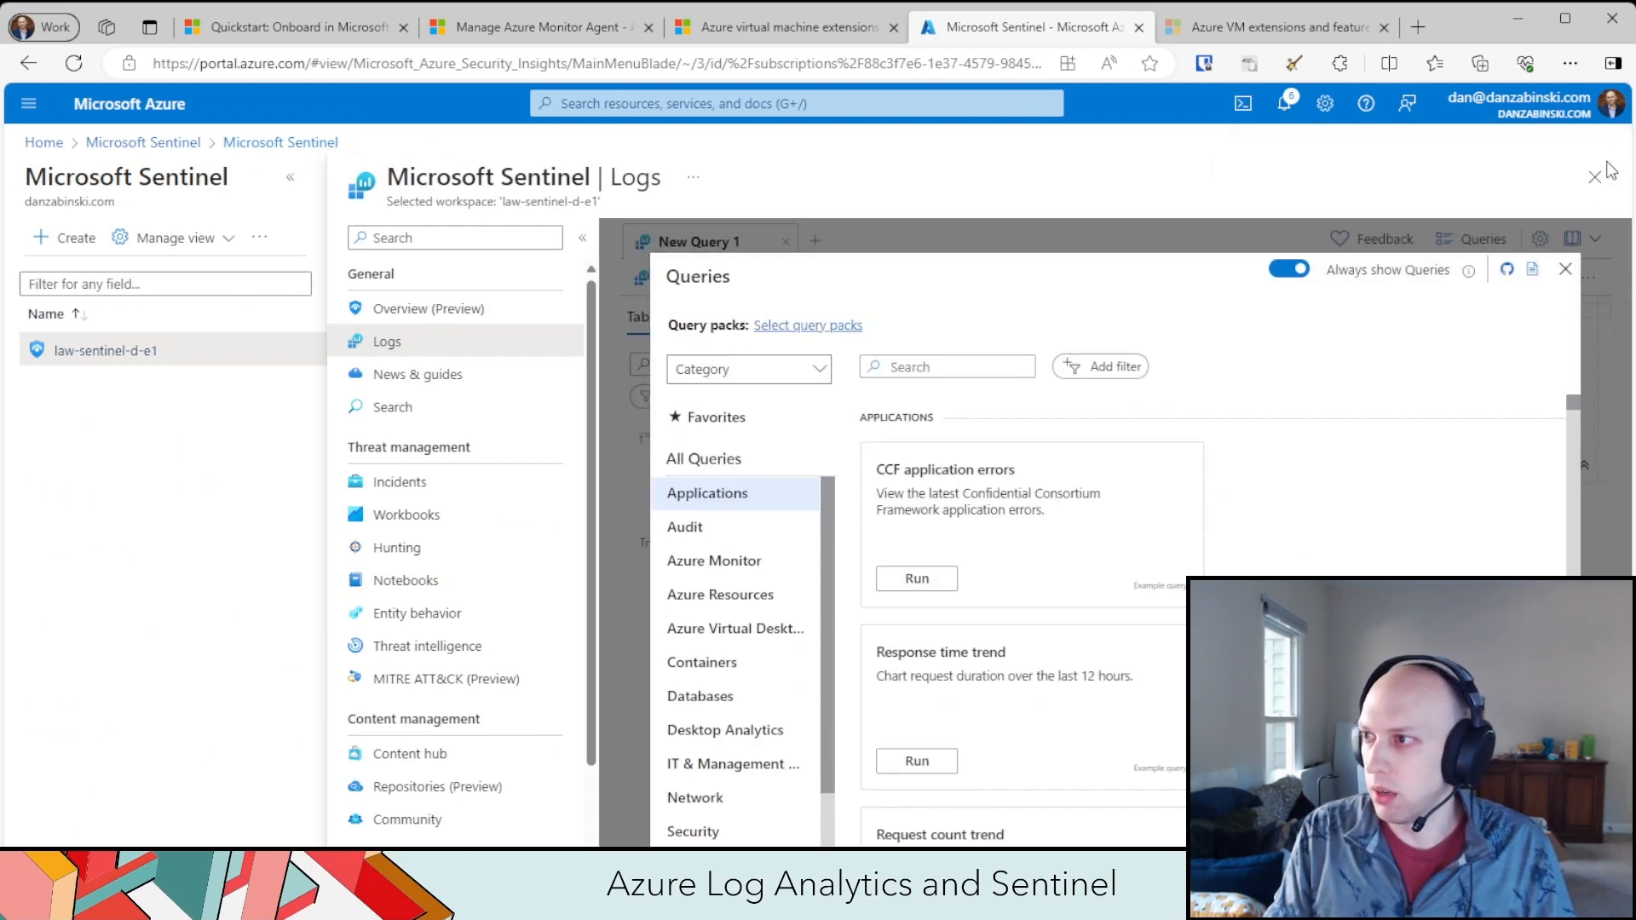
{"action": "left_click", "coordinate": [1565, 270]}
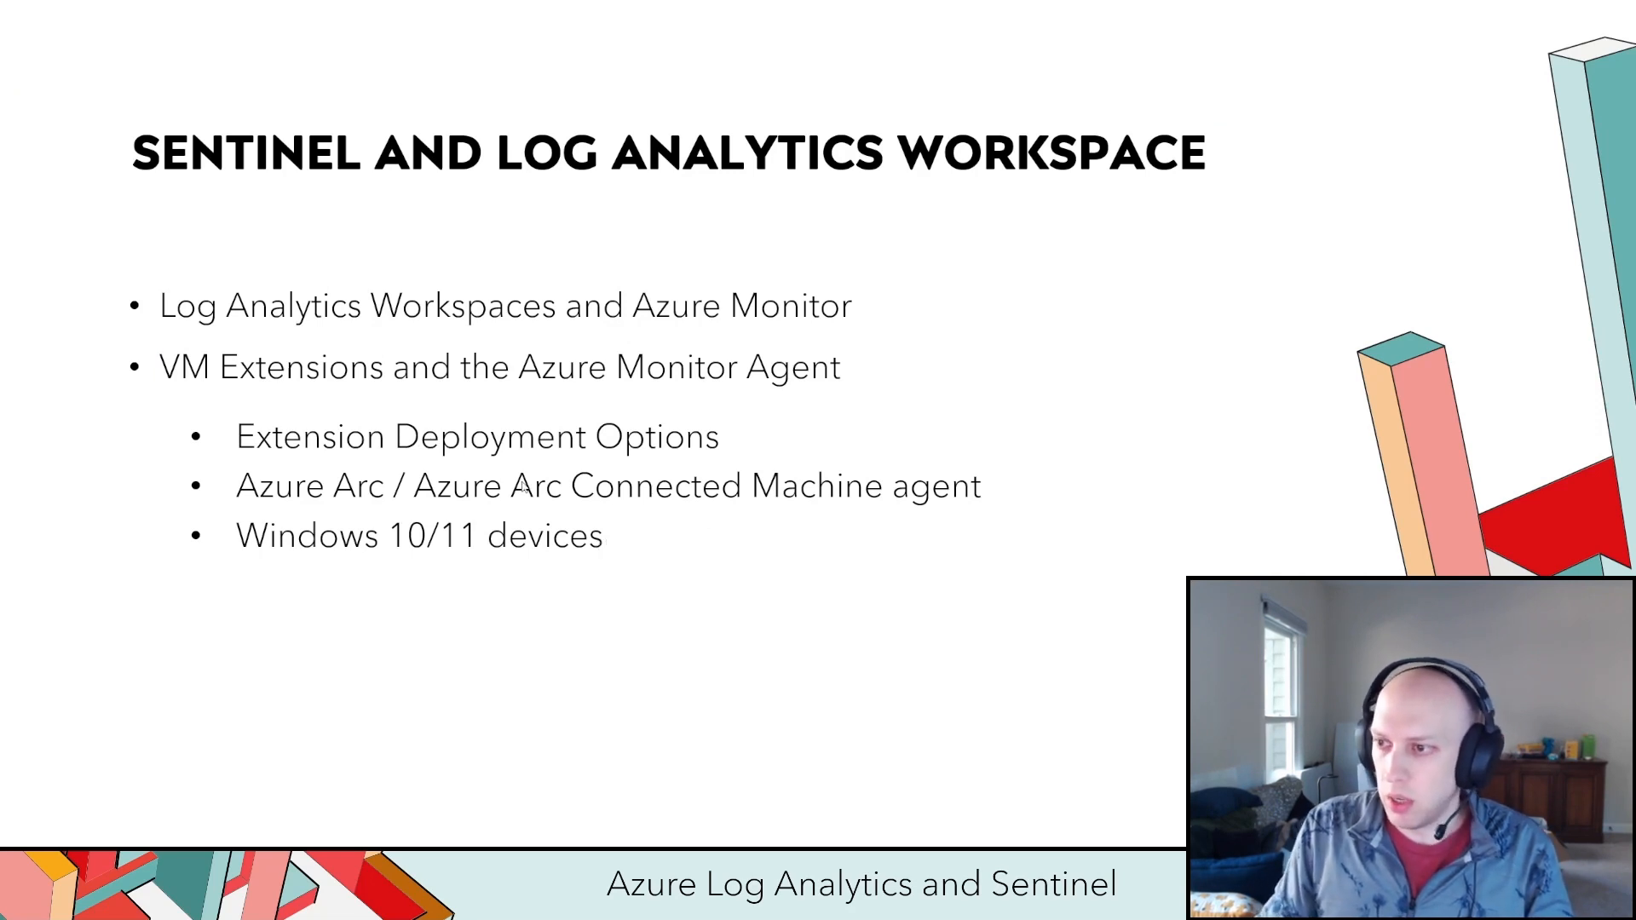
{"action": "key", "text": "Left"}
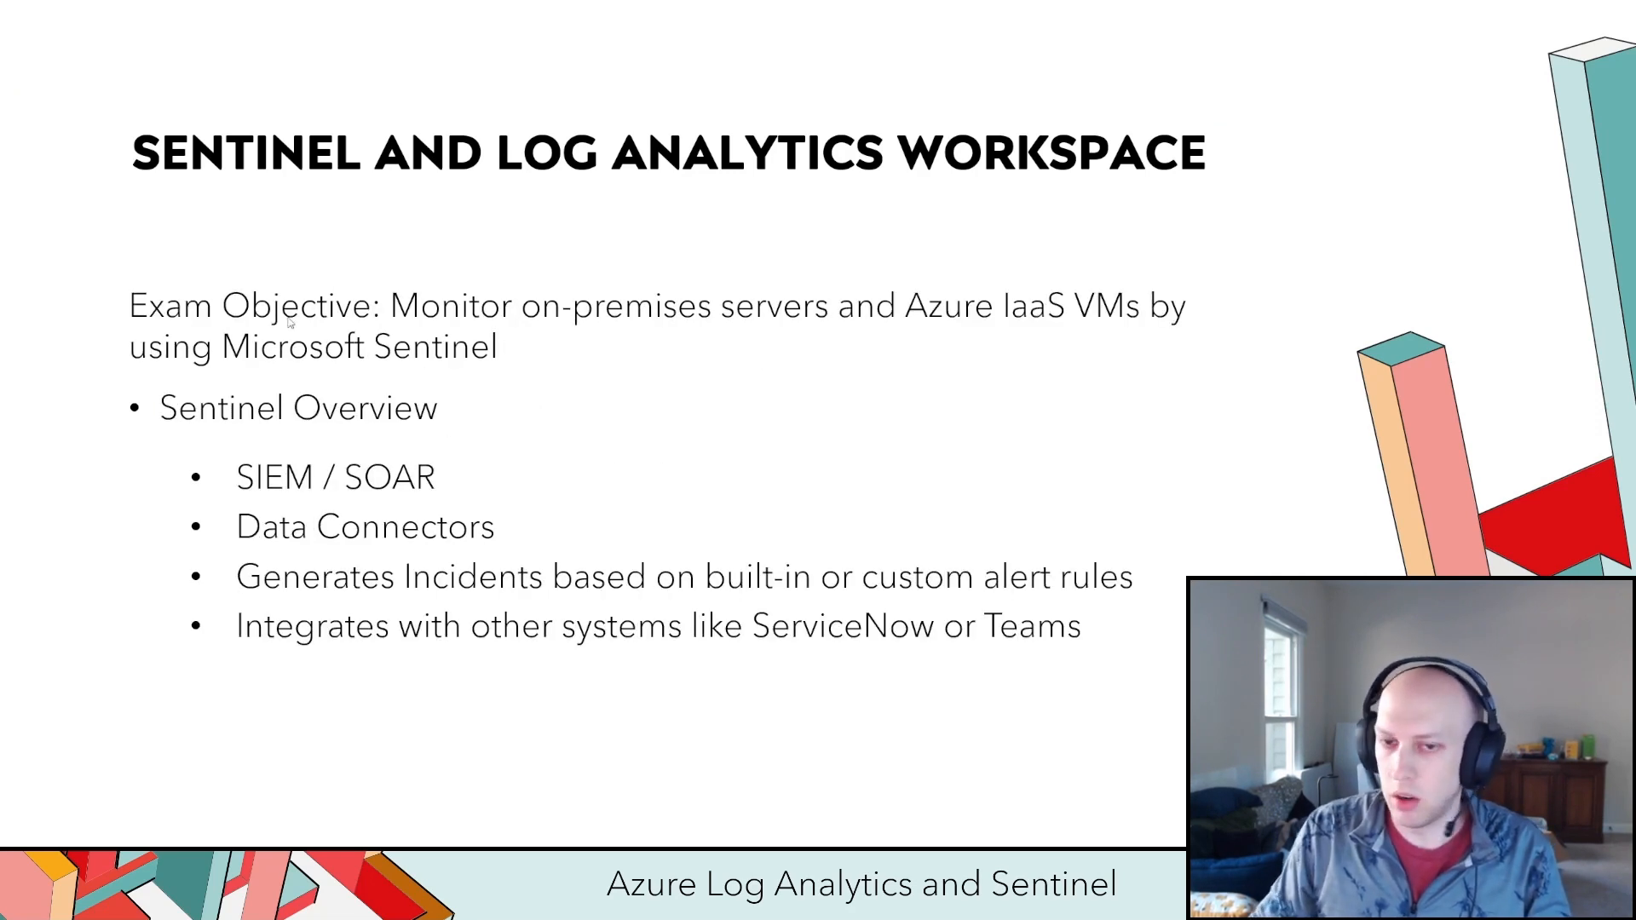